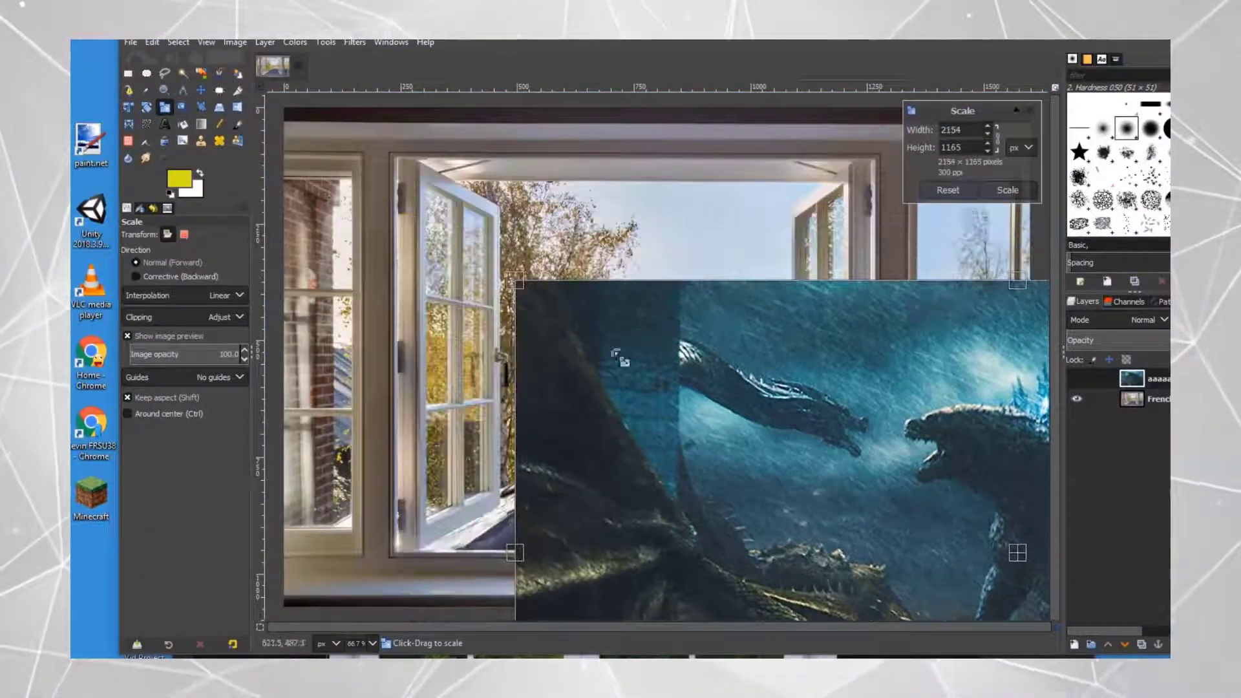
Scale the monster image layer proportionally to 1609 × 870 pixels and move it over the French window photo.
drag(1017, 553, 894, 444)
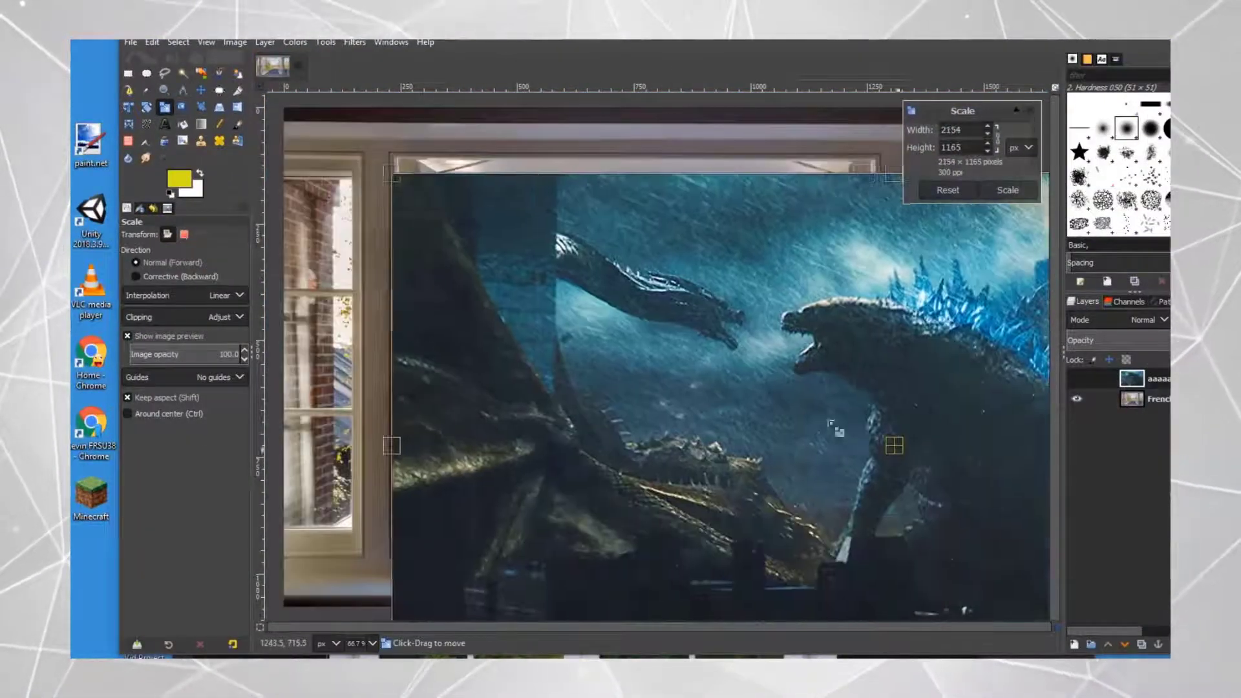
drag(394, 443, 572, 444)
drag(984, 445, 913, 448)
drag(501, 449, 682, 462)
drag(1002, 448, 649, 356)
drag(325, 532, 225, 586)
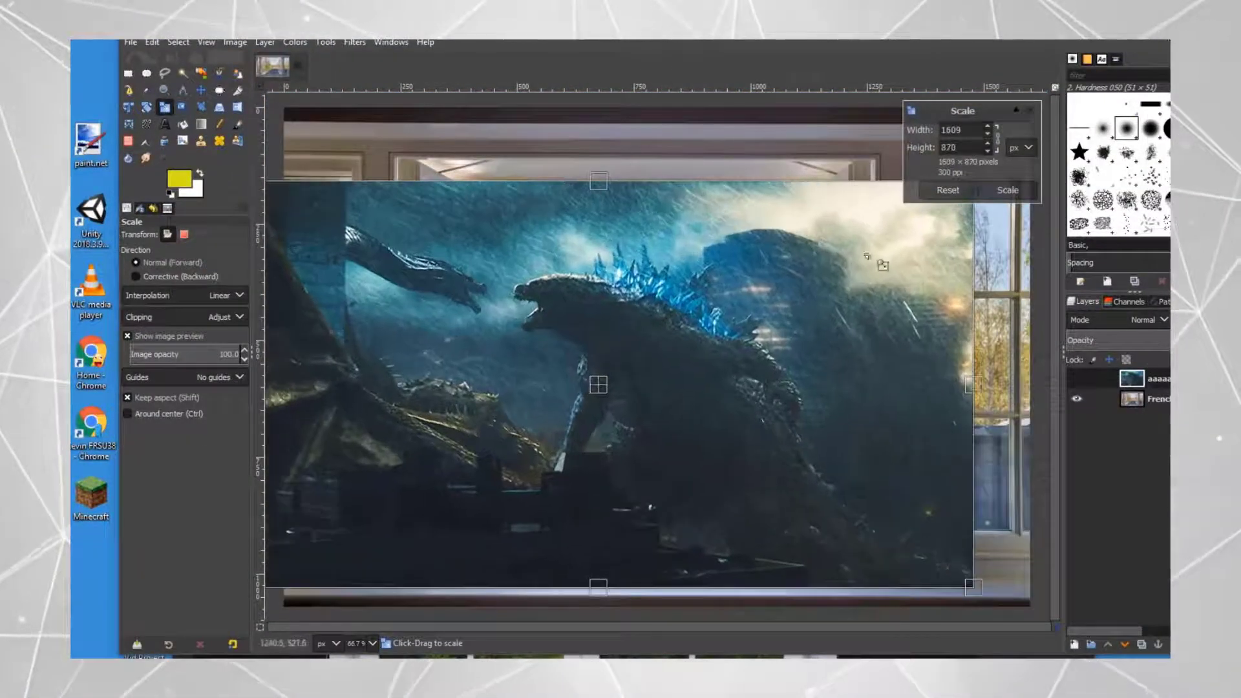
Readjust the monster layer's size and position over the open window, and apply the scaling.
drag(598, 385, 679, 312)
drag(304, 515, 133, 611)
drag(604, 361, 631, 364)
click(1007, 190)
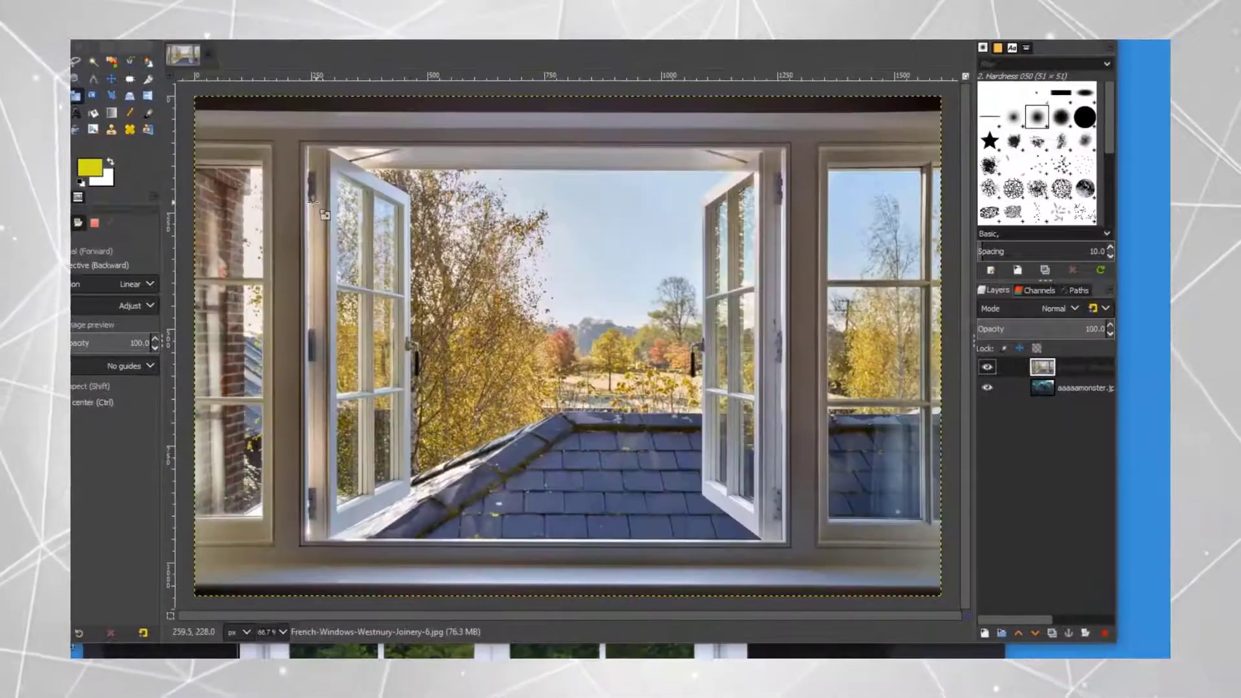
Choose the Eraser and add an alpha channel to the French-Windows layer so it can be erased to transparency.
click(118, 184)
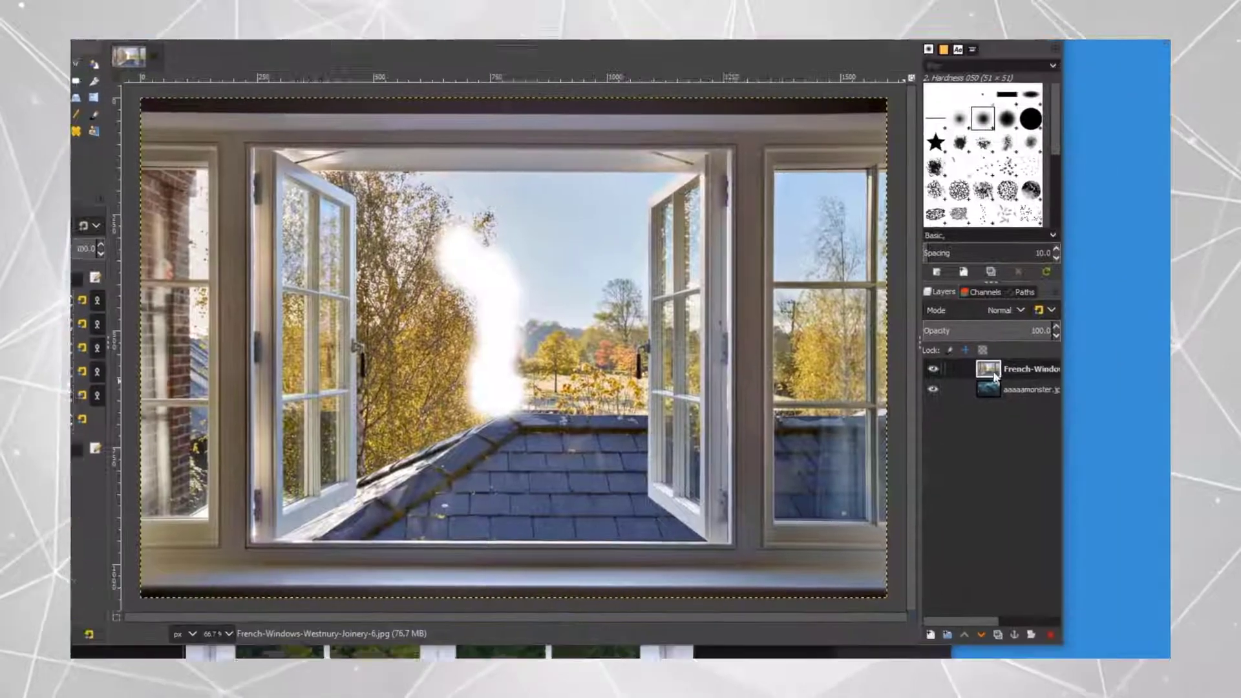
right_click(1123, 422)
click(1028, 380)
Erase the sky and trees inside the open window on the French-Windows layer, following the monster's body on the layer below.
drag(619, 352, 590, 456)
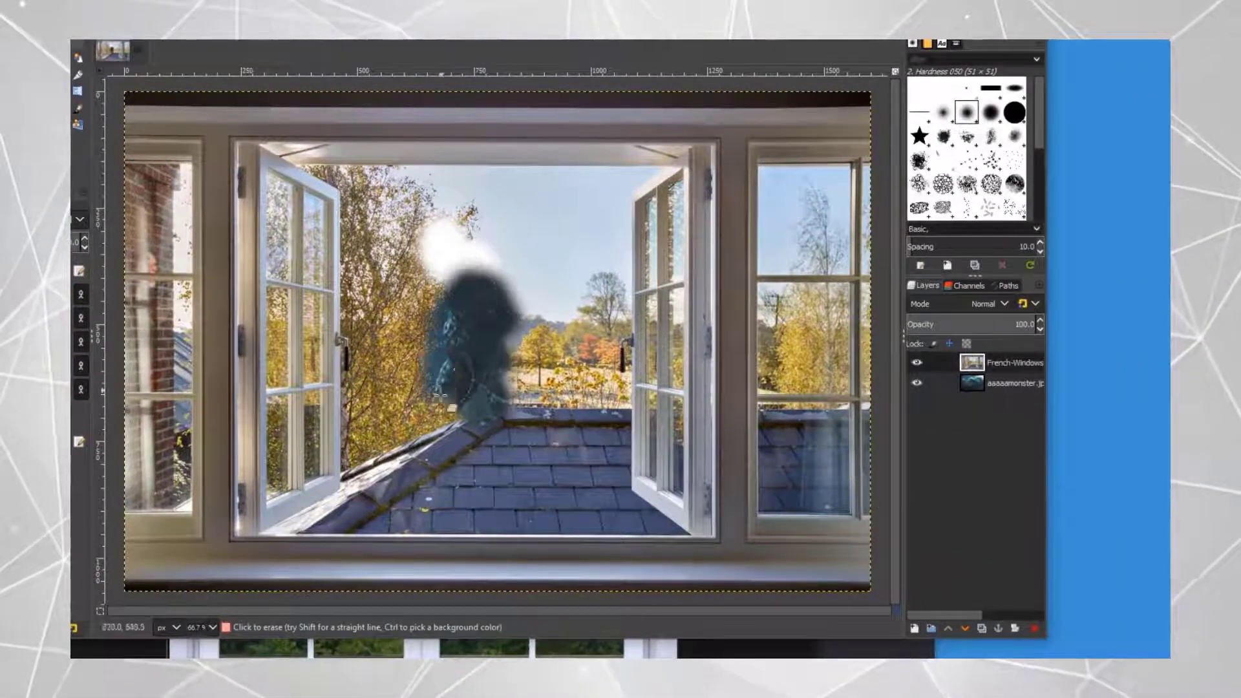
mouse_move(441, 395)
mouse_down()
mouse_move(482, 286)
mouse_move(439, 232)
mouse_move(409, 231)
mouse_move(413, 381)
mouse_move(503, 316)
mouse_move(482, 223)
mouse_move(539, 390)
mouse_up()
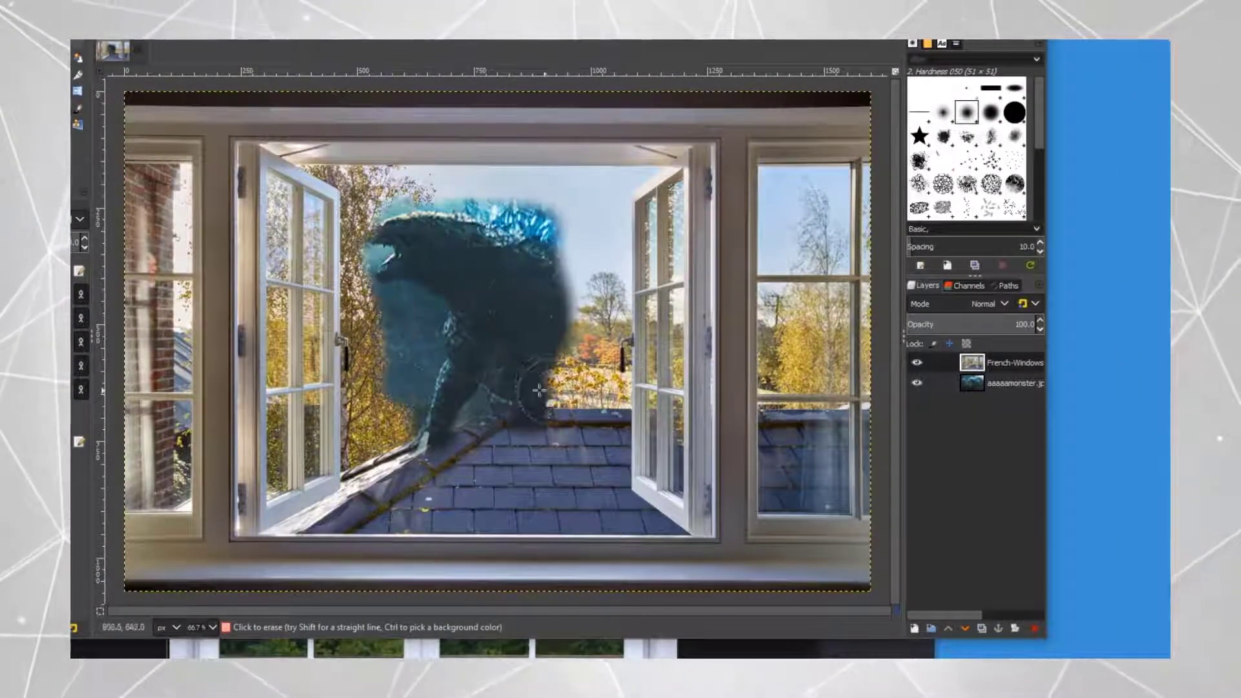
mouse_move(579, 234)
mouse_down()
mouse_move(504, 210)
mouse_move(391, 413)
mouse_up()
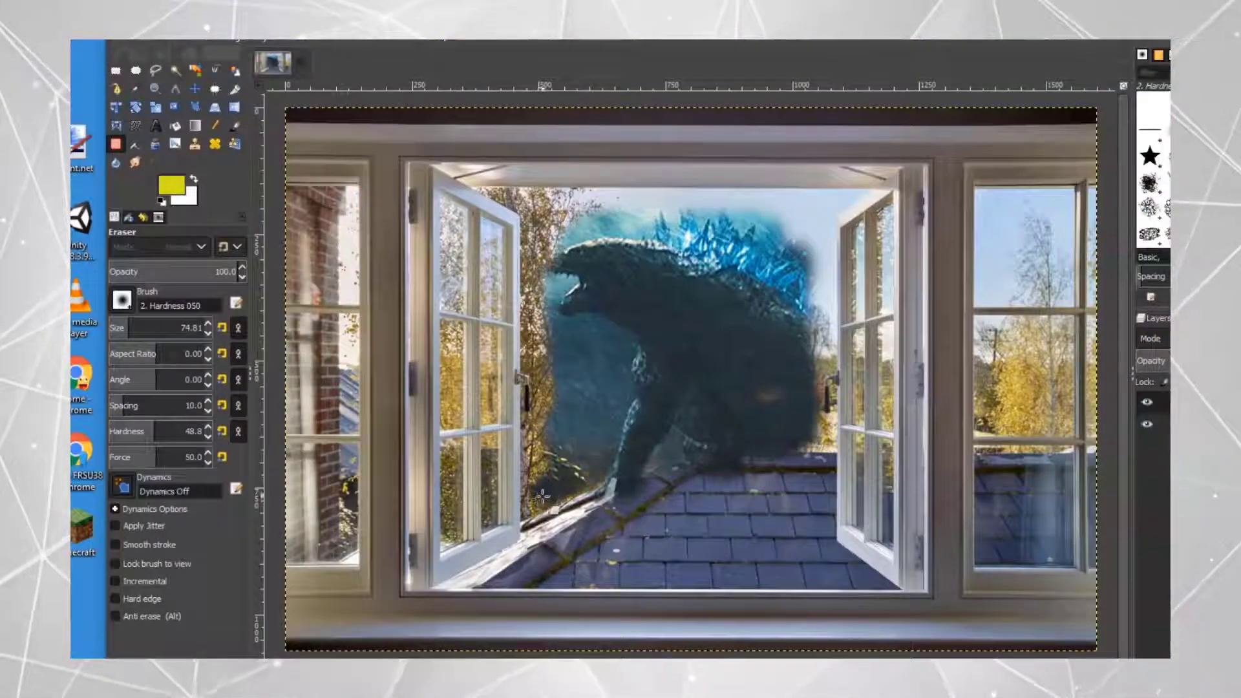
key(alt)
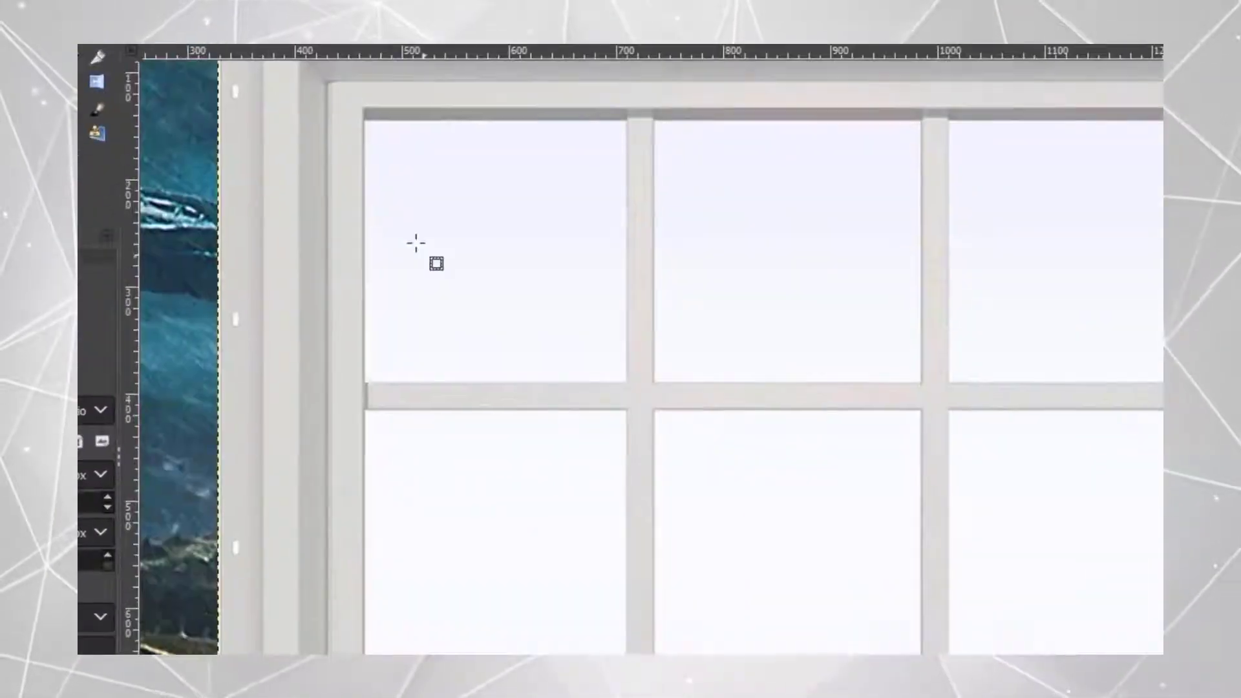
Rectangle-select and delete the first two white panes in the upper row of the aaawindow2.jpg layer.
drag(364, 119, 626, 380)
key(Delete)
drag(654, 120, 920, 381)
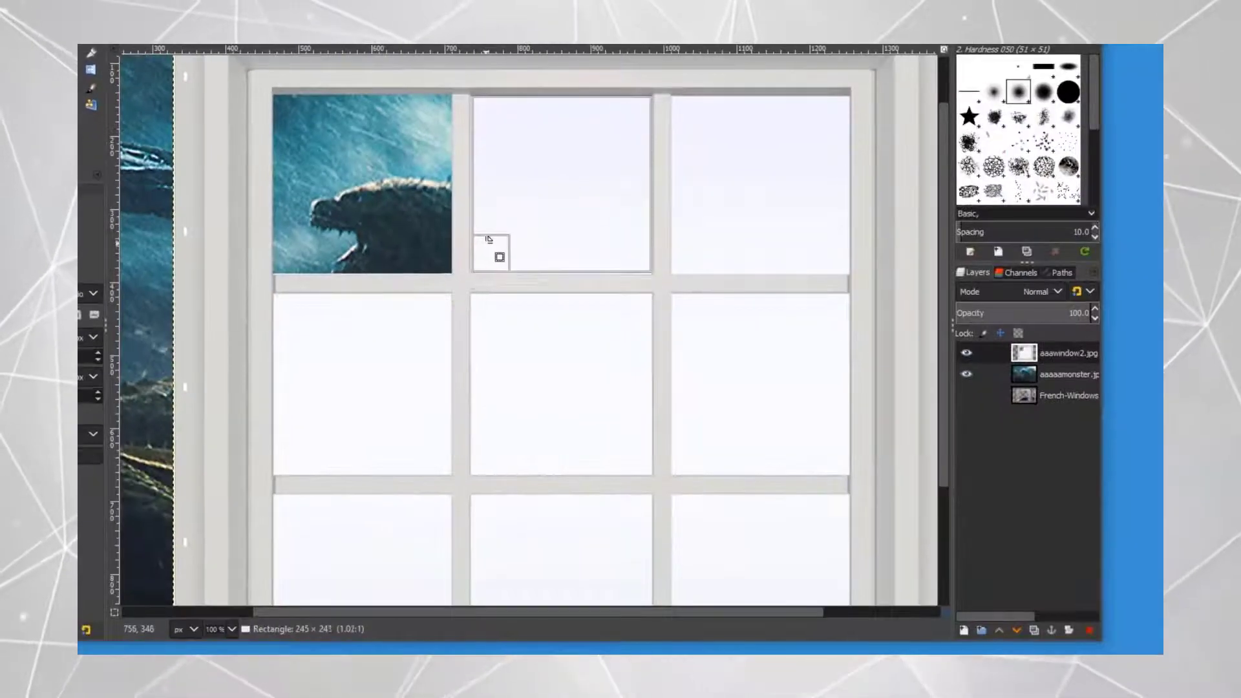
key(Delete)
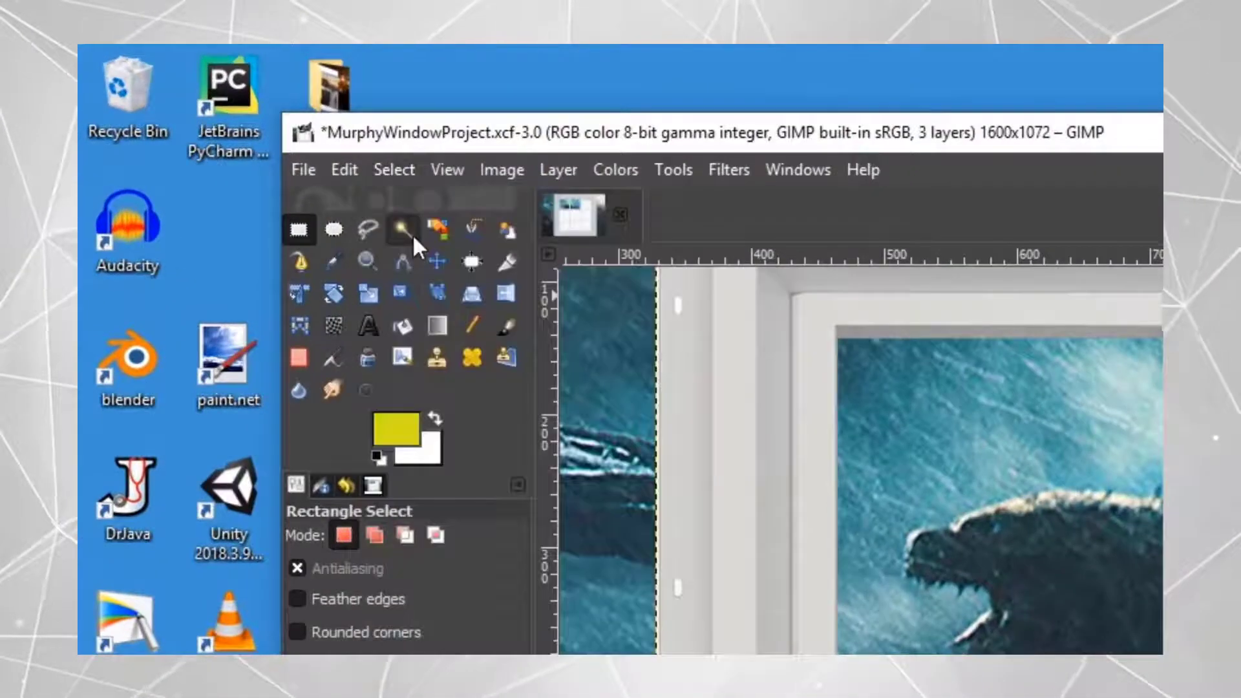
Use Fuzzy Select to select and delete the remaining white panes of the aaawindow2.jpg layer one after another.
click(401, 234)
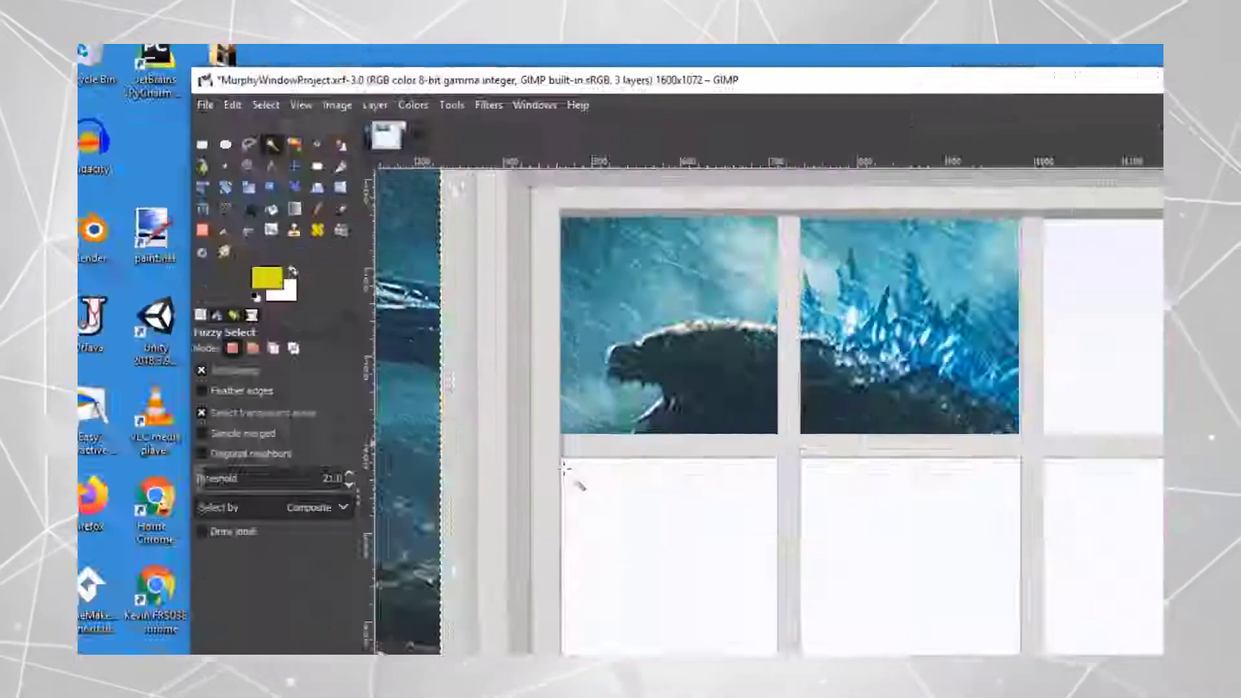
click(472, 378)
key(Delete)
click(623, 384)
key(Delete)
click(765, 245)
key(Delete)
click(768, 391)
key(Delete)
click(769, 517)
key(Delete)
click(624, 517)
key(Delete)
click(466, 512)
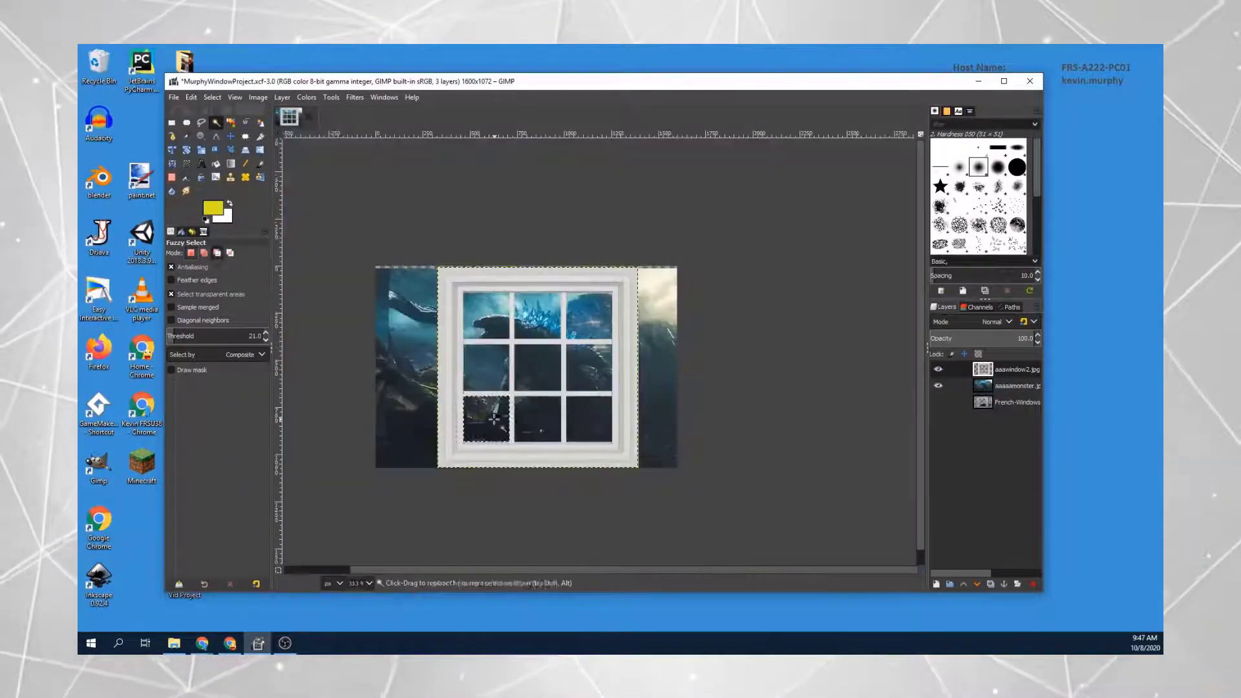
Restore the lower-middle pane and try deleting it with Fuzzy Select at a threshold of 177.
key(ctrl+z)
key(ctrl+z)
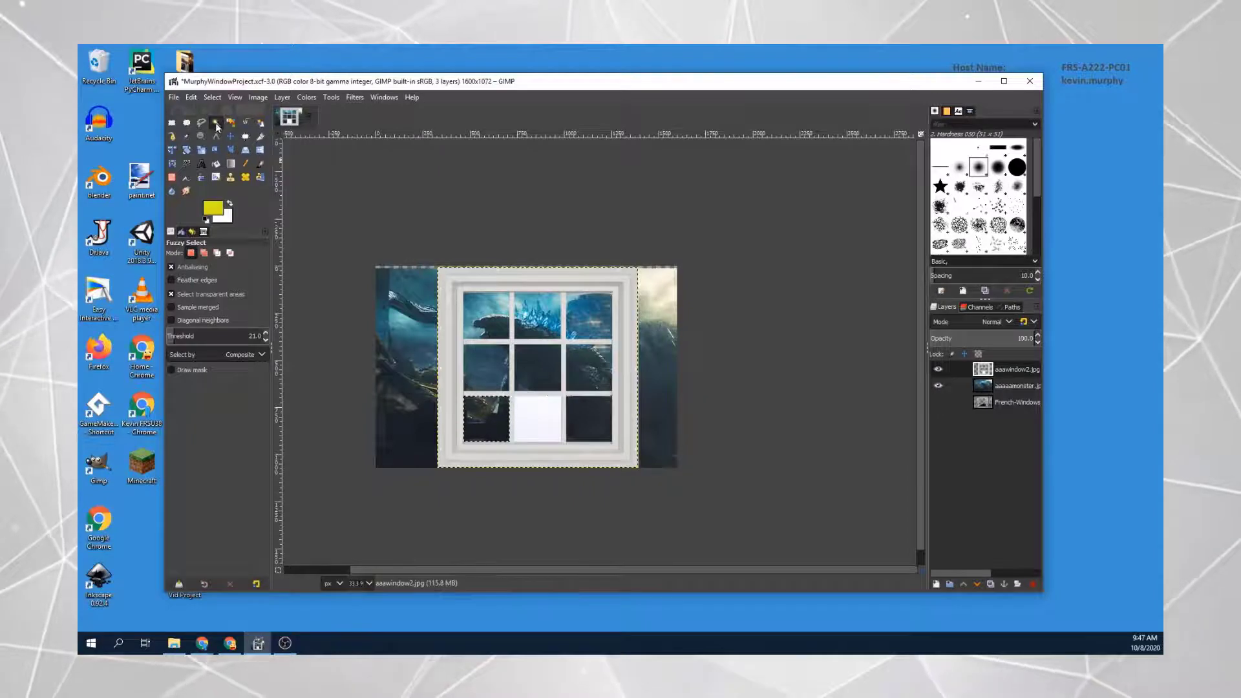
drag(173, 336, 232, 336)
click(529, 416)
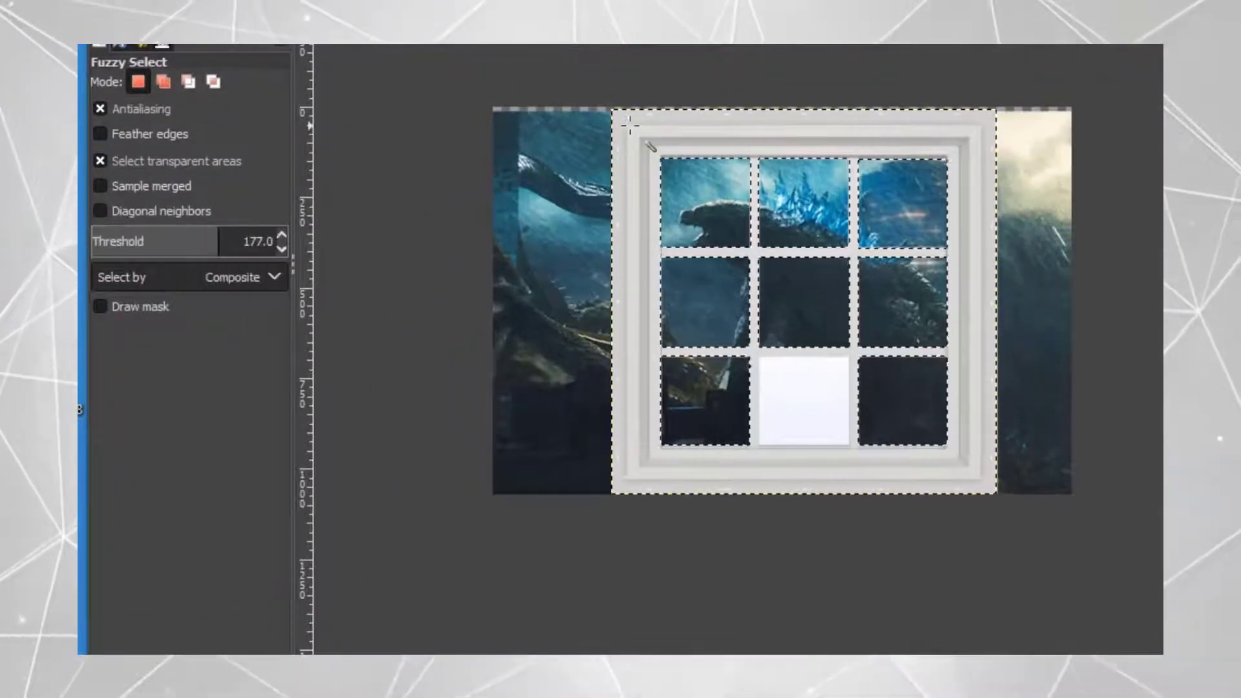
key(Delete)
key(ctrl+z)
Reselect the lower-middle white pane with Fuzzy Select at a threshold of 27.
drag(155, 236, 192, 241)
click(805, 418)
scroll(778, 411, up, 7)
click(668, 252)
drag(111, 243, 110, 242)
click(665, 297)
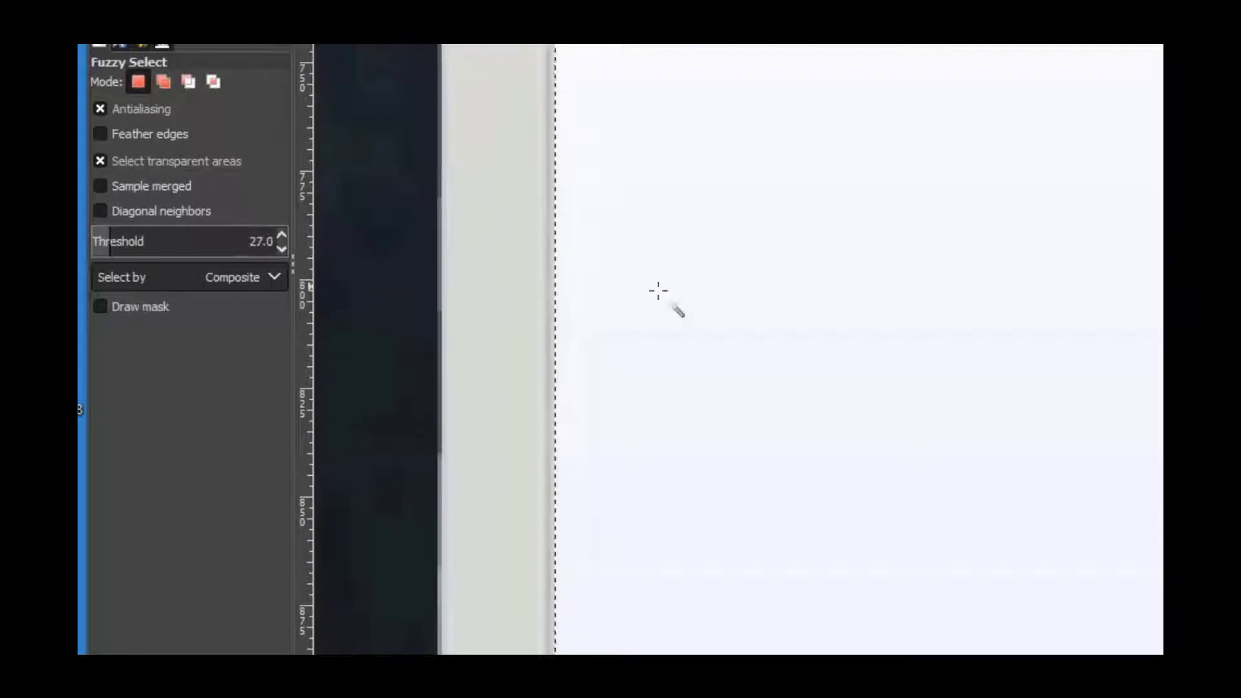
scroll(665, 296, down, 4)
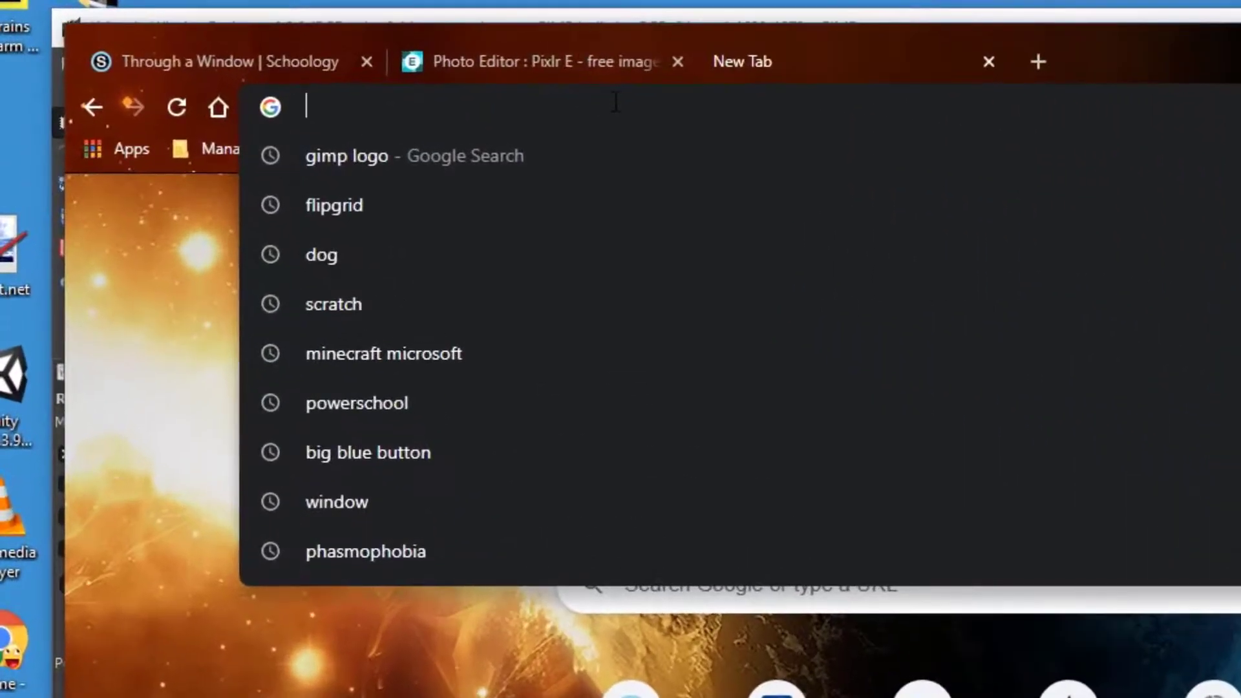
In Chrome, search Google for "window" and show the image results.
text(win)
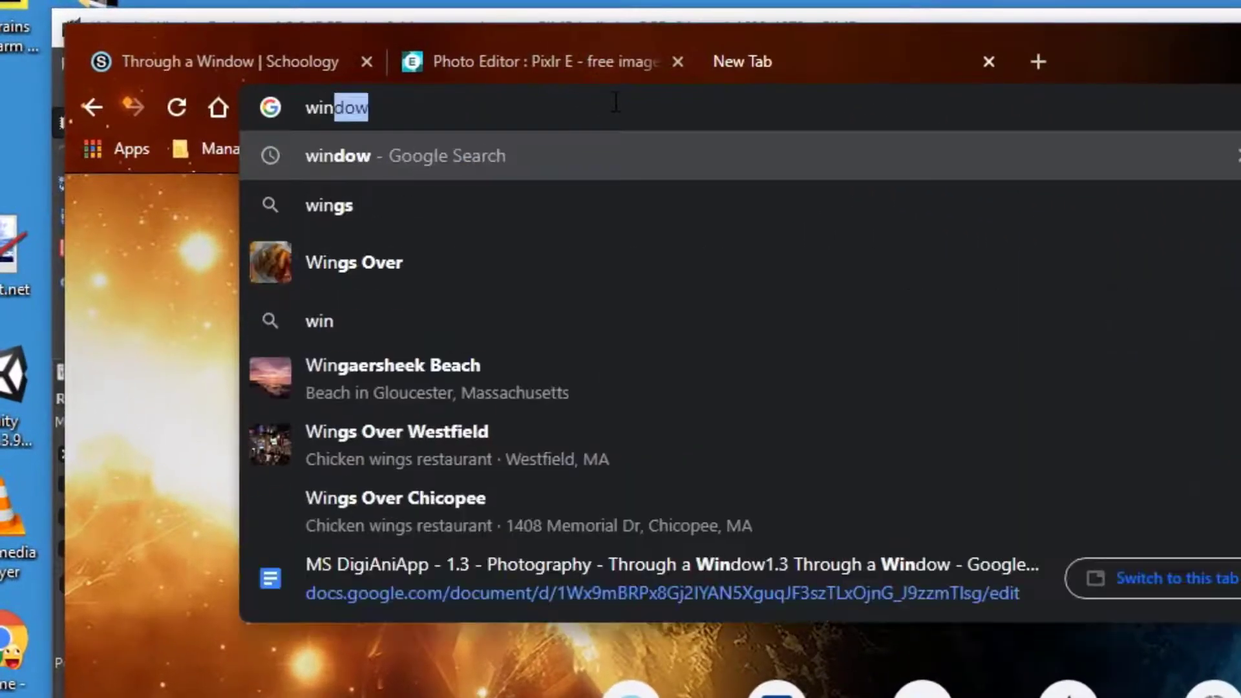
text(dow)
key(Return)
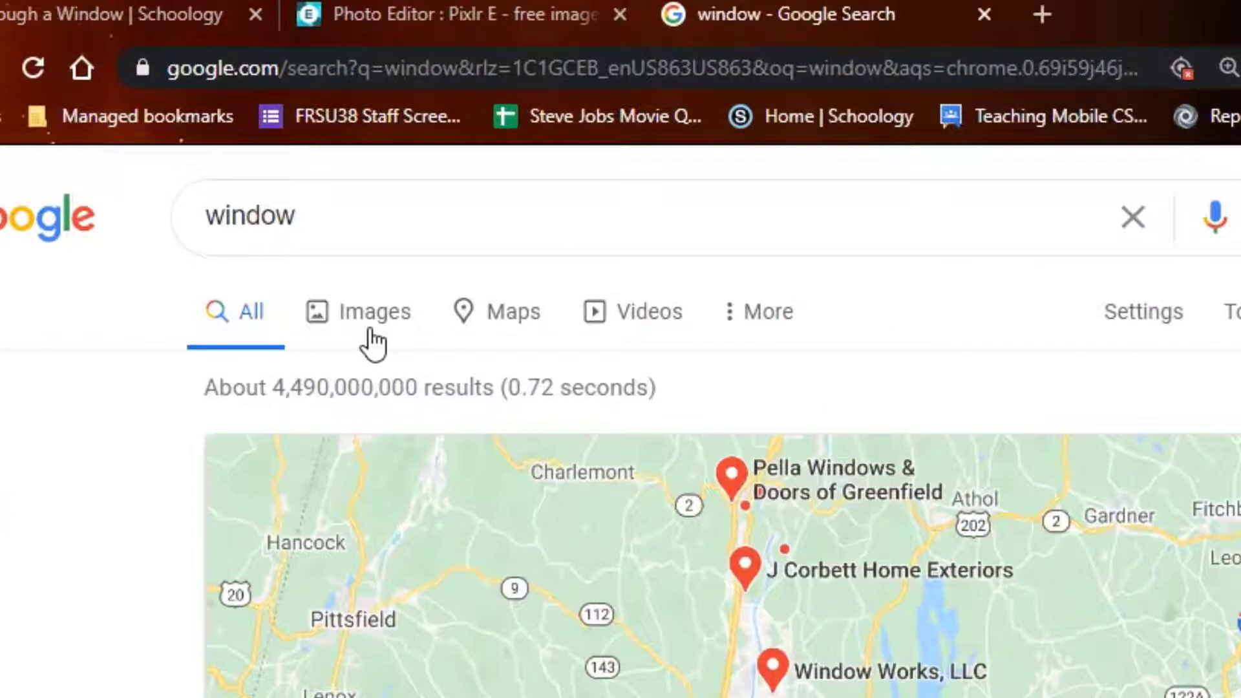
click(361, 248)
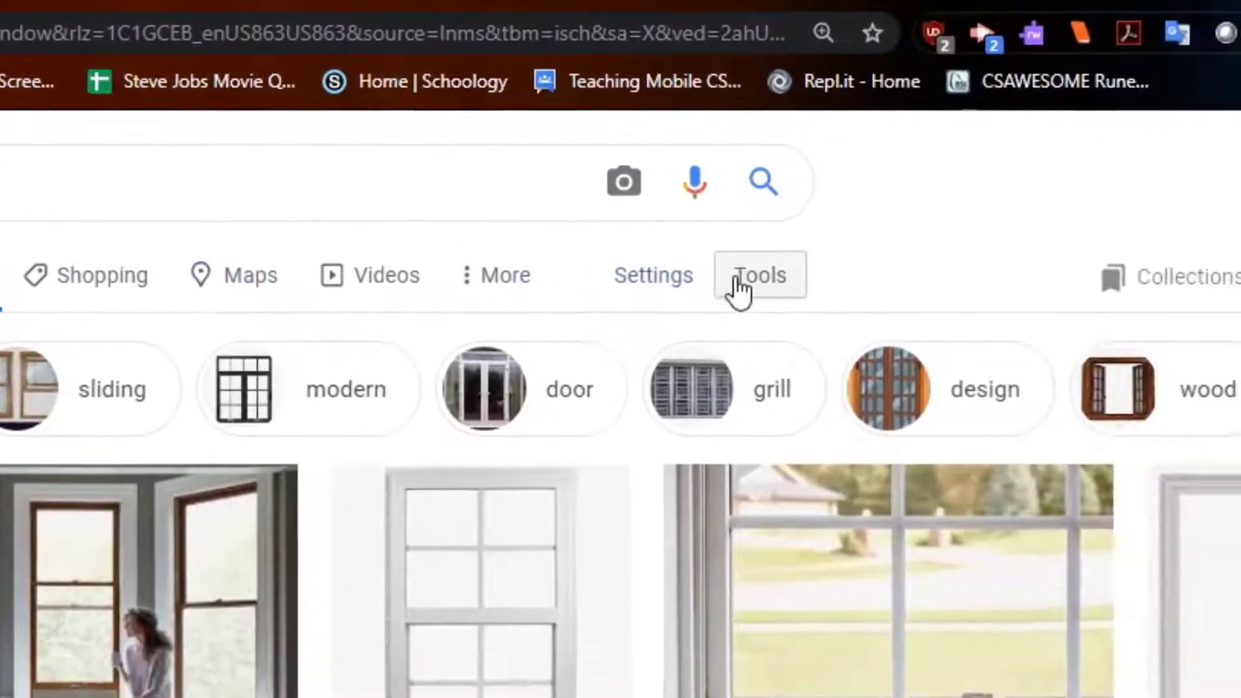
Filter the window image results to the Large size.
click(1165, 309)
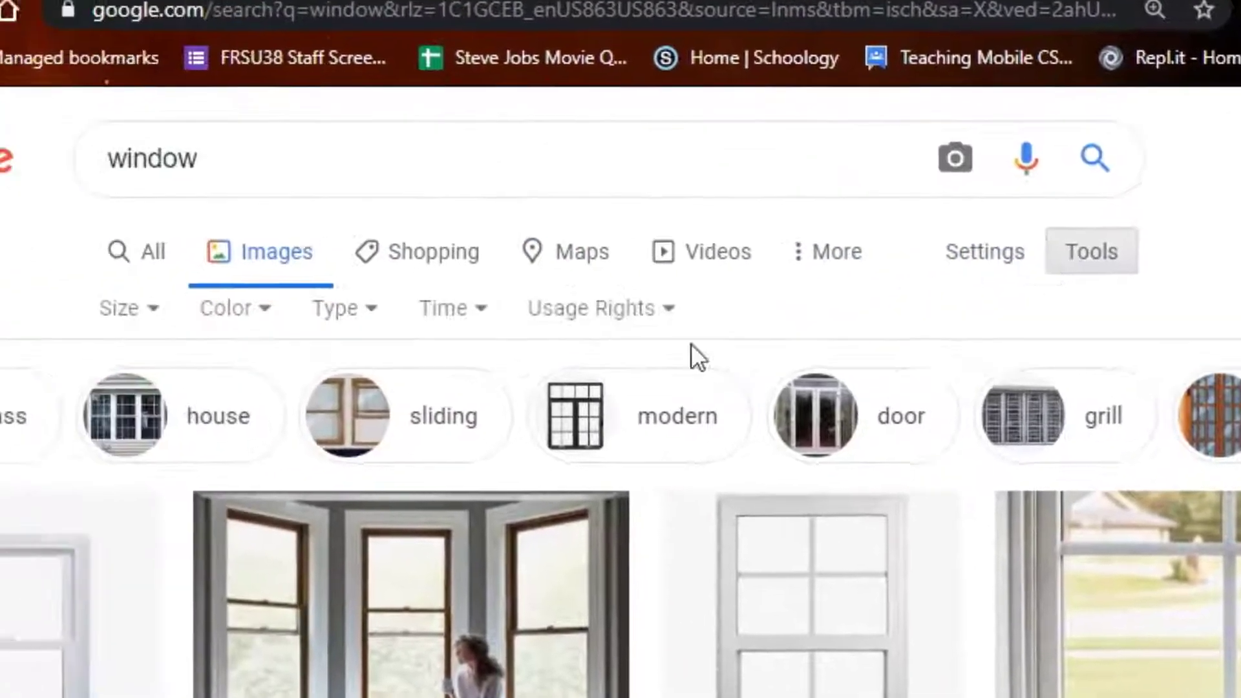
click(110, 313)
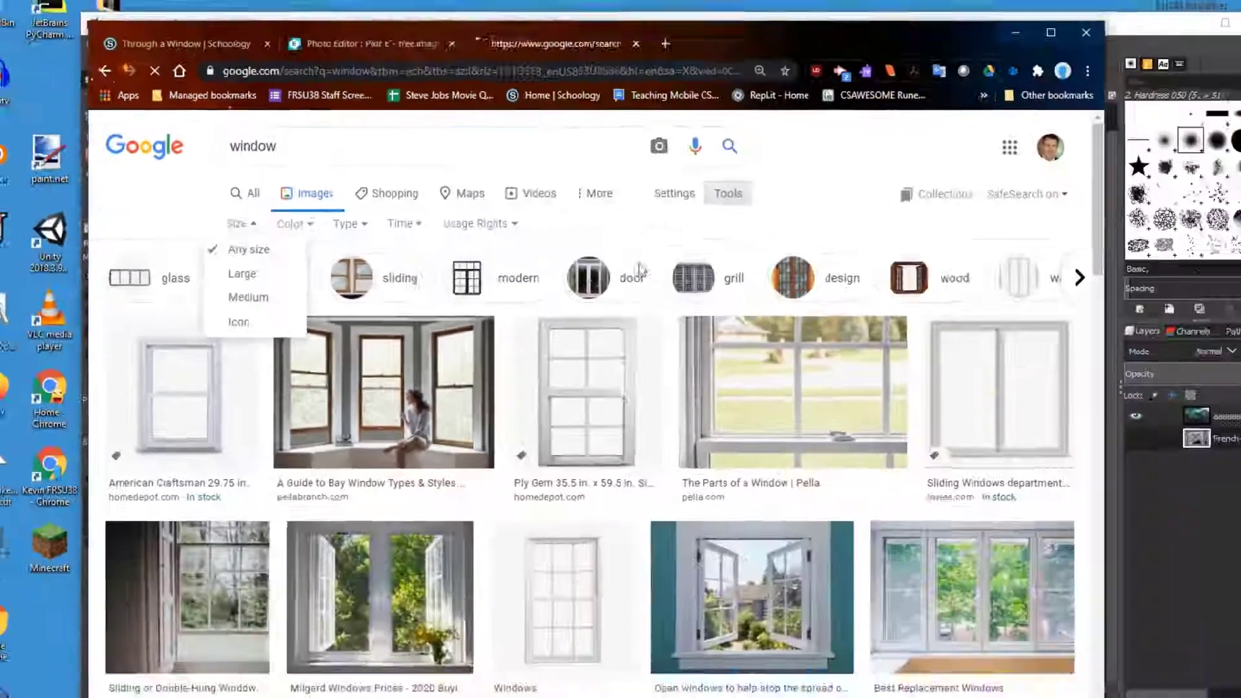
click(242, 273)
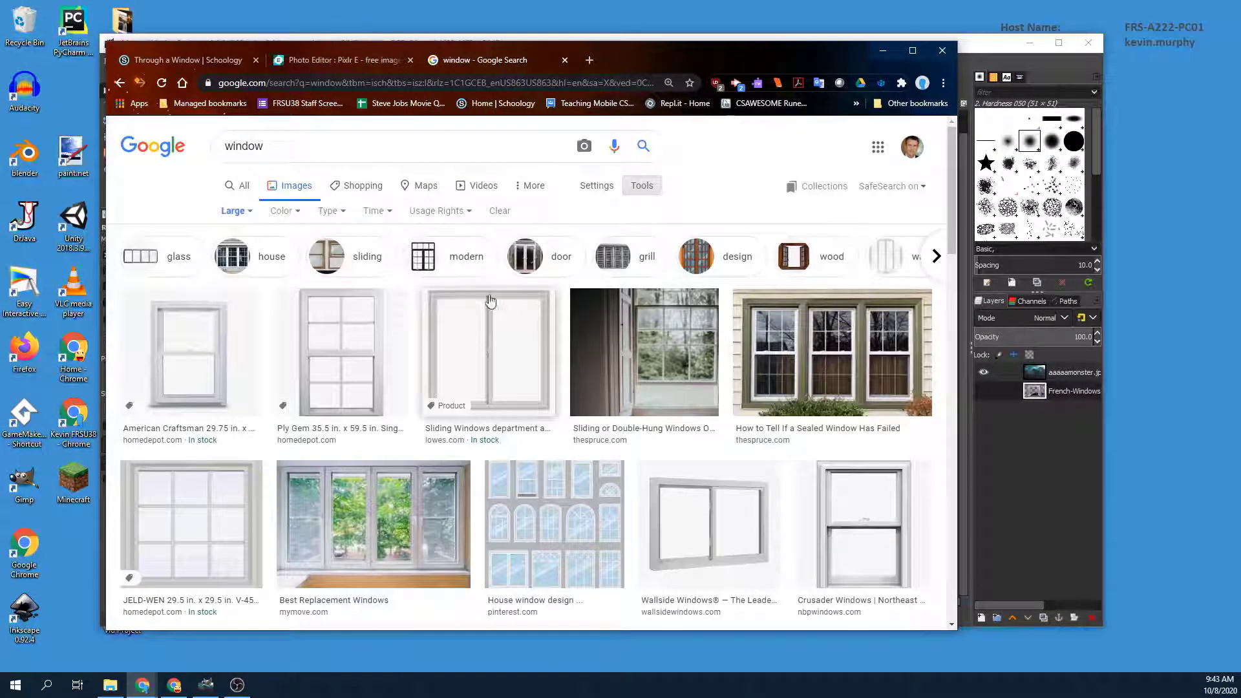
Look through the large window image results for a suitable window picture.
scroll(491, 301, down, 5)
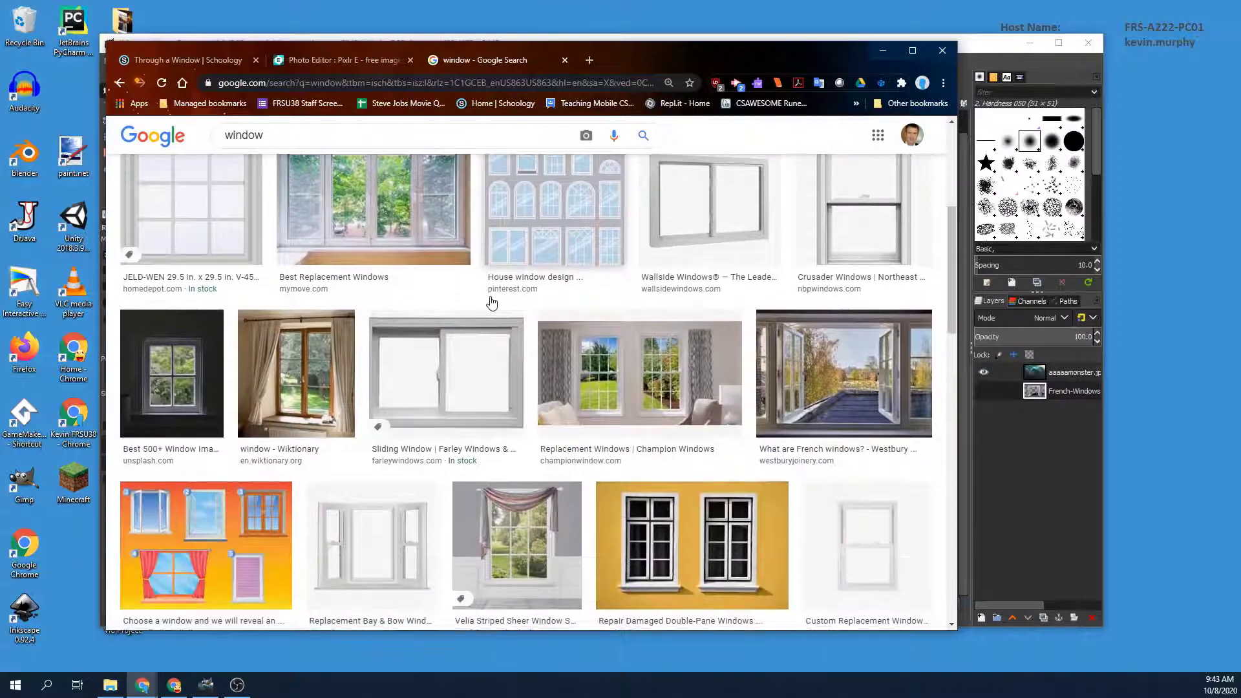
scroll(491, 302, down, 5)
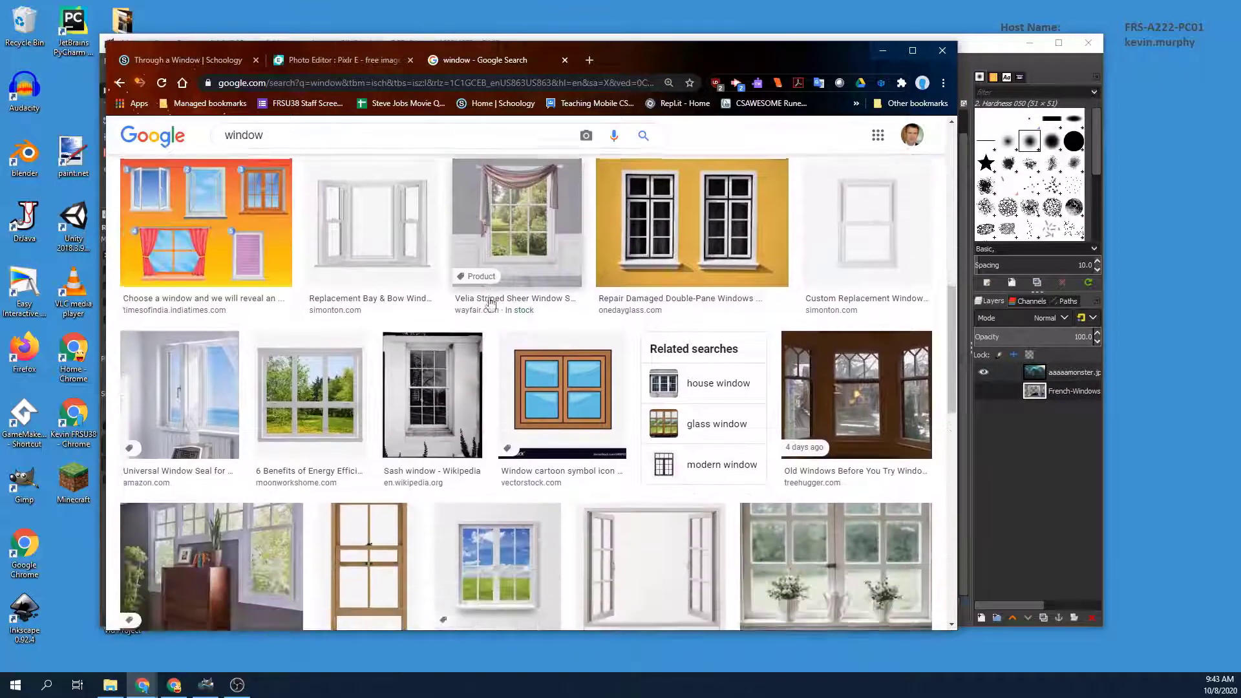
scroll(491, 302, down, 7)
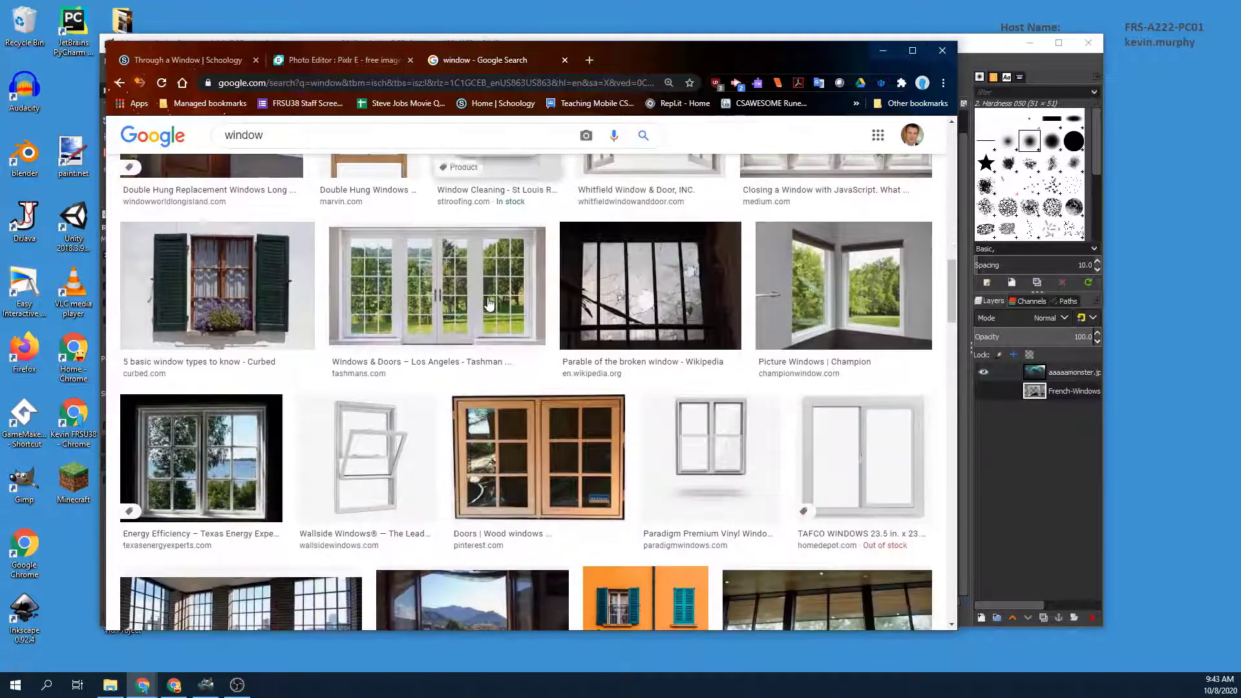
scroll(489, 303, down, 4)
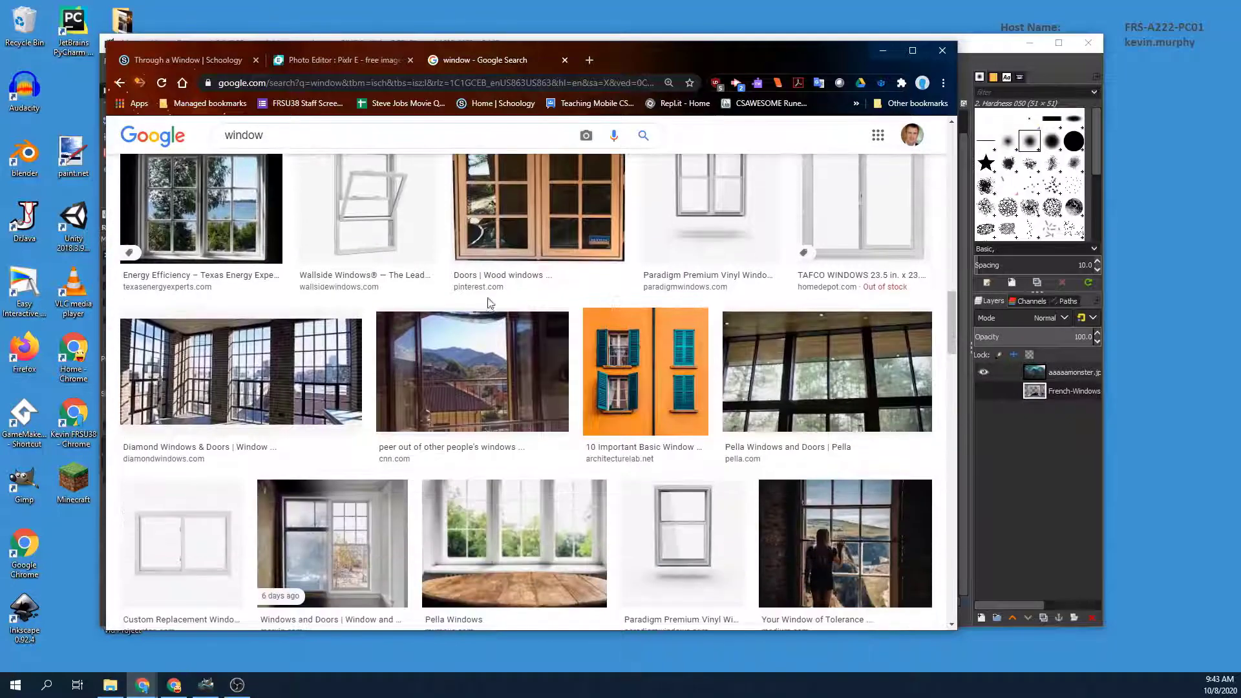
scroll(489, 303, down, 4)
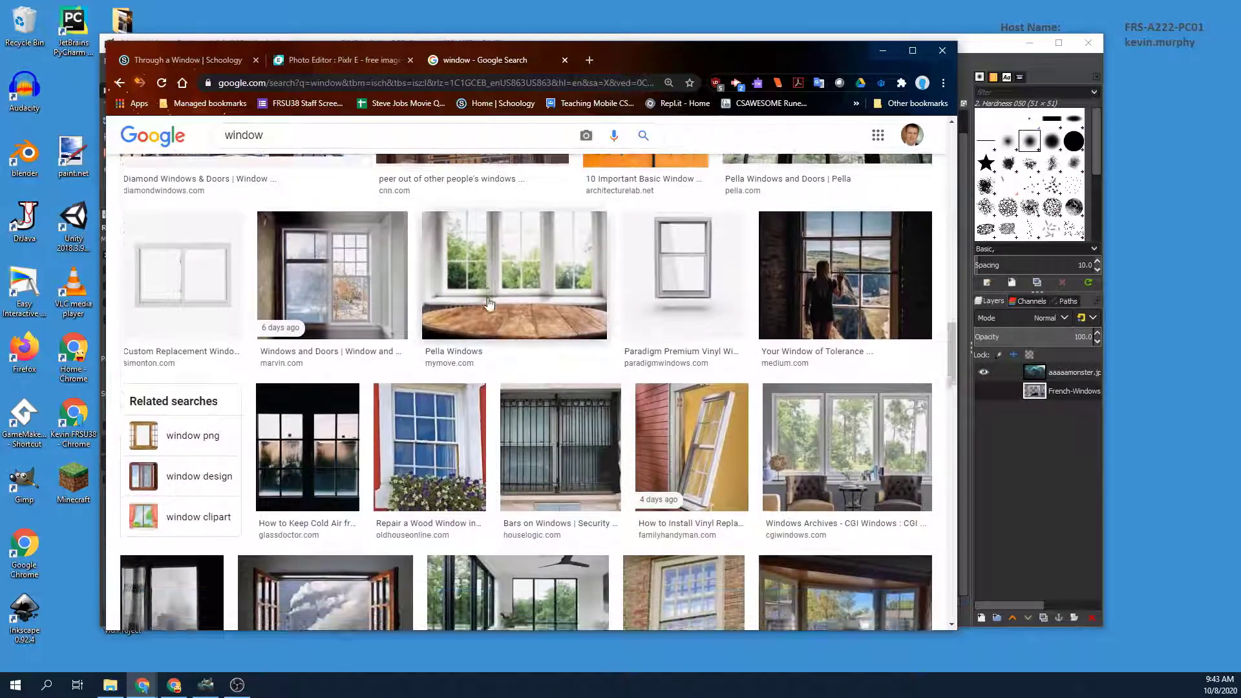
scroll(489, 303, down, 4)
scroll(487, 297, down, 3)
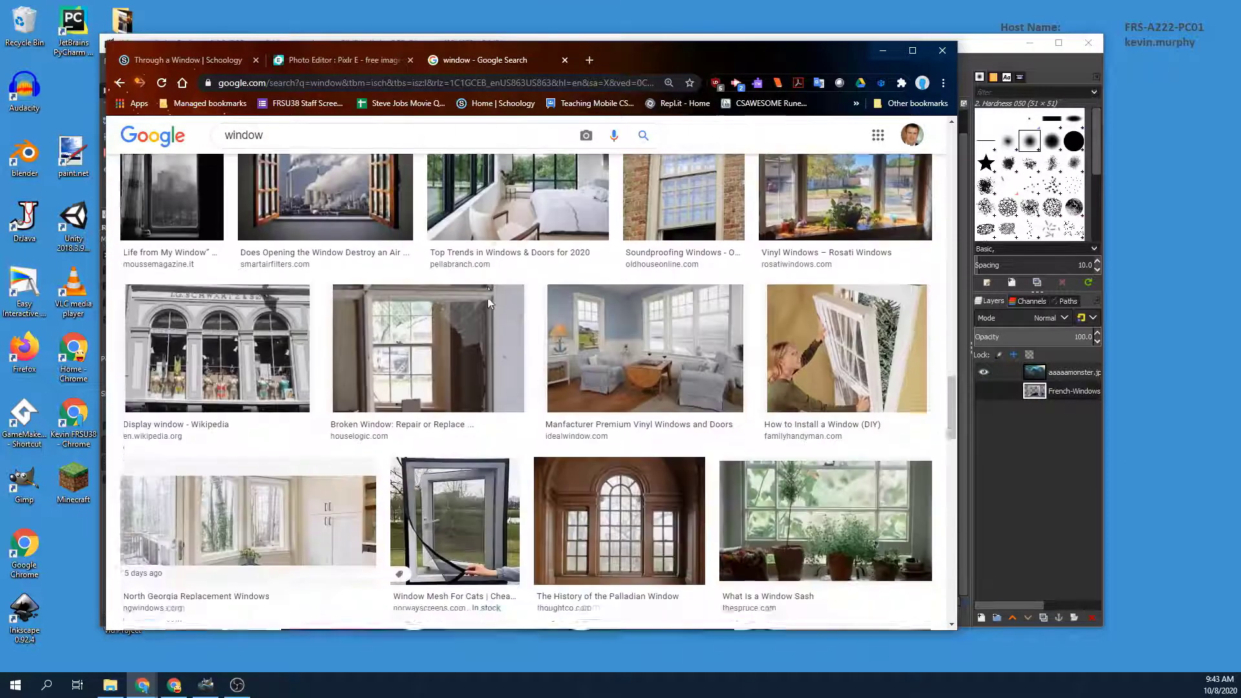
scroll(491, 325, down, 3)
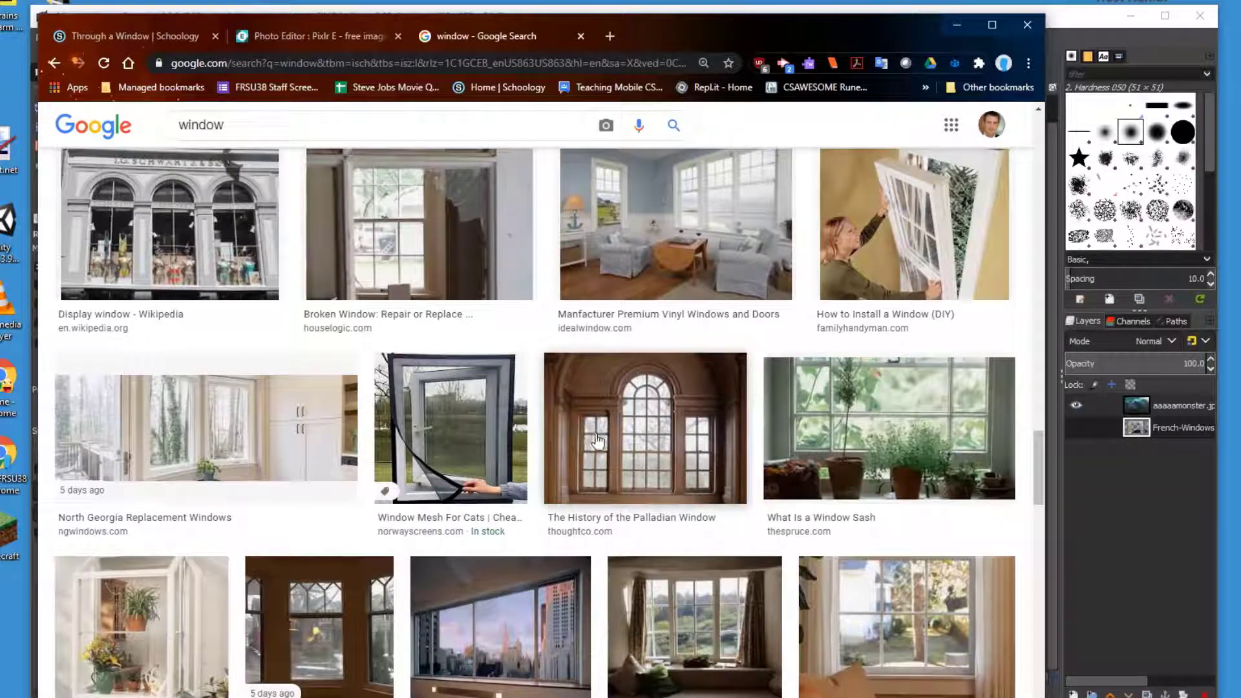
scroll(767, 614, down, 5)
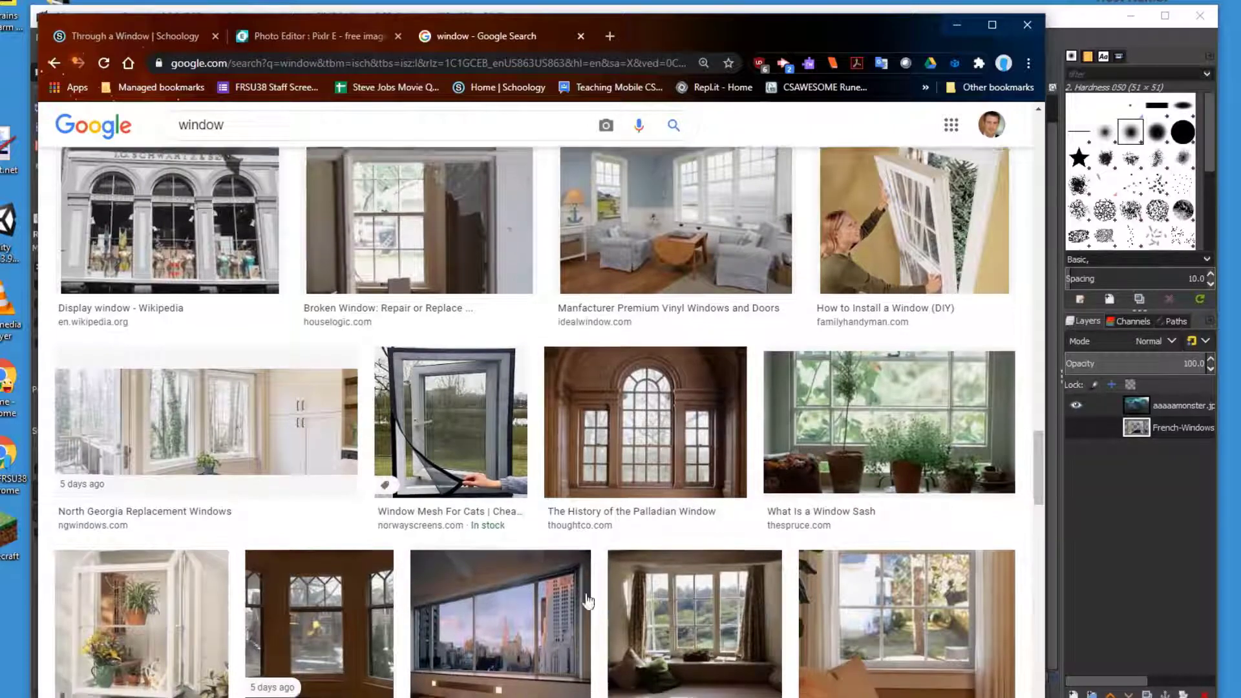
scroll(672, 310, up, 3)
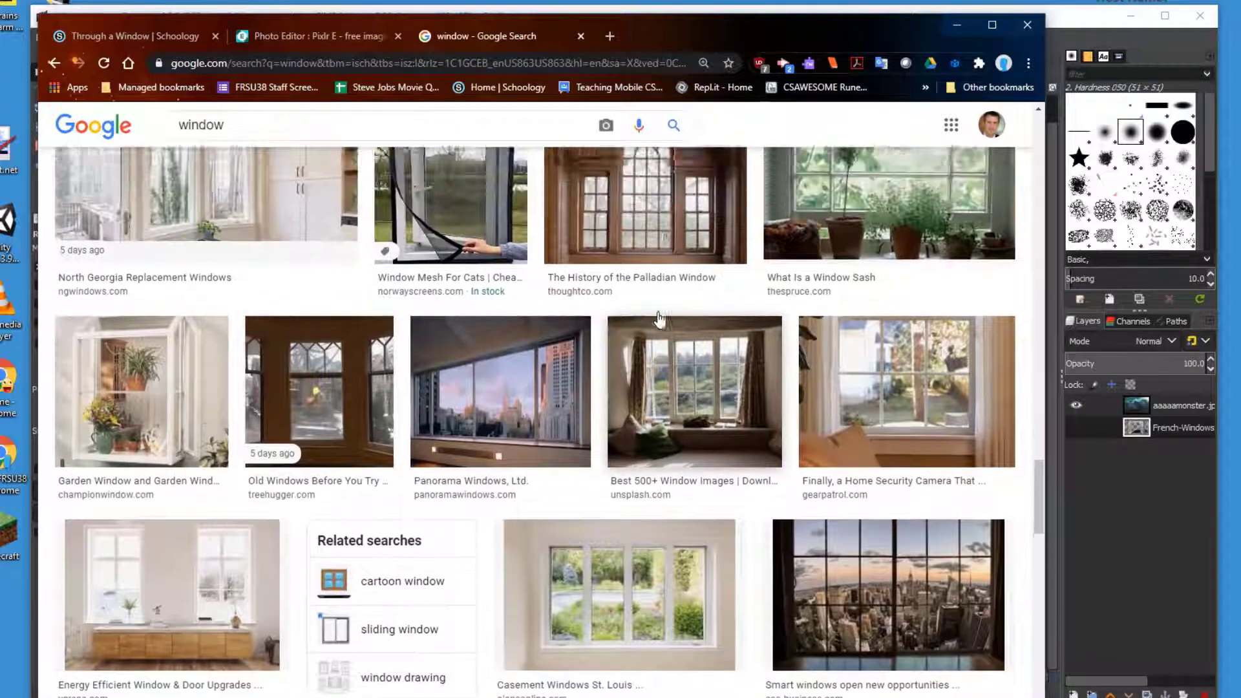
scroll(654, 321, up, 8)
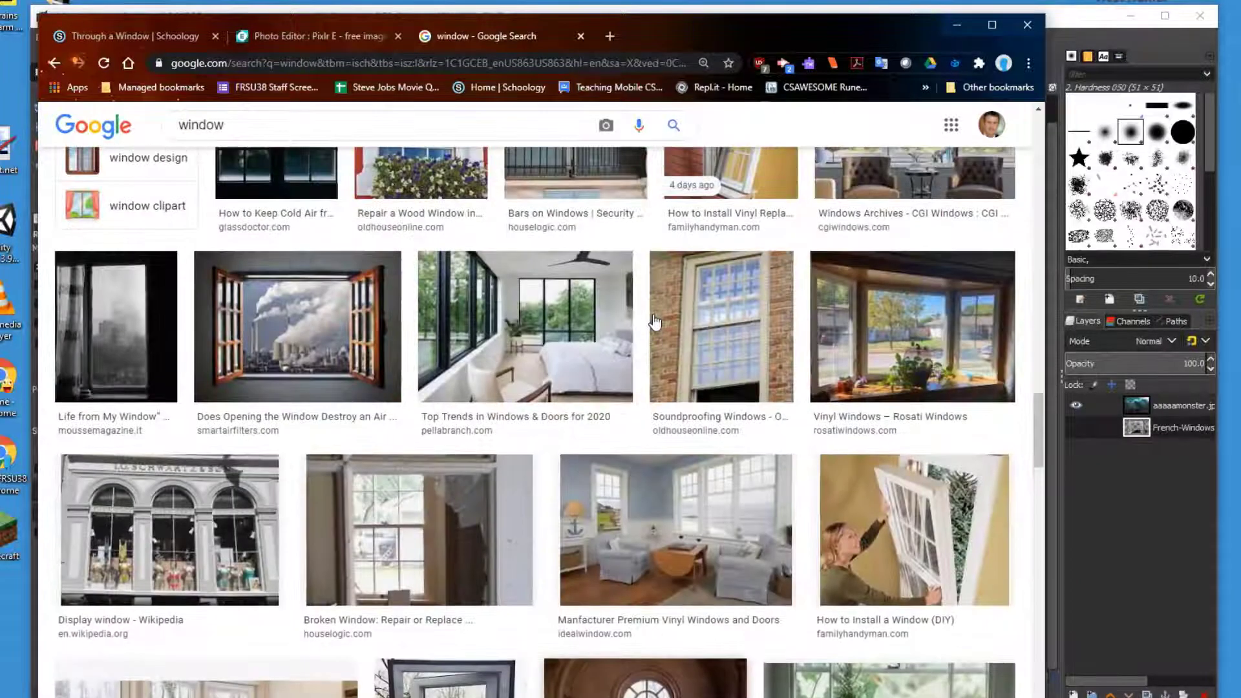
scroll(655, 321, up, 3)
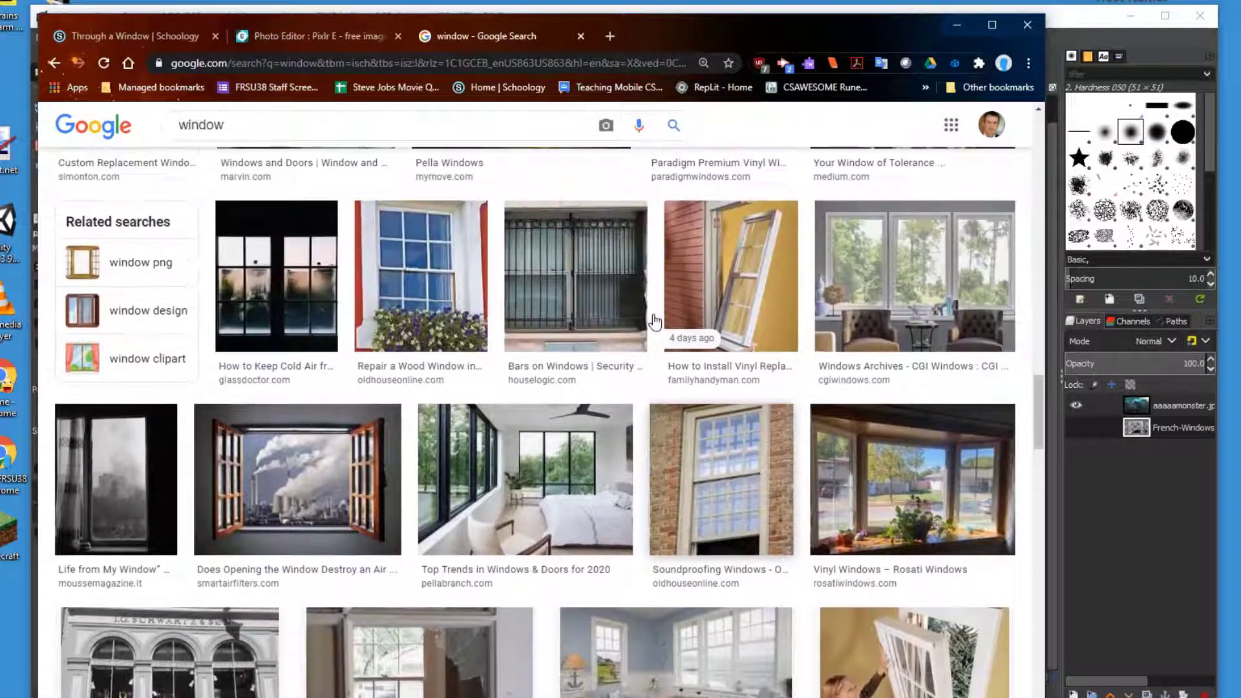
scroll(653, 317, down, 20)
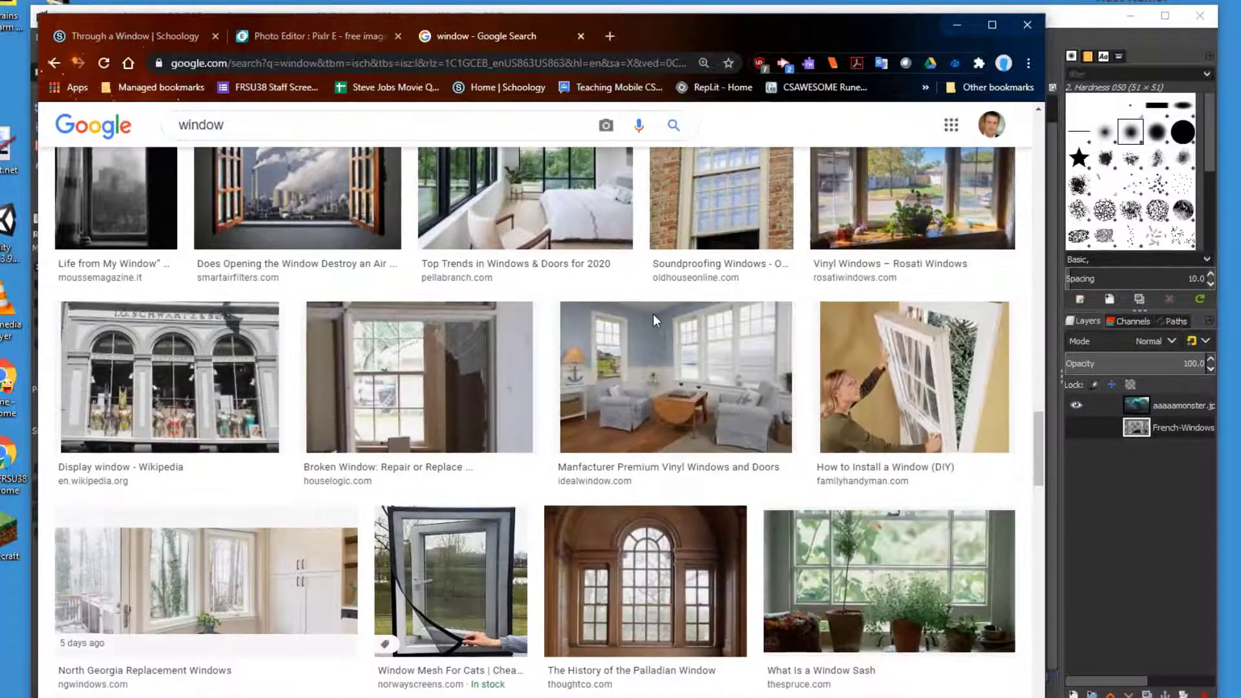
scroll(647, 323, down, 7)
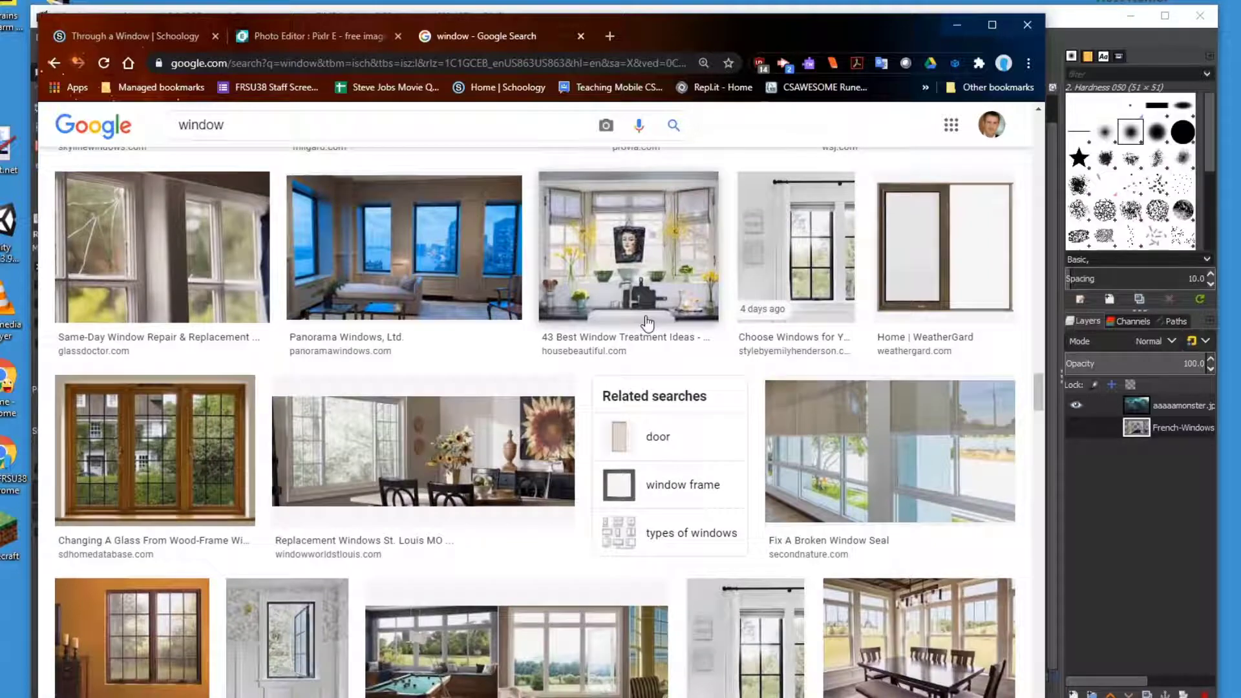
Preview the three-section wood-frame window from sdhomedatabase.com and save its full-size image to Downloads as aaaWindow.
click(180, 466)
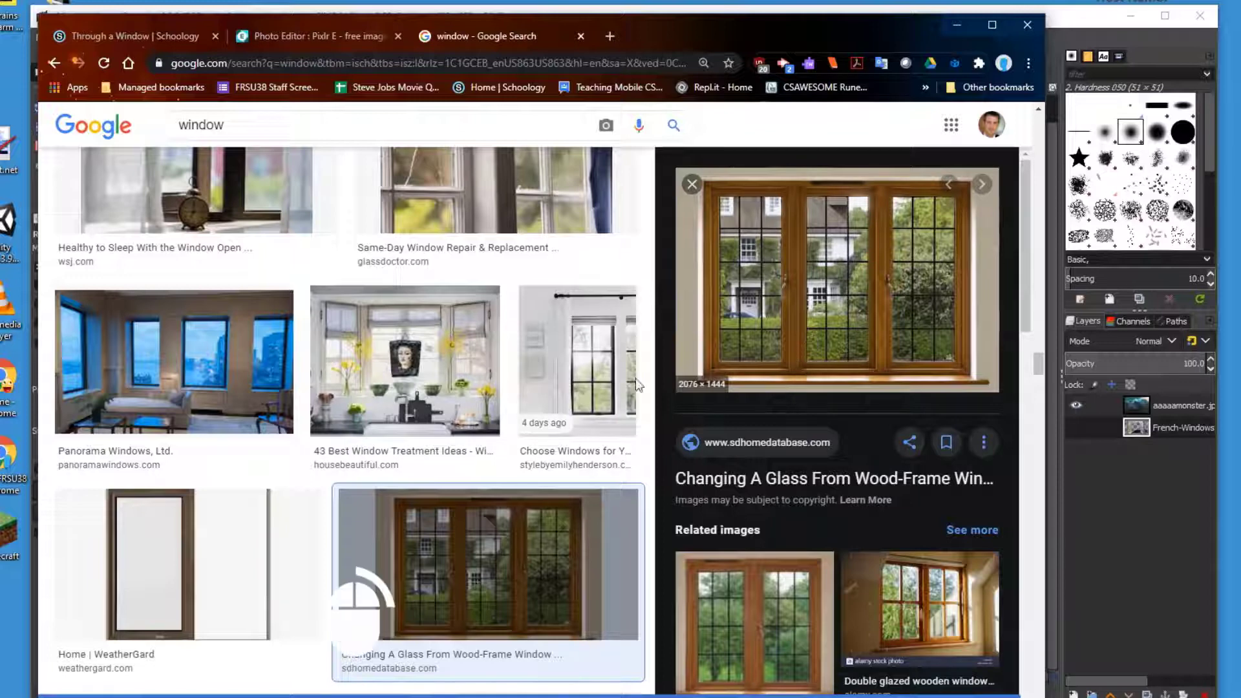
right_click(472, 557)
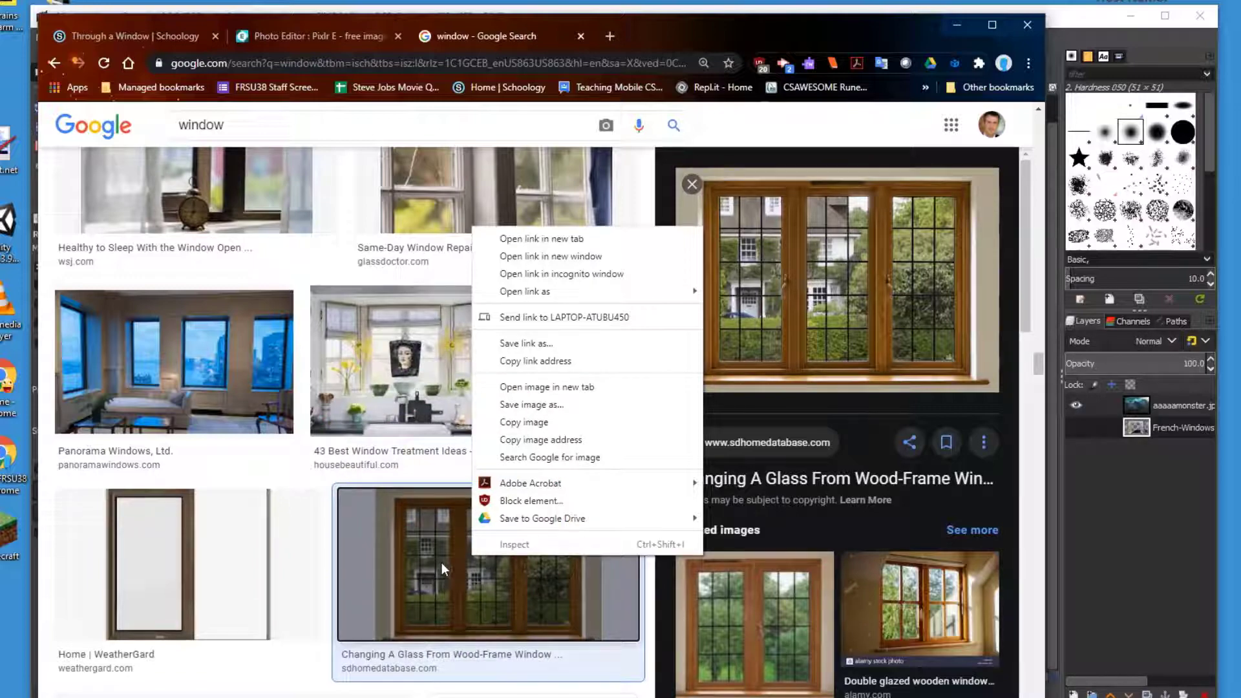
click(882, 251)
right_click(882, 251)
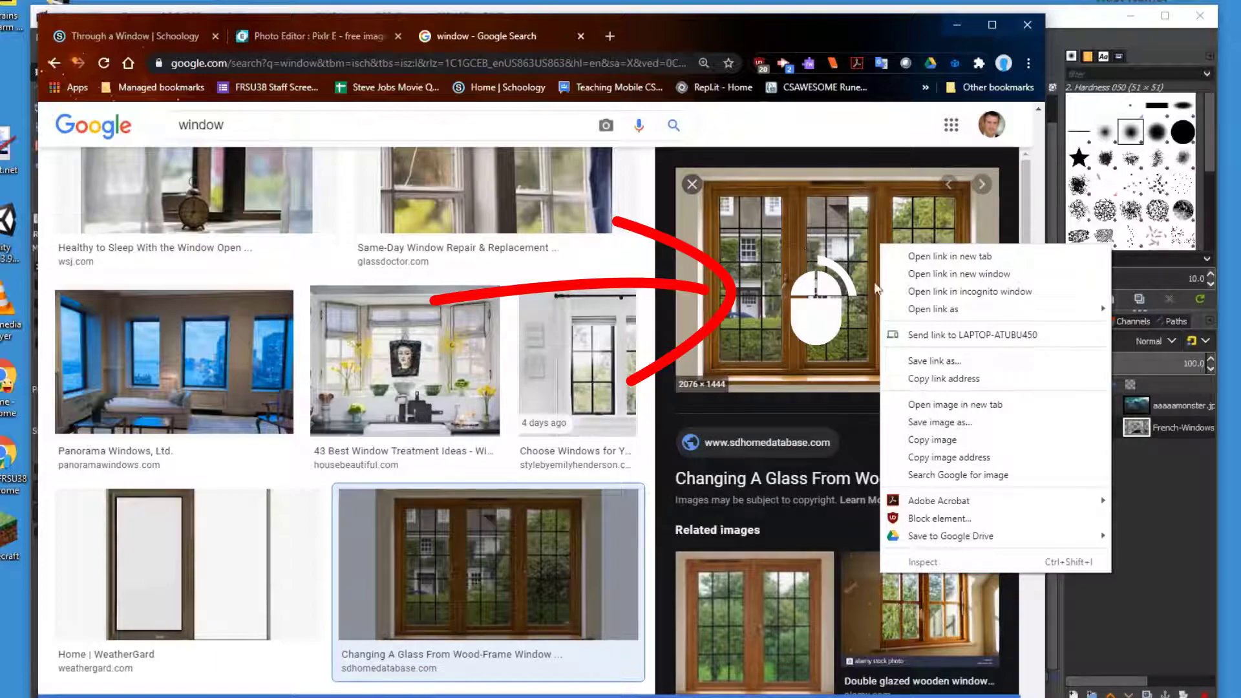
click(904, 422)
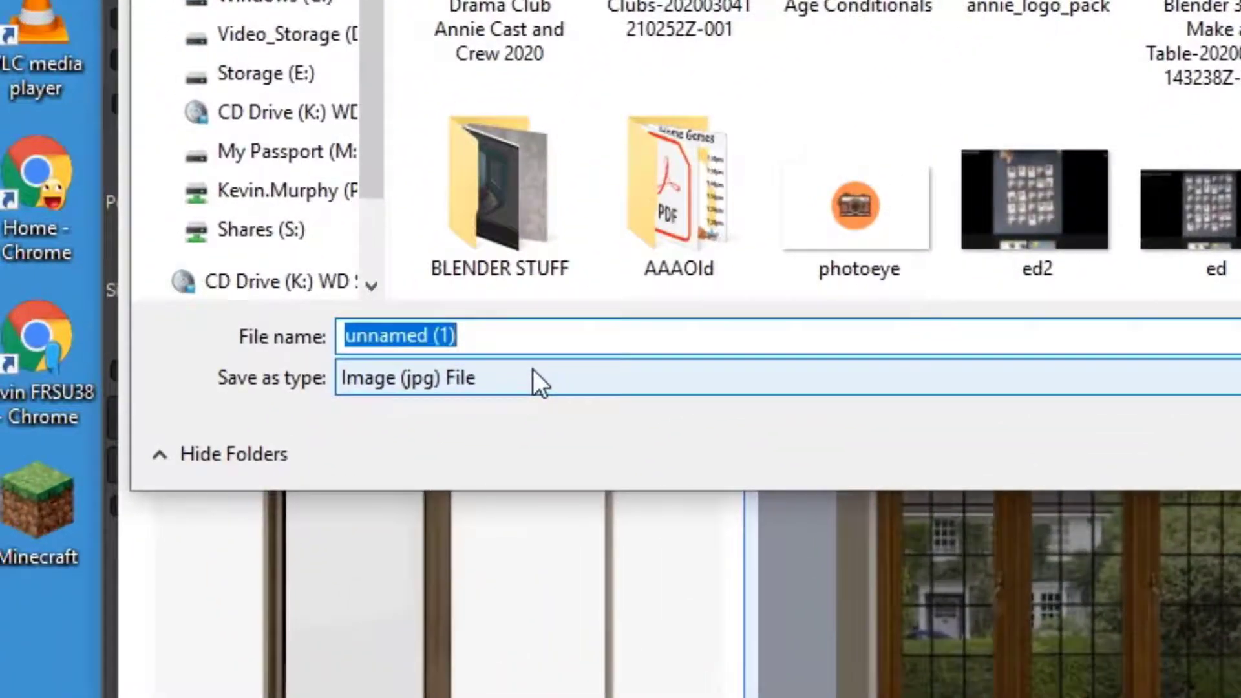
text(wi)
key(BackSpace)
key(BackSpace)
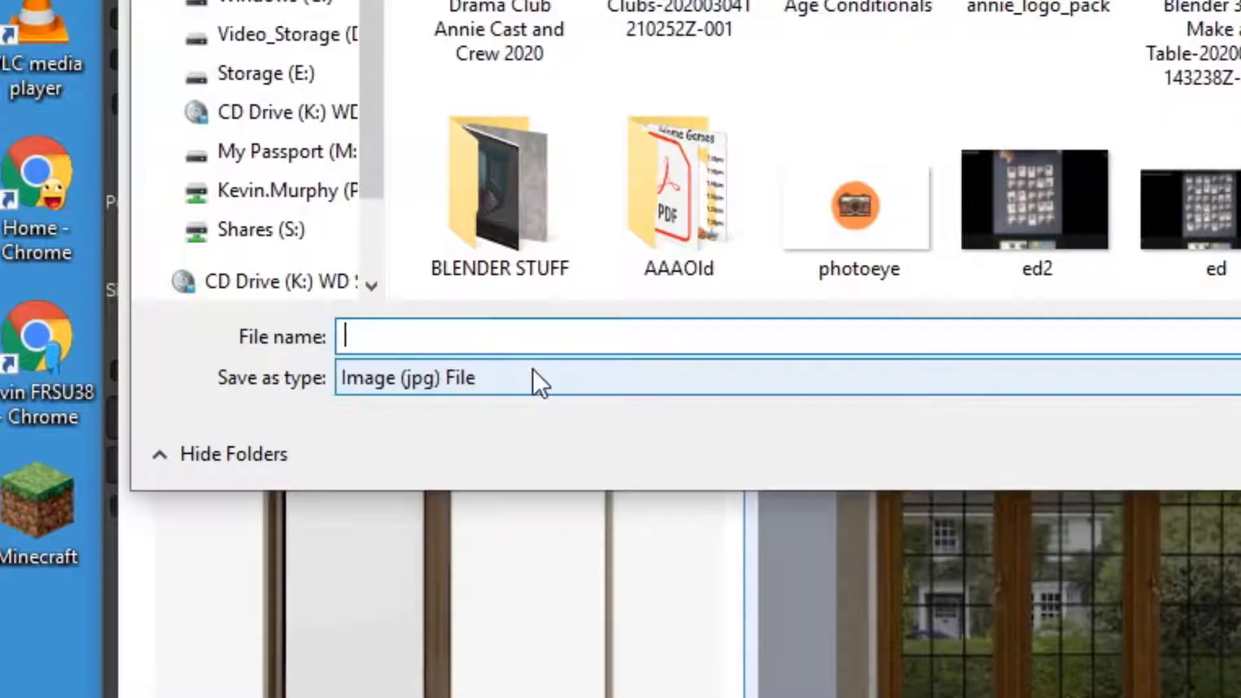
text(aaaWin)
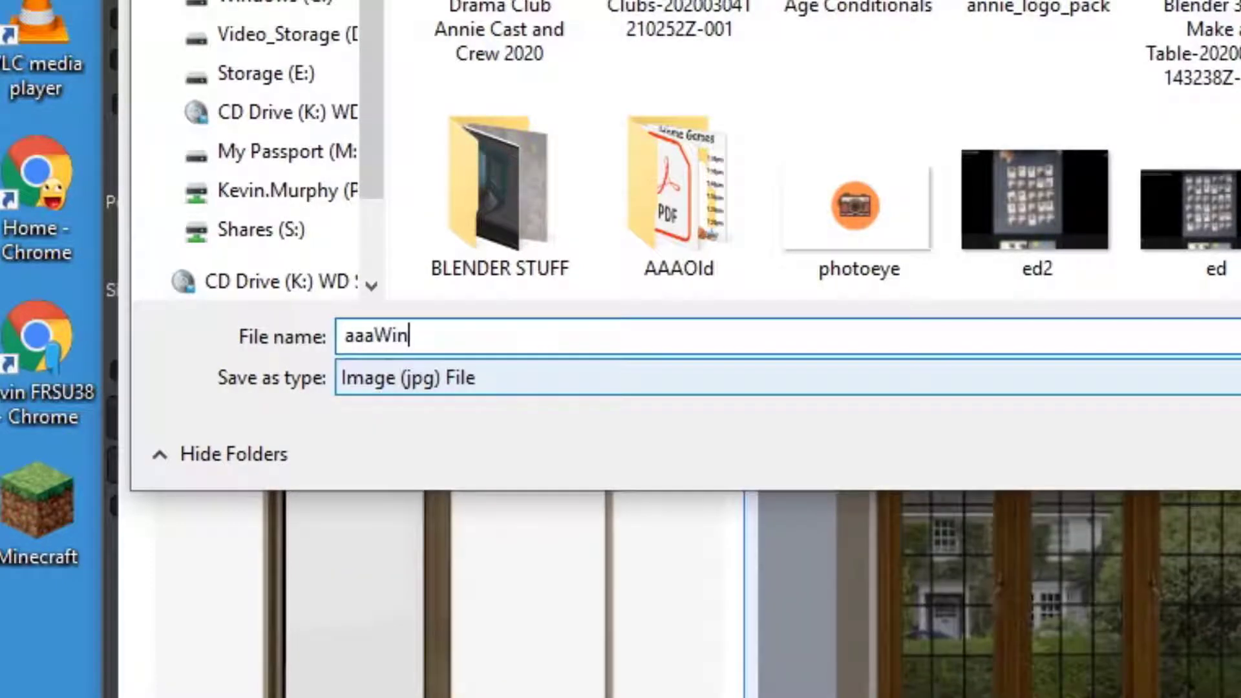
text(dow)
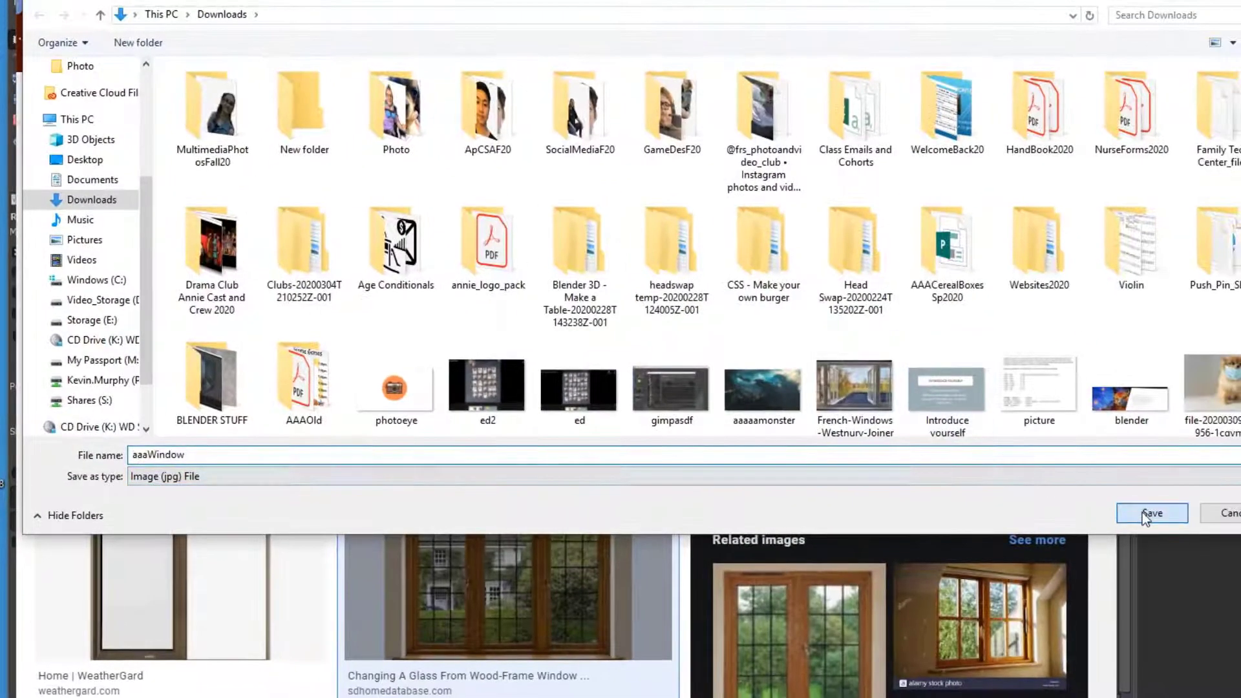
click(1141, 511)
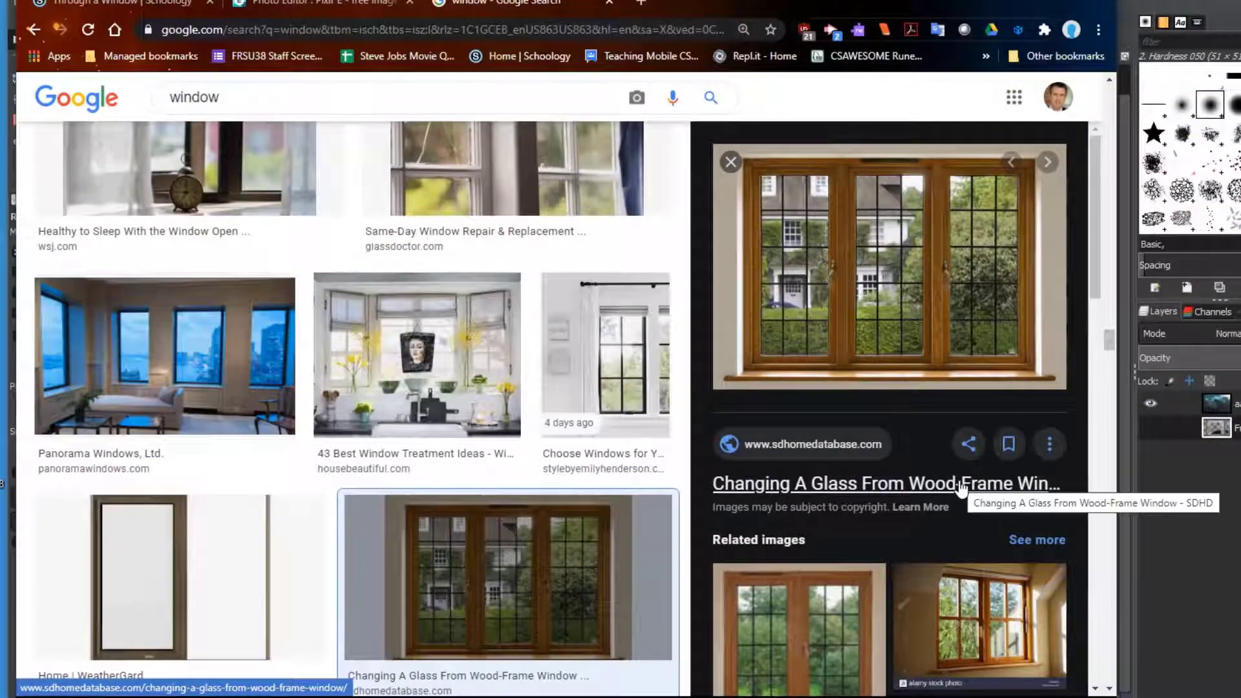
Preview the white nine-pane JELD-WEN window among the image results and save its full-size image to Downloads as aaawindow2.
scroll(456, 302, up, 20)
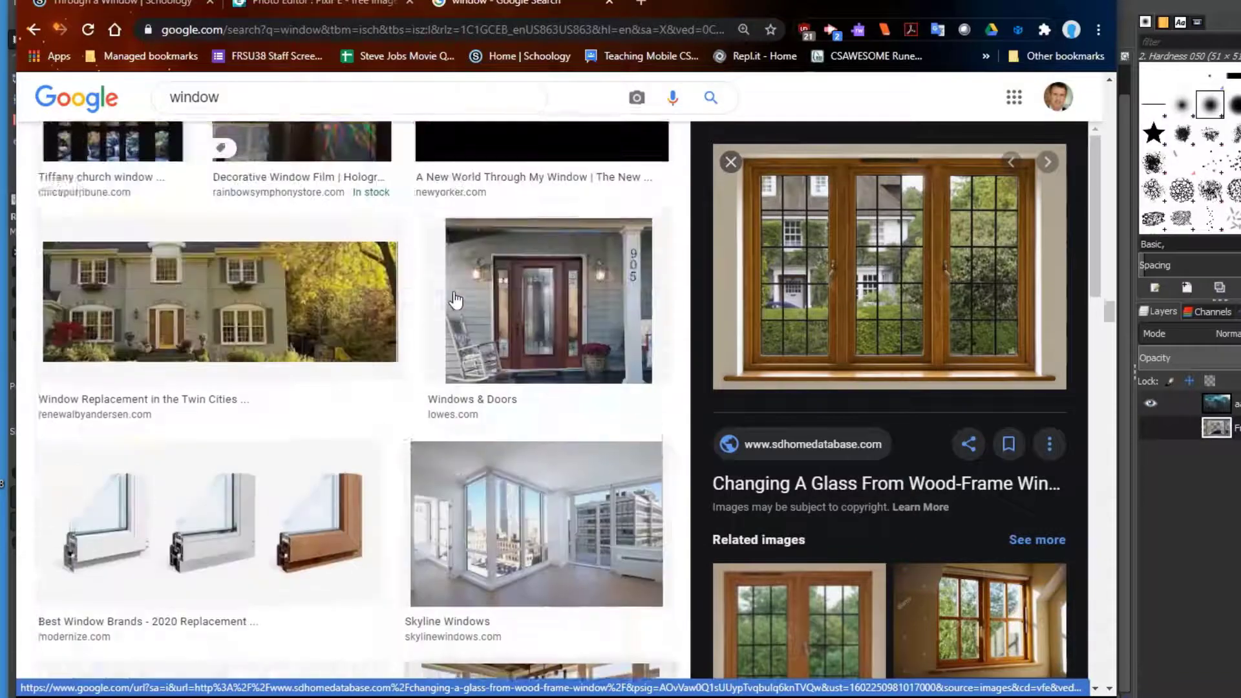
scroll(456, 302, up, 4)
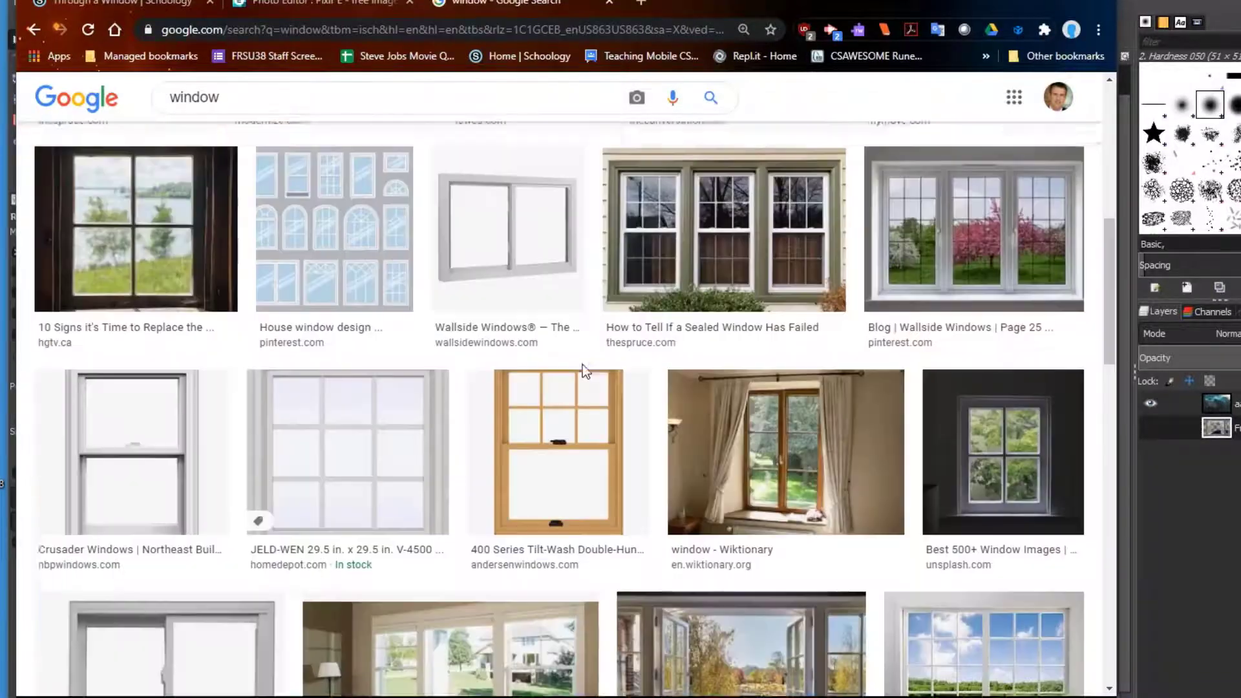
scroll(583, 364, down, 1)
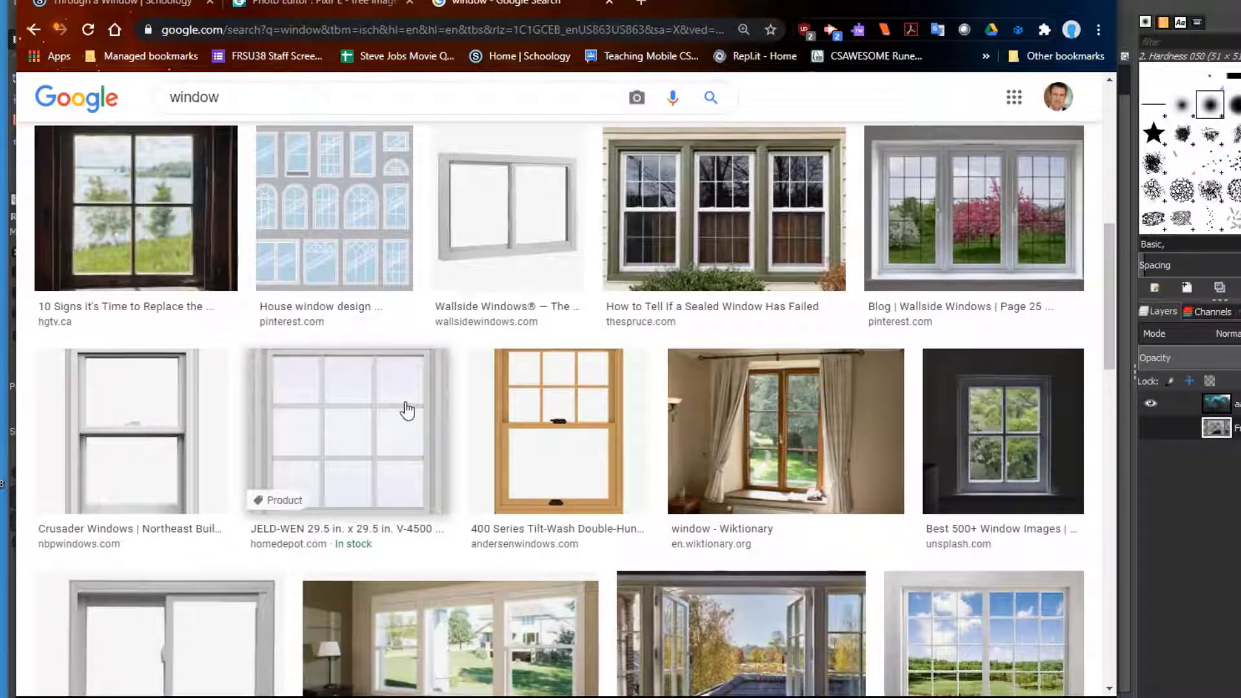
click(360, 405)
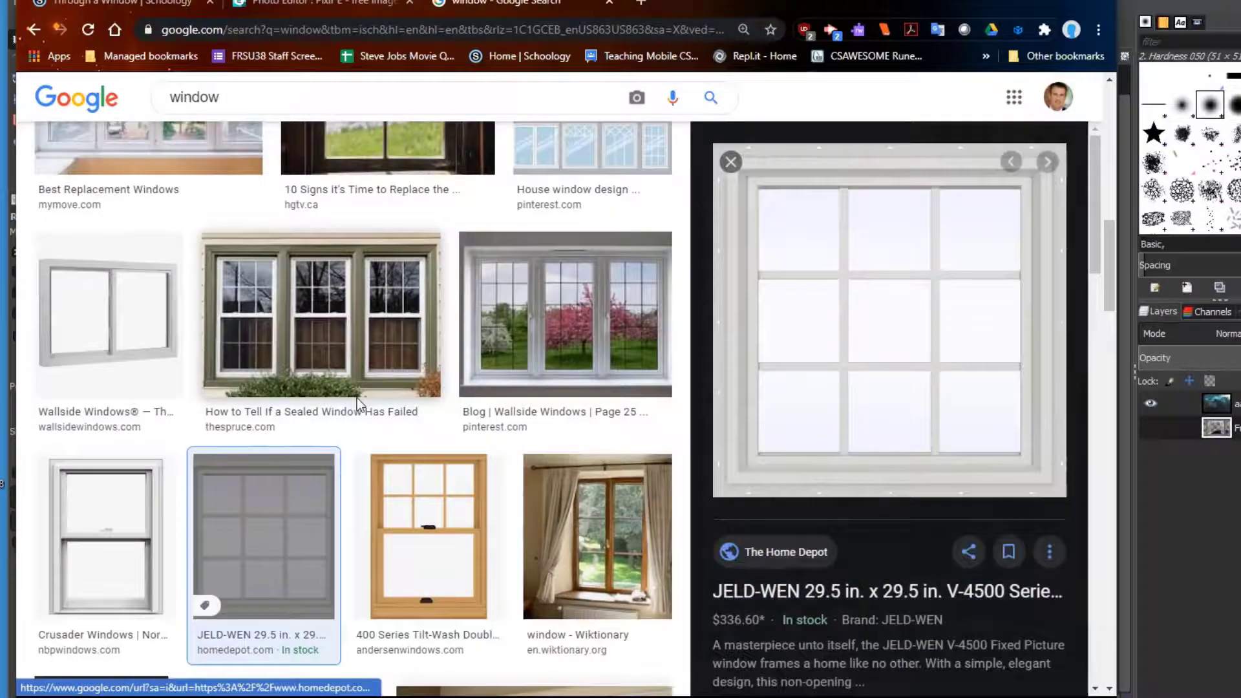
right_click(824, 372)
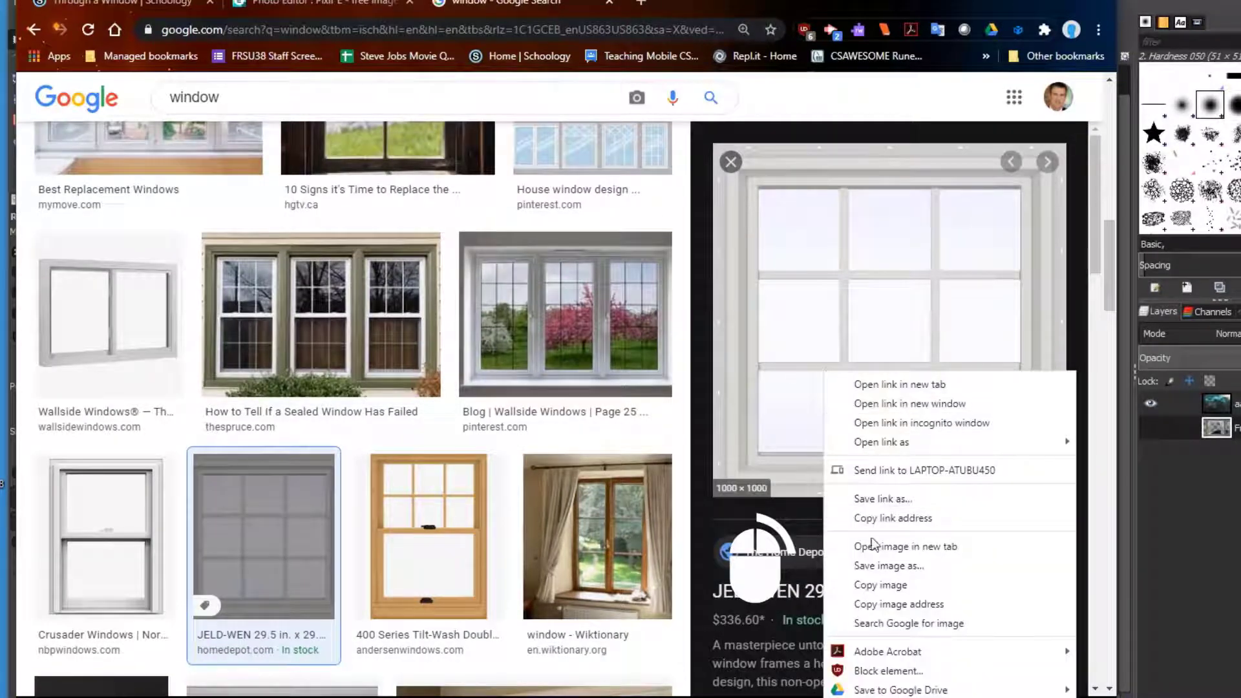
click(871, 571)
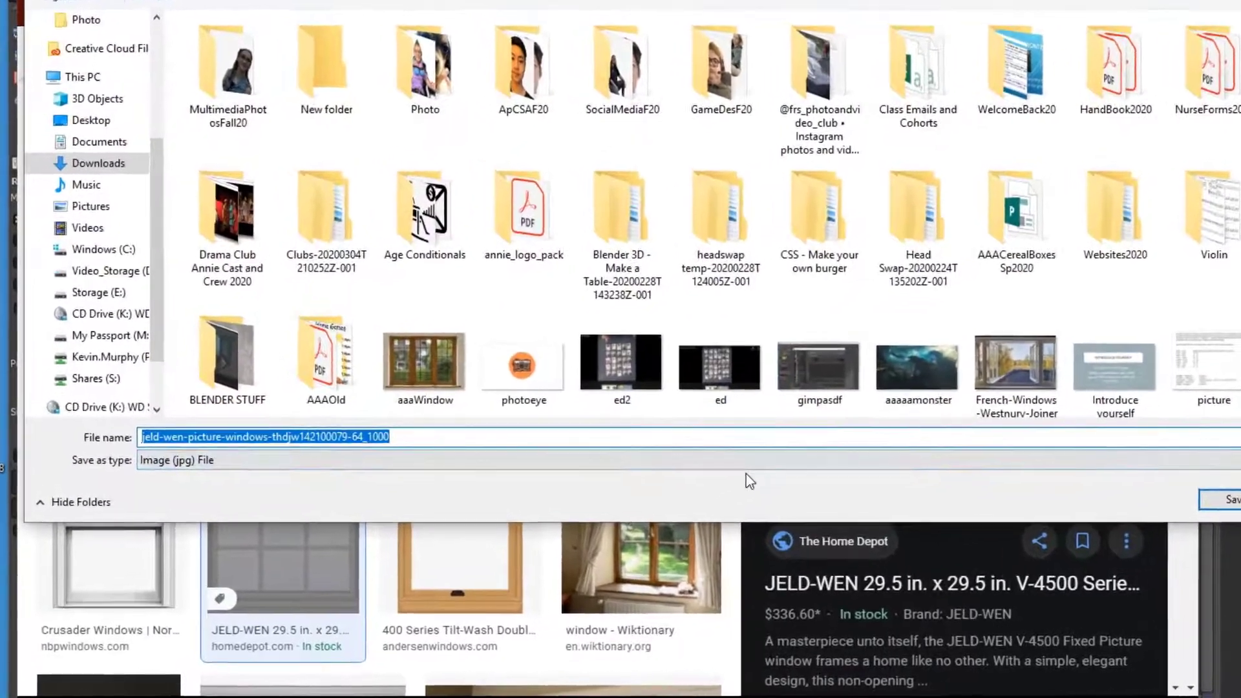
text(aaa)
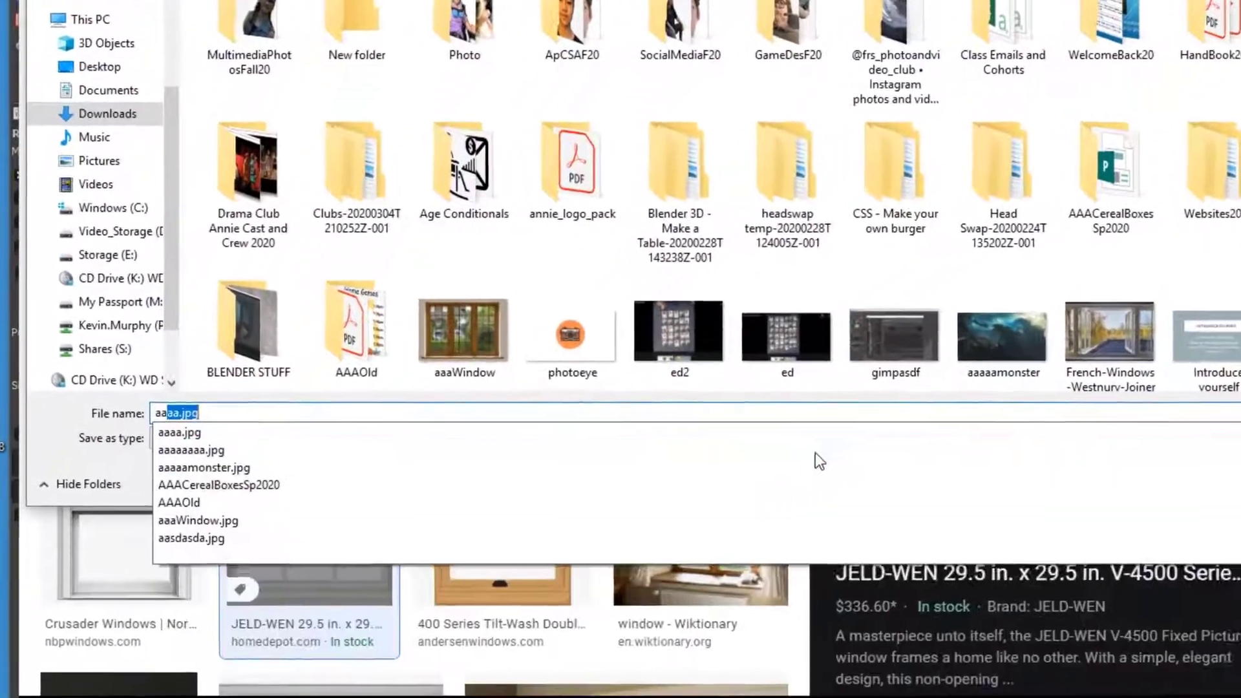
text(window2)
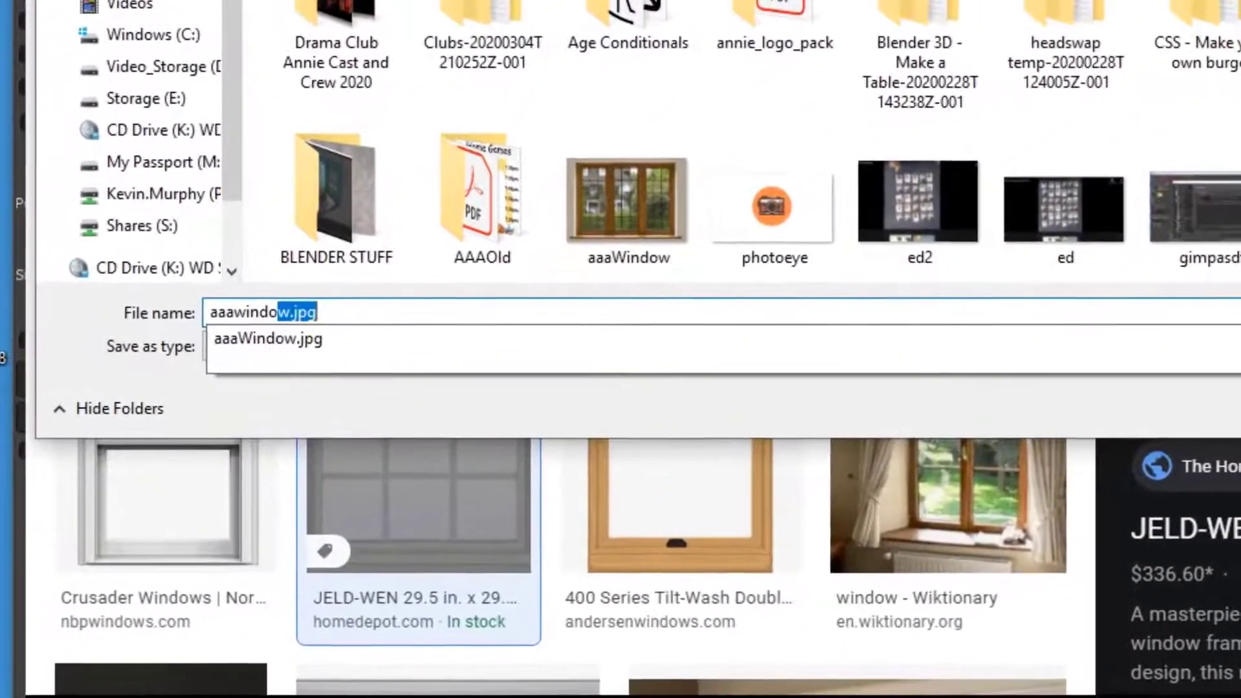
key(Return)
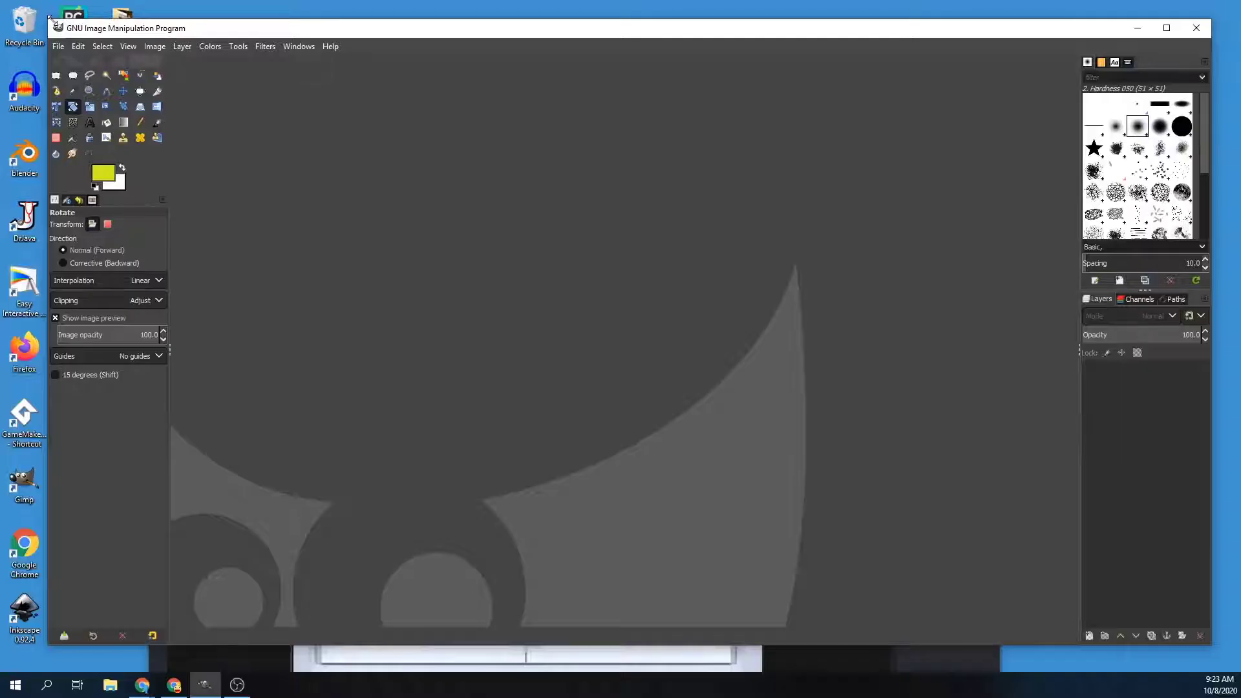
Switch to GIMP and apply the Legacy icon theme in the program preferences.
drag(49, 18, 207, 48)
drag(378, 64, 282, 49)
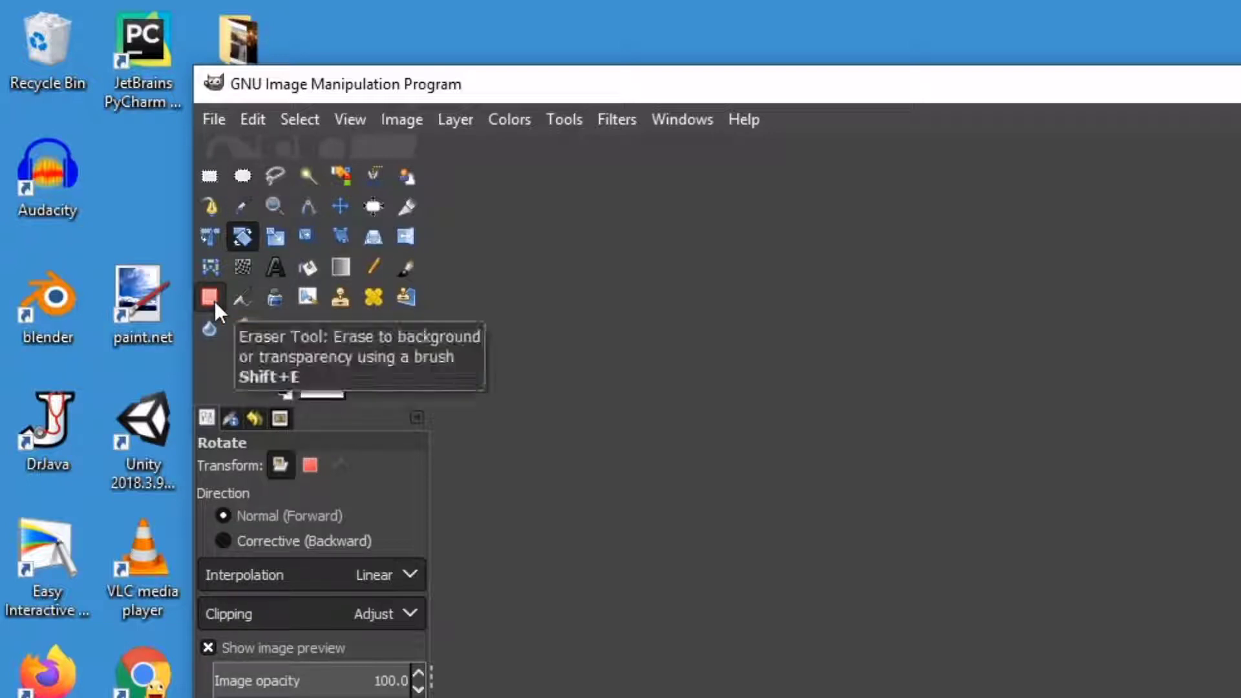
click(220, 119)
click(253, 119)
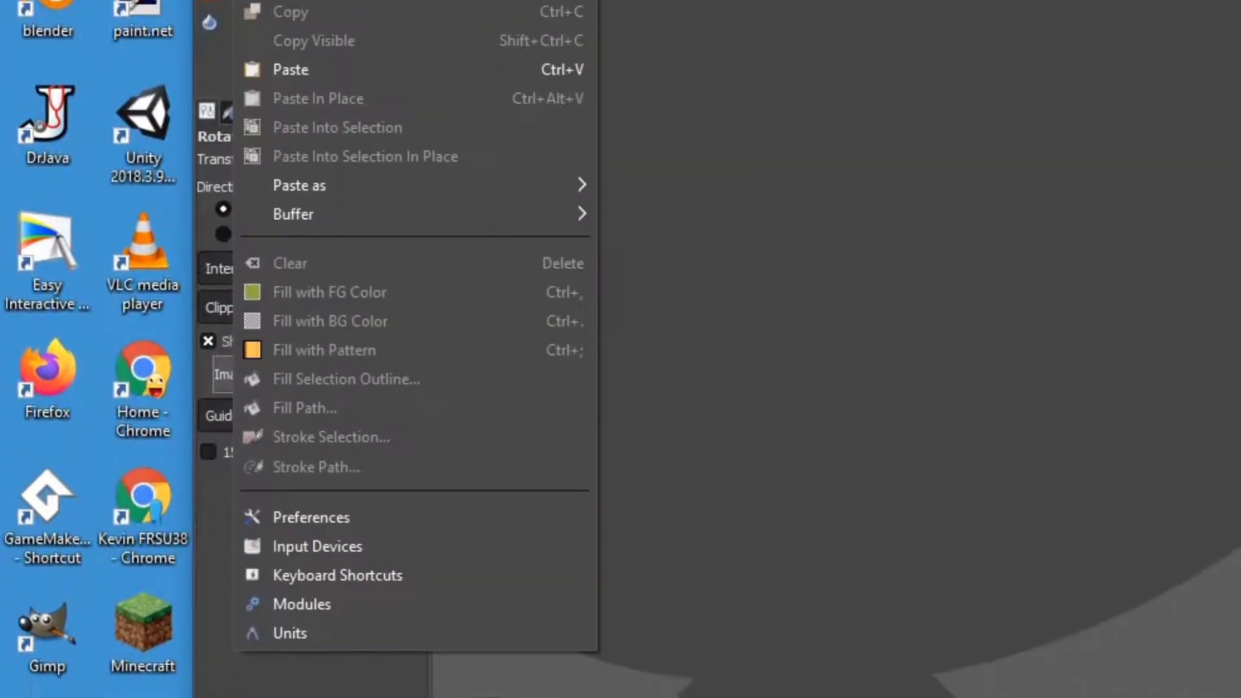
click(323, 516)
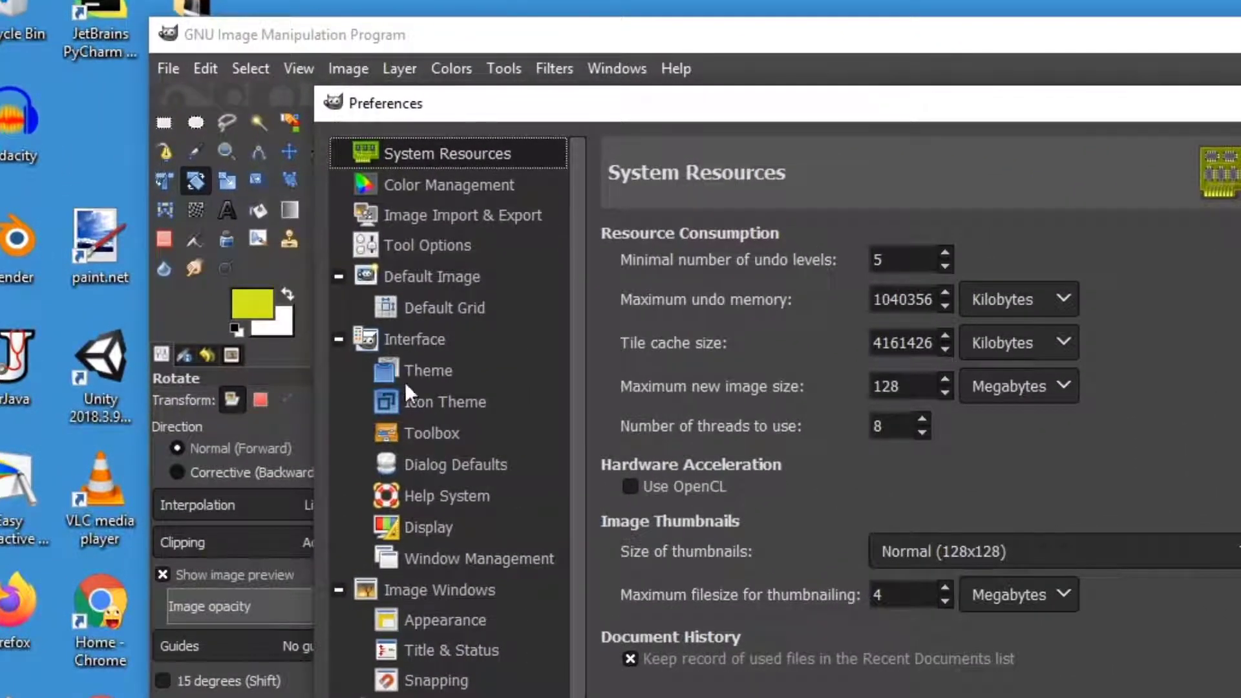
click(408, 404)
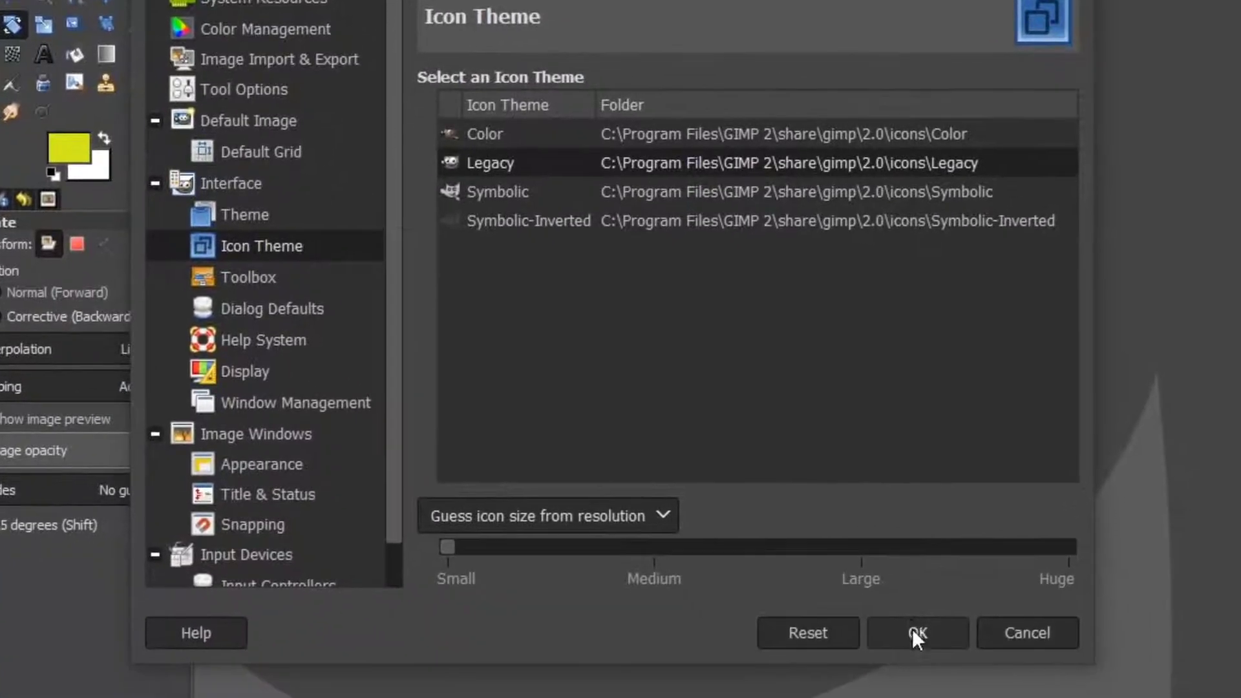
click(1109, 697)
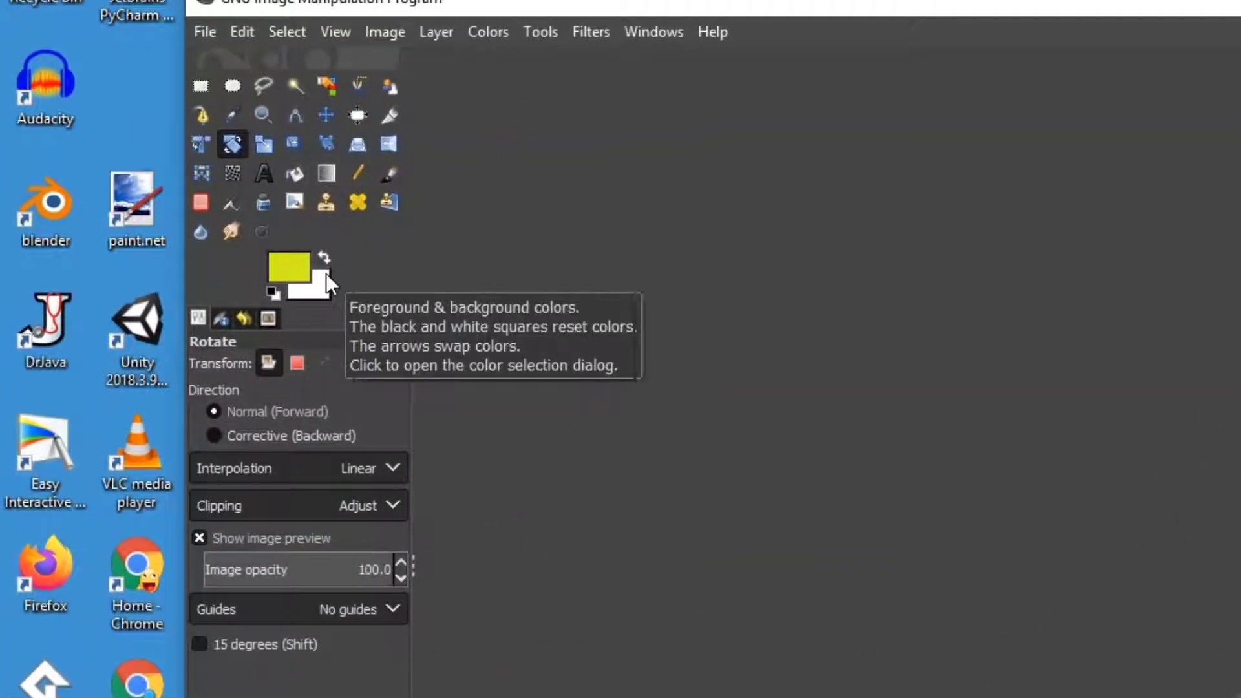
Start opening an image and browse to the Downloads folder inside the home folder.
click(205, 32)
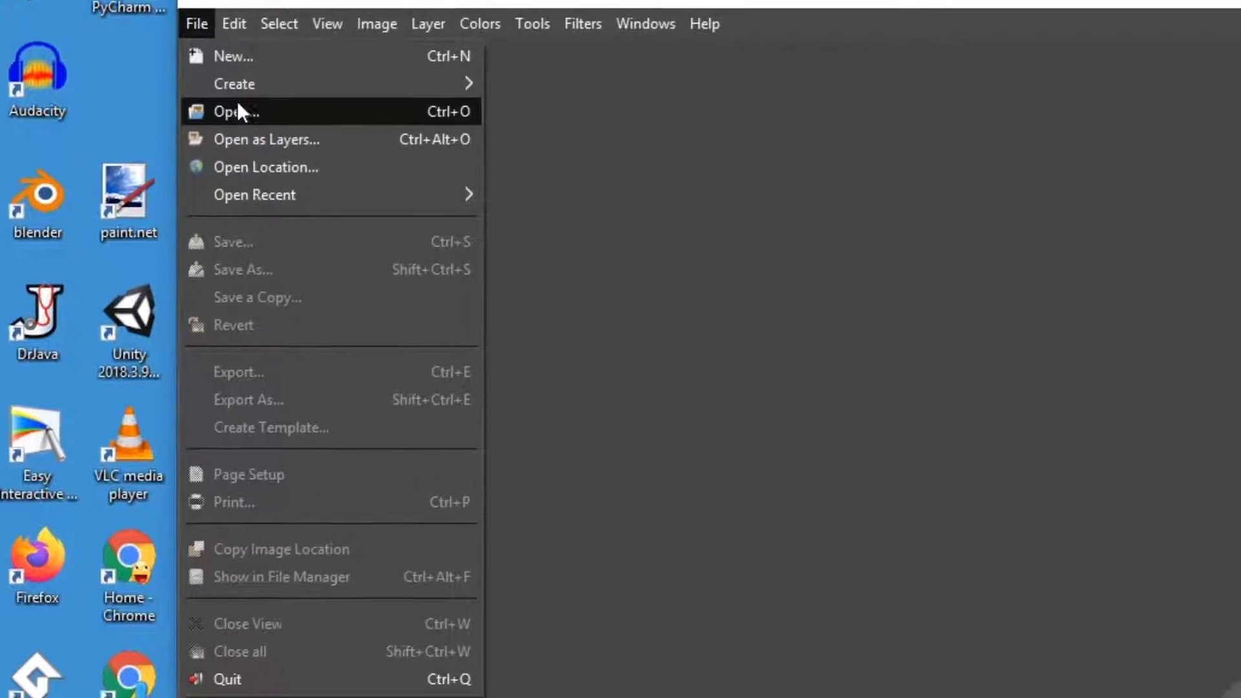
click(238, 119)
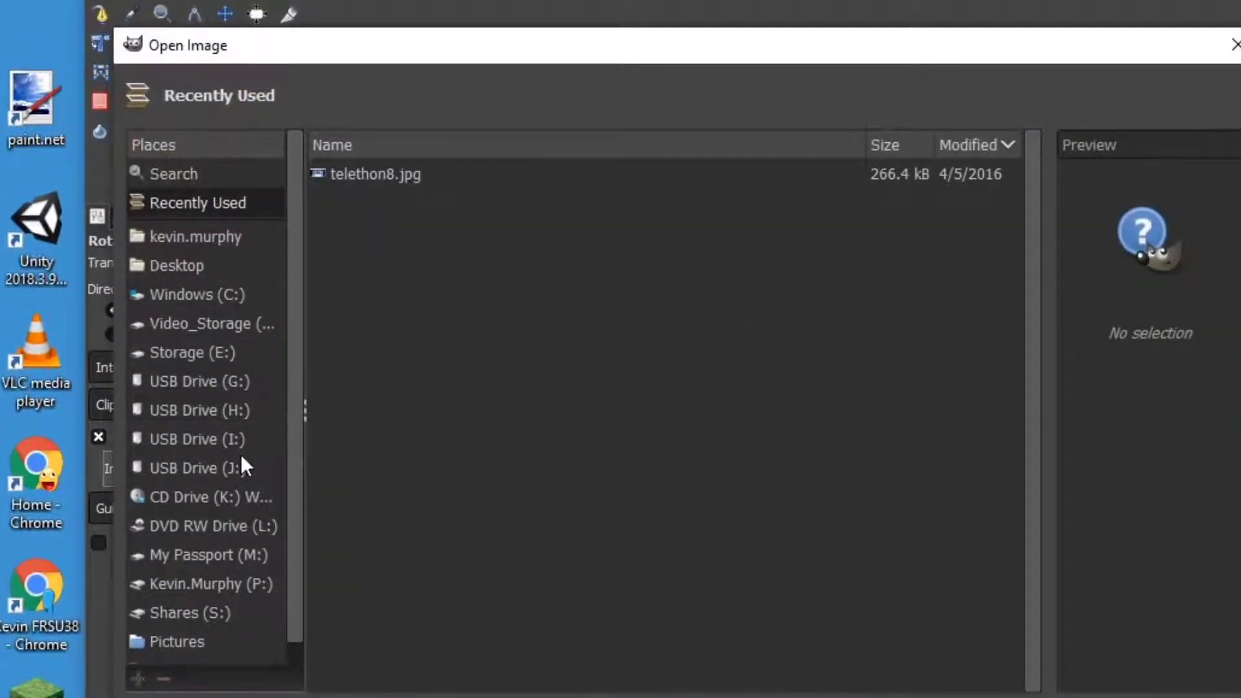
click(199, 382)
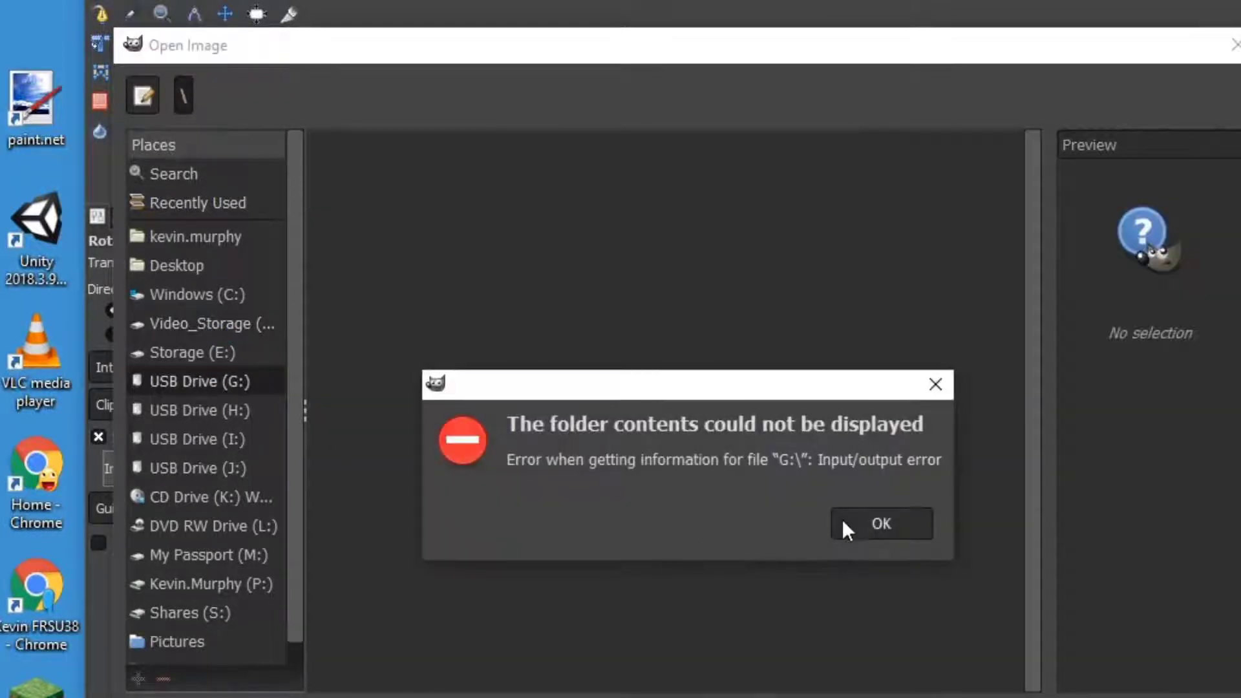
click(847, 529)
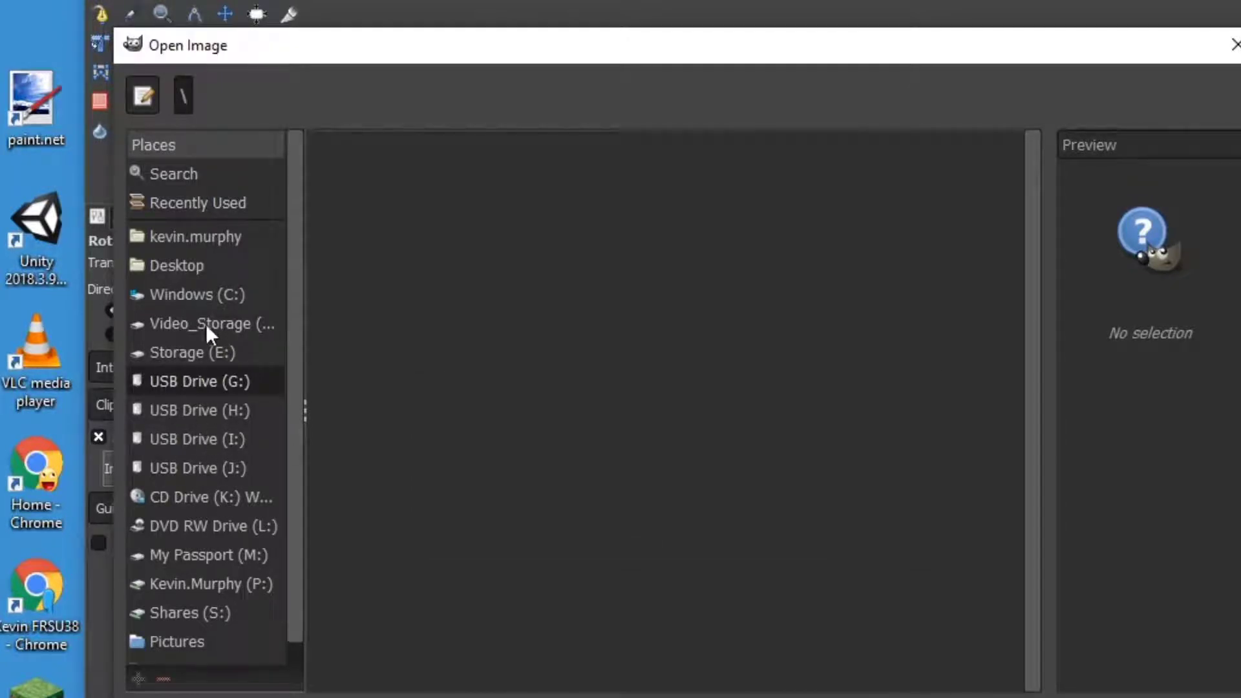
click(190, 236)
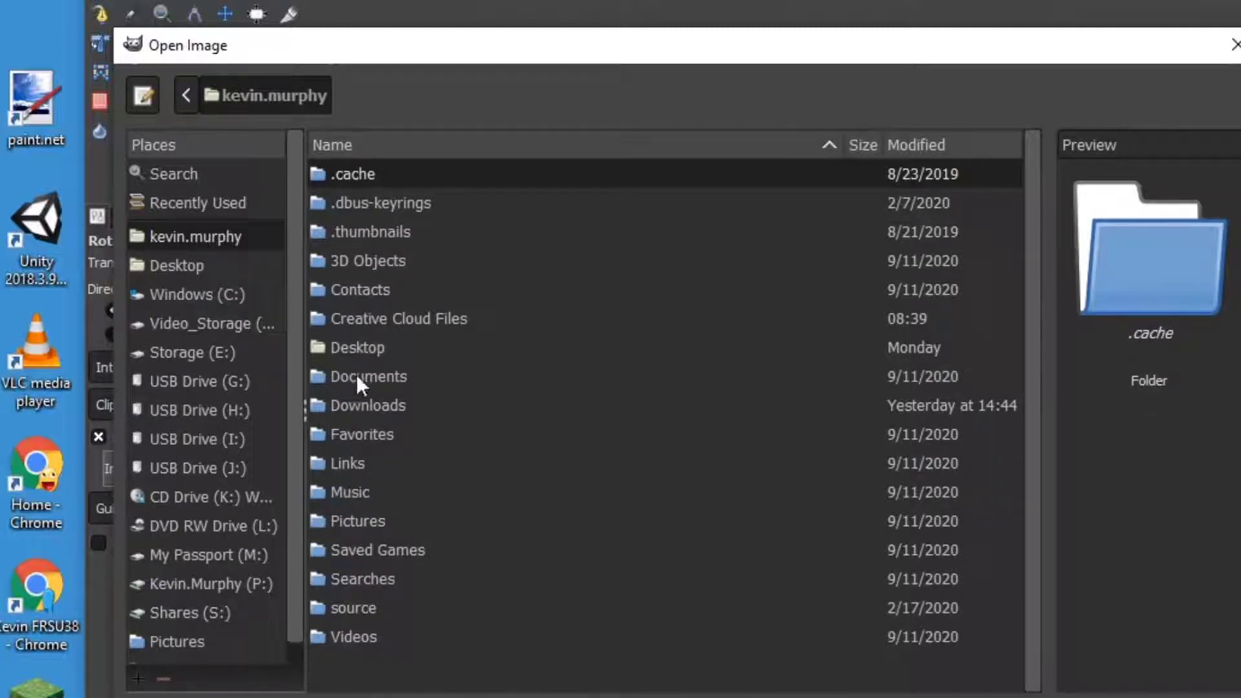
click(354, 406)
double_click(340, 402)
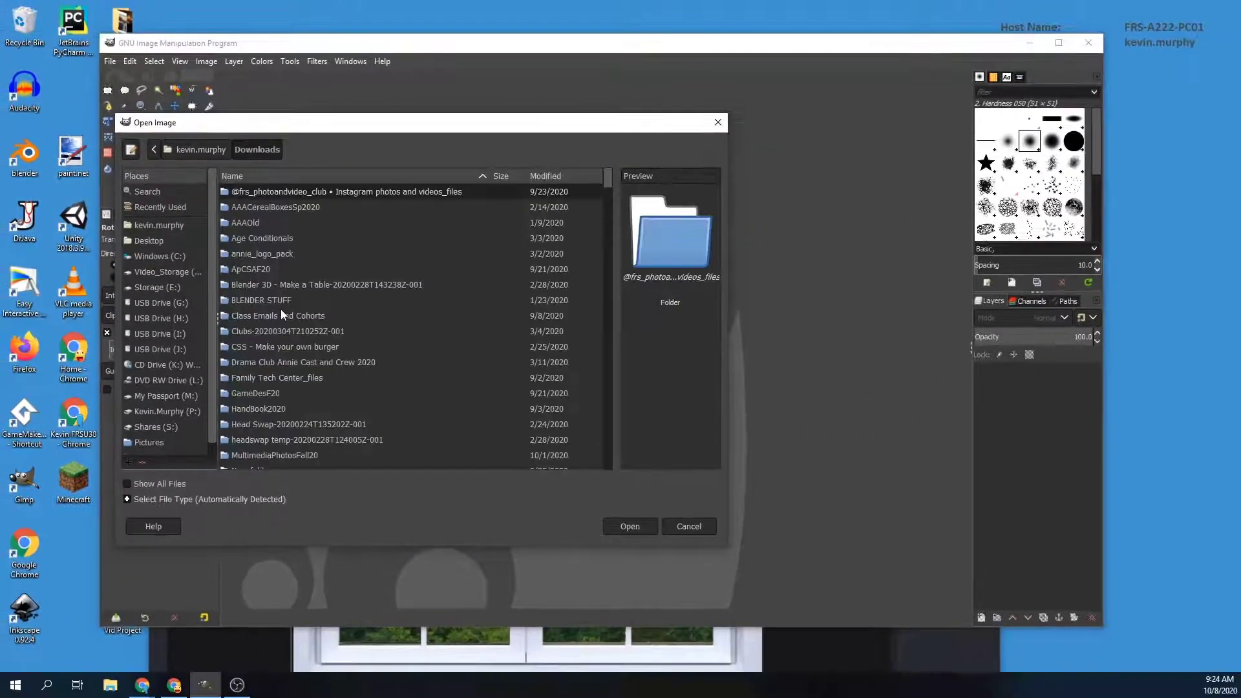
Look for the French window picture in Downloads, checking its file name in File Explorer.
scroll(399, 391, down, 2)
scroll(281, 317, down, 5)
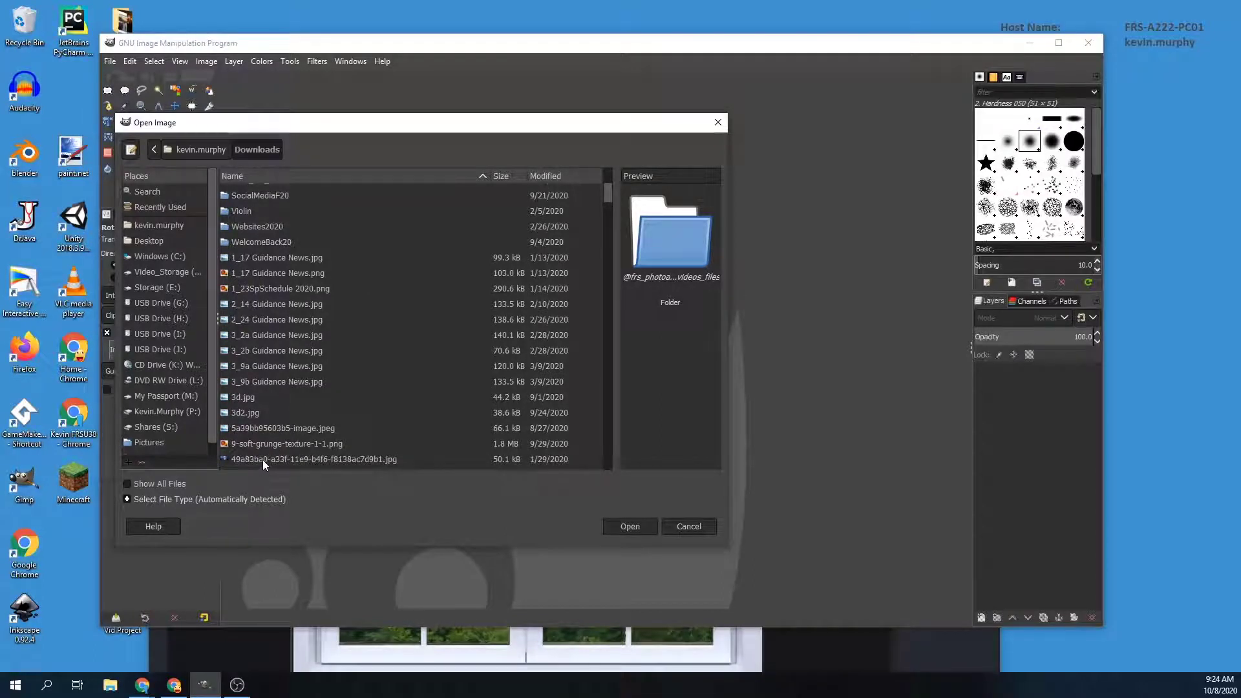
click(257, 365)
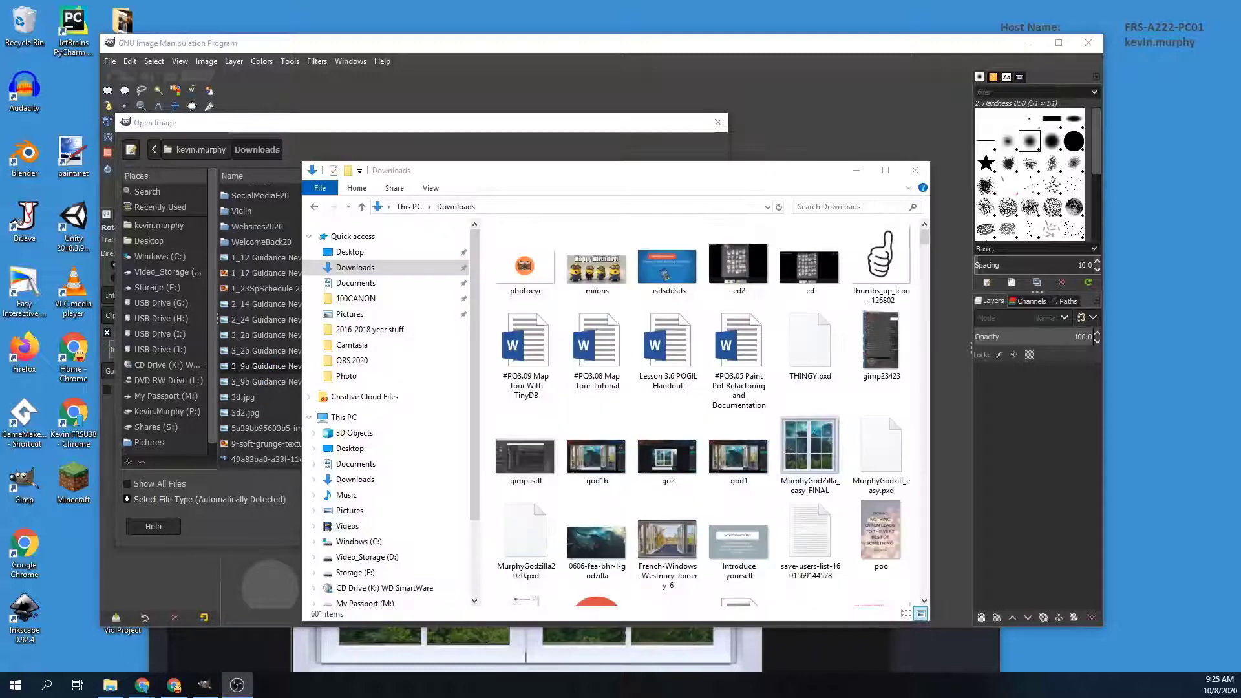
drag(421, 171, 325, 177)
click(111, 685)
click(111, 685)
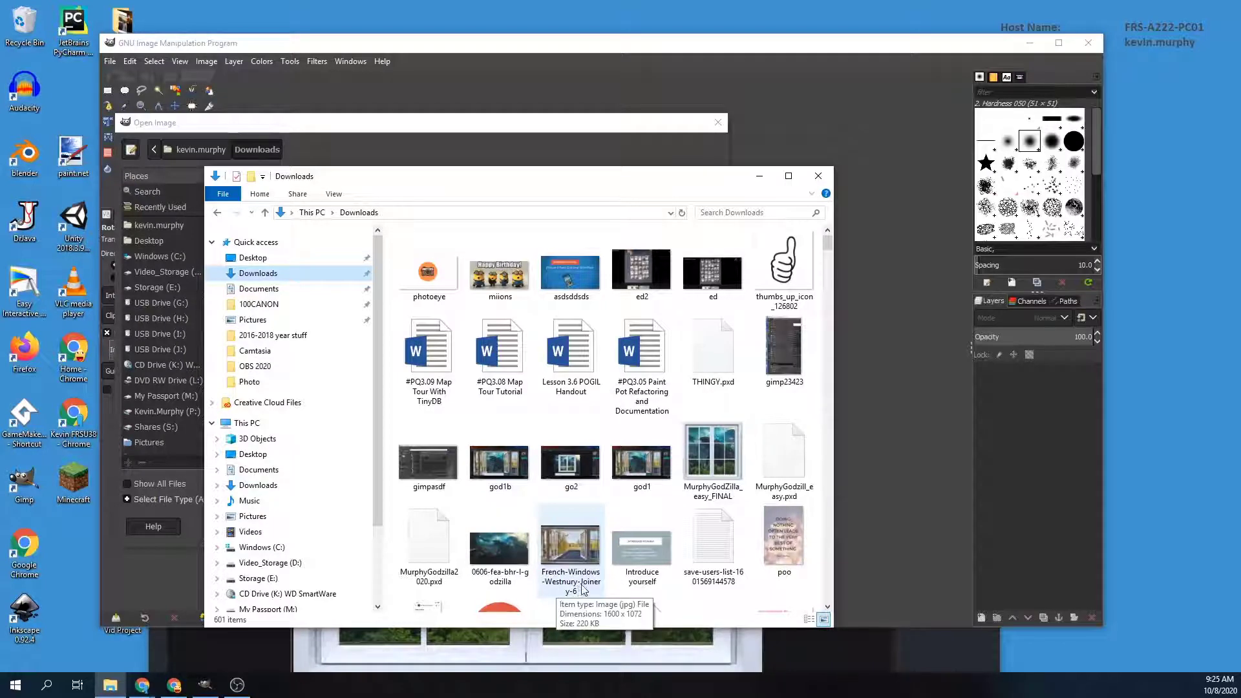
drag(519, 182, 0, 187)
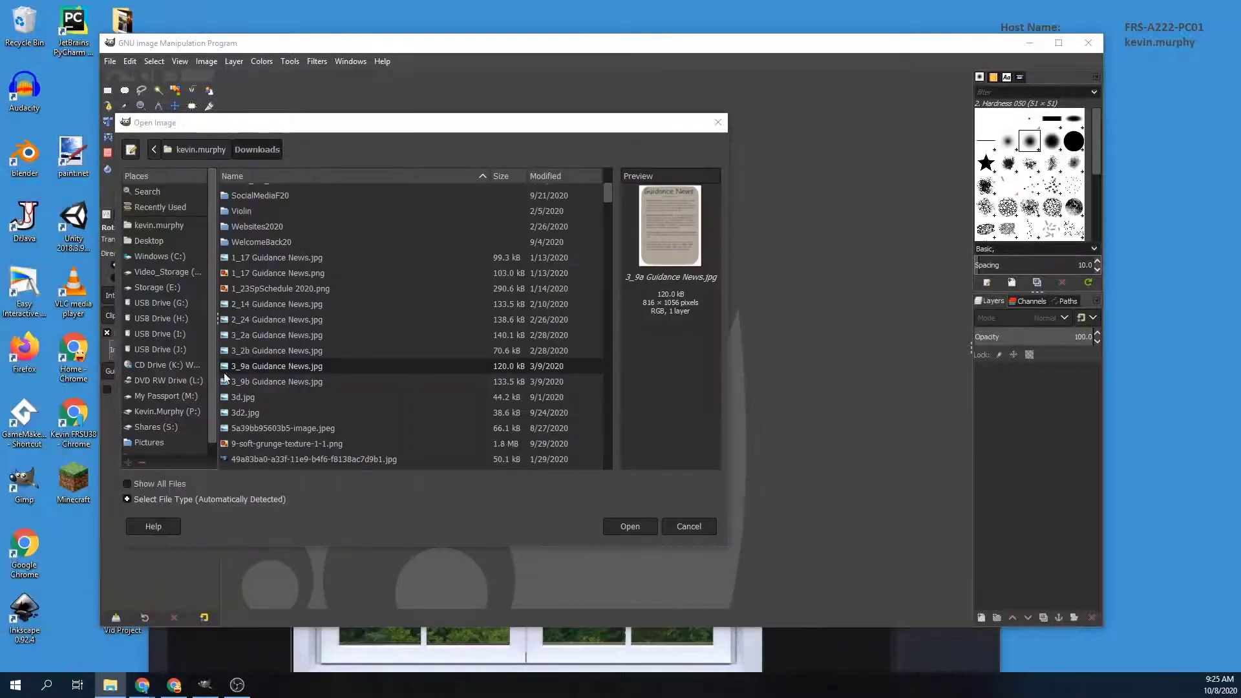
Open French-Windows-Westnury-Joinery-6.jpg from Downloads, converting its embedded color profile to GIMP built-in sRGB.
scroll(277, 324, down, 1)
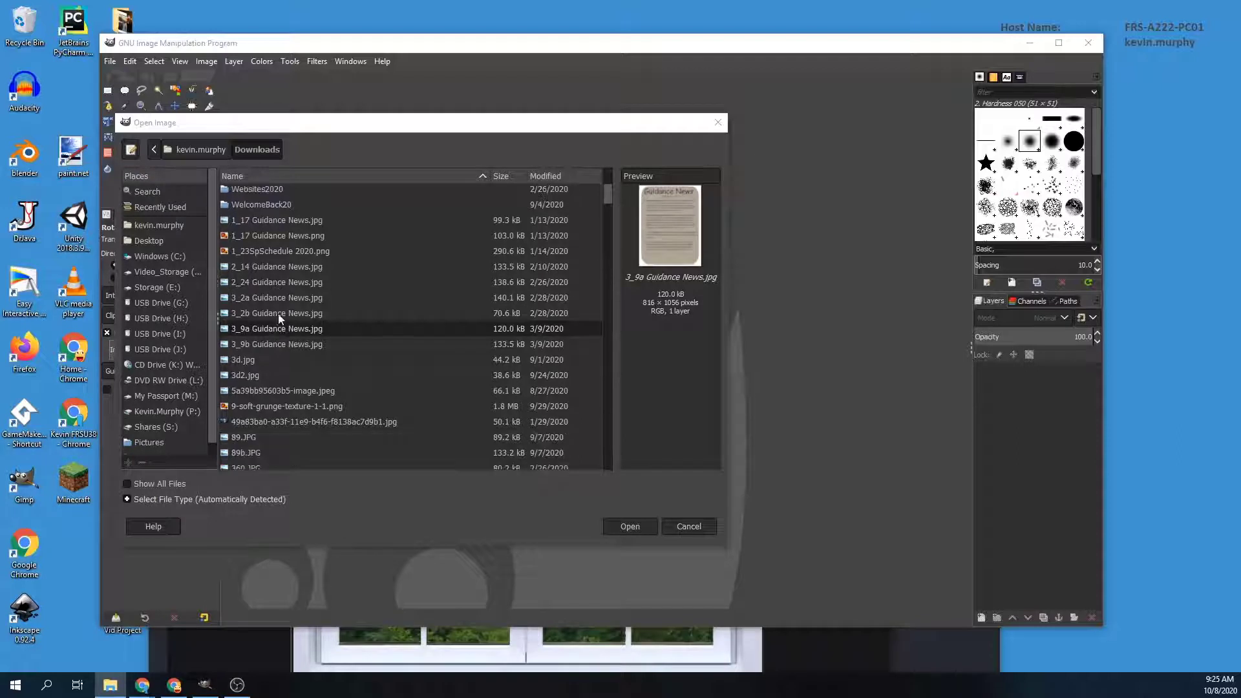
click(250, 176)
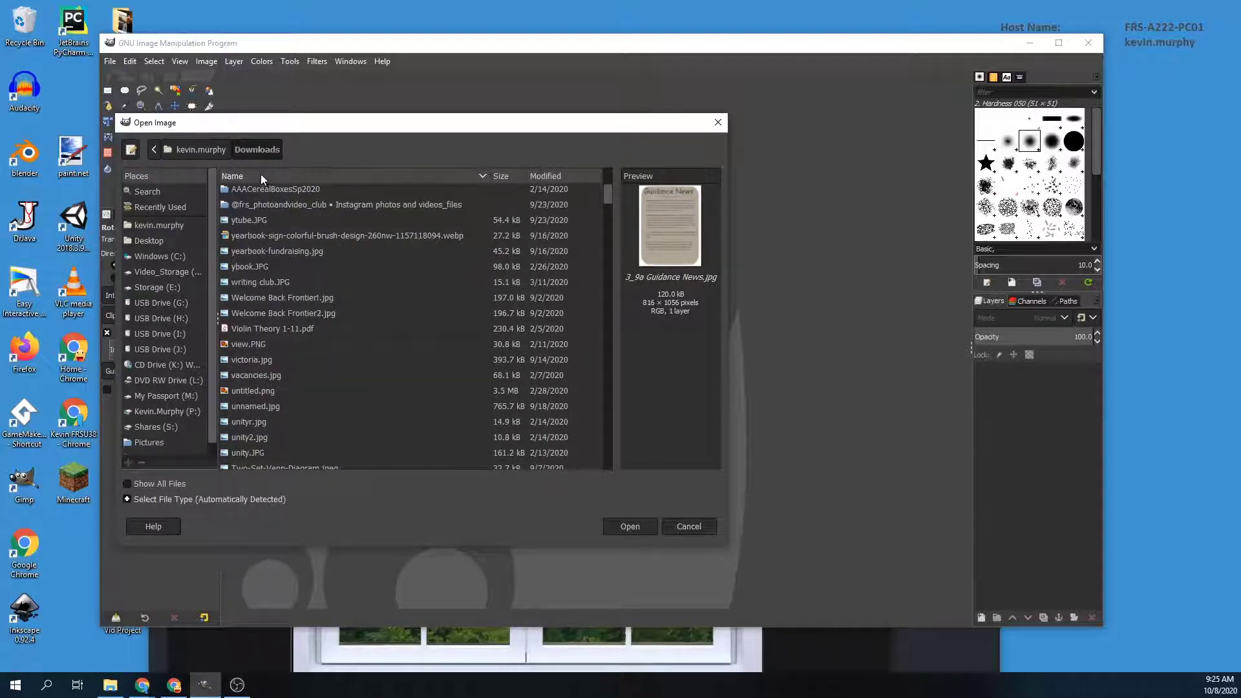
click(262, 175)
scroll(267, 305, down, 5)
scroll(277, 312, down, 20)
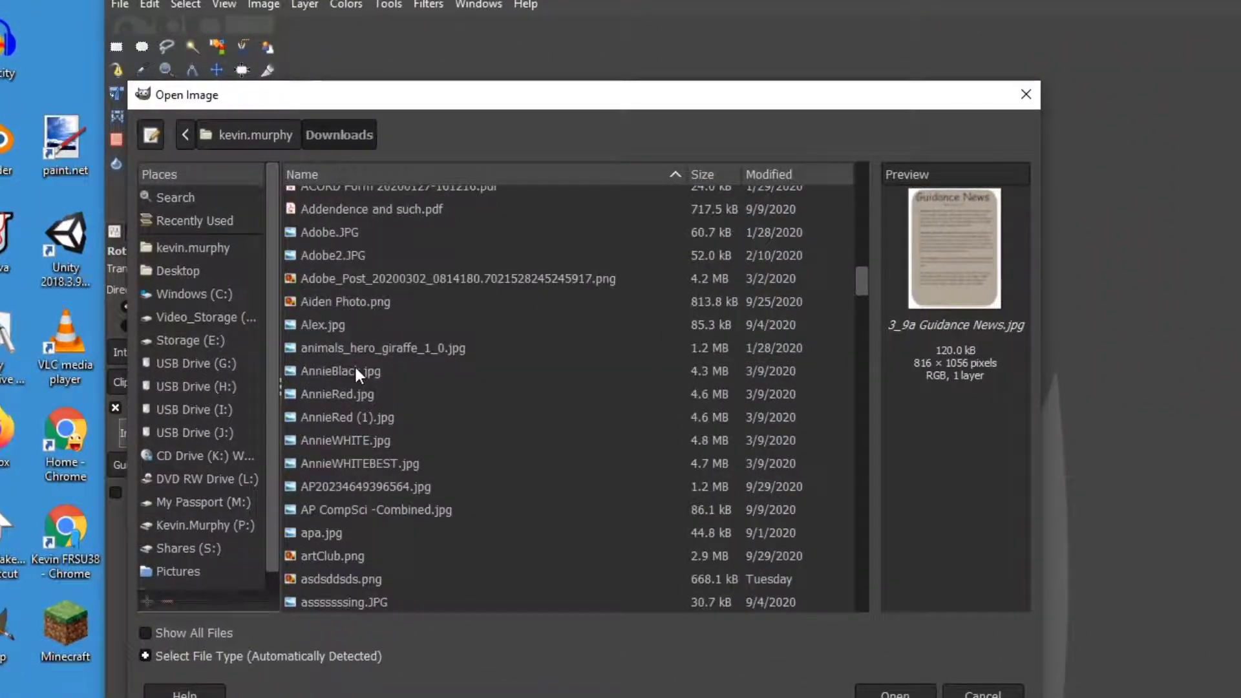
scroll(356, 371, down, 8)
scroll(355, 374, down, 20)
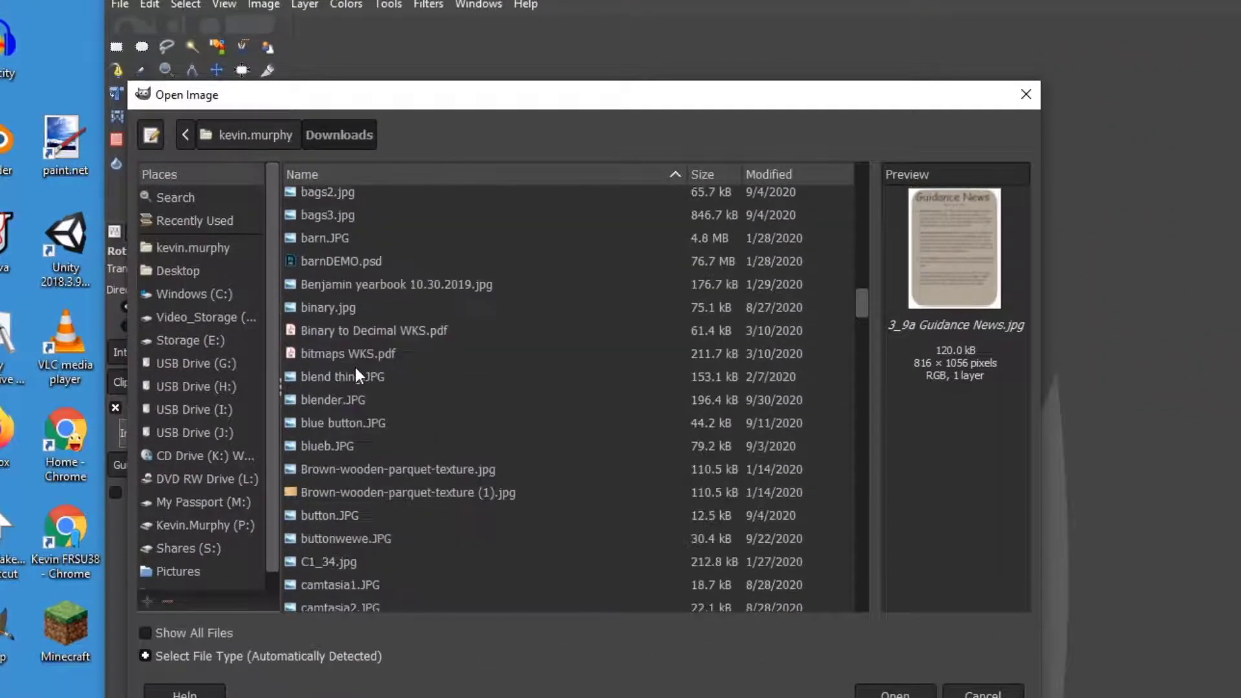
scroll(355, 372, down, 10)
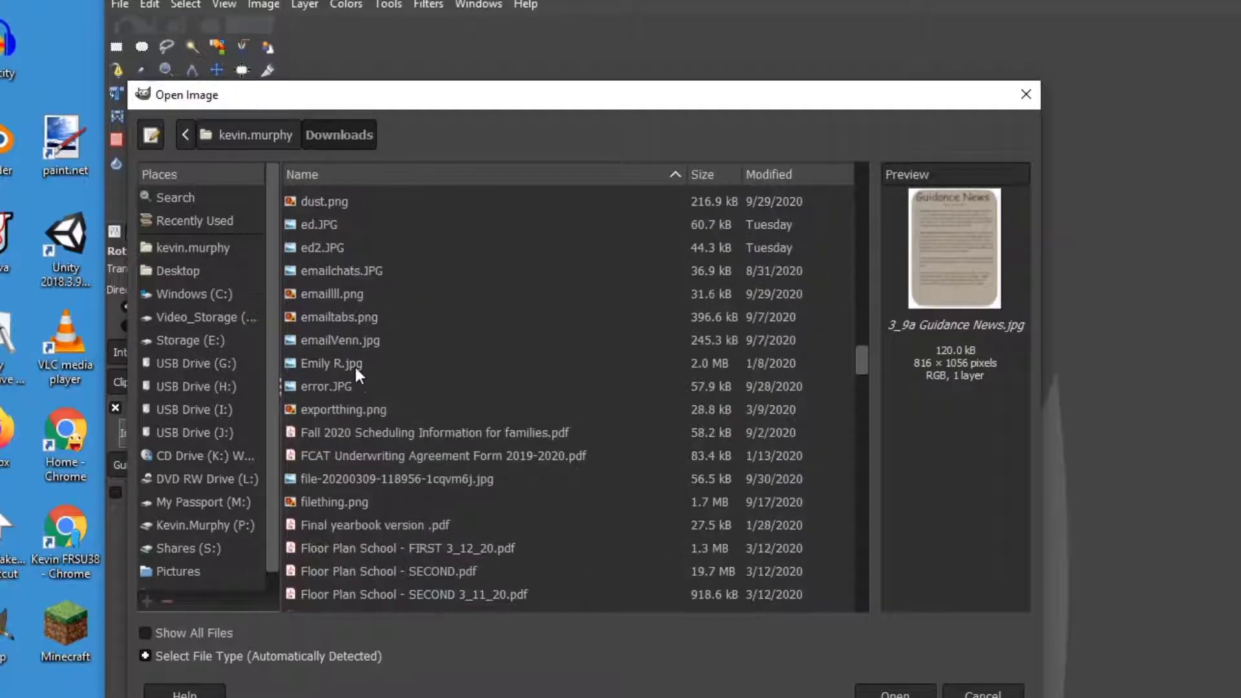
scroll(355, 372, down, 3)
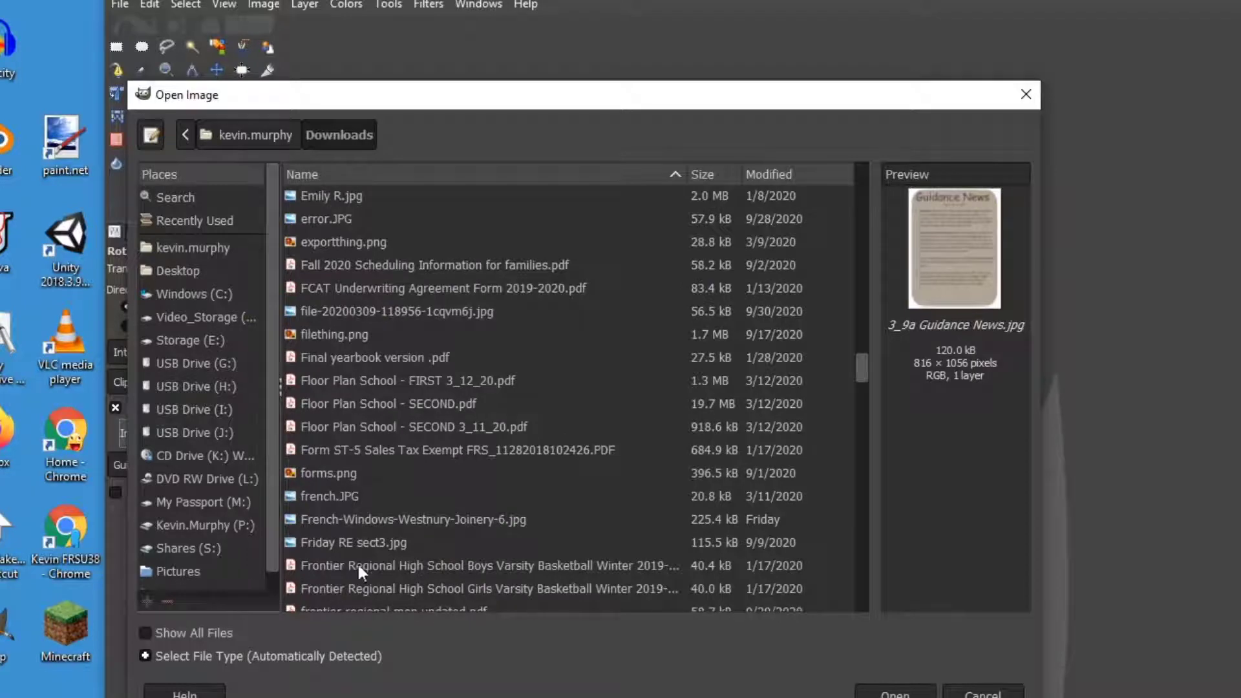
double_click(367, 519)
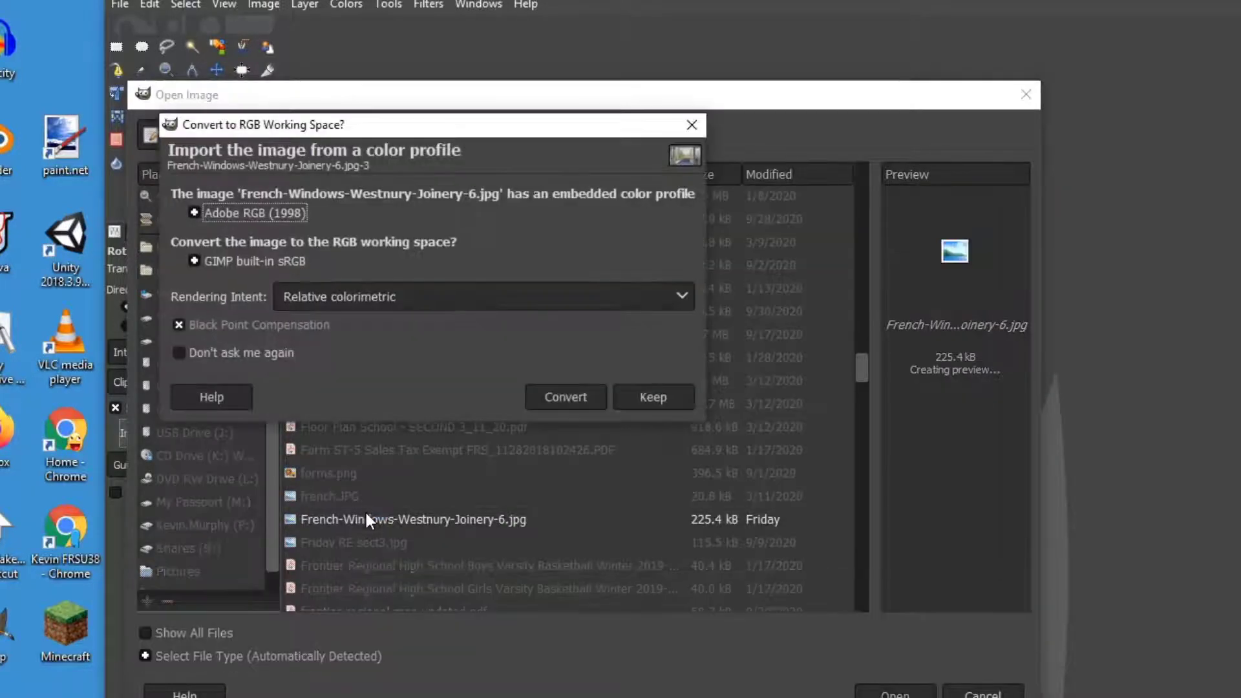
click(566, 396)
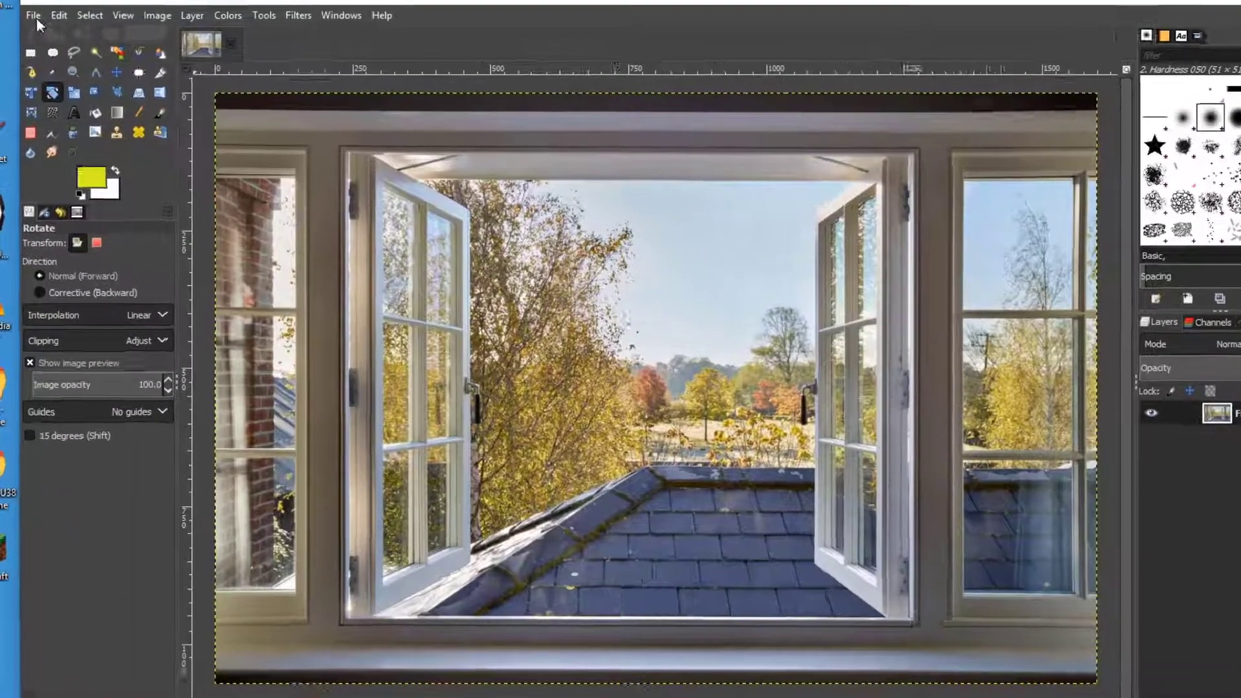
click(31, 14)
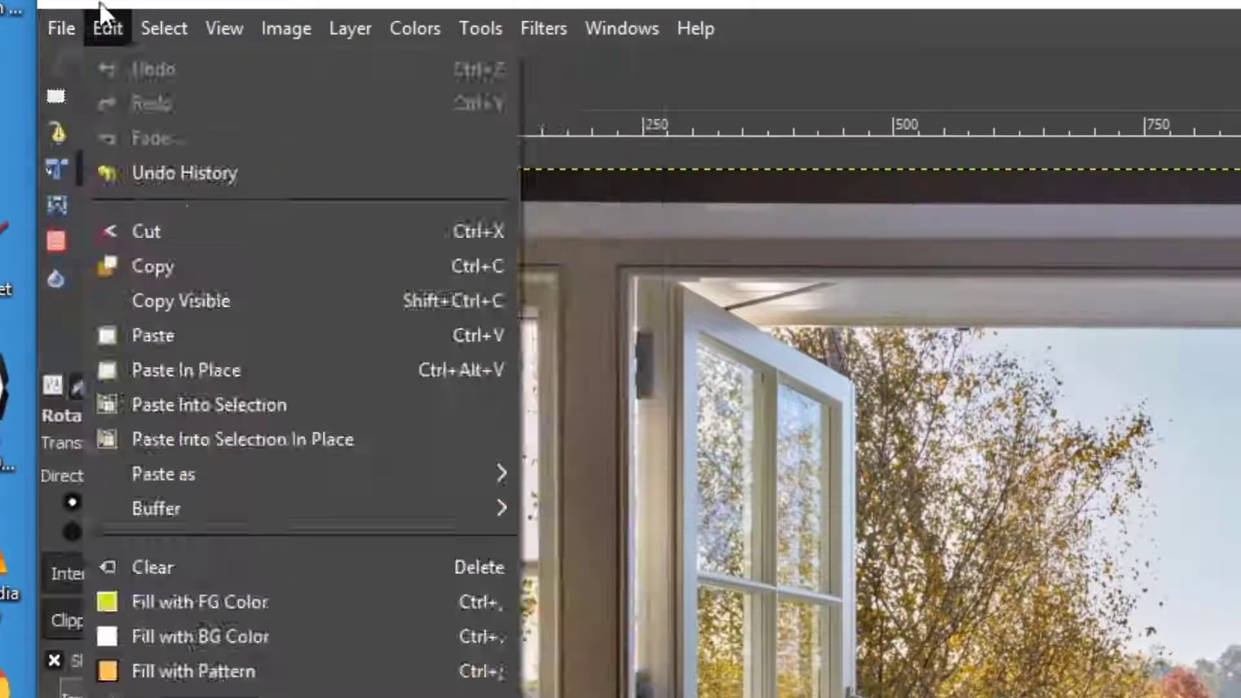
click(107, 181)
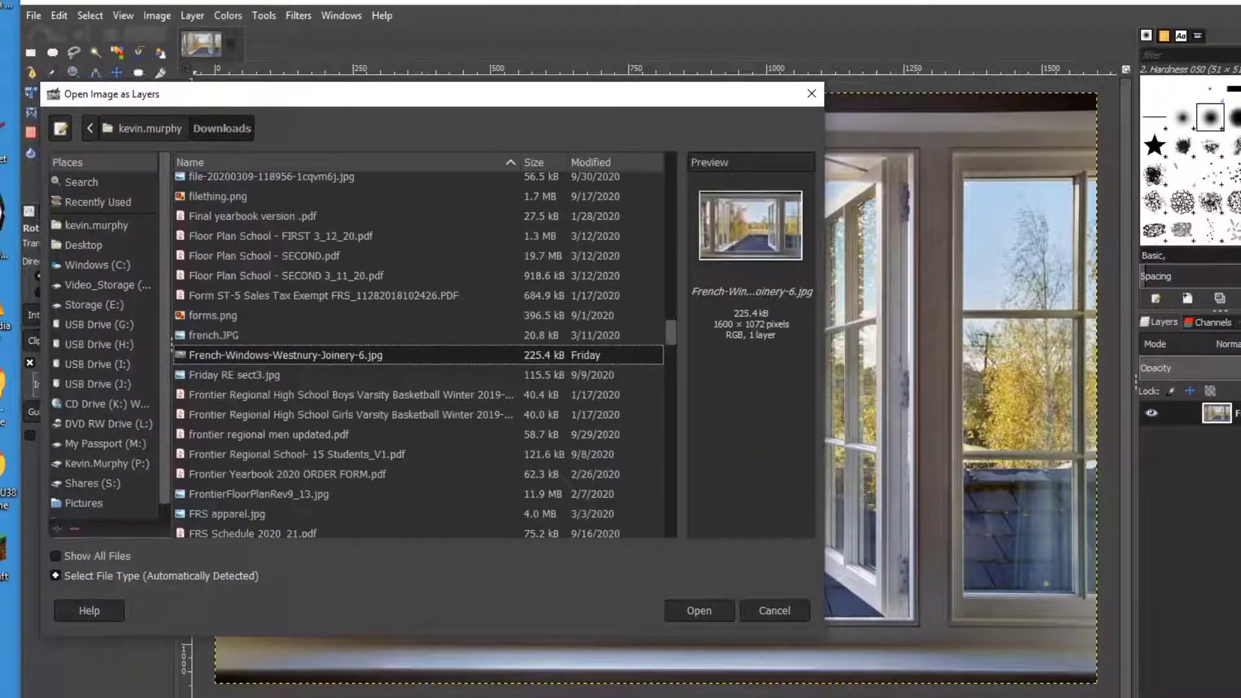
drag(0, 97, 380, 89)
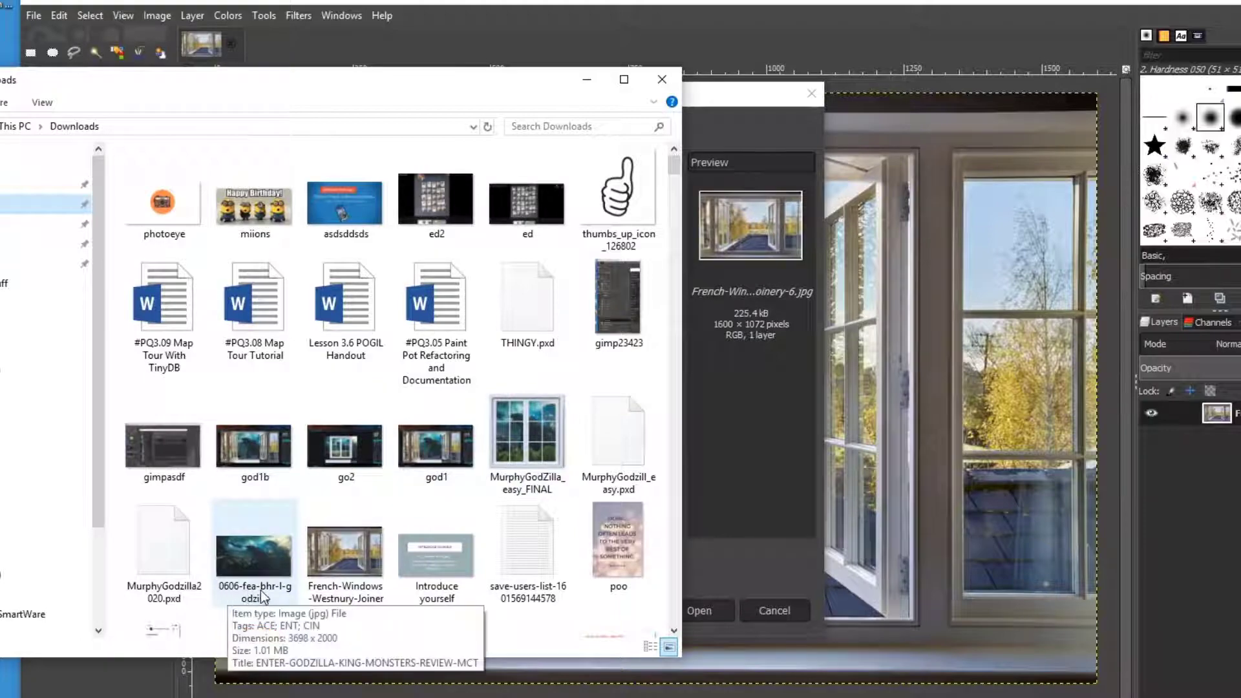
drag(257, 84, 0, 97)
scroll(325, 305, up, 3)
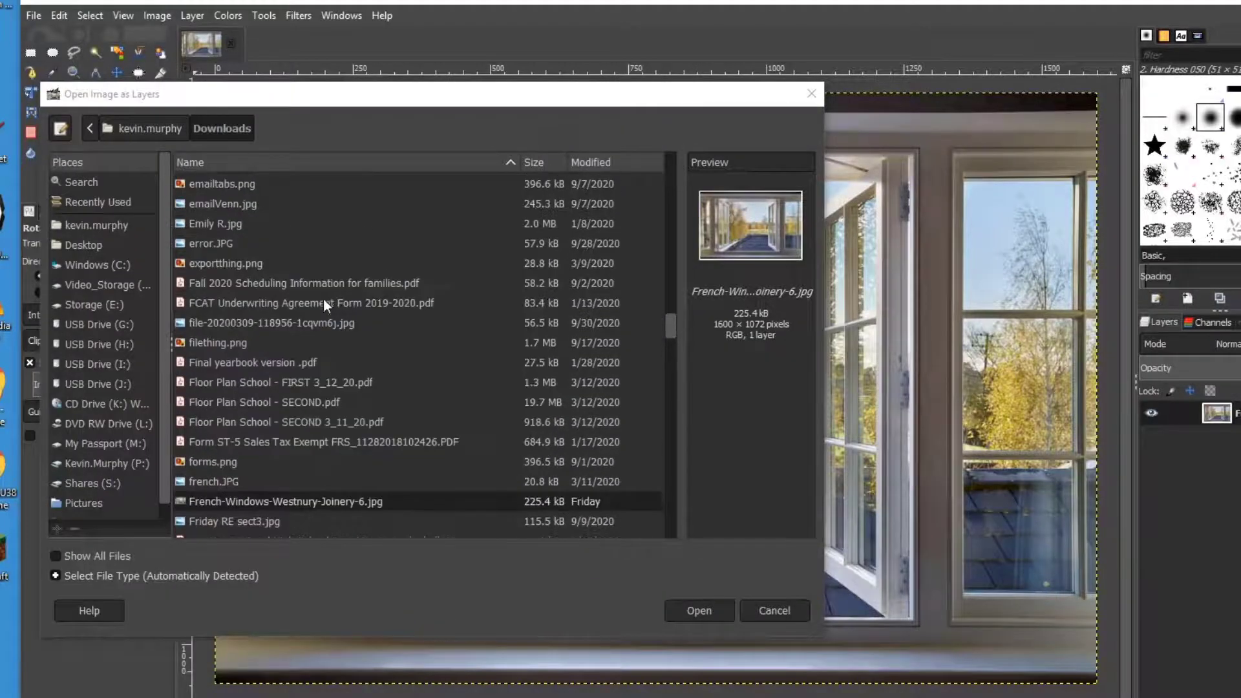
scroll(318, 296, up, 10)
scroll(669, 294, up, 10)
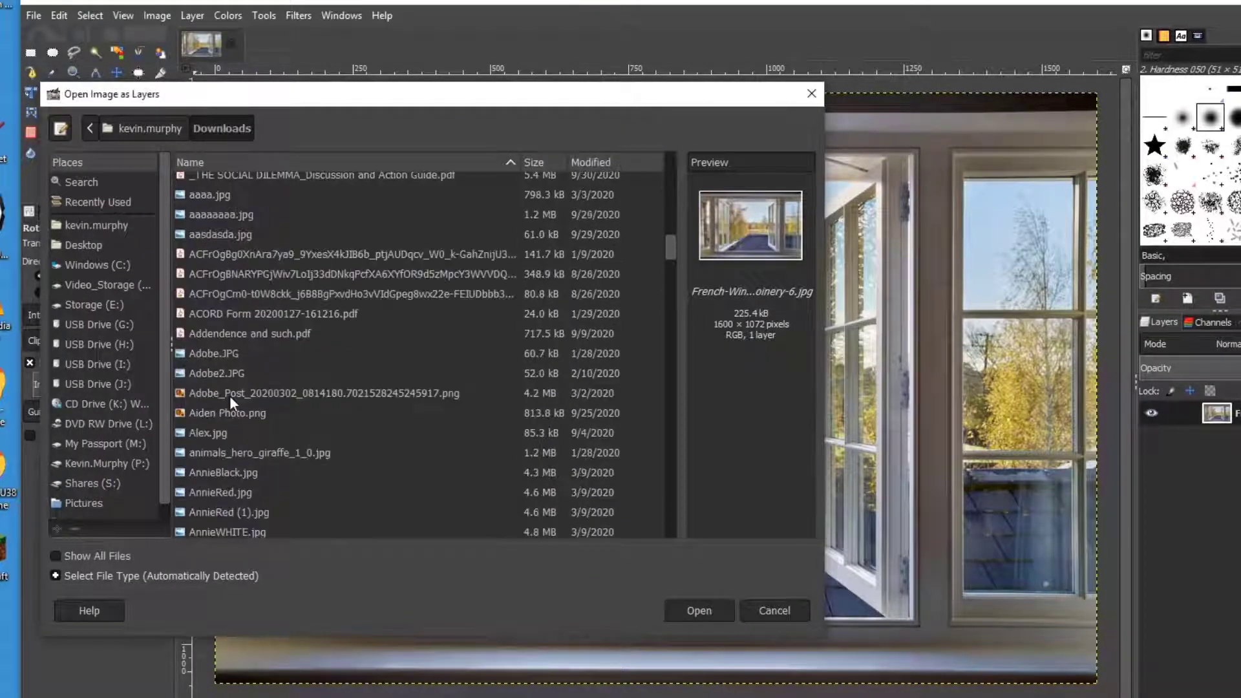
Rename the 0606-fea-bhr-l-godzilla picture in Downloads to aaaaamonster in File Explorer, and dismiss GIMP's outdated file list.
drag(0, 97, 716, 128)
right_click(564, 588)
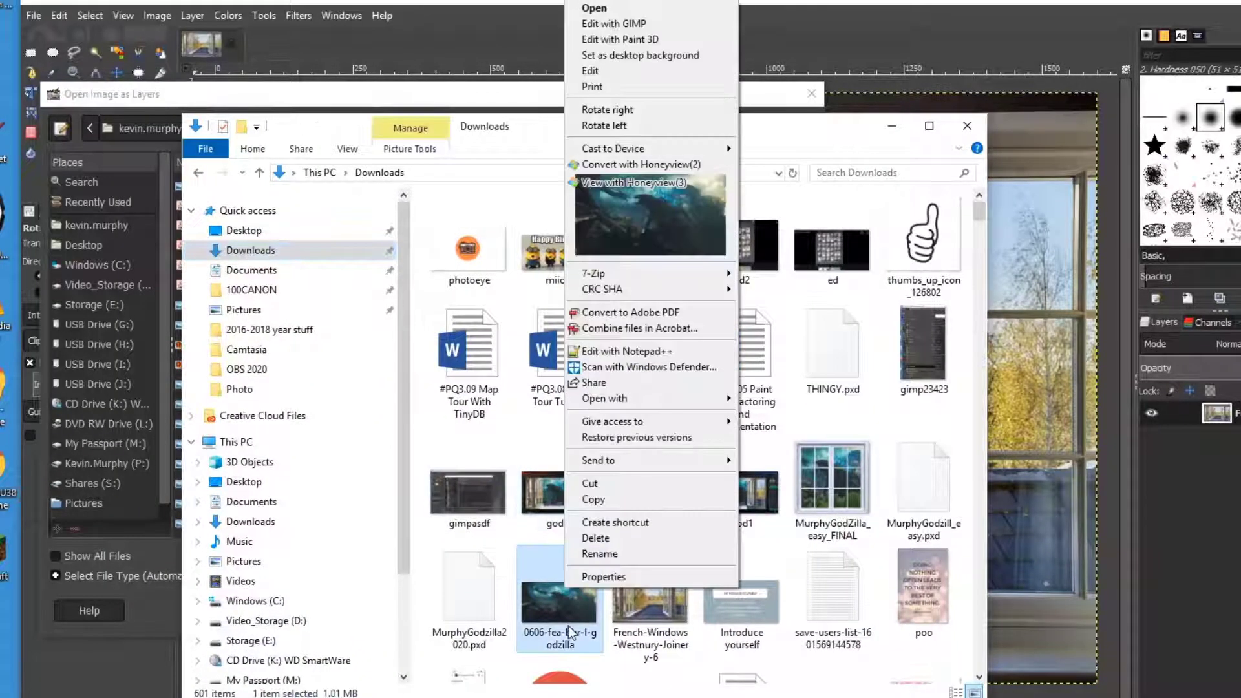
click(600, 554)
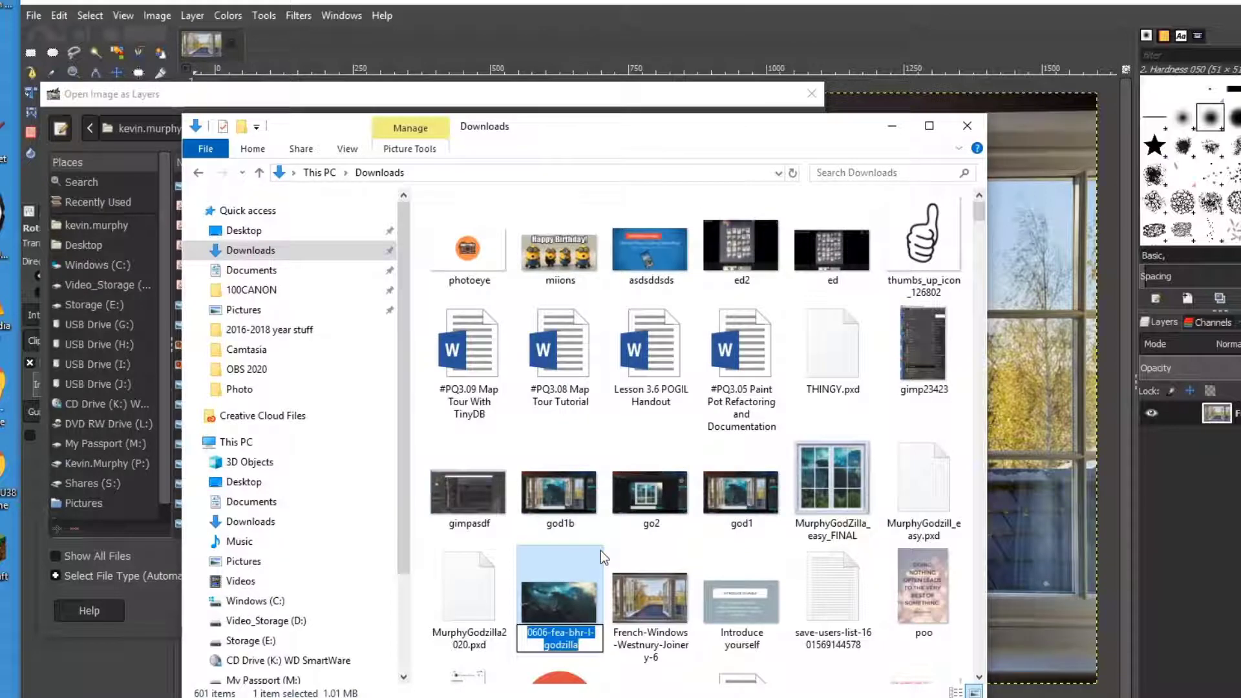
text(aaaaamo)
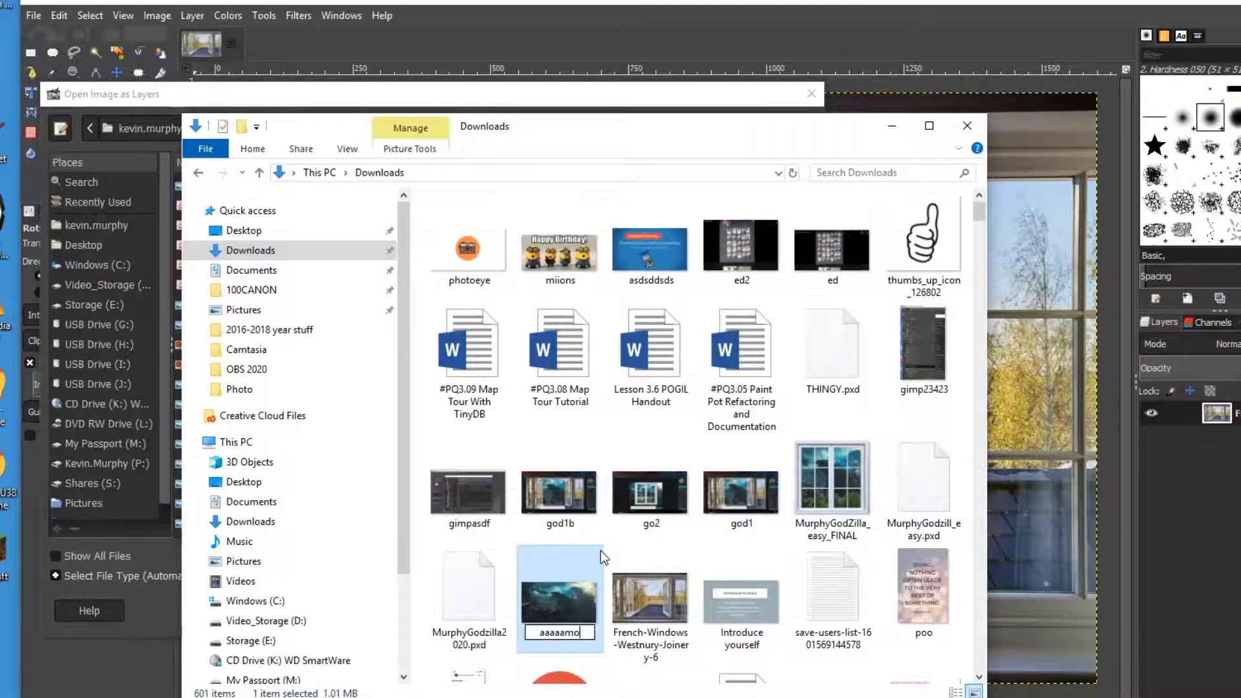
text(nster)
key(Return)
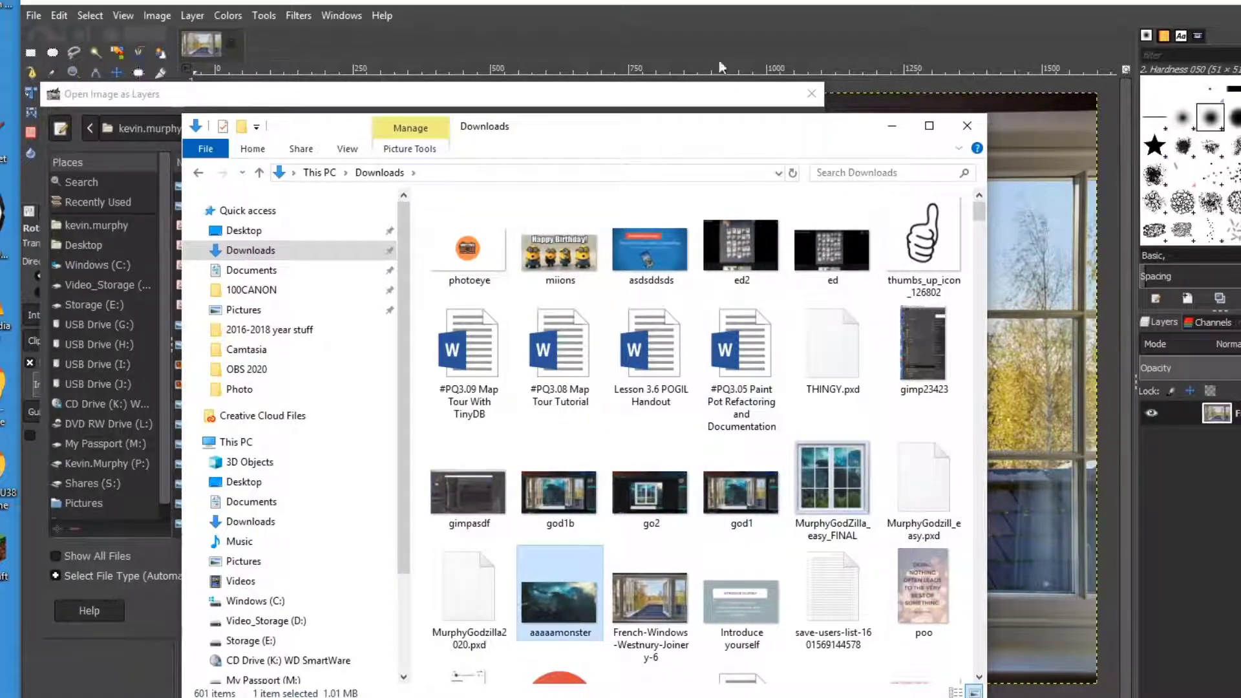
drag(515, 126, 0, 155)
click(774, 610)
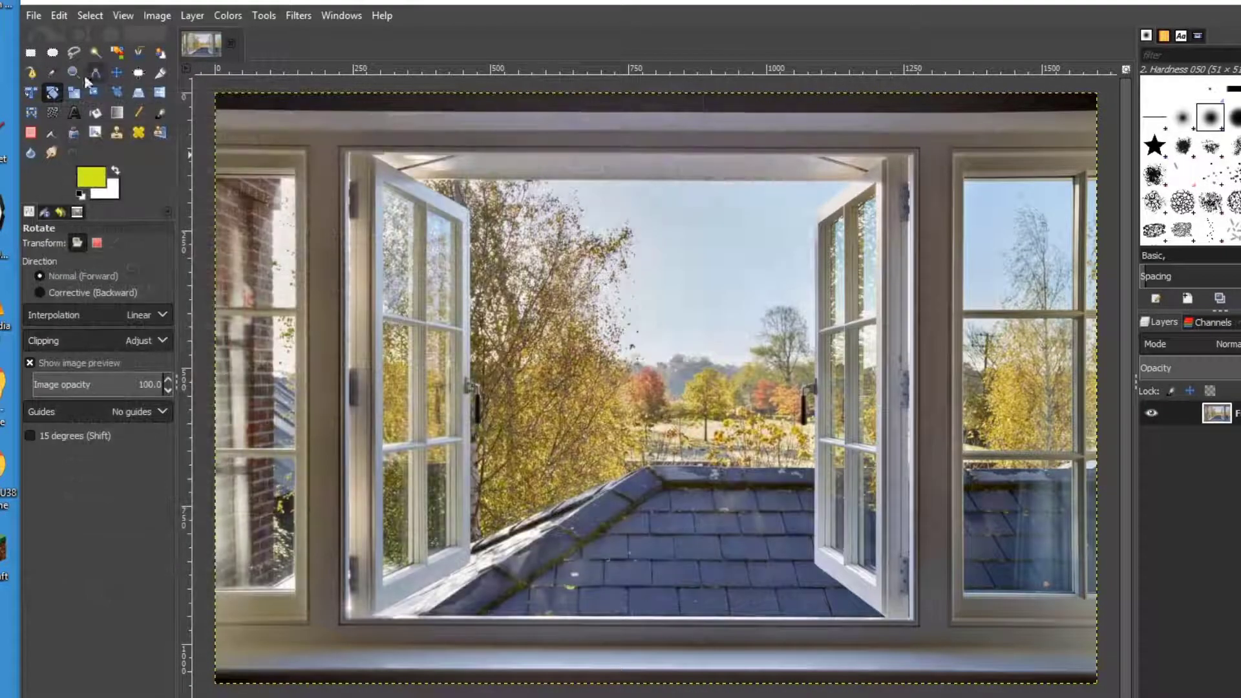
Add aaaaamonster.jpg from Downloads to the window image as a new layer.
click(33, 16)
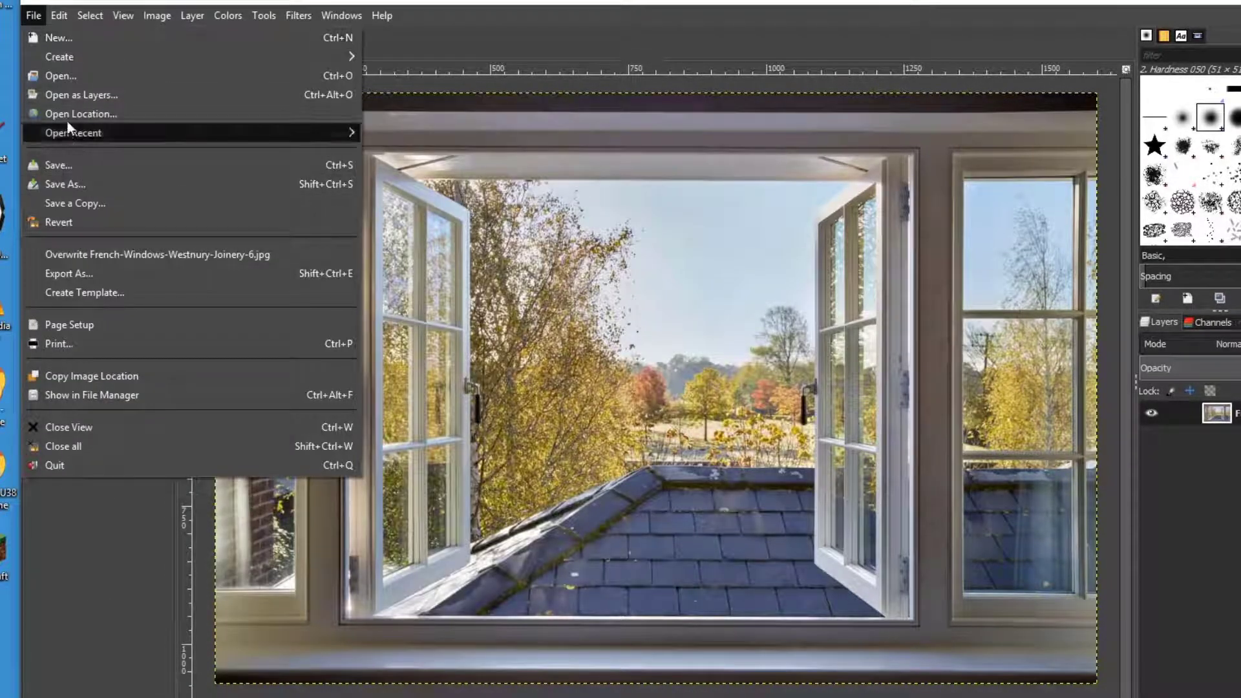
click(71, 95)
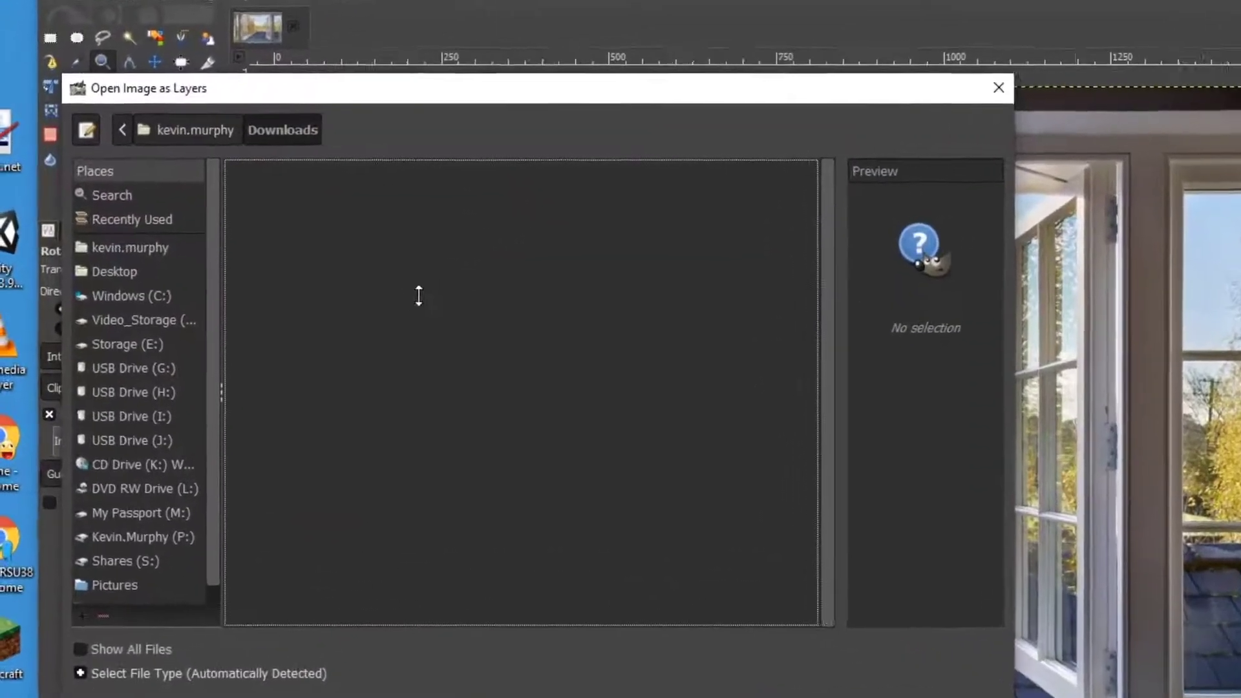
scroll(369, 323, up, 10)
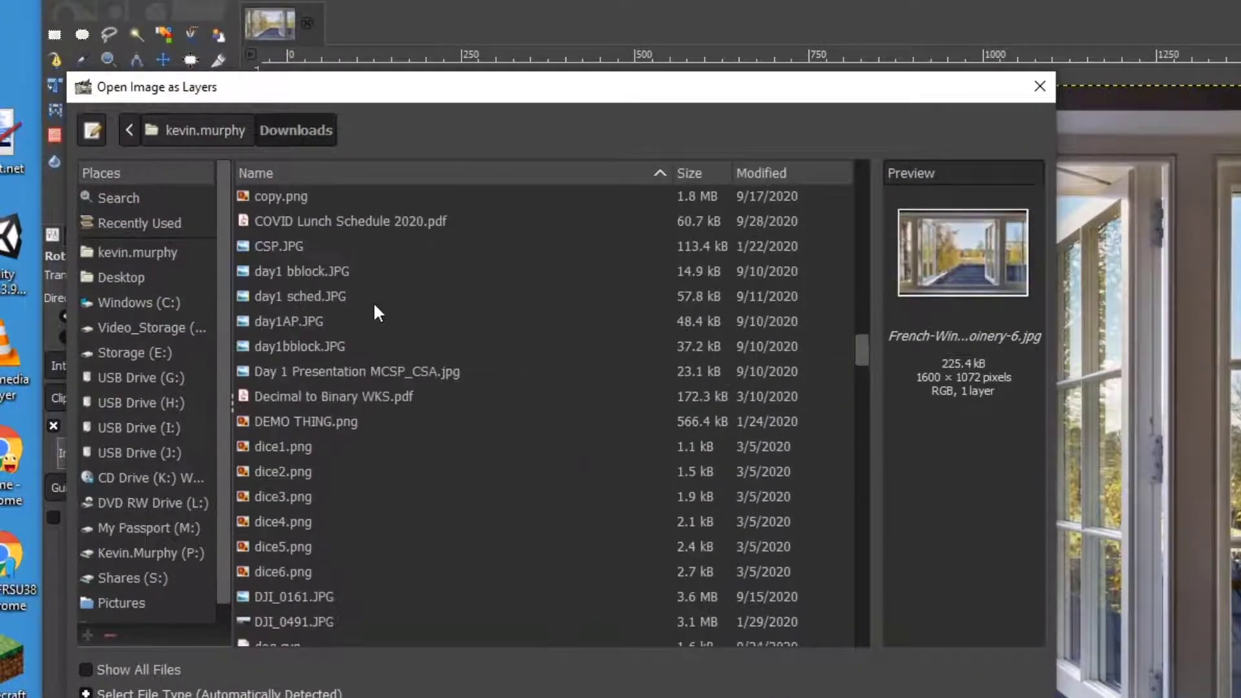
scroll(373, 301, up, 7)
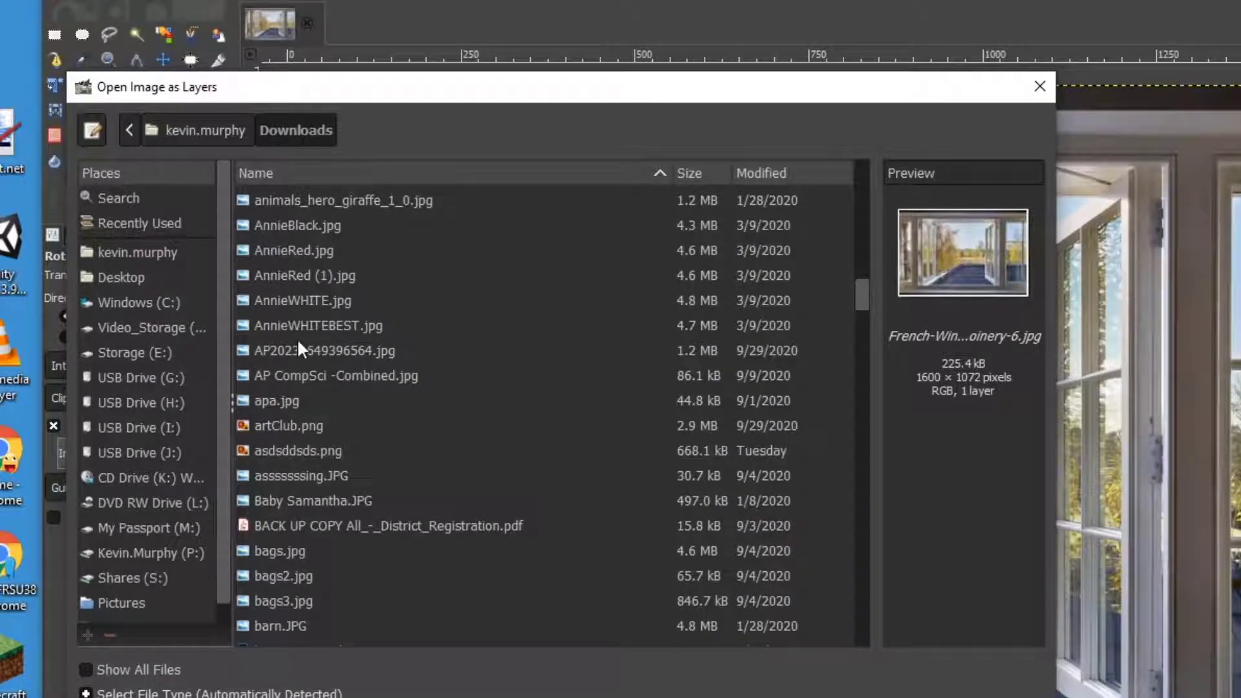
scroll(296, 339, up, 5)
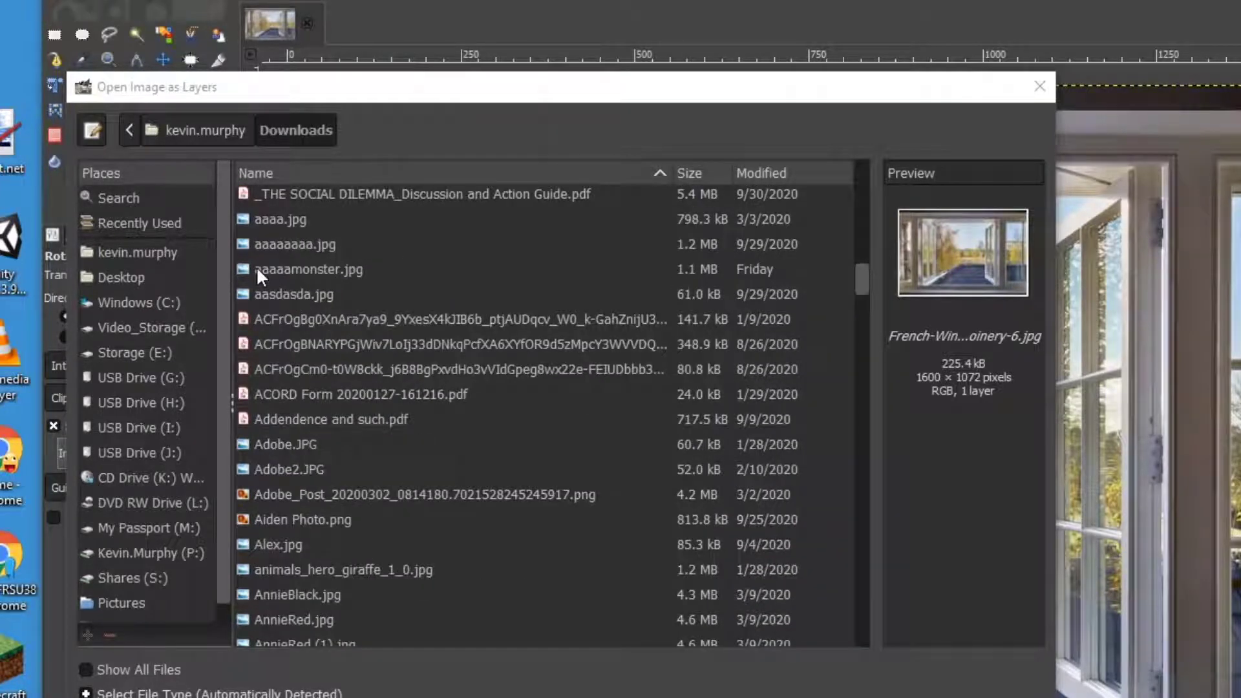
click(257, 270)
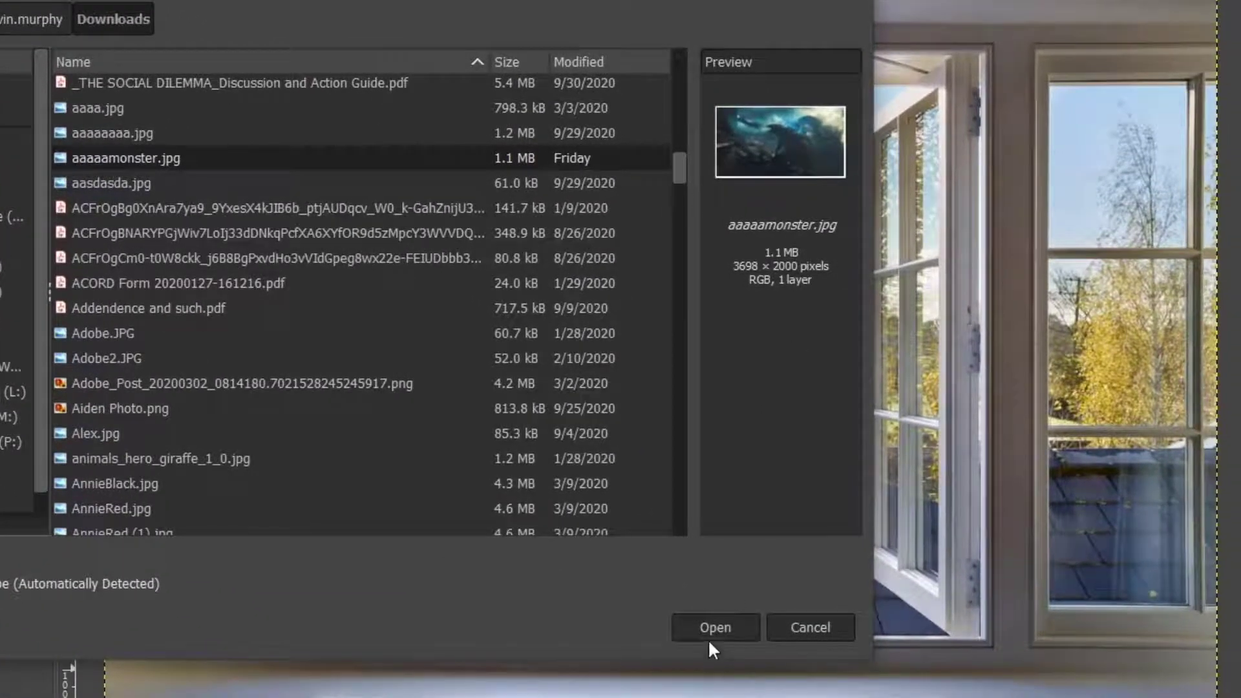
click(709, 639)
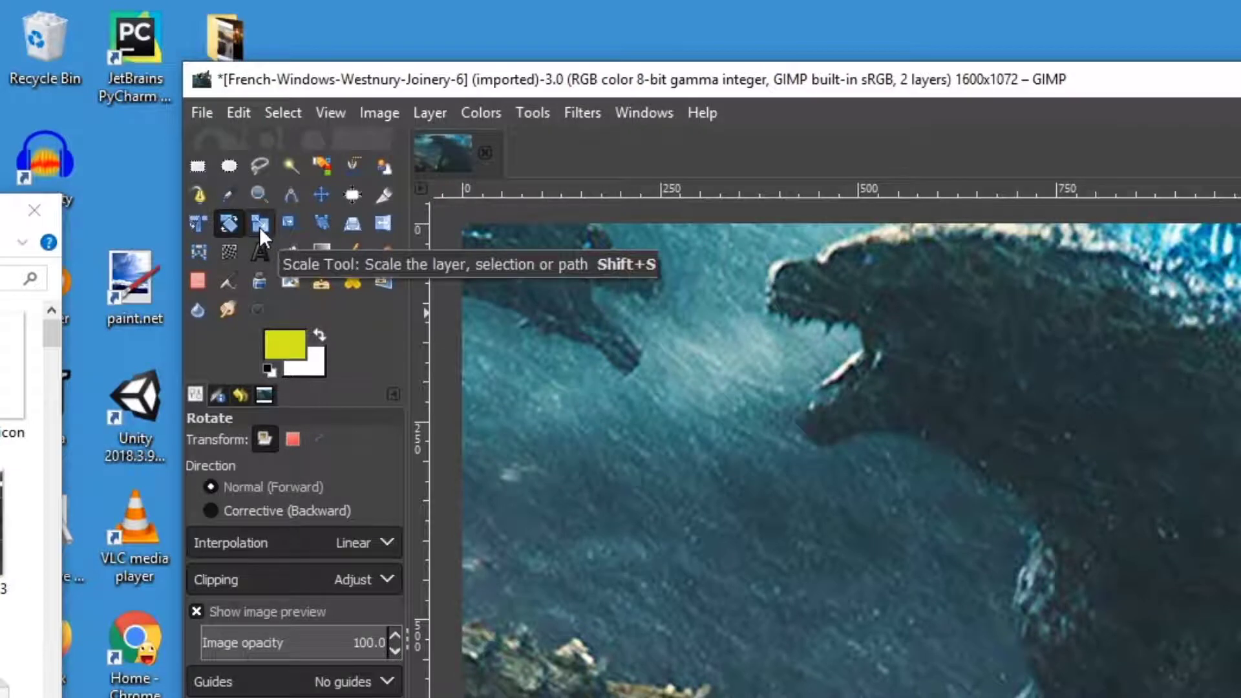
Scale the monster layer down to about 1390 × 752 px, keeping its aspect ratio, and move it over the middle of the window picture.
click(259, 227)
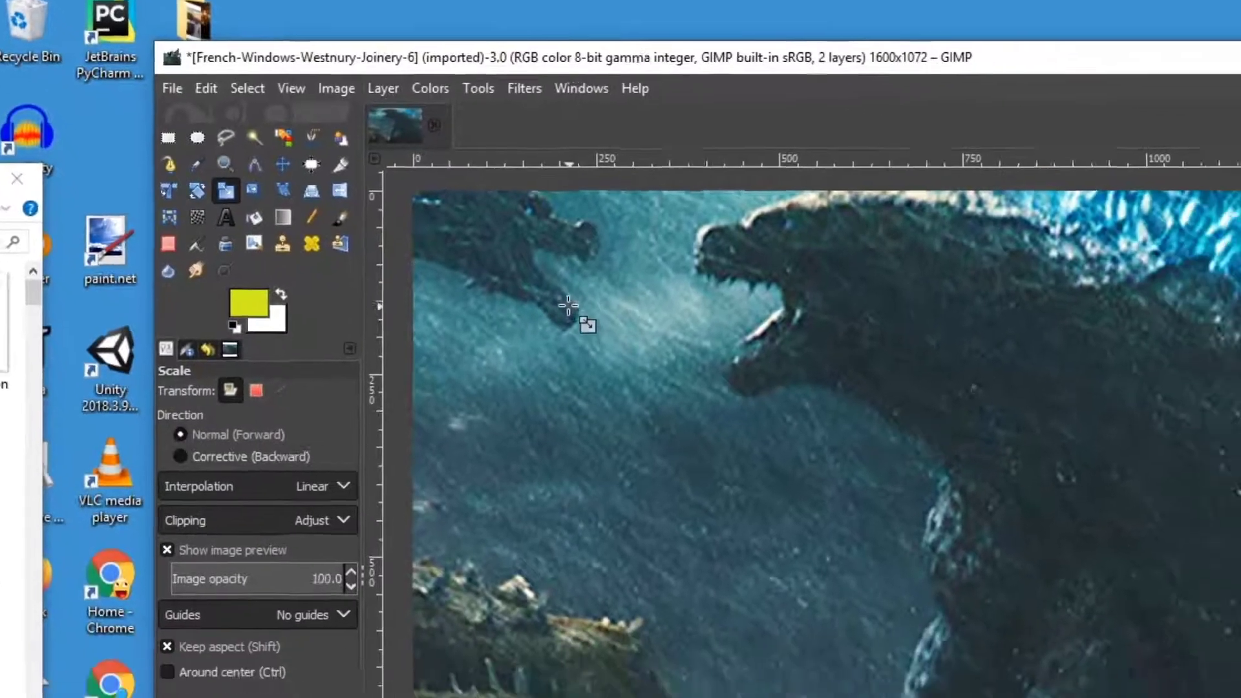
click(626, 348)
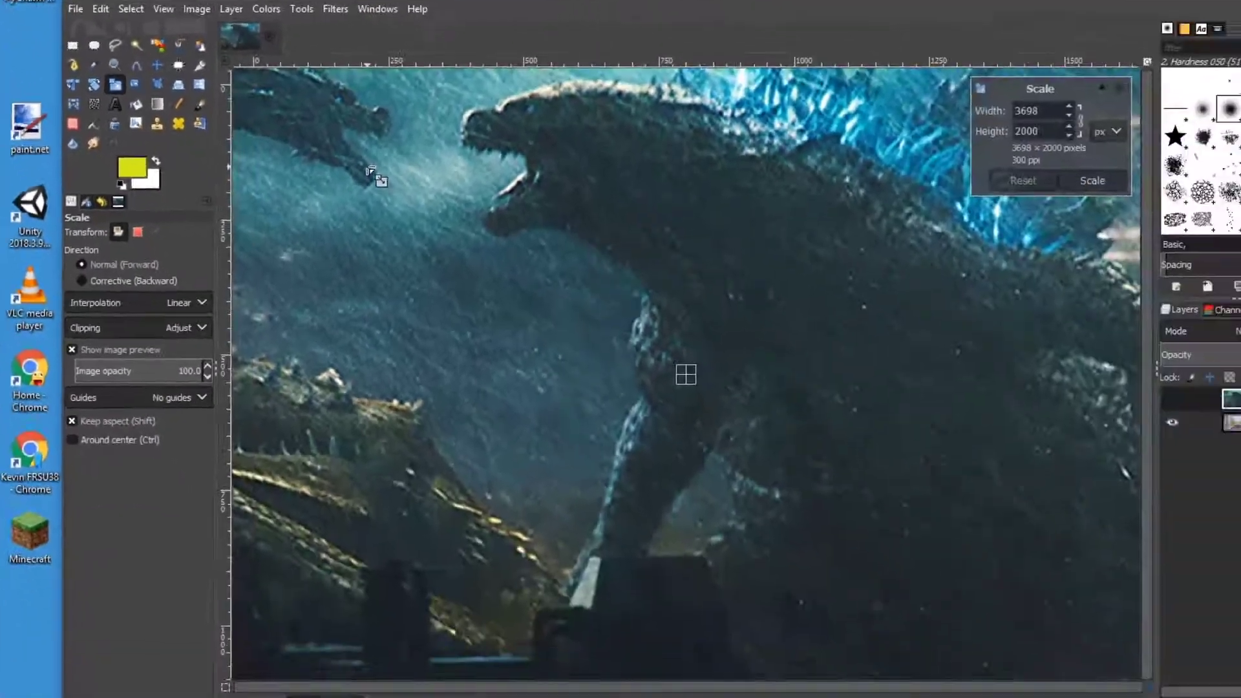
drag(355, 162, 515, 287)
drag(445, 245, 606, 341)
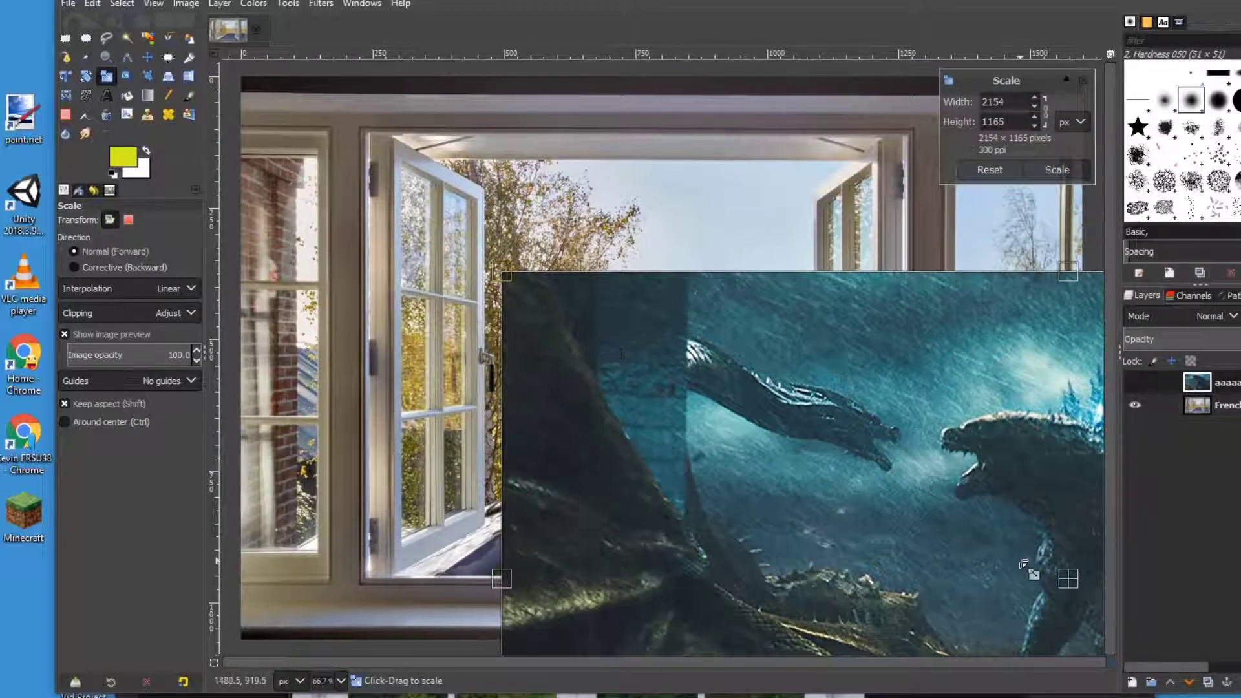
drag(1068, 579, 928, 458)
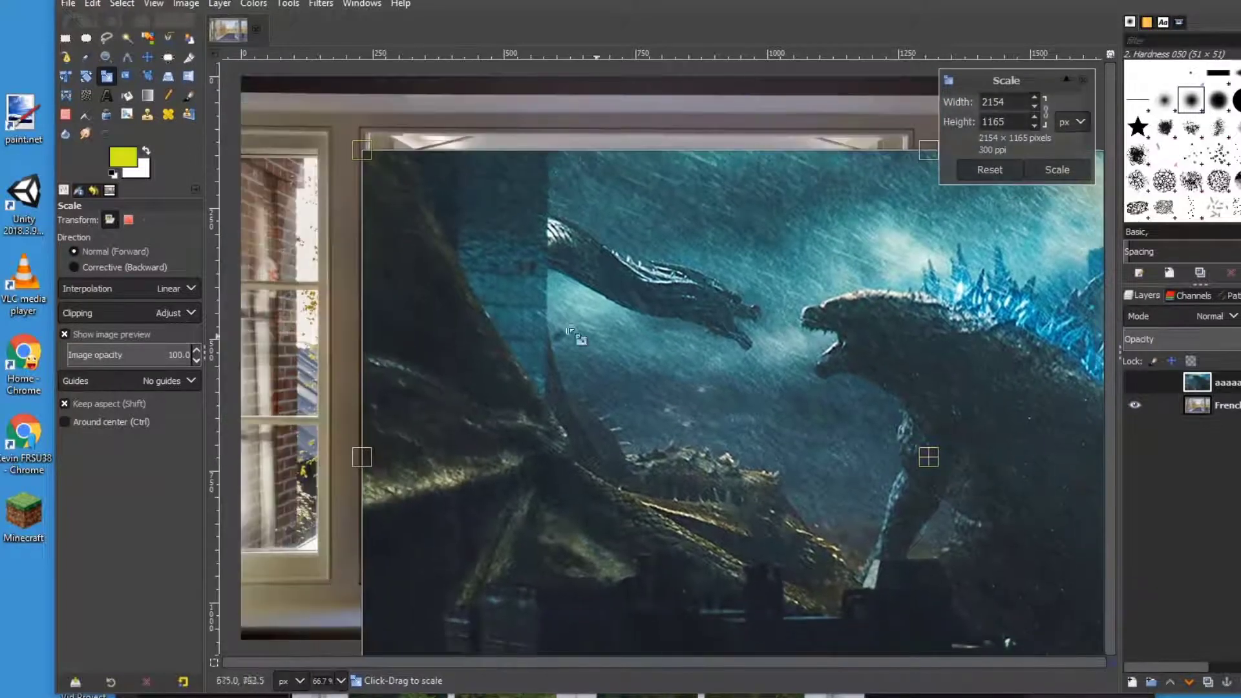
drag(363, 161, 489, 222)
drag(498, 464, 678, 461)
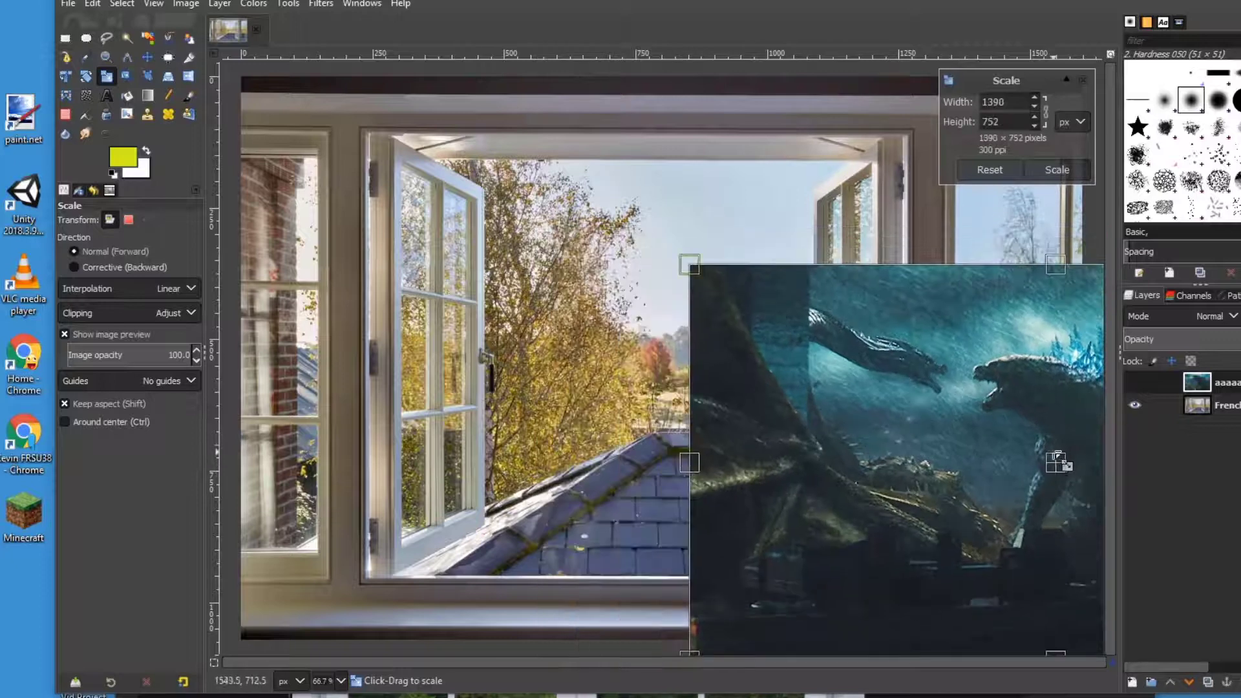
drag(1058, 460, 652, 356)
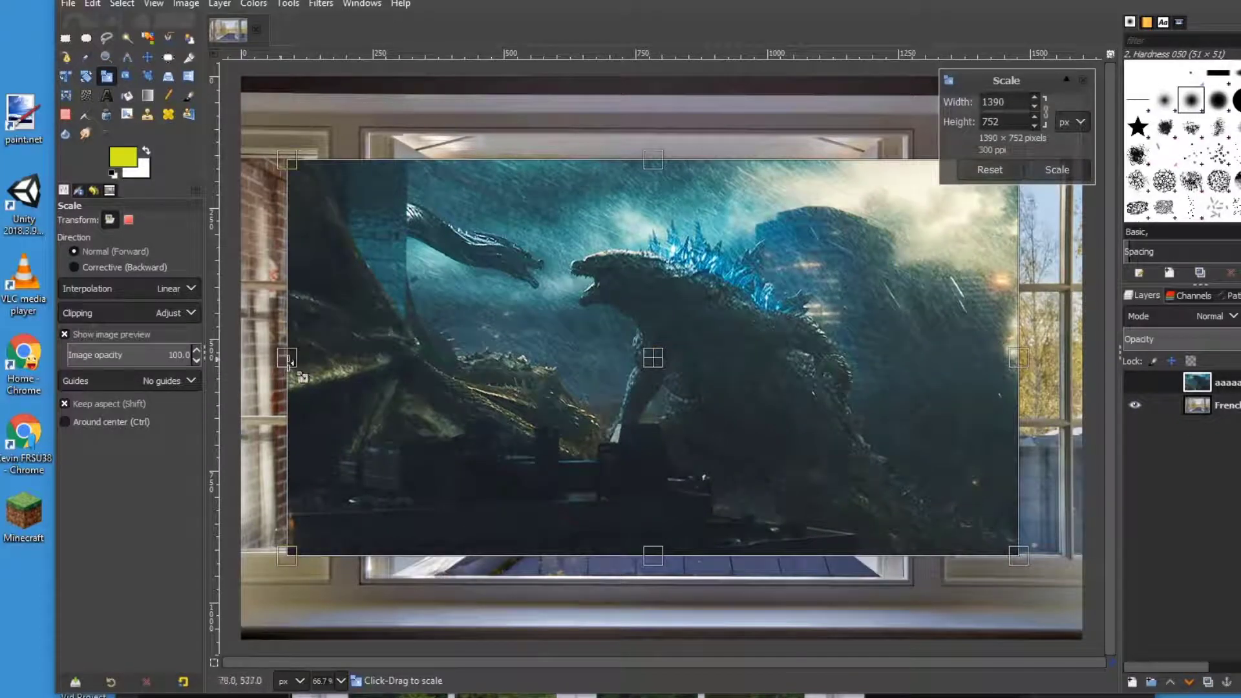
Enlarge the monster layer to about 1985 × 1074 px, shift it to cover the window picture, and apply the scaling.
drag(306, 559, 167, 614)
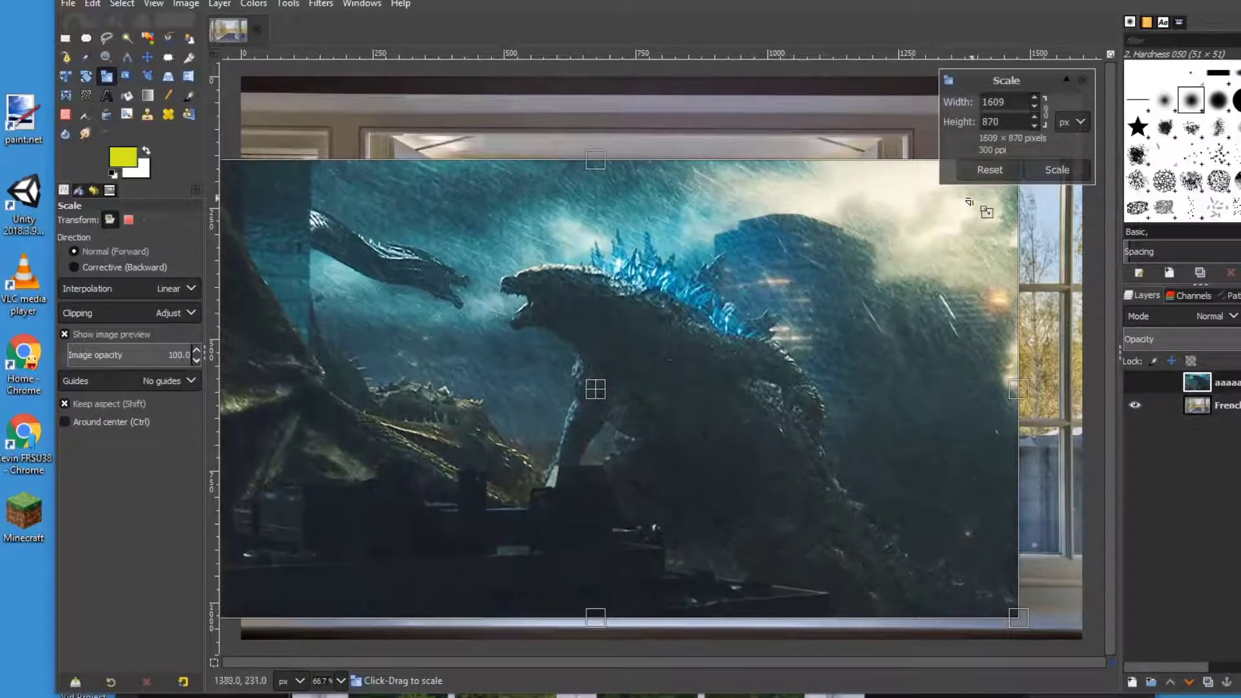
drag(606, 404, 683, 304)
drag(261, 535, 180, 649)
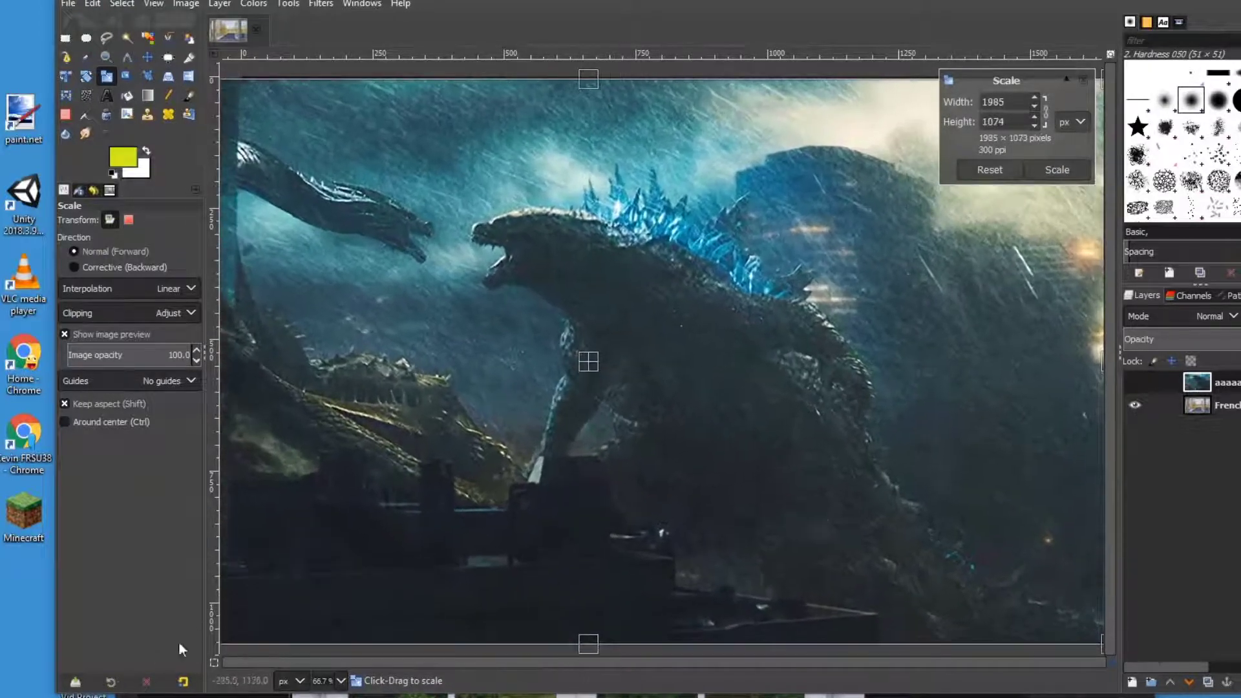
drag(580, 362, 629, 363)
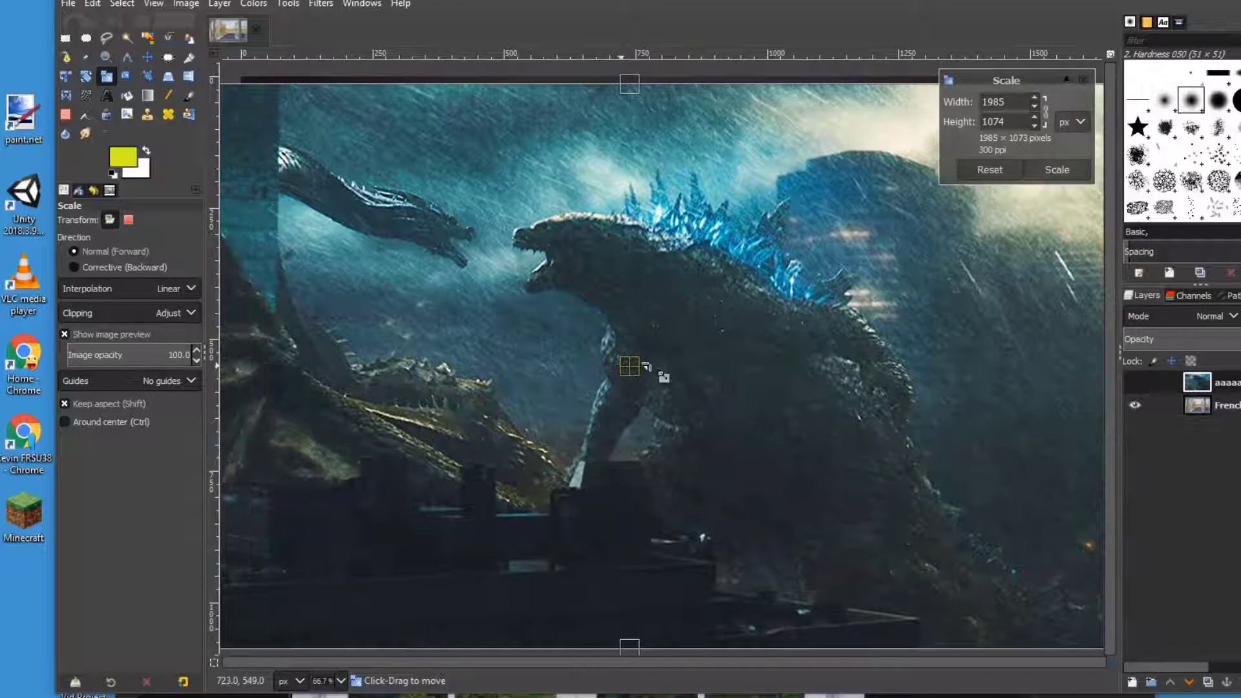
click(1047, 166)
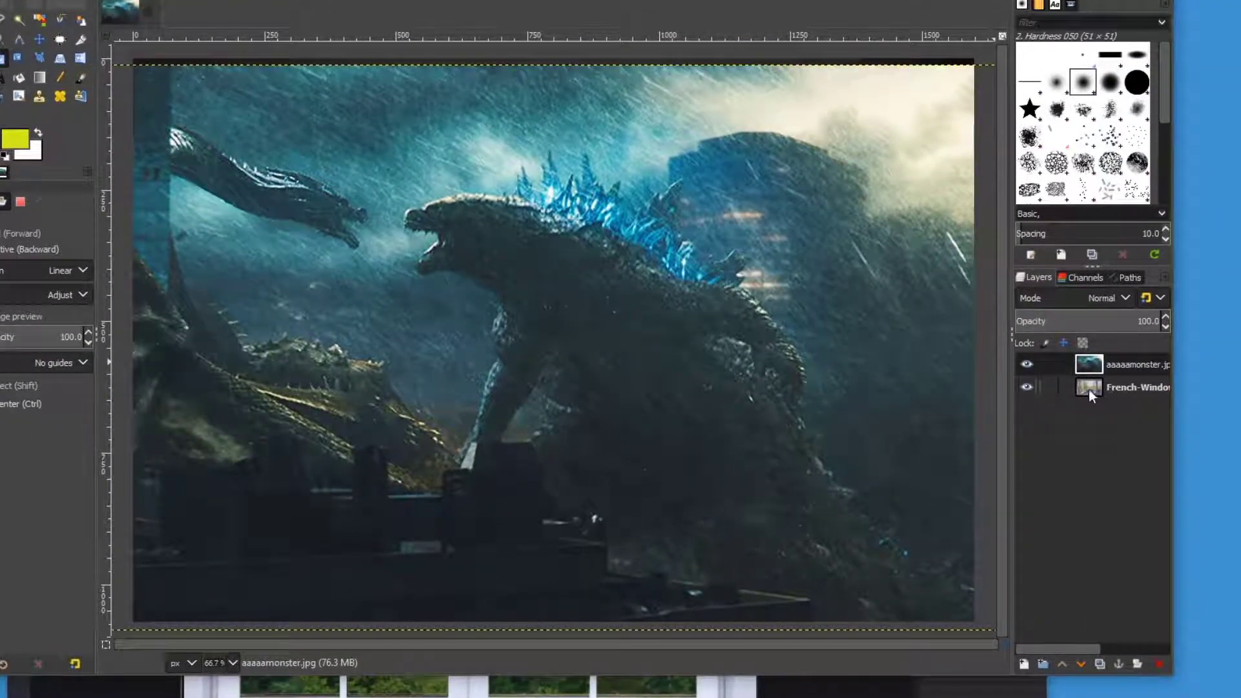
Move the French-Windows layer above aaaaamonster.jpg and try erasing a stroke through the outdoor view in the window opening.
mouse_move(1089, 389)
mouse_down()
mouse_move(1096, 360)
mouse_move(1090, 400)
mouse_move(1094, 373)
mouse_up()
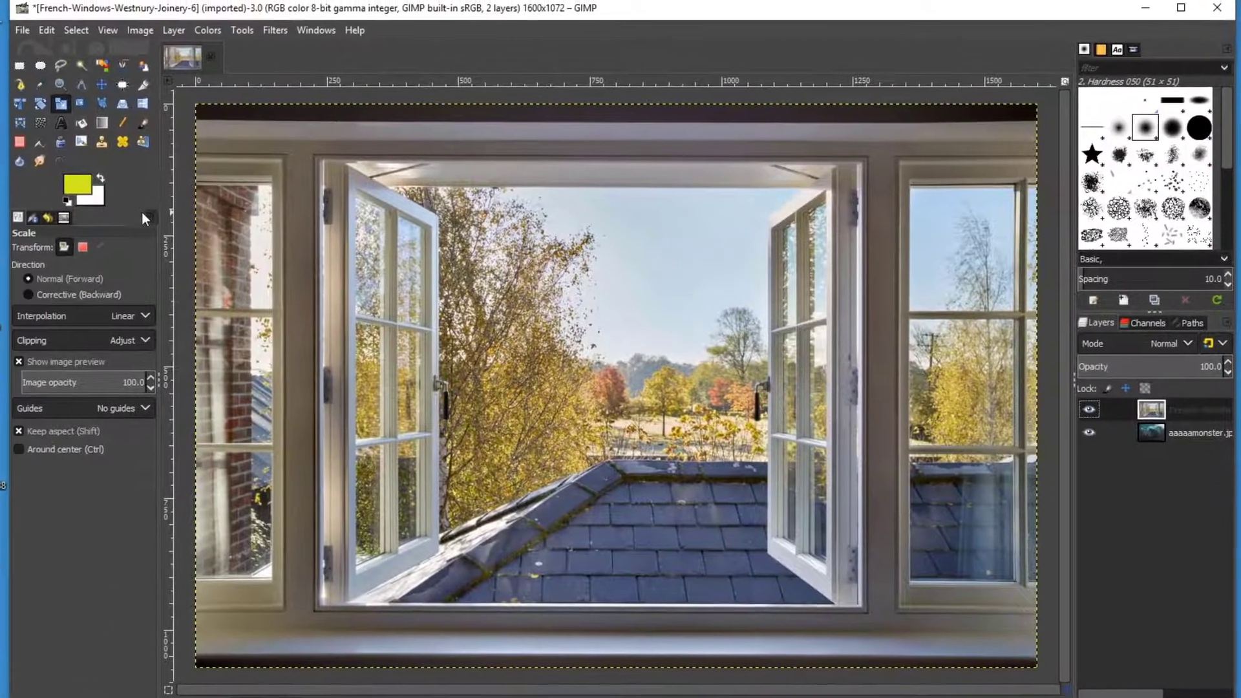
click(21, 143)
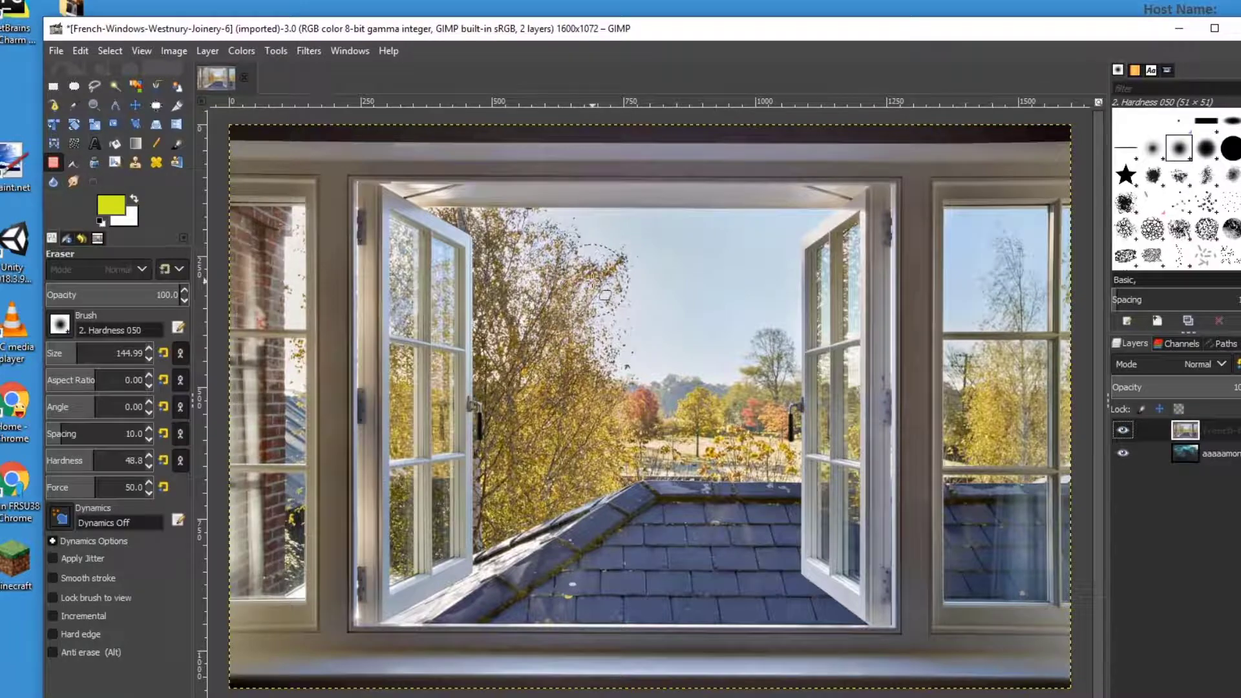
mouse_move(578, 278)
mouse_down()
mouse_move(614, 303)
mouse_move(630, 420)
mouse_move(650, 421)
mouse_move(633, 396)
mouse_move(647, 409)
mouse_up()
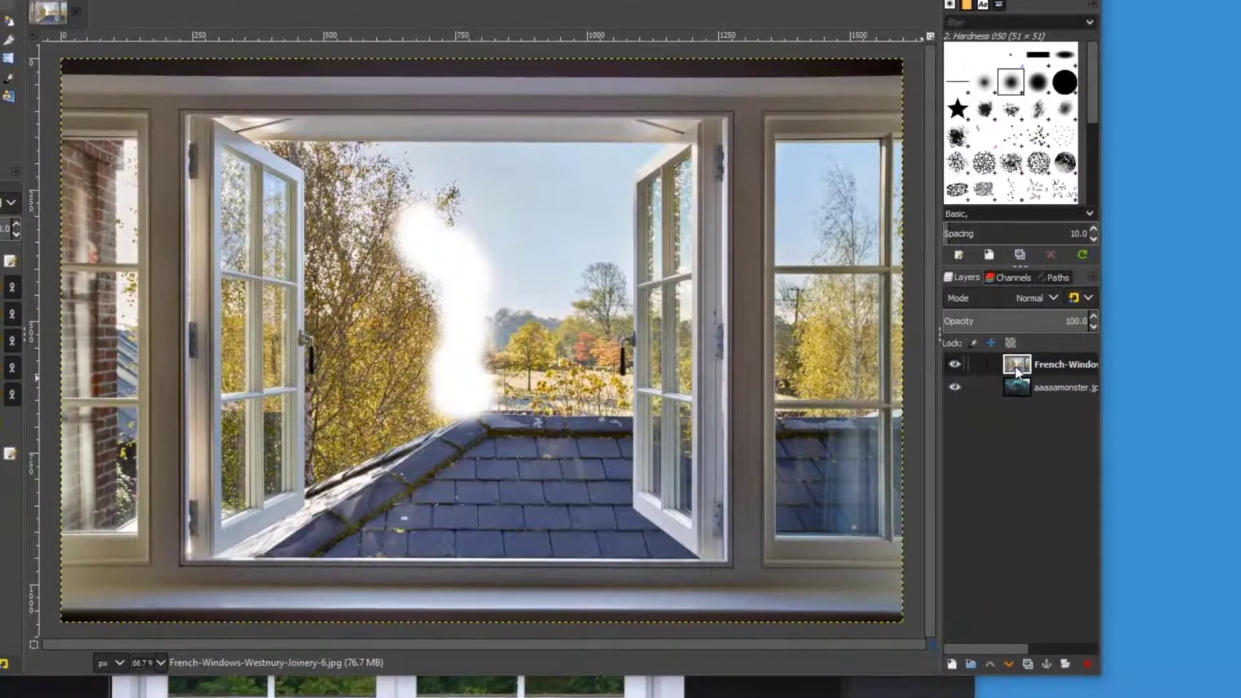
Add an alpha channel to the French-Windows layer and erase the middle of the window opening to reveal the monster.
right_click(1188, 434)
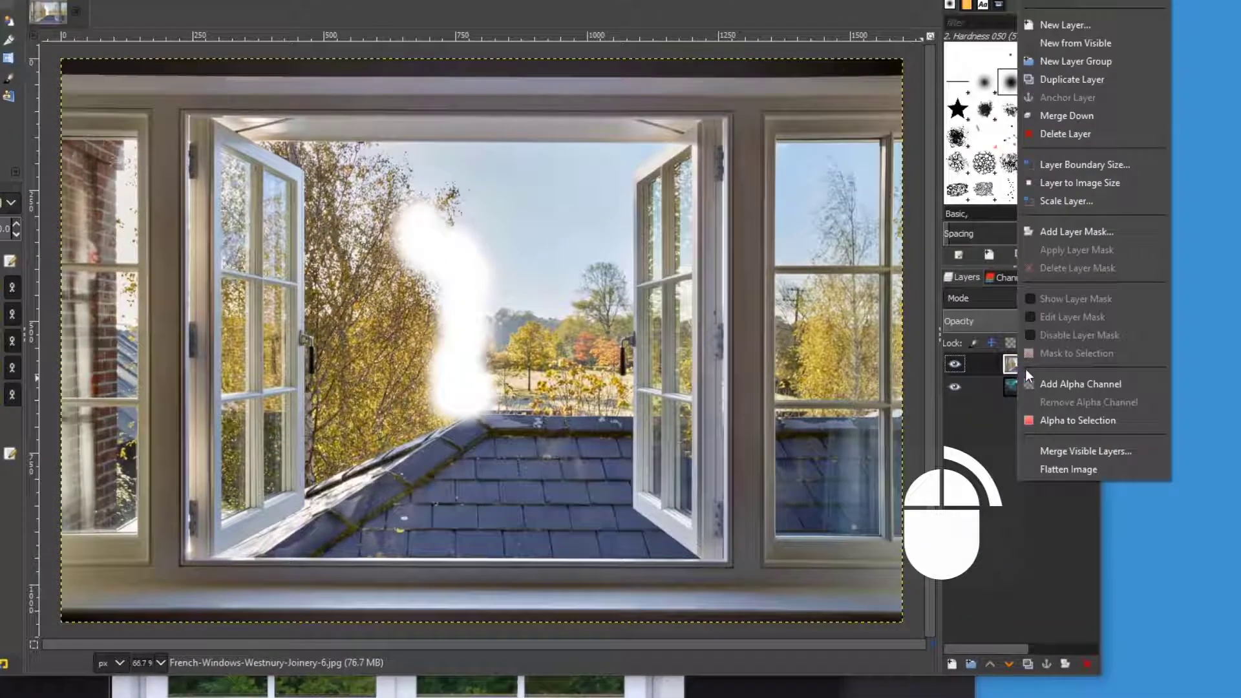
click(1076, 382)
mouse_move(465, 259)
mouse_down()
mouse_move(464, 335)
mouse_move(433, 313)
mouse_move(478, 363)
mouse_move(465, 410)
mouse_move(465, 343)
mouse_move(432, 276)
mouse_move(470, 278)
mouse_move(443, 285)
mouse_move(413, 419)
mouse_move(426, 301)
mouse_move(405, 431)
mouse_move(440, 370)
mouse_move(486, 363)
mouse_move(462, 285)
mouse_move(405, 238)
mouse_move(429, 218)
mouse_move(404, 213)
mouse_move(406, 305)
mouse_move(394, 244)
mouse_move(369, 205)
mouse_move(358, 234)
mouse_move(374, 401)
mouse_move(463, 227)
mouse_move(488, 249)
mouse_move(496, 385)
mouse_move(513, 368)
mouse_move(486, 315)
mouse_move(515, 293)
mouse_move(498, 315)
mouse_move(481, 214)
mouse_move(431, 206)
mouse_move(532, 221)
mouse_move(547, 408)
mouse_move(523, 391)
mouse_move(546, 377)
mouse_move(592, 381)
mouse_move(544, 393)
mouse_move(594, 392)
mouse_move(550, 395)
mouse_up()
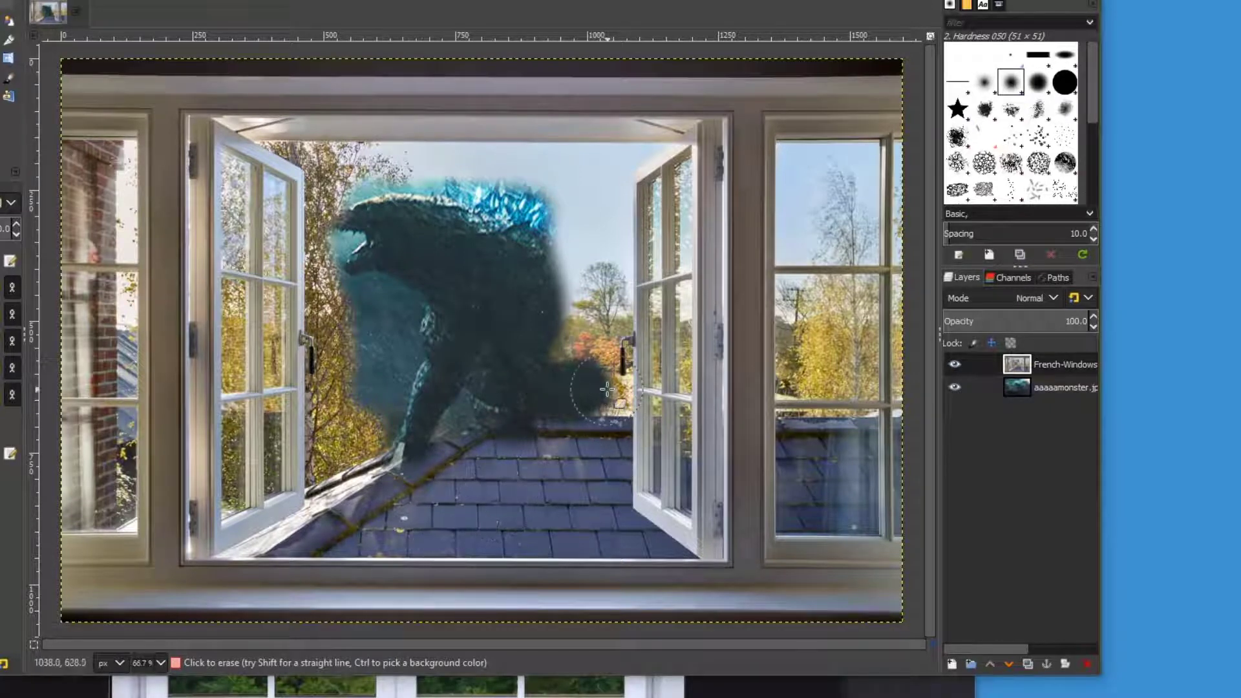
mouse_move(586, 316)
mouse_down()
mouse_move(588, 215)
mouse_move(582, 315)
mouse_move(567, 231)
mouse_move(493, 218)
mouse_up()
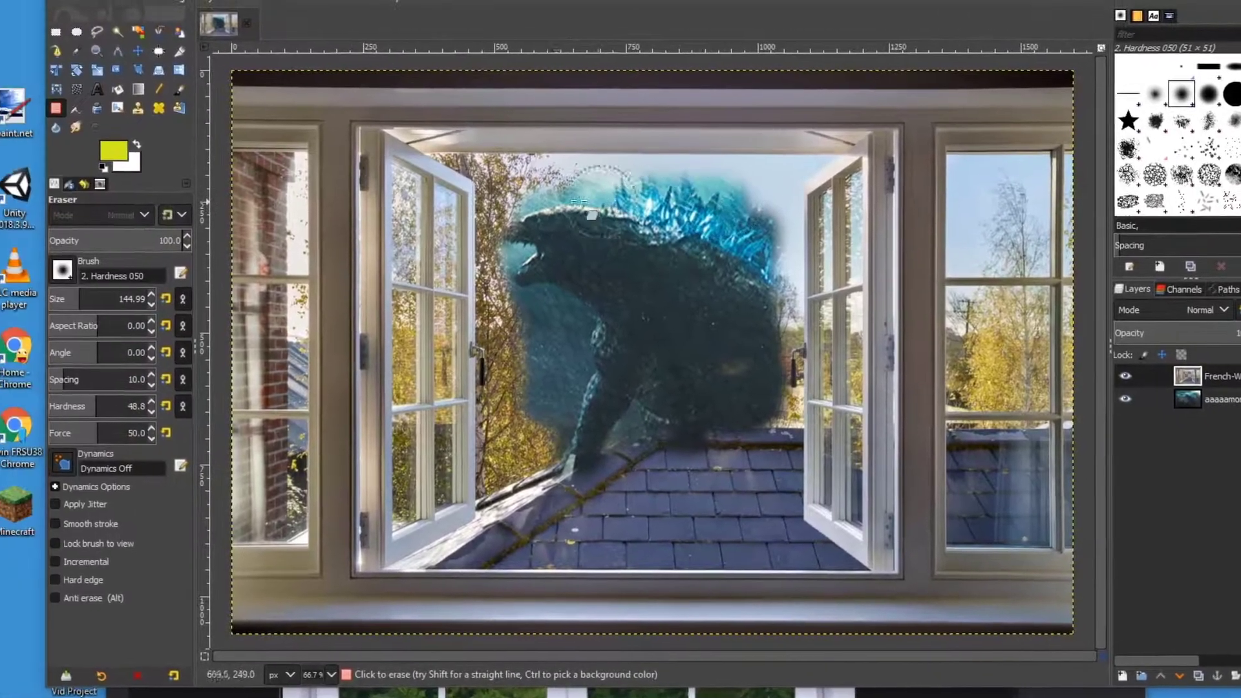
mouse_move(541, 369)
mouse_down()
mouse_move(531, 445)
mouse_move(557, 345)
mouse_up()
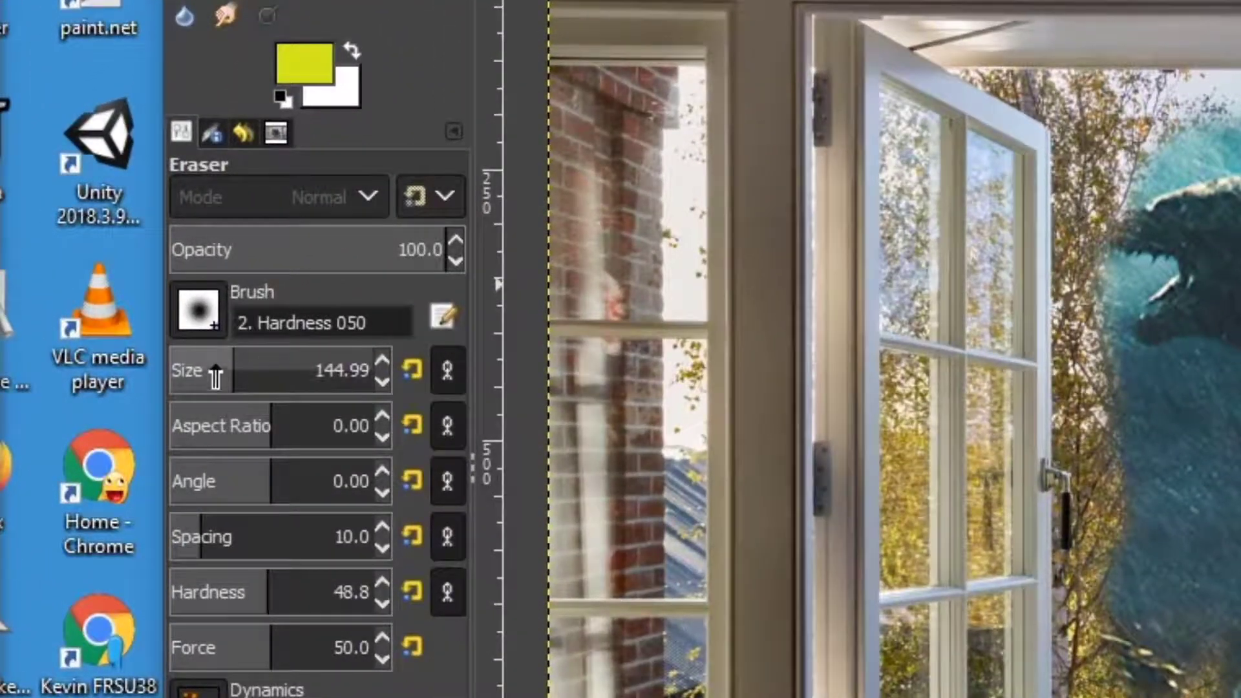
Set the eraser size to 74.81 and erase the foliage between the open left sash and the monster, down near the roof edge.
click(66, 298)
click(185, 370)
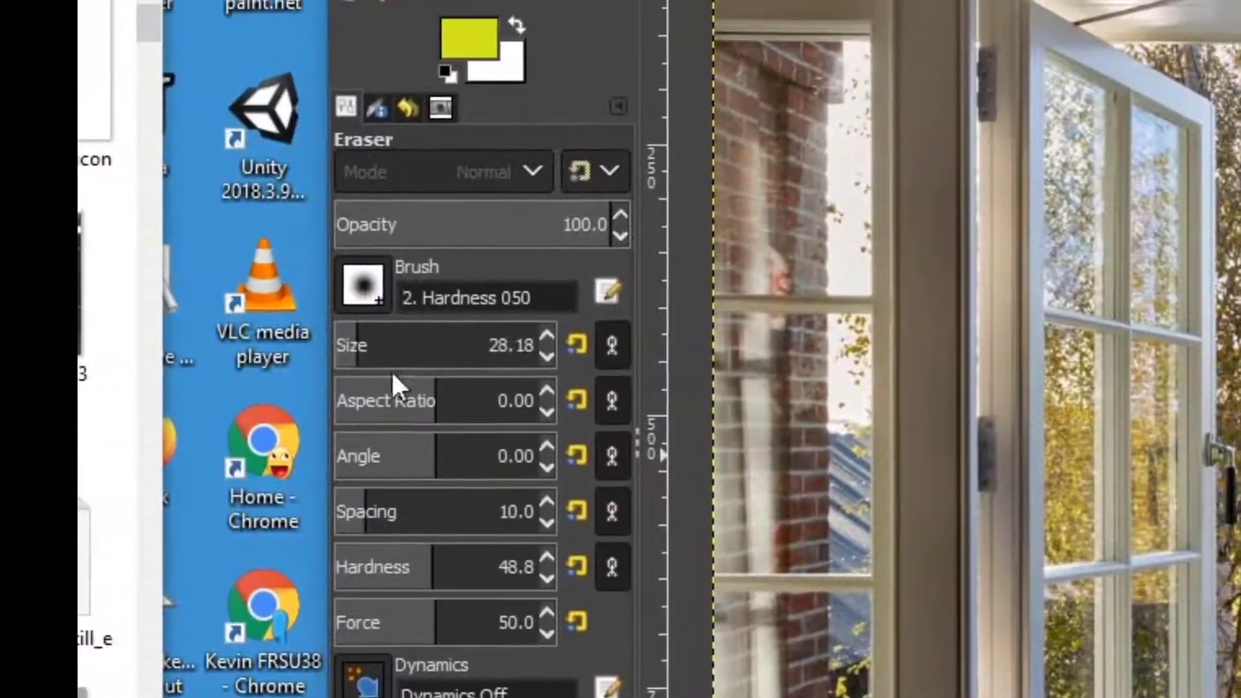
click(61, 290)
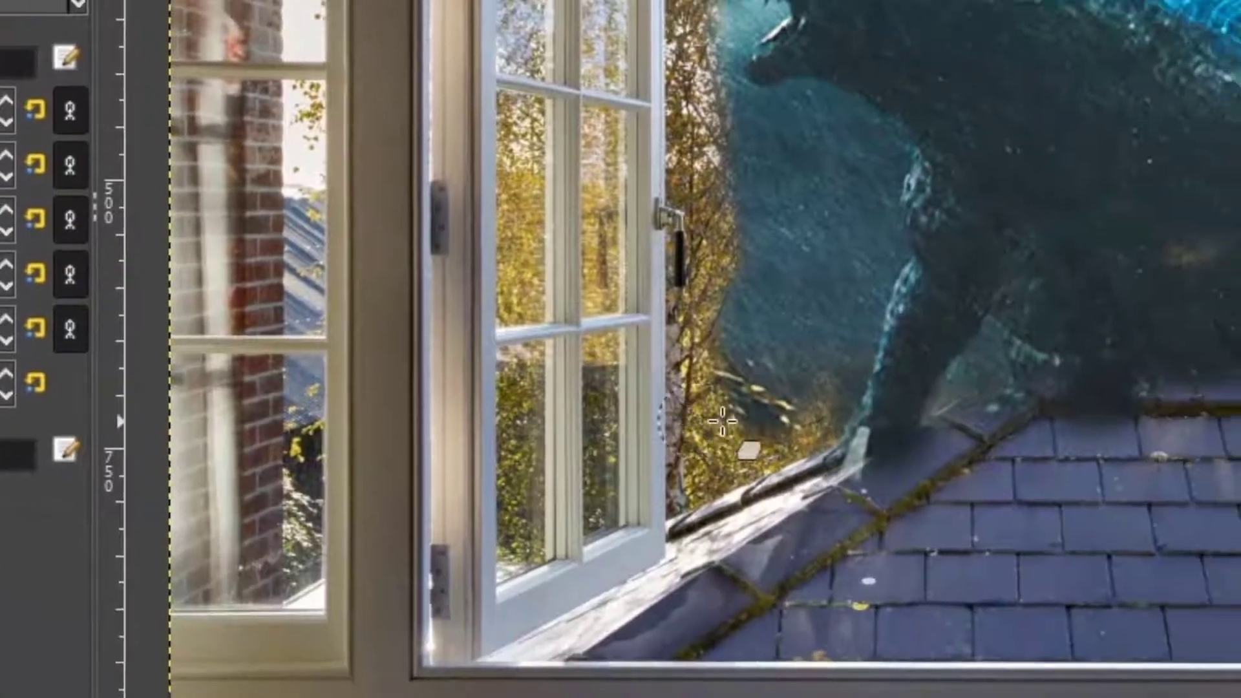
drag(983, 601, 965, 622)
mouse_move(540, 502)
mouse_down()
mouse_move(531, 512)
mouse_move(569, 497)
mouse_move(530, 514)
mouse_up()
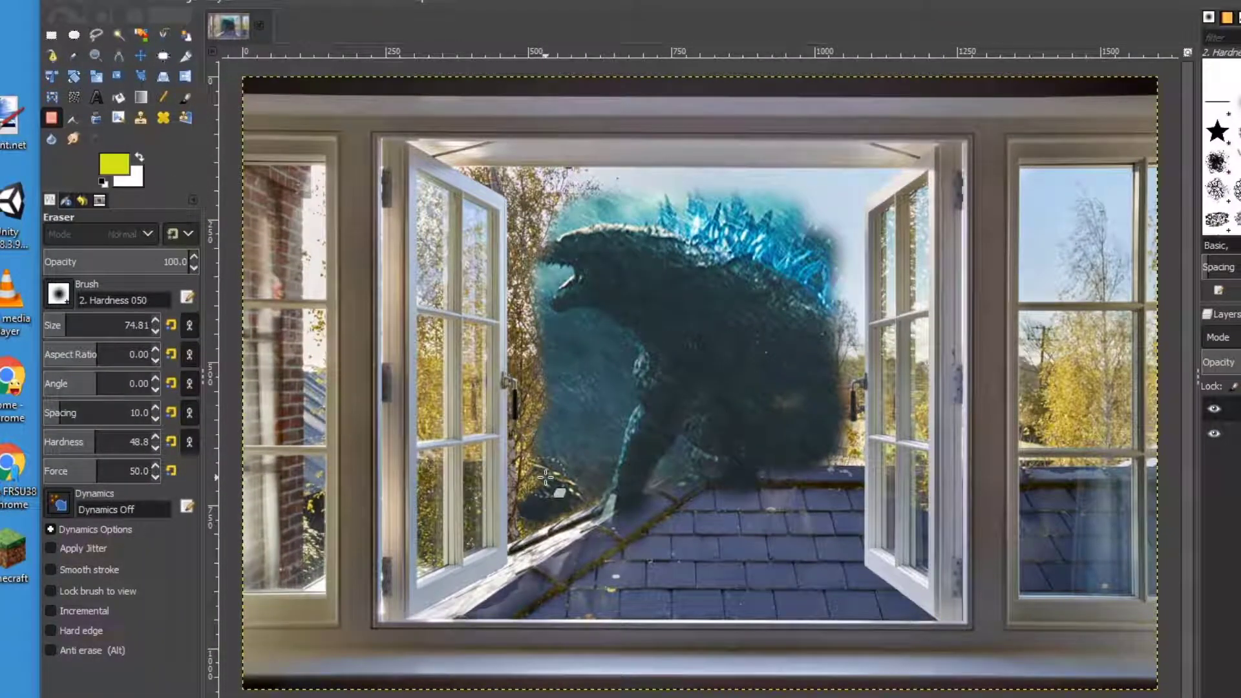
scroll(544, 477, up, 3)
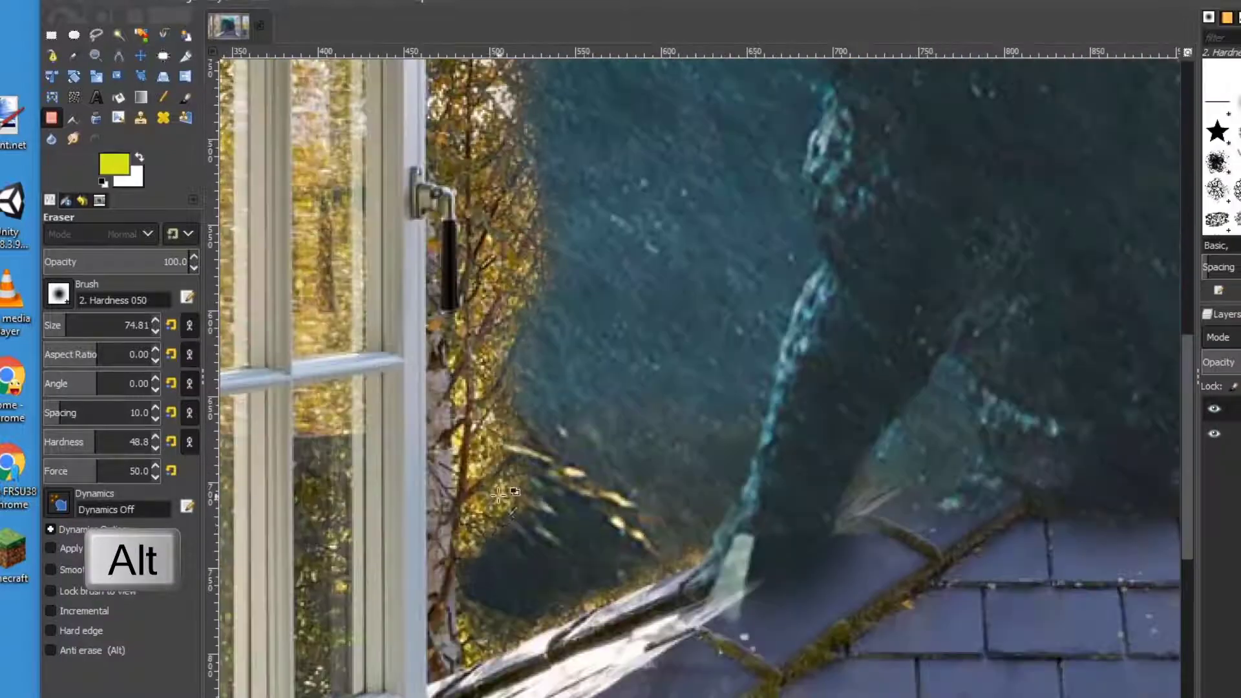
mouse_move(485, 573)
mouse_down()
mouse_move(467, 483)
mouse_move(487, 392)
mouse_move(508, 553)
mouse_move(483, 606)
mouse_move(637, 510)
mouse_move(562, 527)
mouse_move(495, 465)
mouse_move(526, 215)
mouse_up()
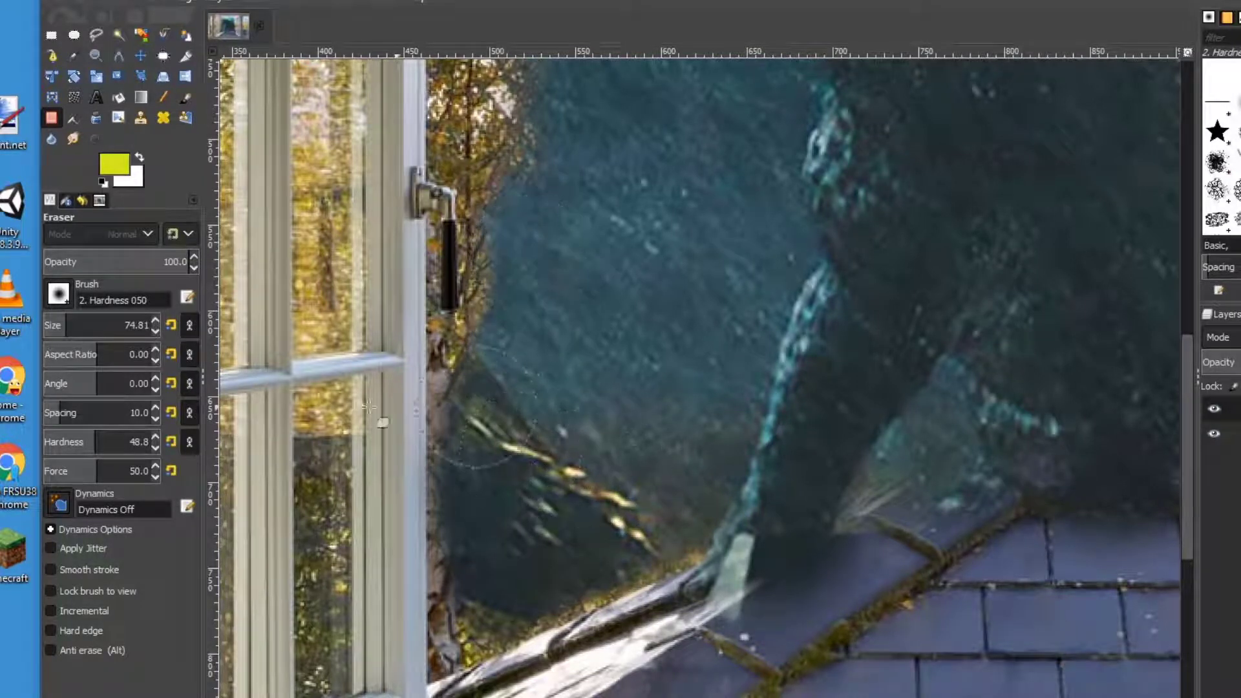
Set the eraser size to 19.60 and erase straight lines along the left sash's lower edge and the sloping roof edge.
drag(65, 332, 56, 332)
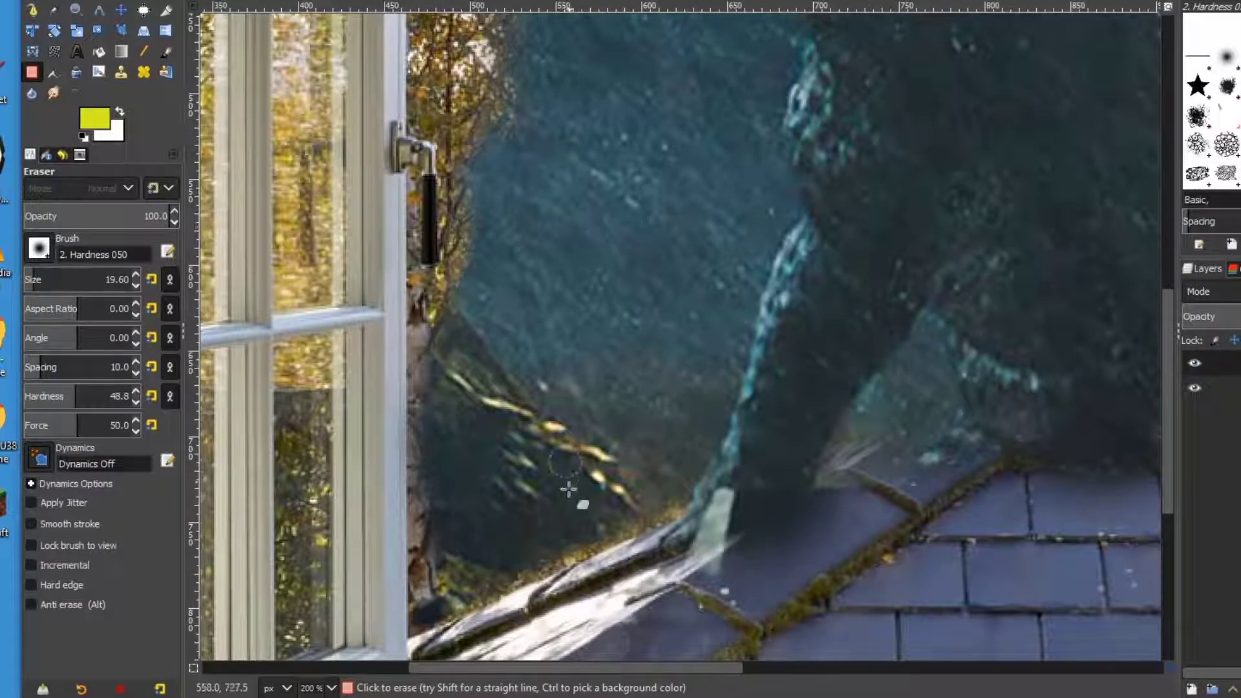
key(shift)
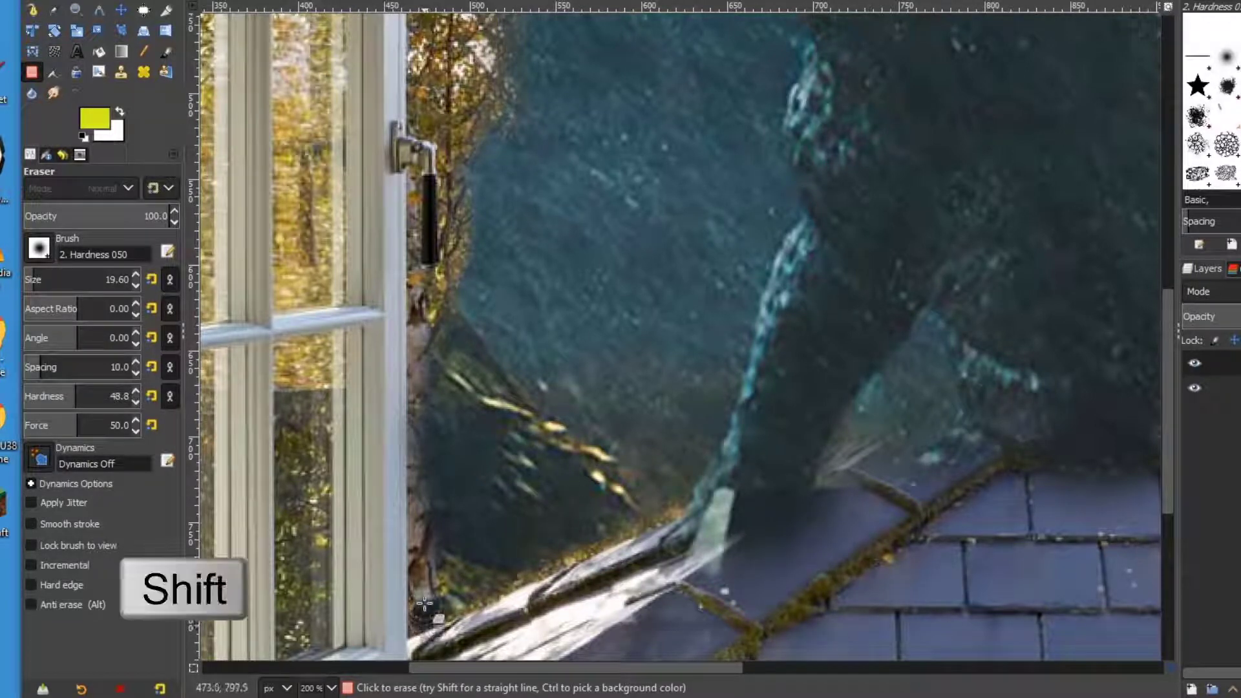
shift+click(421, 314)
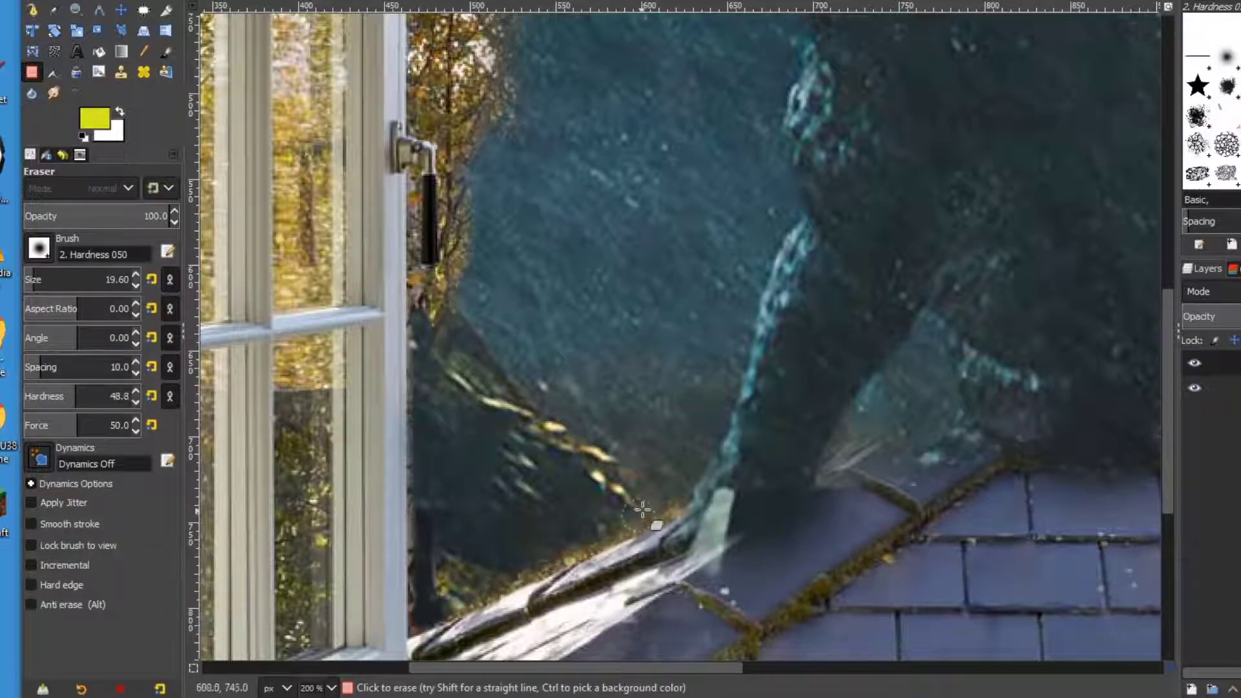
shift+click(666, 503)
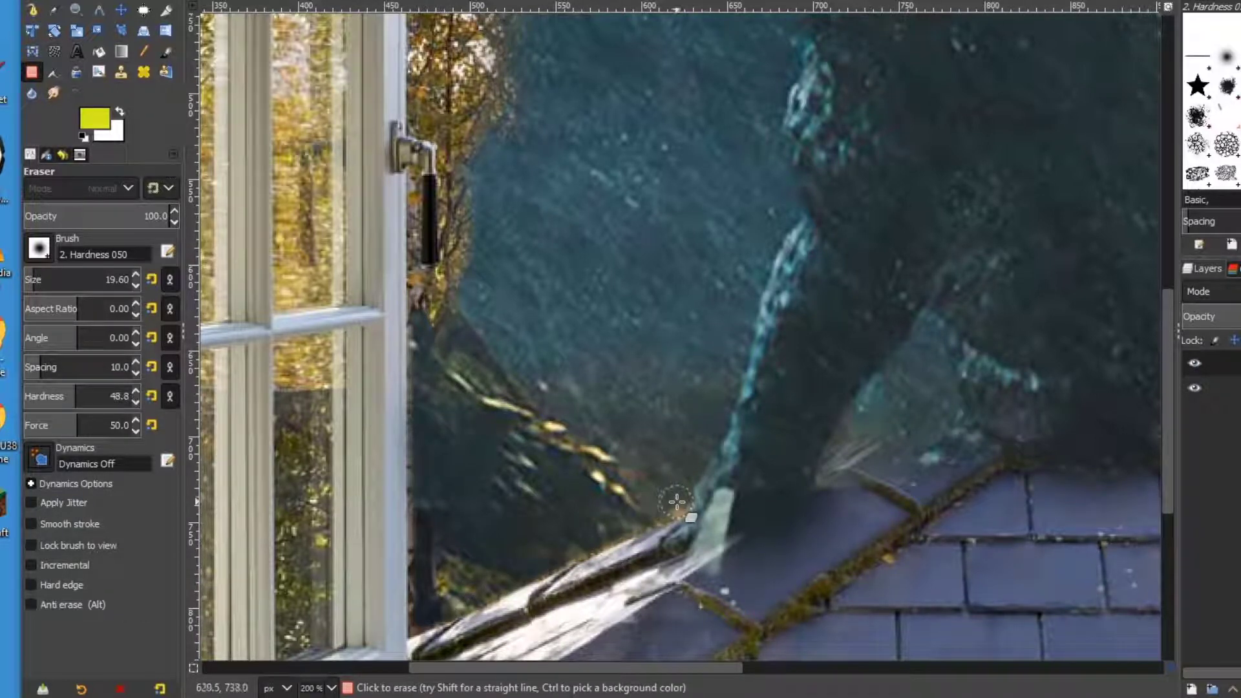
shift+click(582, 556)
shift+click(442, 609)
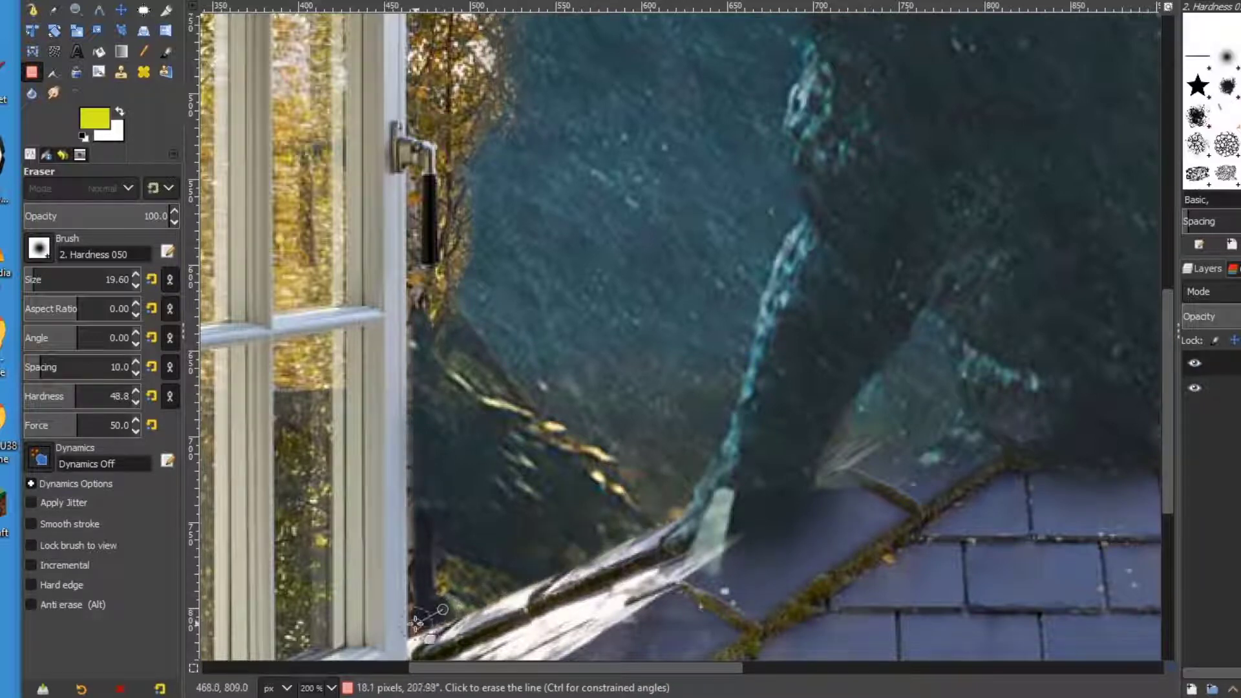
shift+click(416, 364)
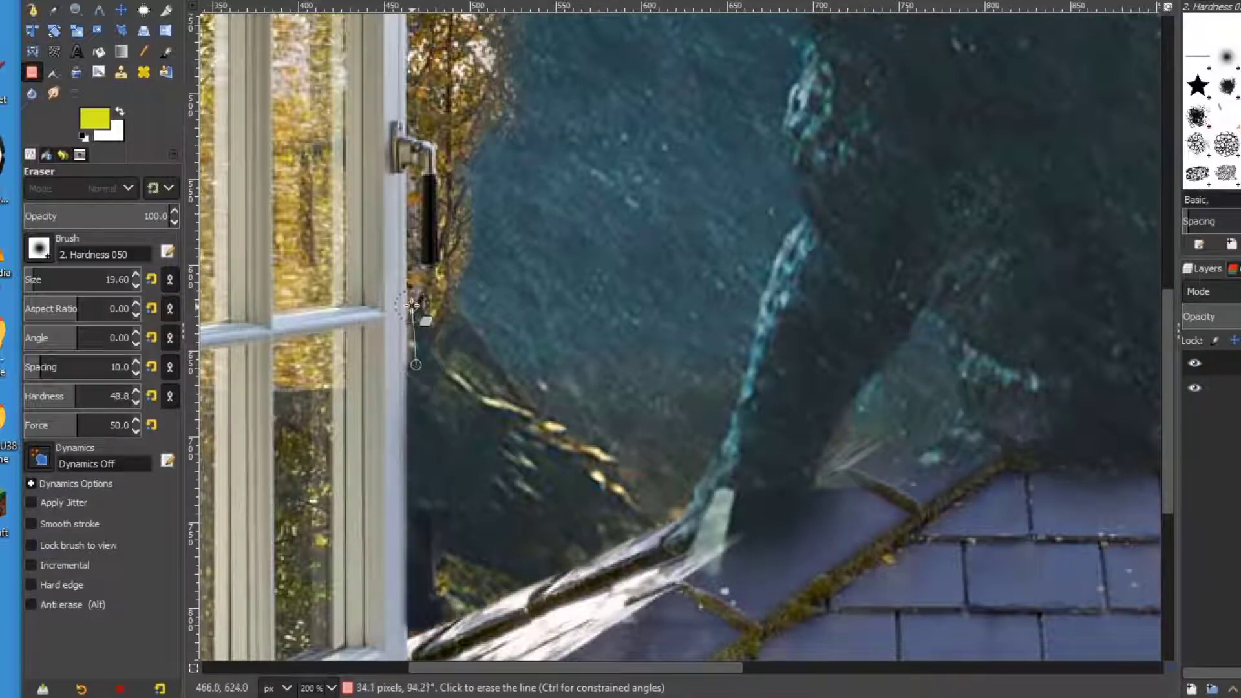
Erase the remaining foliage just below and beside the left sash's handle with short straight lines.
shift+click(411, 272)
shift+click(464, 274)
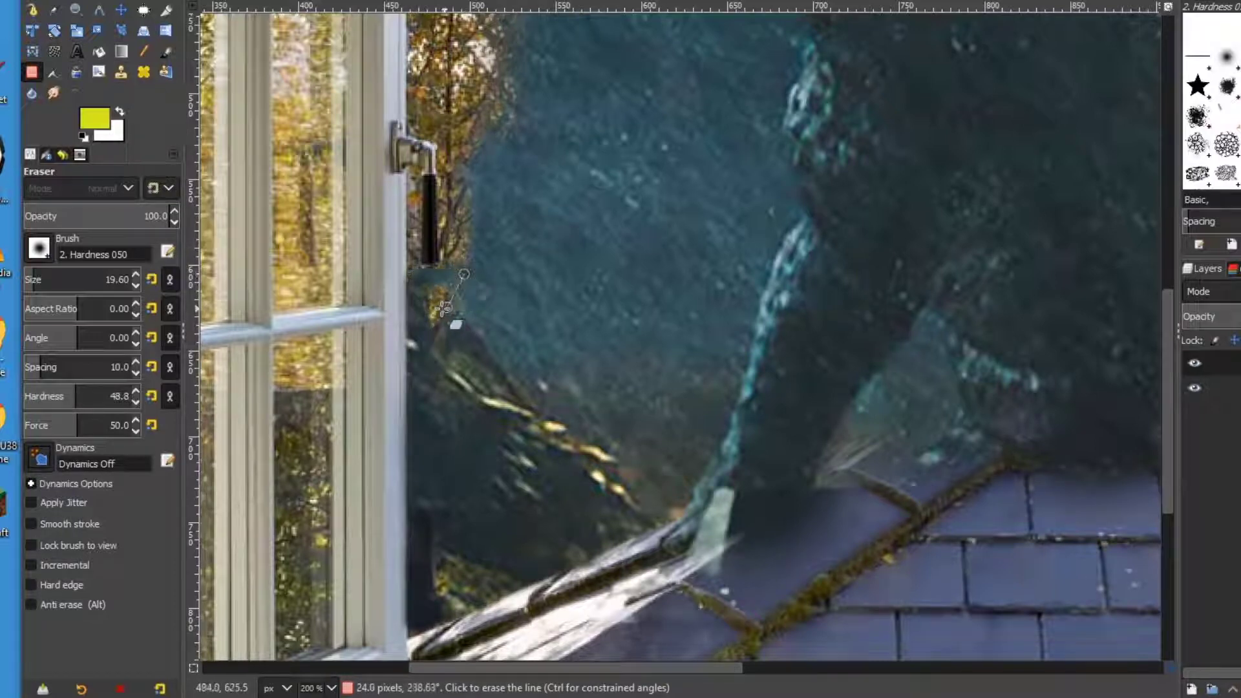
shift+click(429, 308)
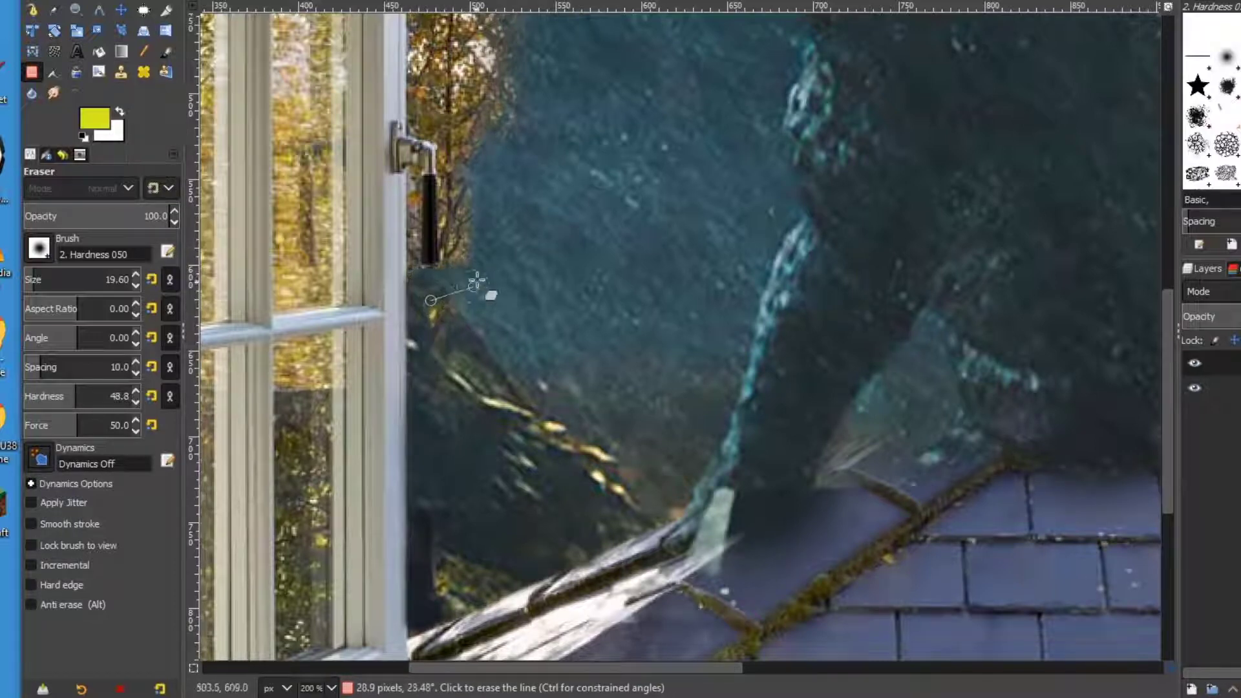
shift+click(450, 234)
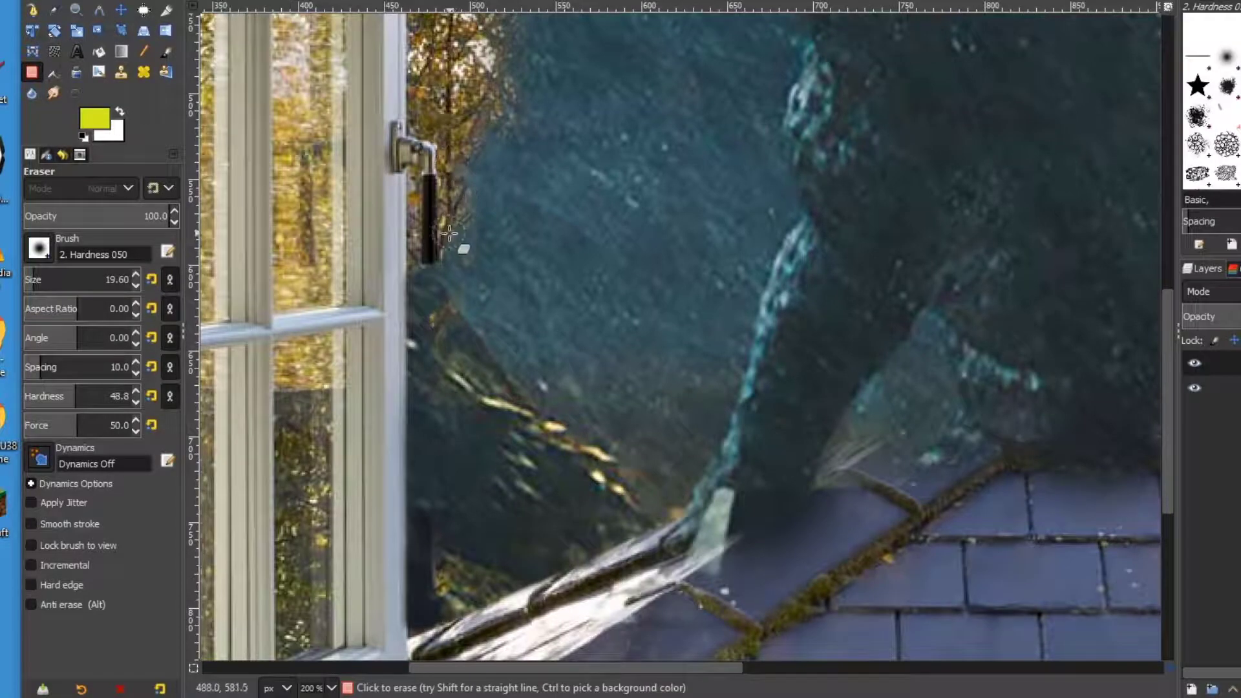
shift+click(450, 154)
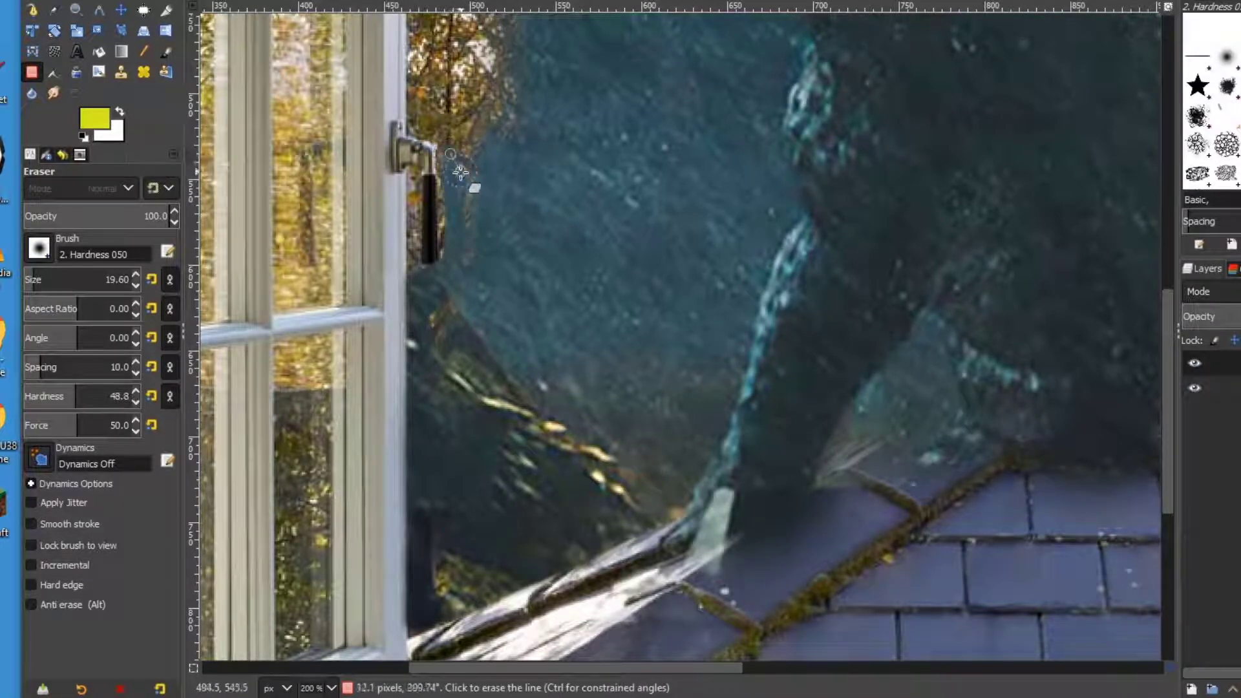
Erase a straight line of foliage along the left sash's outer edge, from its handle up to the monster's mouth height.
scroll(554, 260, up, 9)
scroll(413, 514, down, 5)
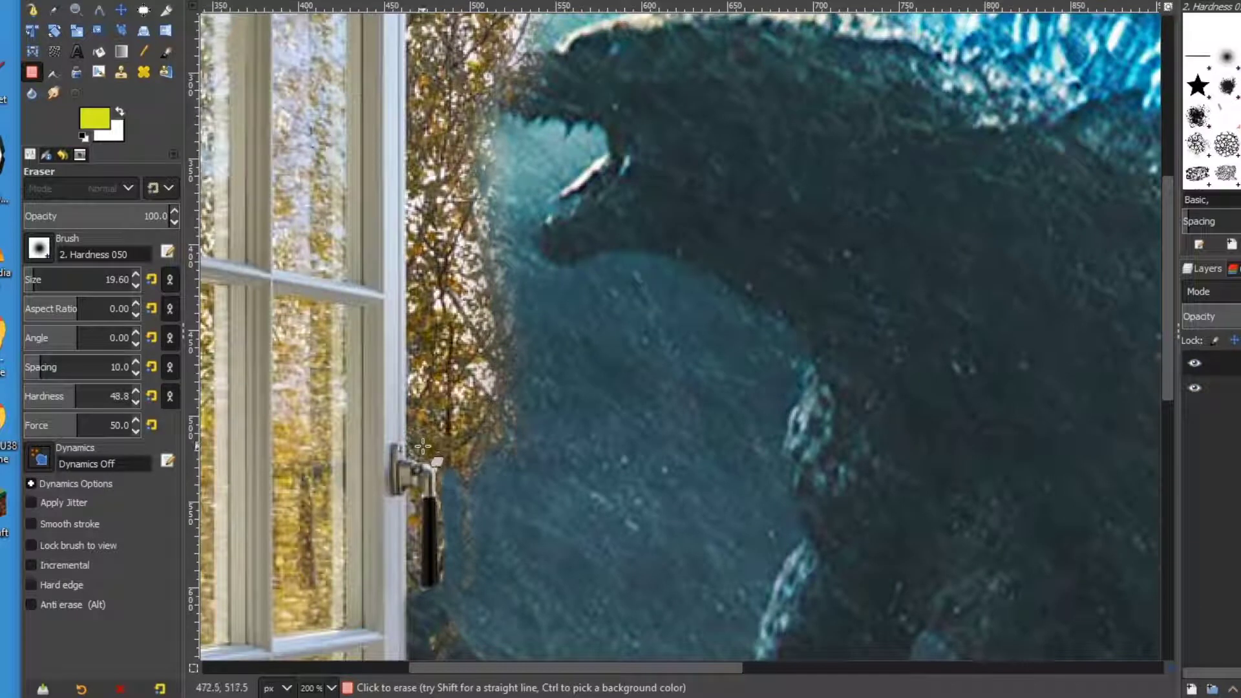
shift+click(421, 120)
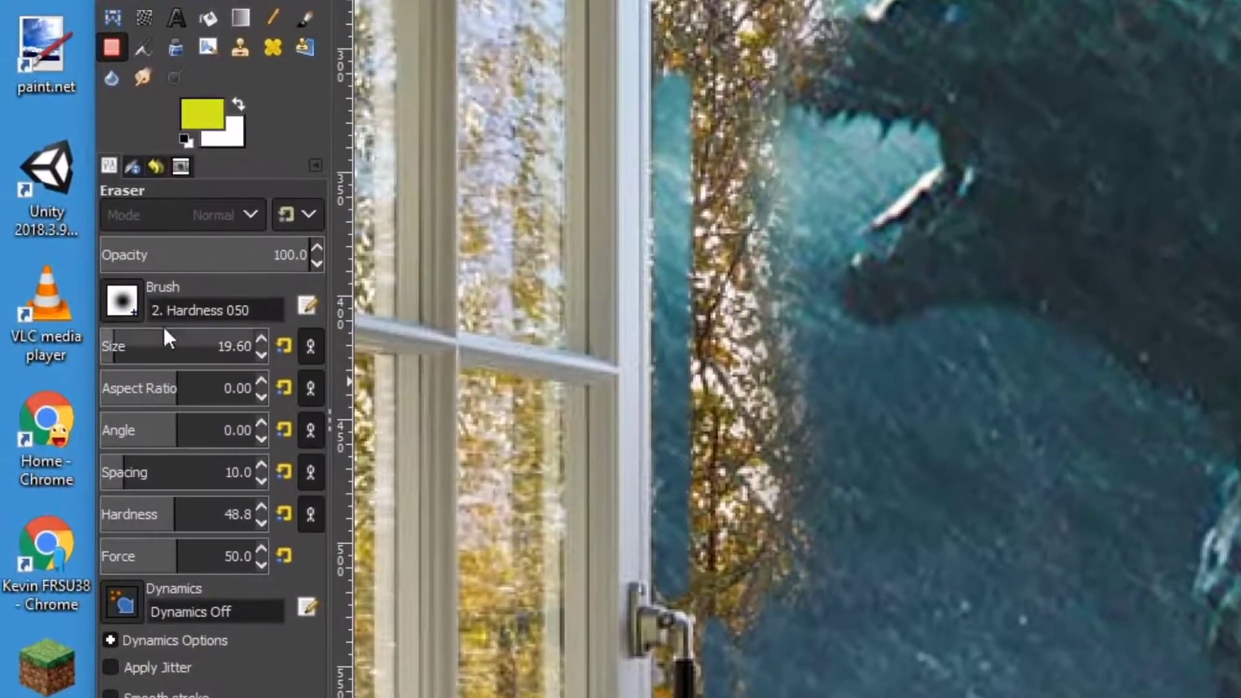
click(122, 300)
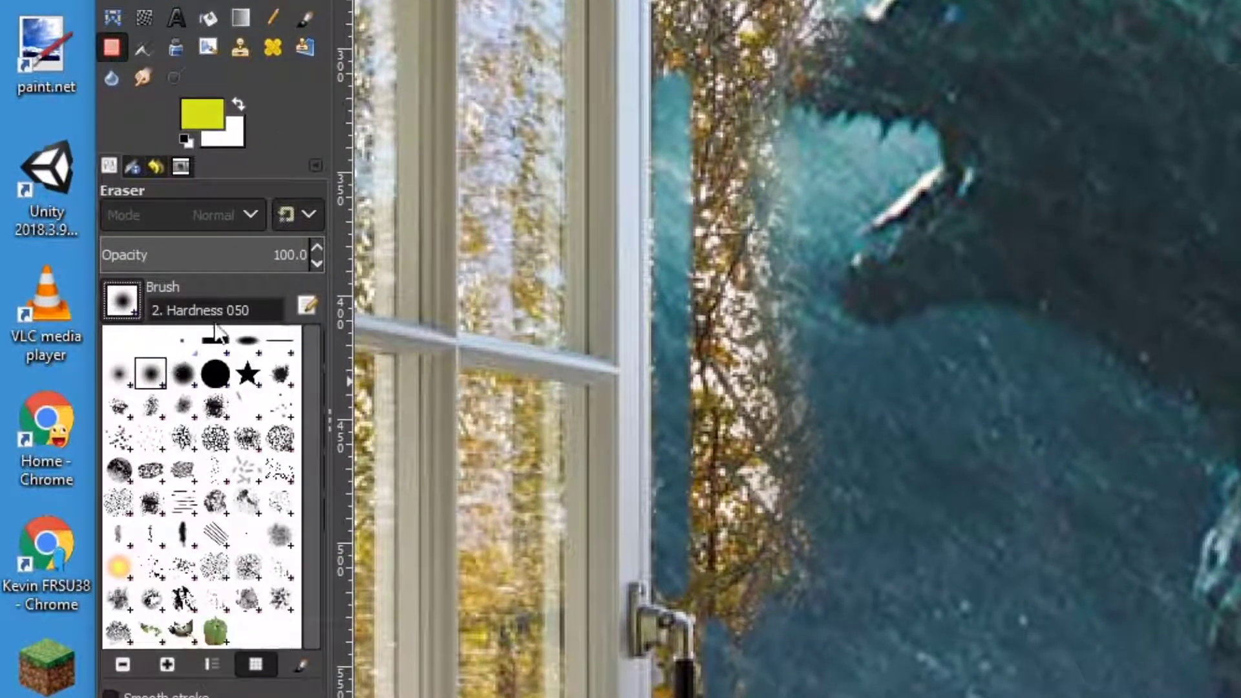
click(107, 295)
click(108, 295)
click(117, 297)
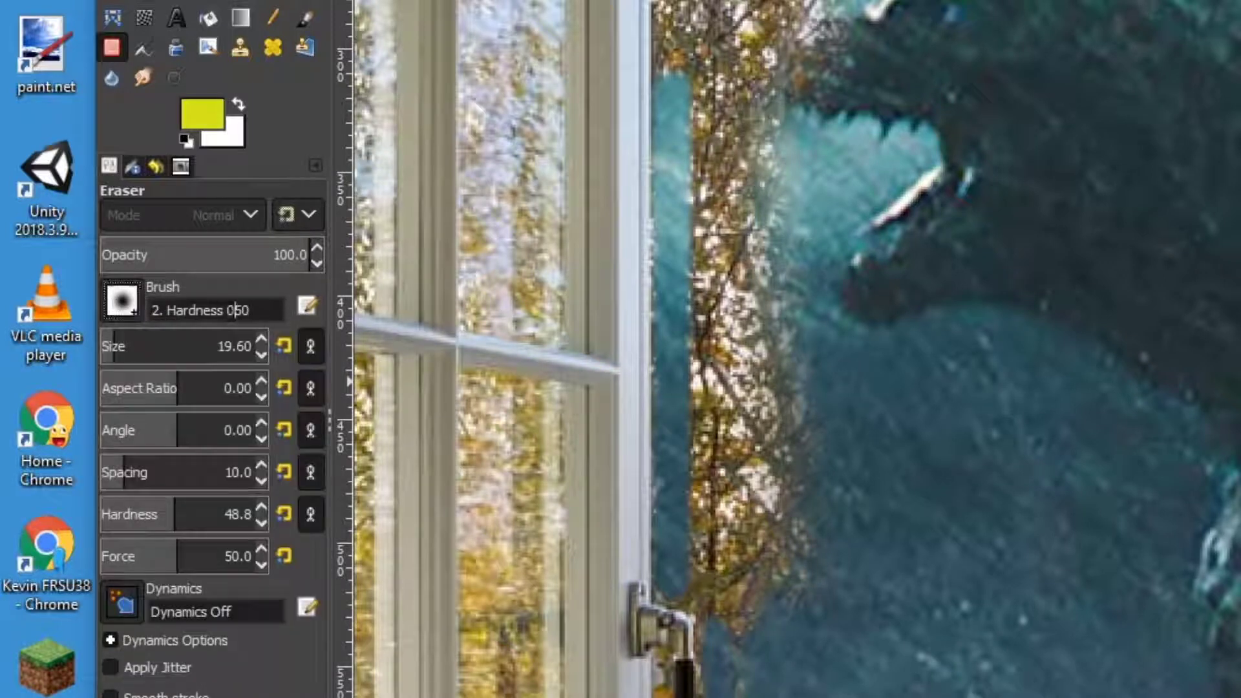
Widen the erased strip above the left sash's handle with straight lines until it merges with the revealed monster picture.
click(707, 601)
shift+click(698, 121)
click(723, 598)
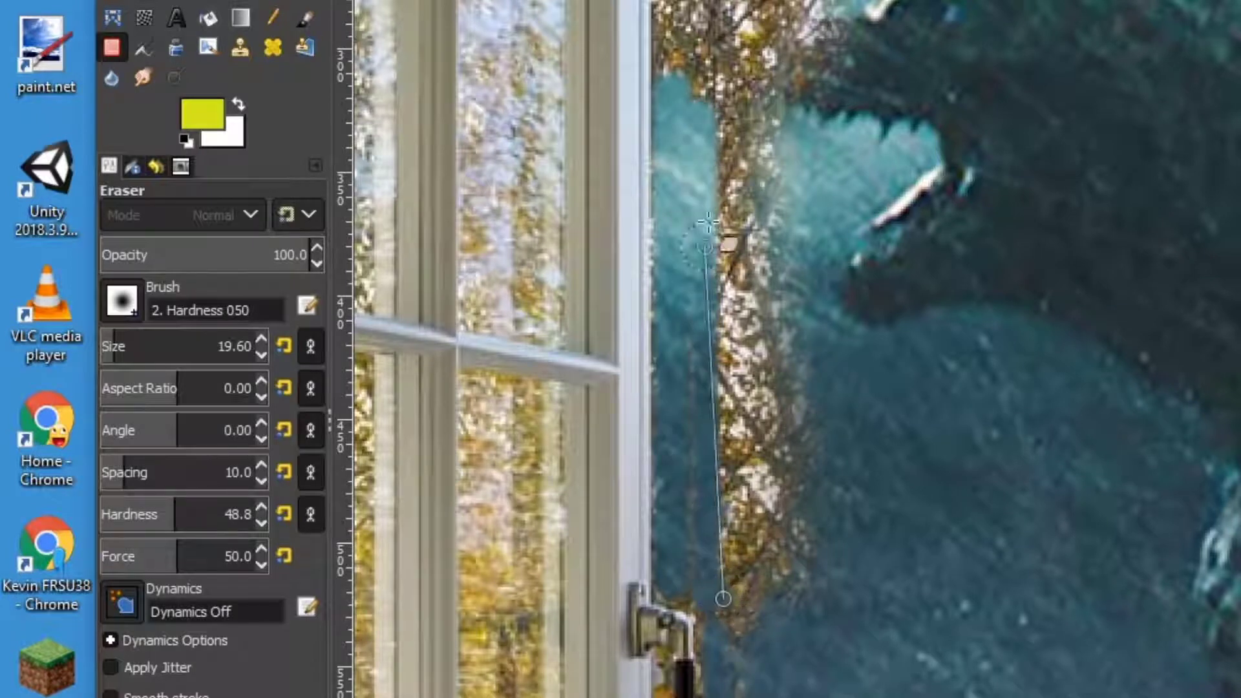
shift+click(705, 242)
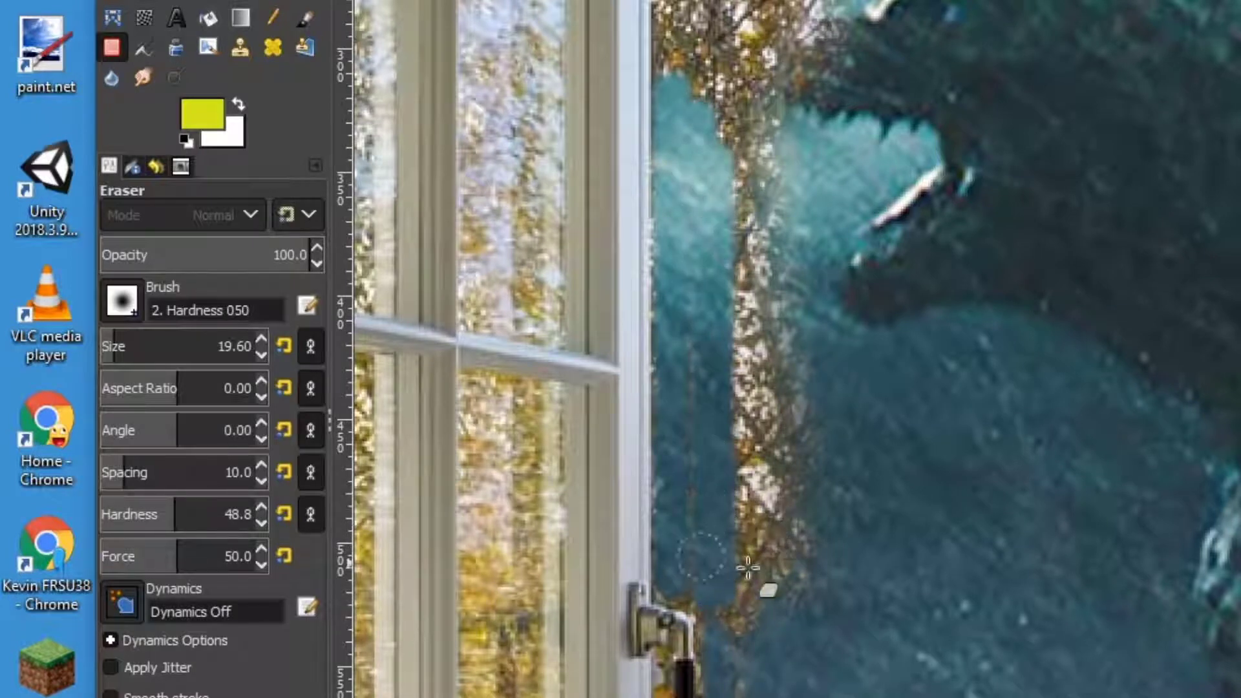
mouse_move(747, 568)
mouse_down()
mouse_move(762, 621)
mouse_move(765, 408)
mouse_move(750, 493)
mouse_move(753, 433)
mouse_move(728, 387)
mouse_up()
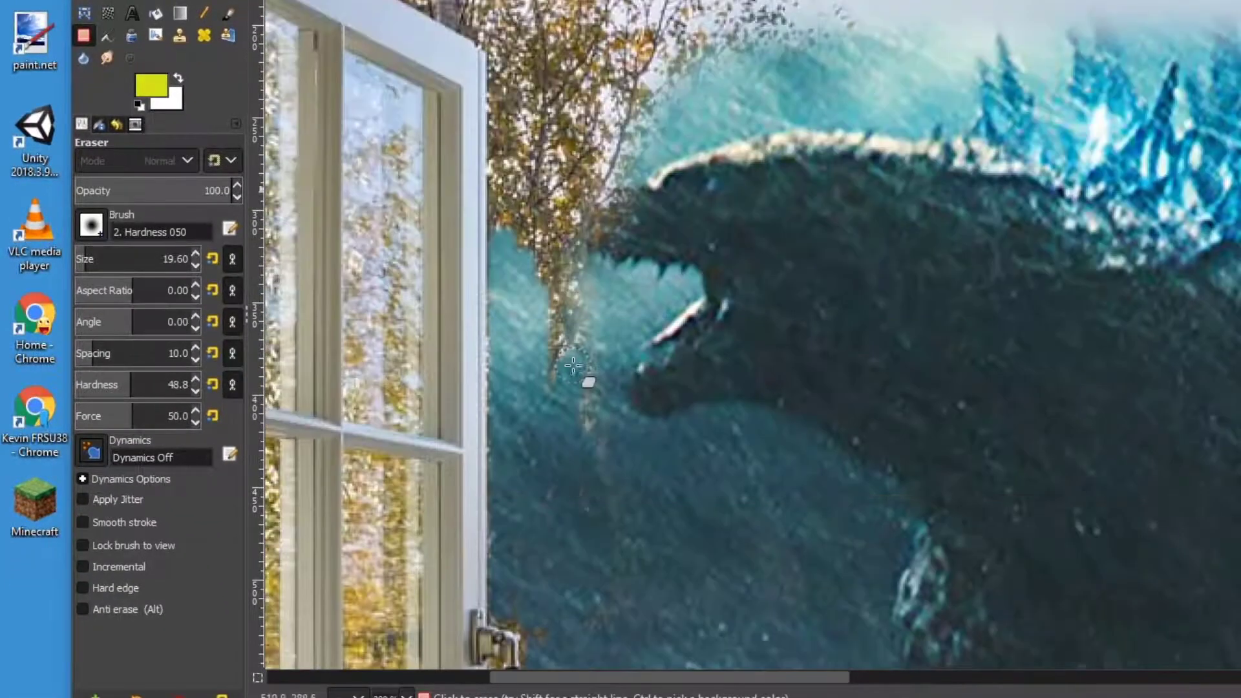
Undo the last eraser strokes around the left sash's handle.
scroll(573, 365, down, 5)
key(ctrl+z)
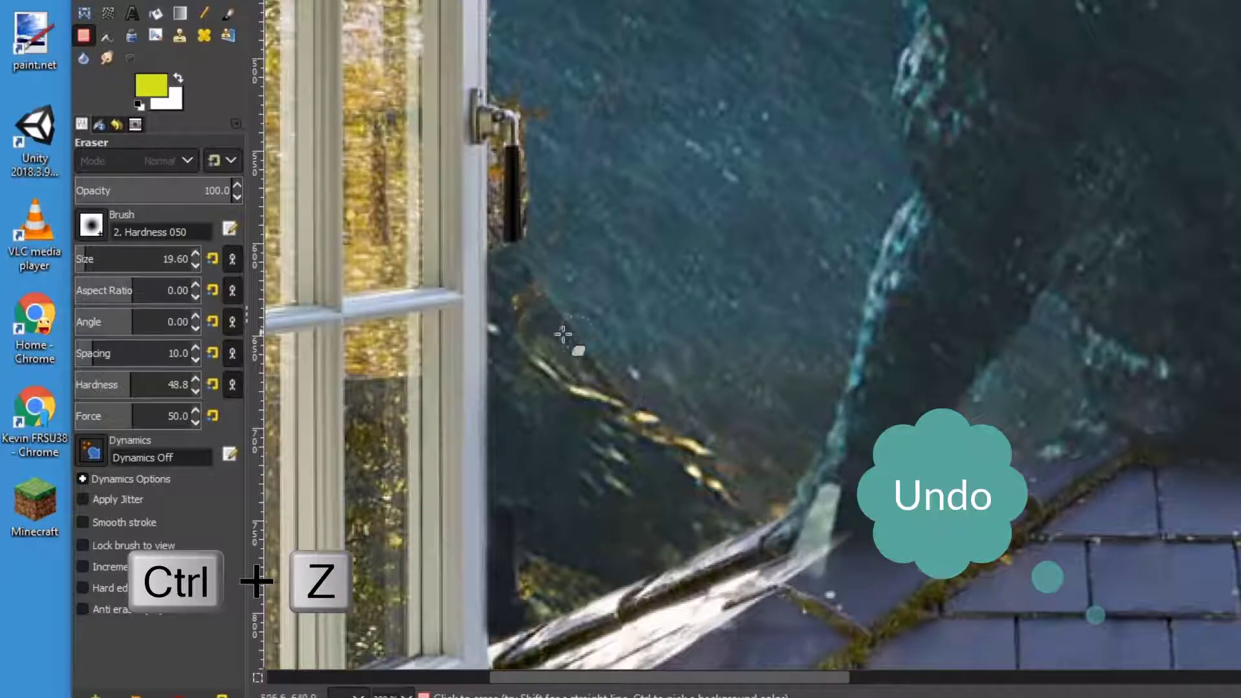
scroll(510, 271, up, 5)
scroll(509, 275, down, 3)
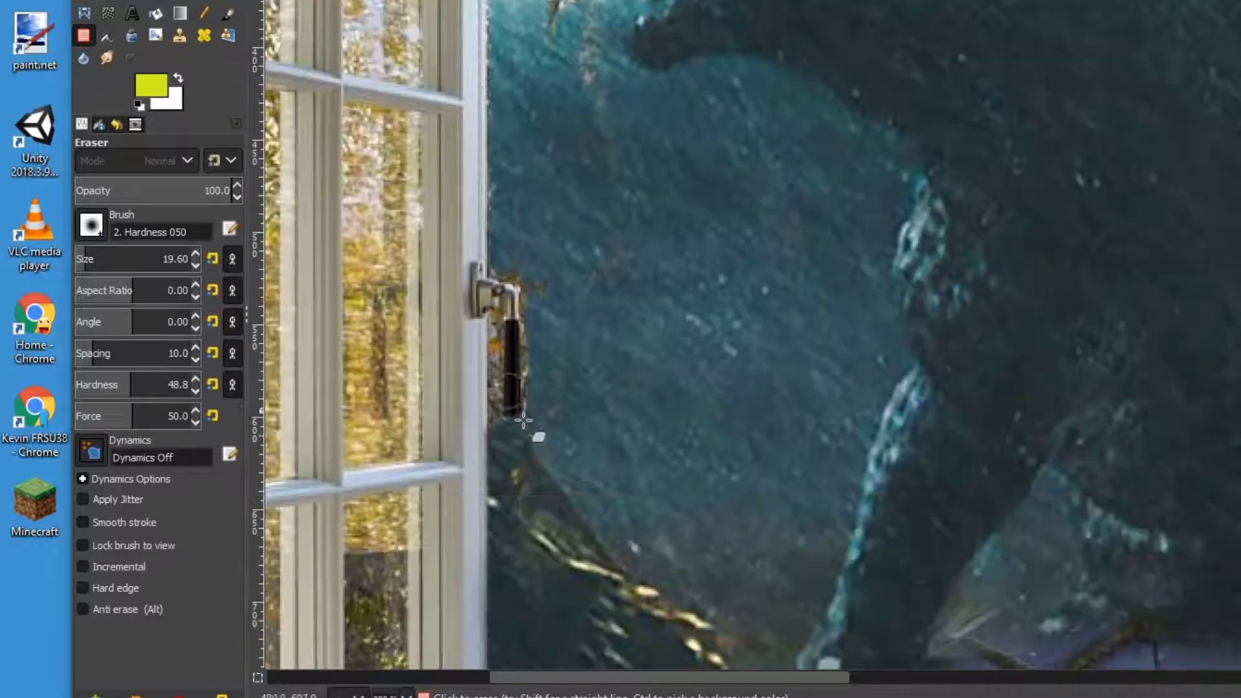
key(ctrl+z)
key(ctrl+z)
key(ctrl+z)
key(ctrl+z)
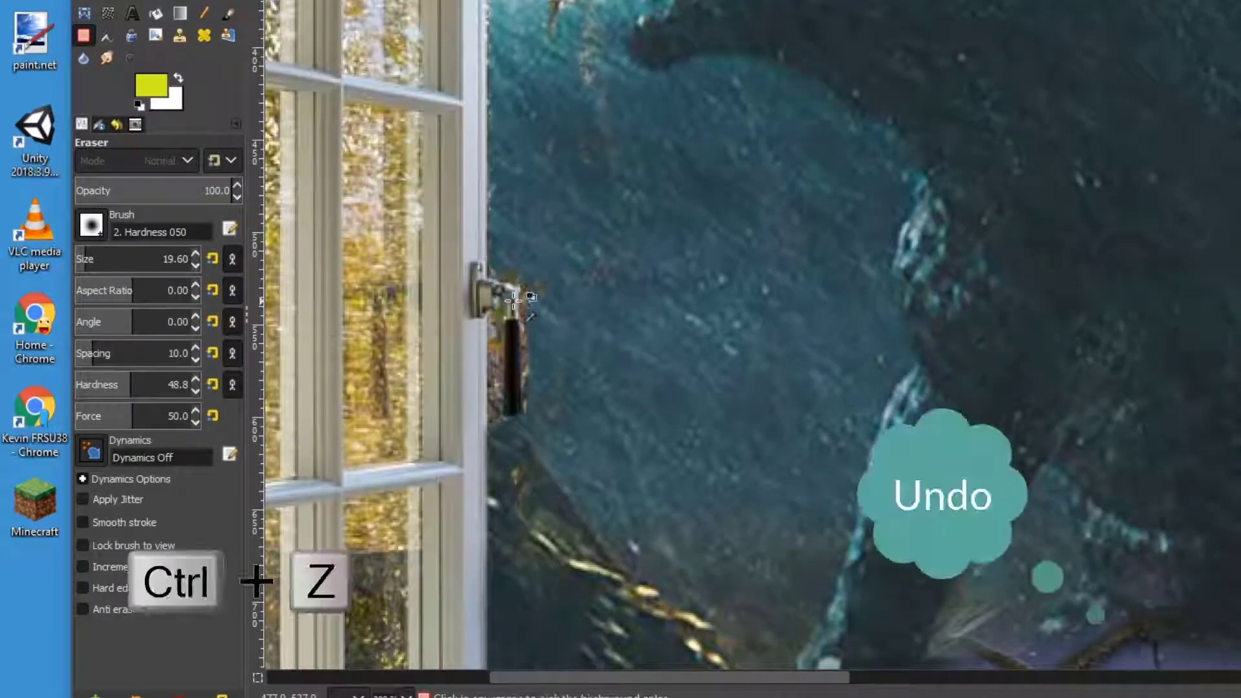
Set the eraser size to 8.44 and erase the foliage in the narrow gap between the left sash and its black handle.
mouse_move(121, 260)
mouse_down()
mouse_move(83, 252)
mouse_move(84, 264)
mouse_move(168, 258)
mouse_up()
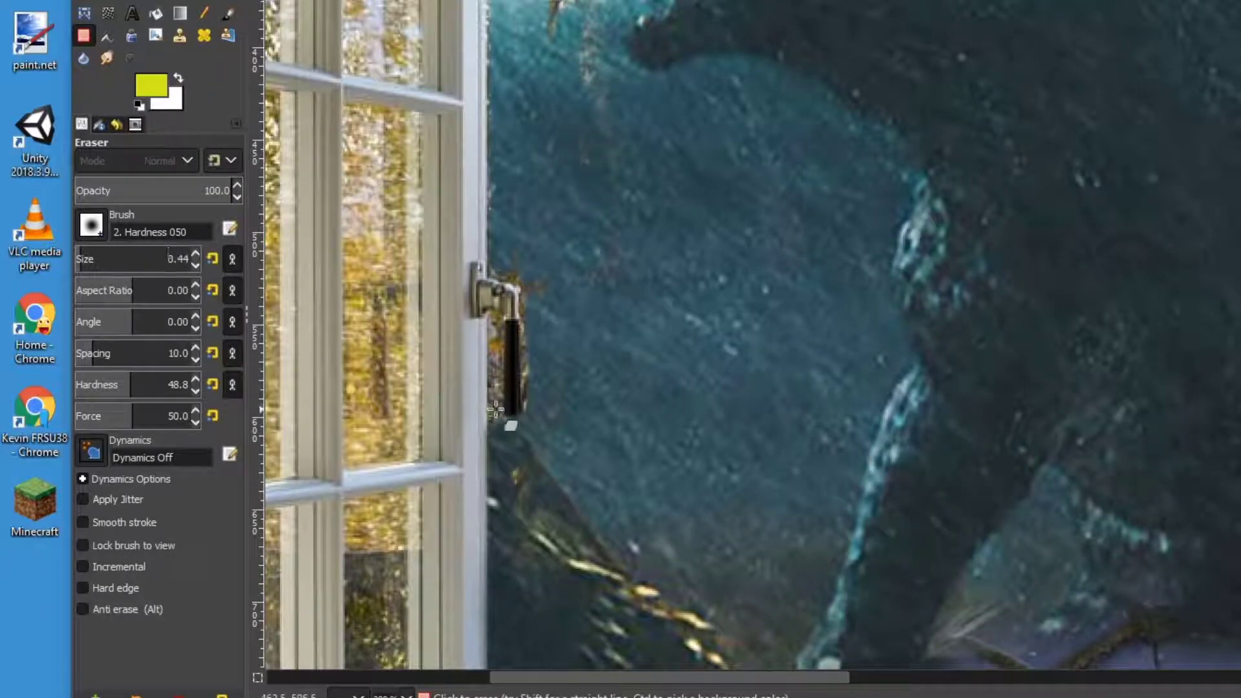
key(shift)
shift+click(496, 340)
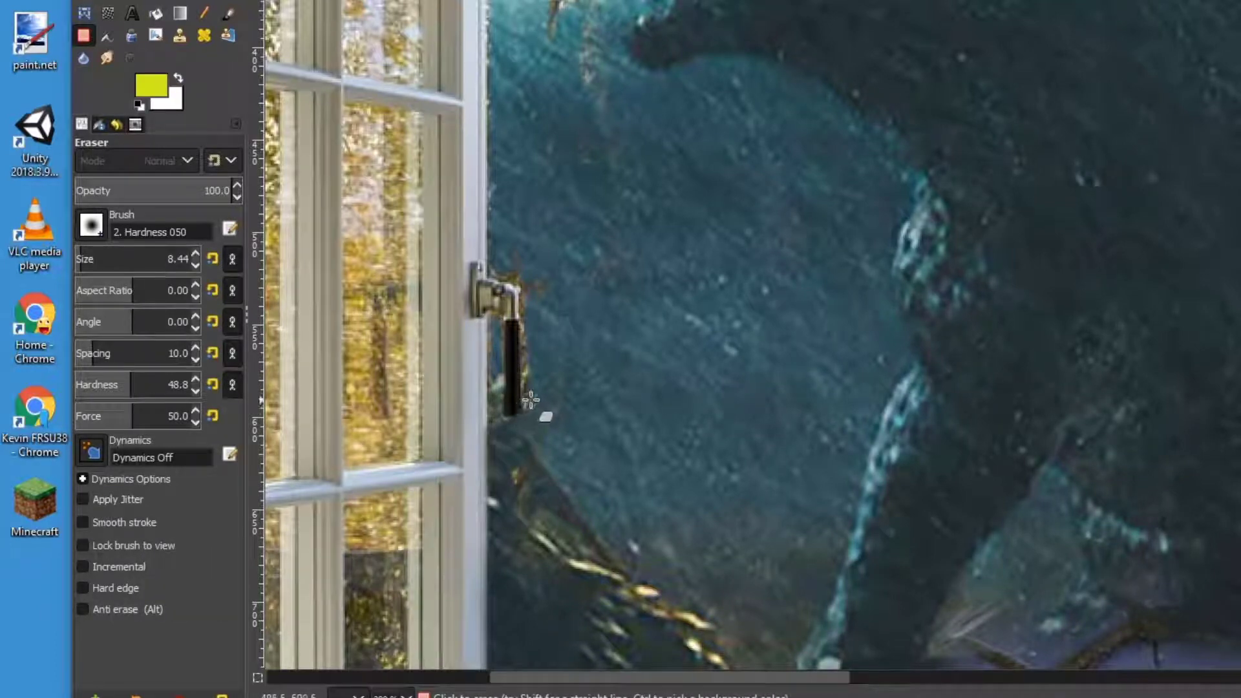
key(shift)
Erase straight lines along all four inner edges of the left sash's upper pane nearest the window opening.
scroll(546, 323, up, 5)
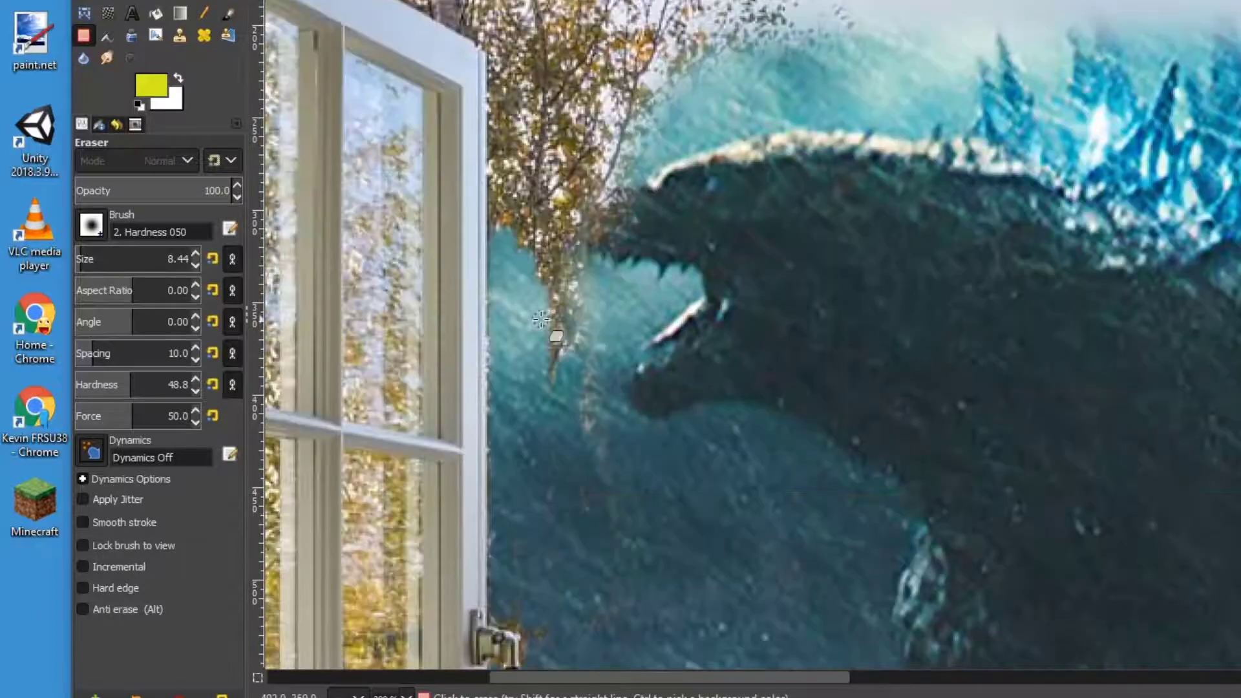
click(351, 411)
key(shift)
shift+click(410, 421)
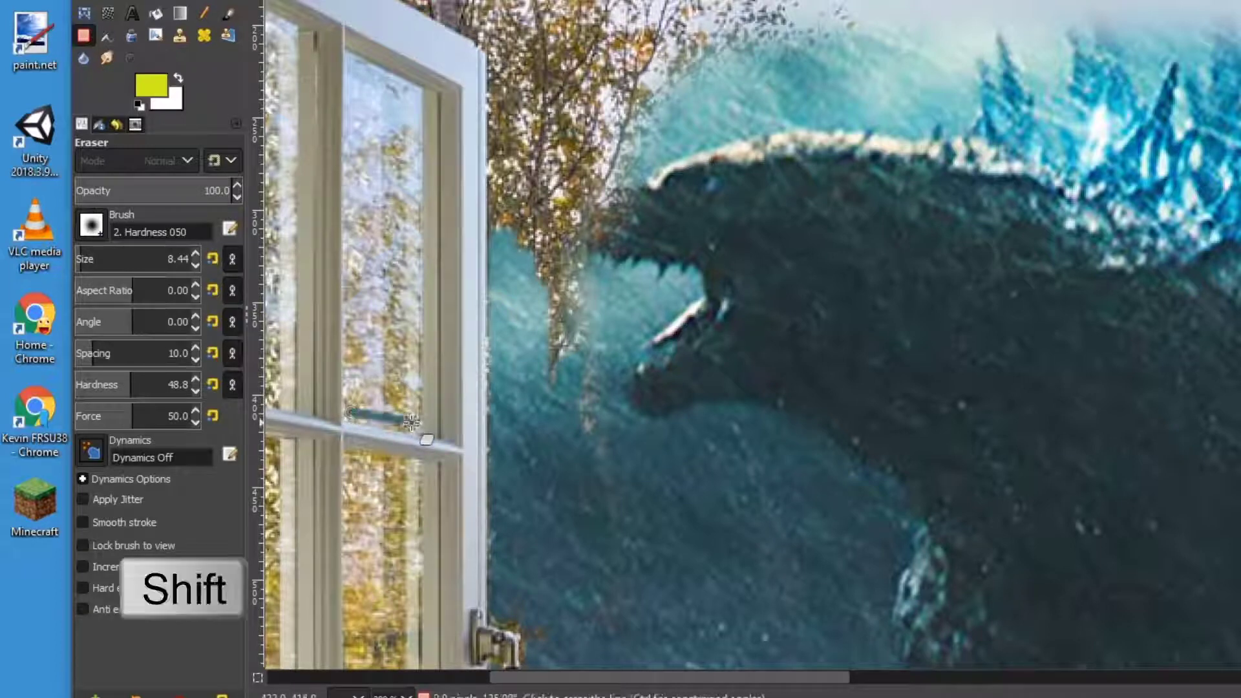
shift+click(418, 89)
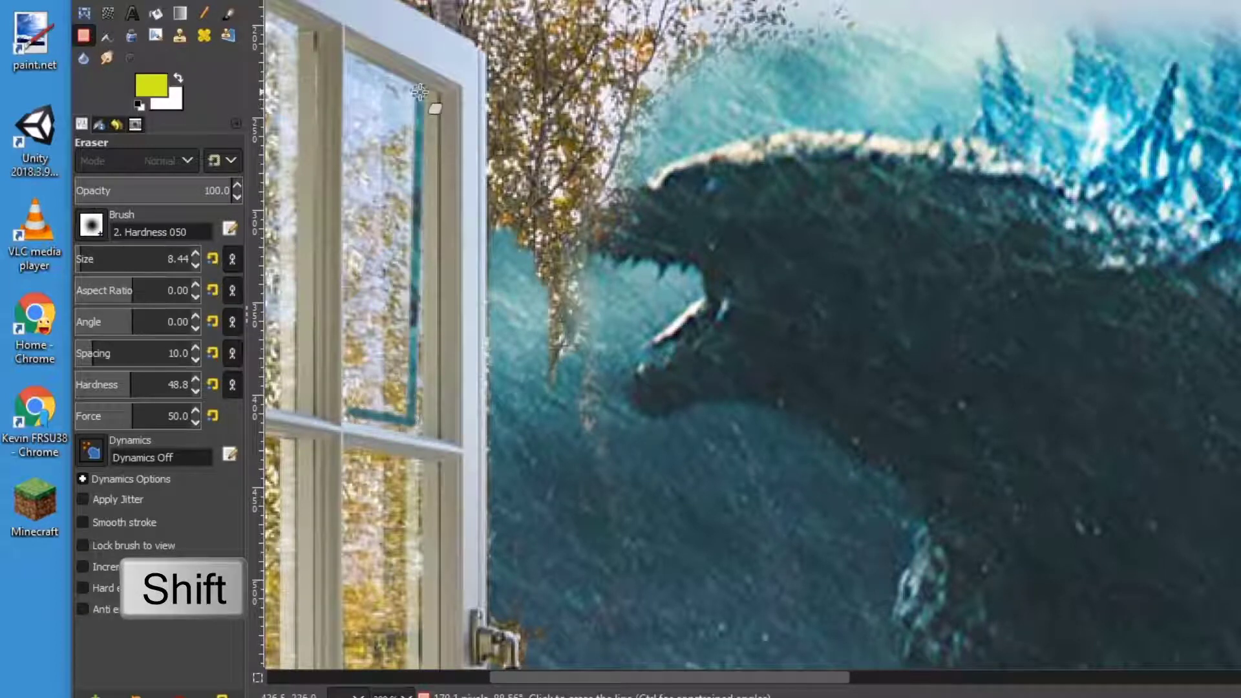
shift+click(349, 51)
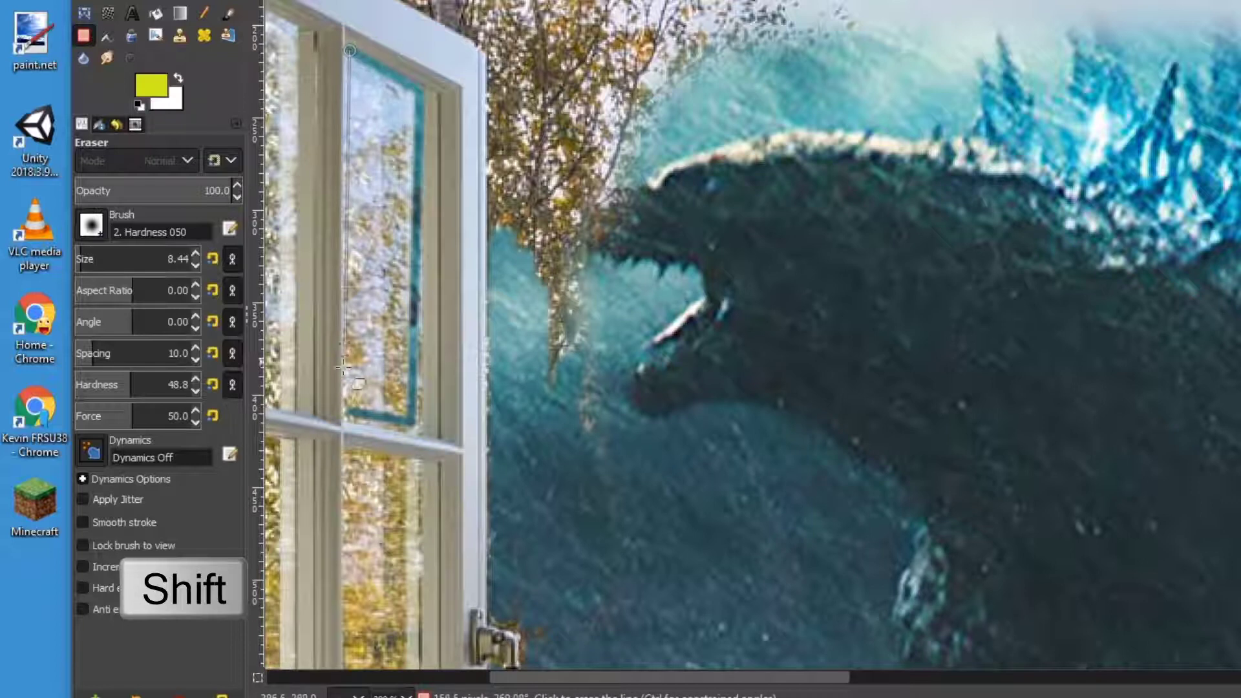
shift+click(349, 413)
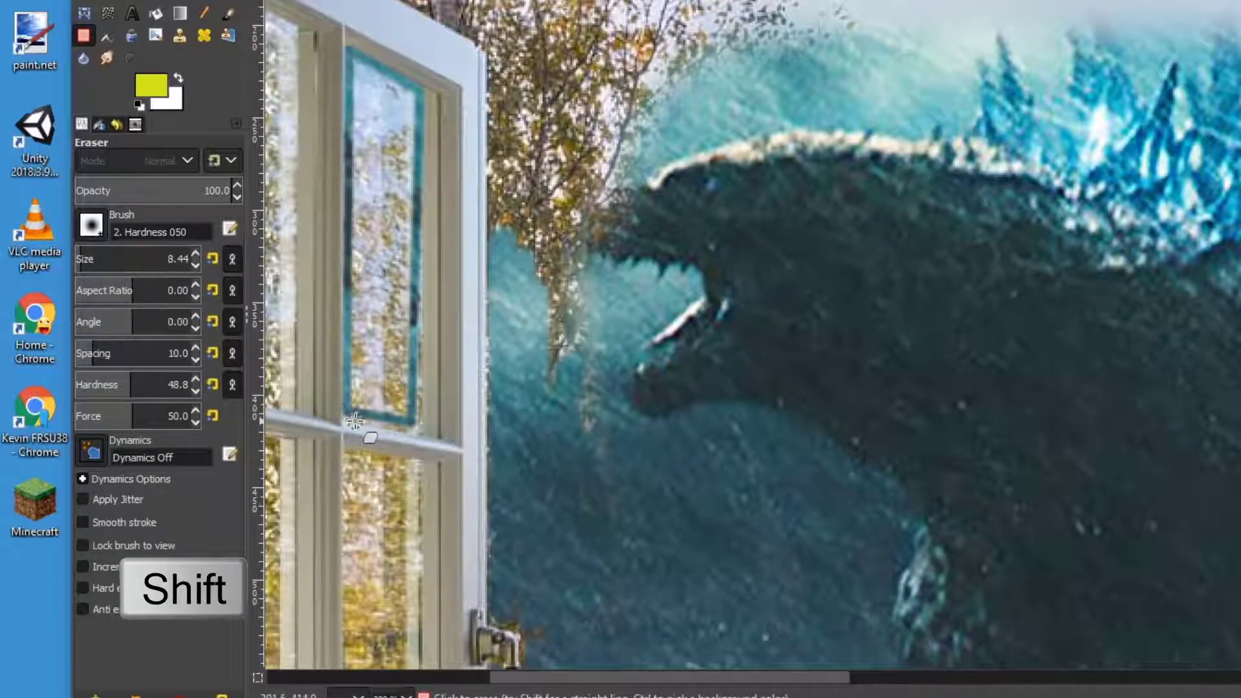
shift+click(377, 421)
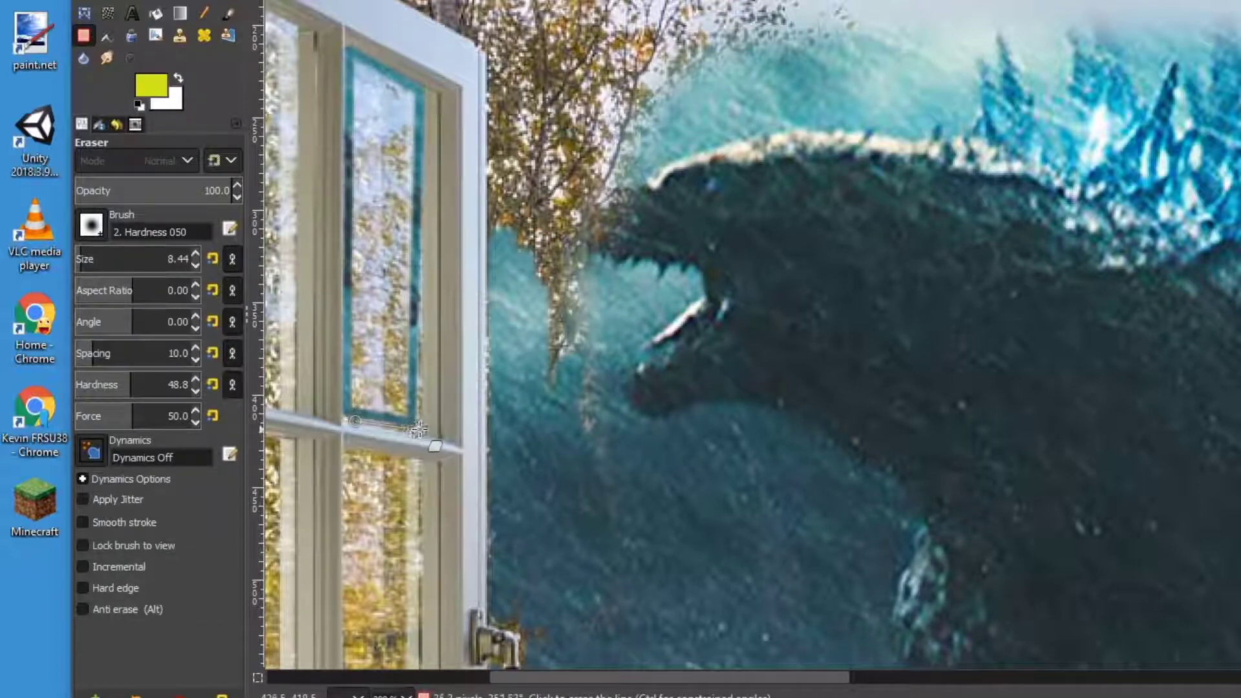
shift+click(419, 427)
shift+click(421, 215)
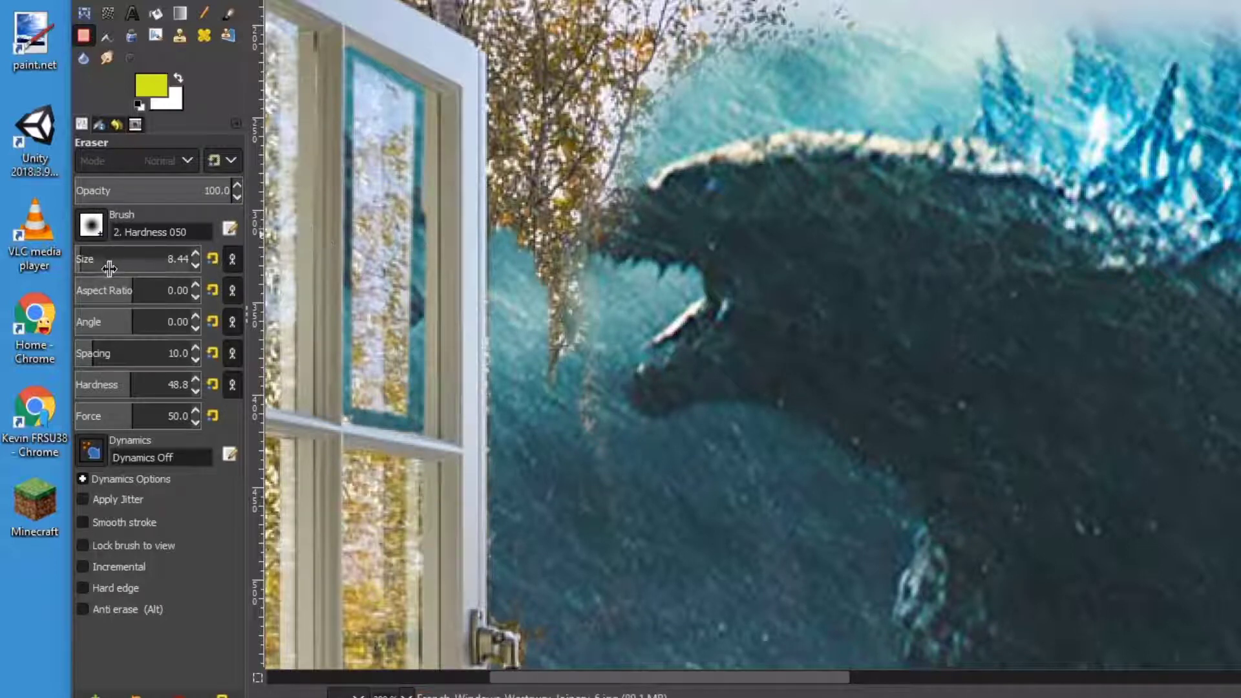
Set the eraser size to 17.04 and erase the outdoor view inside the outlined upper pane with long vertical lines.
click(94, 254)
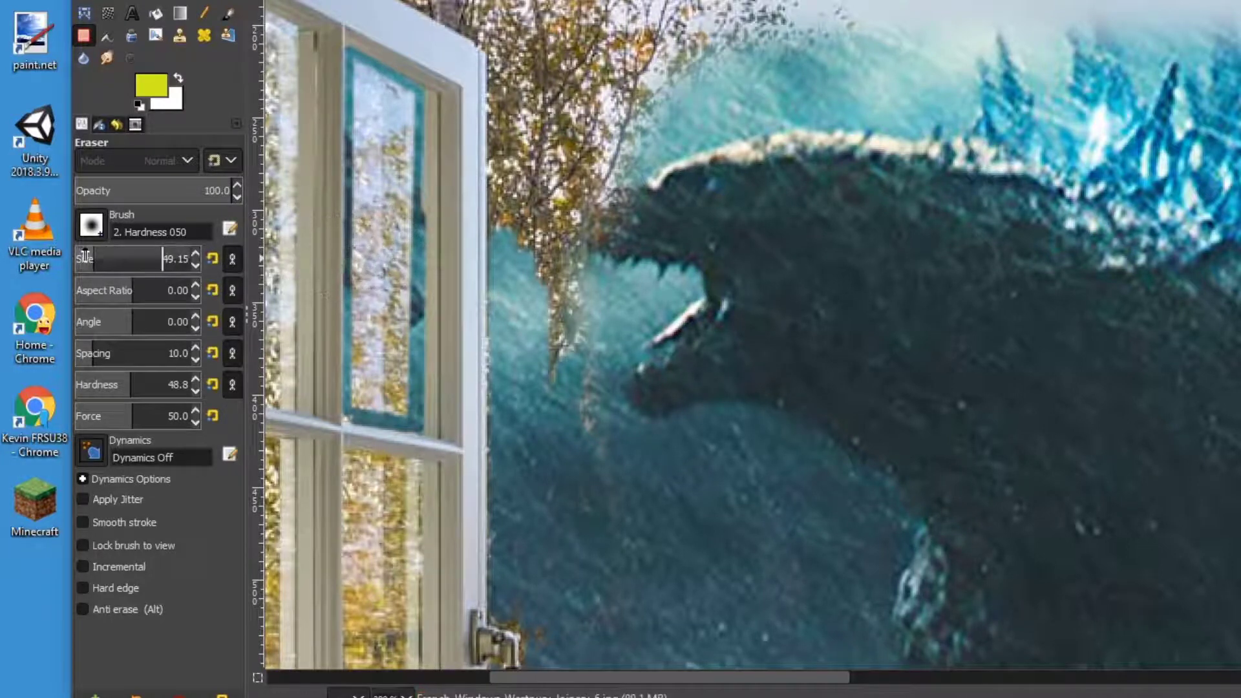
click(84, 255)
drag(366, 226, 363, 394)
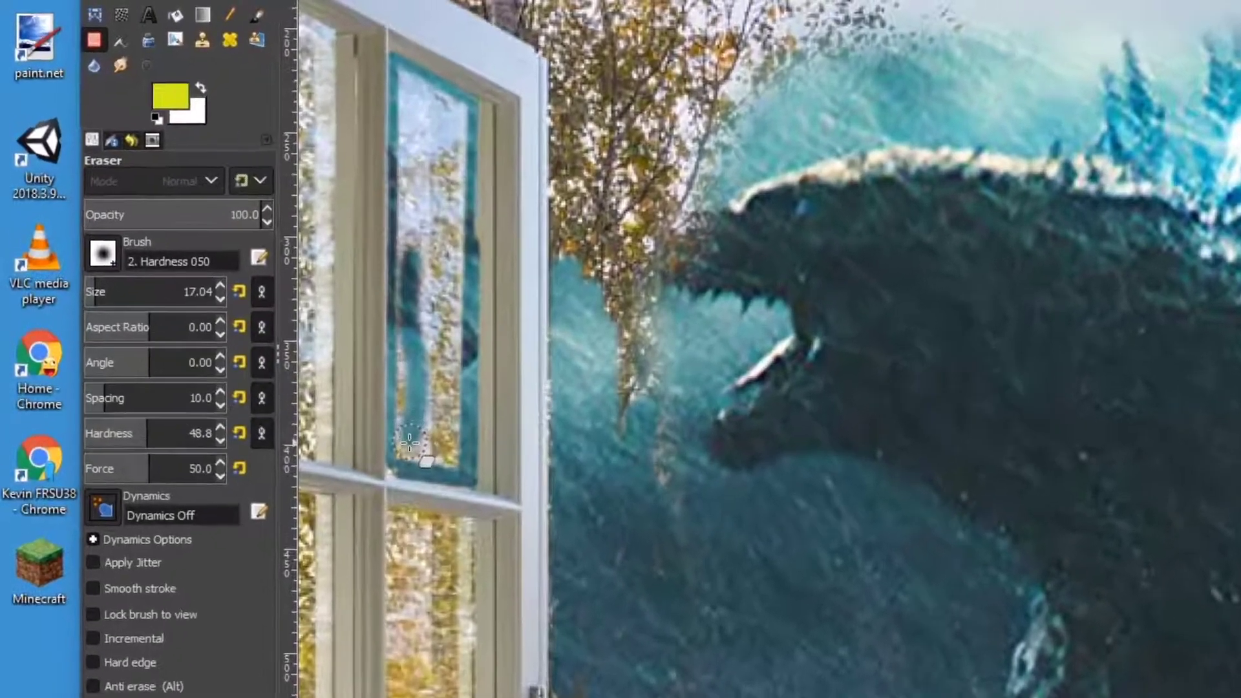
mouse_move(409, 442)
mouse_down()
mouse_move(400, 349)
mouse_move(400, 444)
mouse_move(455, 454)
mouse_up()
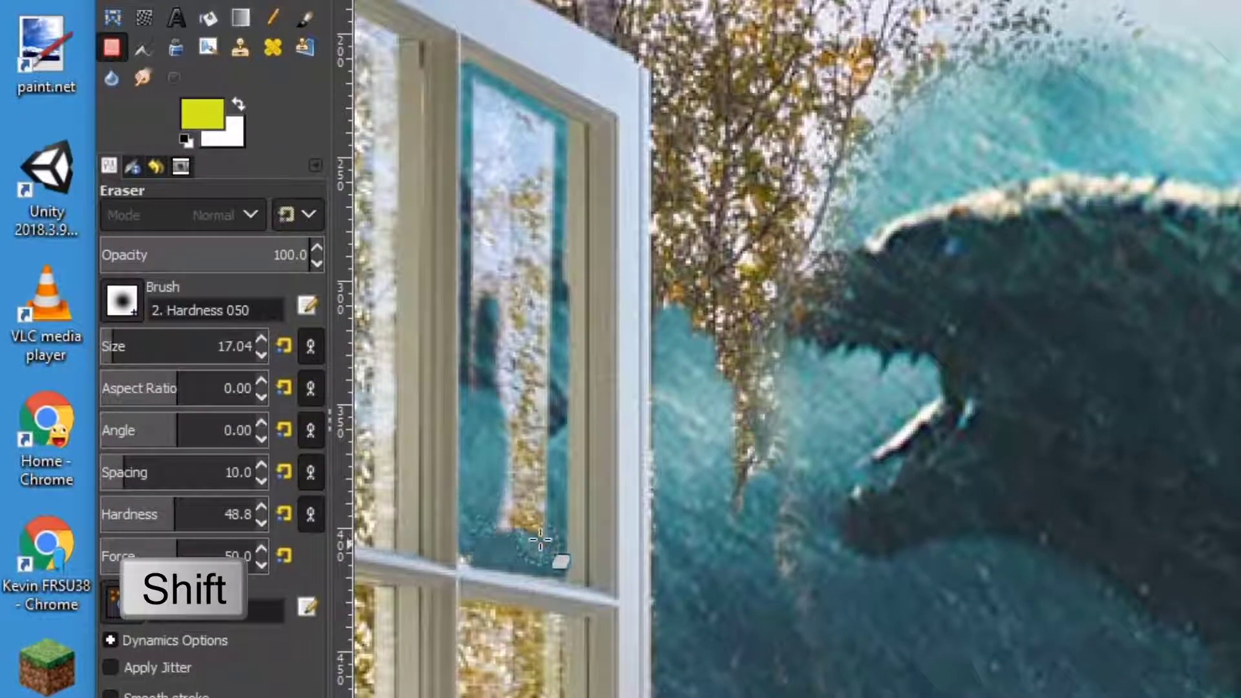
mouse_move(540, 539)
mouse_down()
mouse_move(545, 395)
mouse_move(522, 217)
mouse_move(544, 127)
mouse_up()
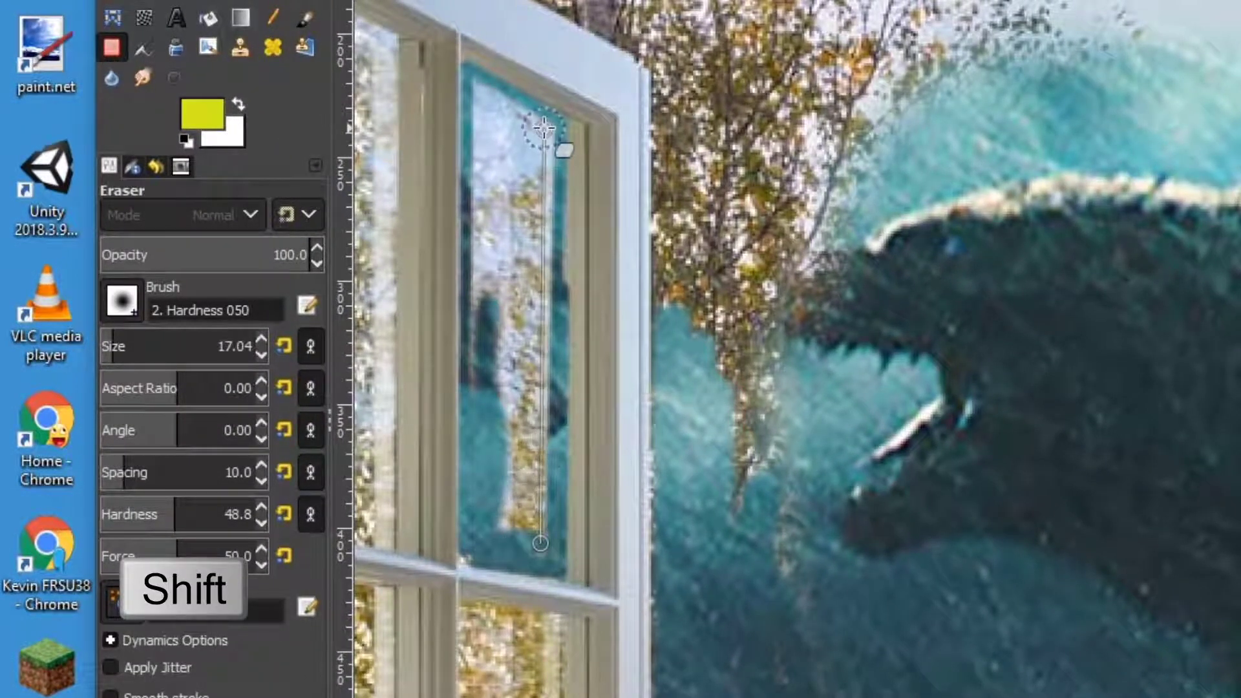
shift+click(482, 92)
shift+click(482, 342)
shift+click(500, 122)
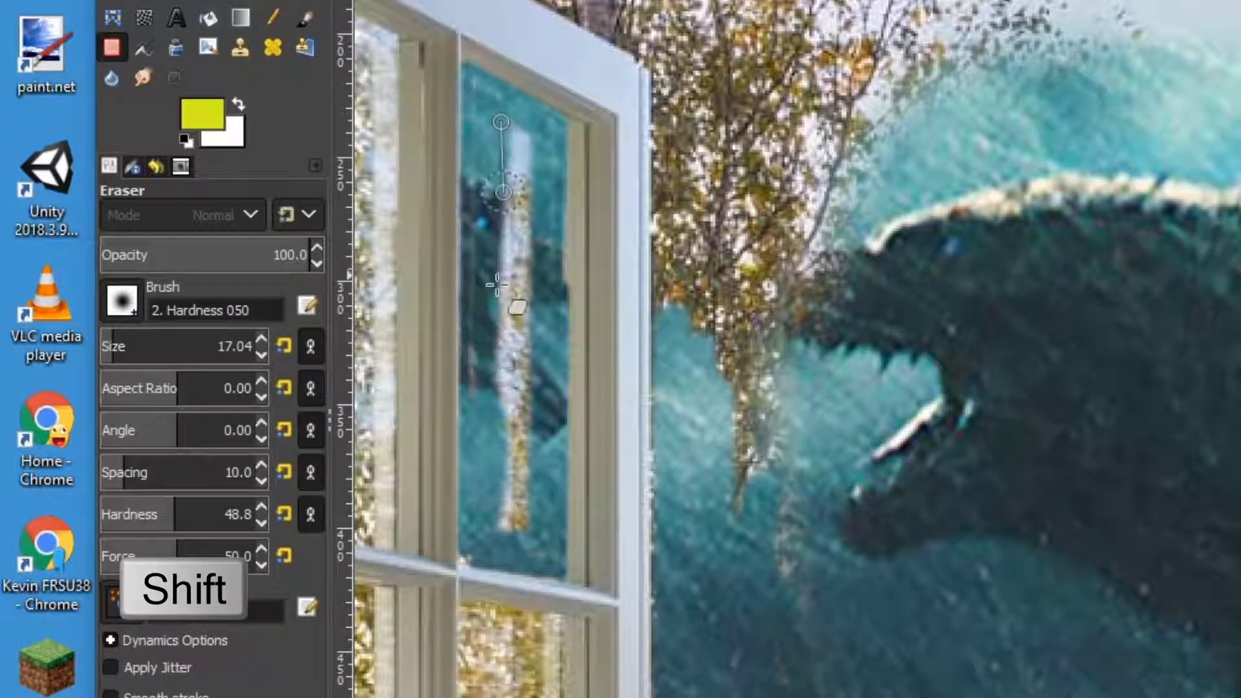
shift+click(501, 499)
shift+click(521, 139)
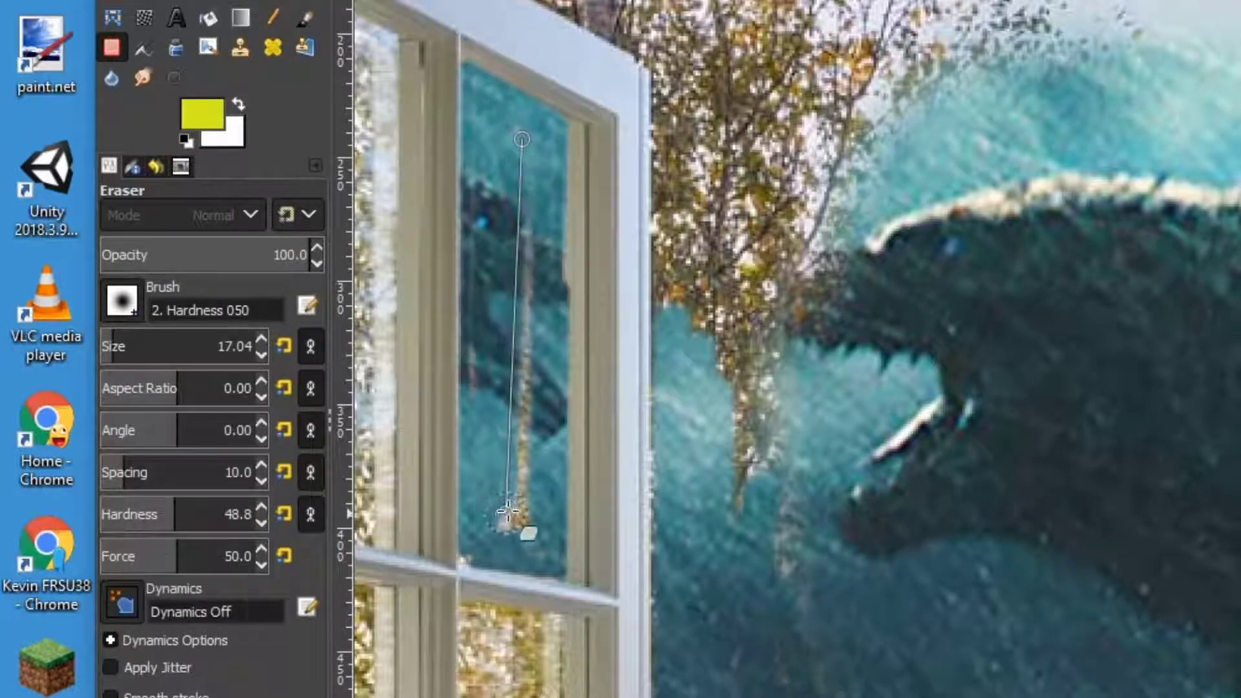
shift+click(508, 512)
Erase straight lines around the inner edges of the pane directly below the cleared one.
scroll(510, 517, down, 5)
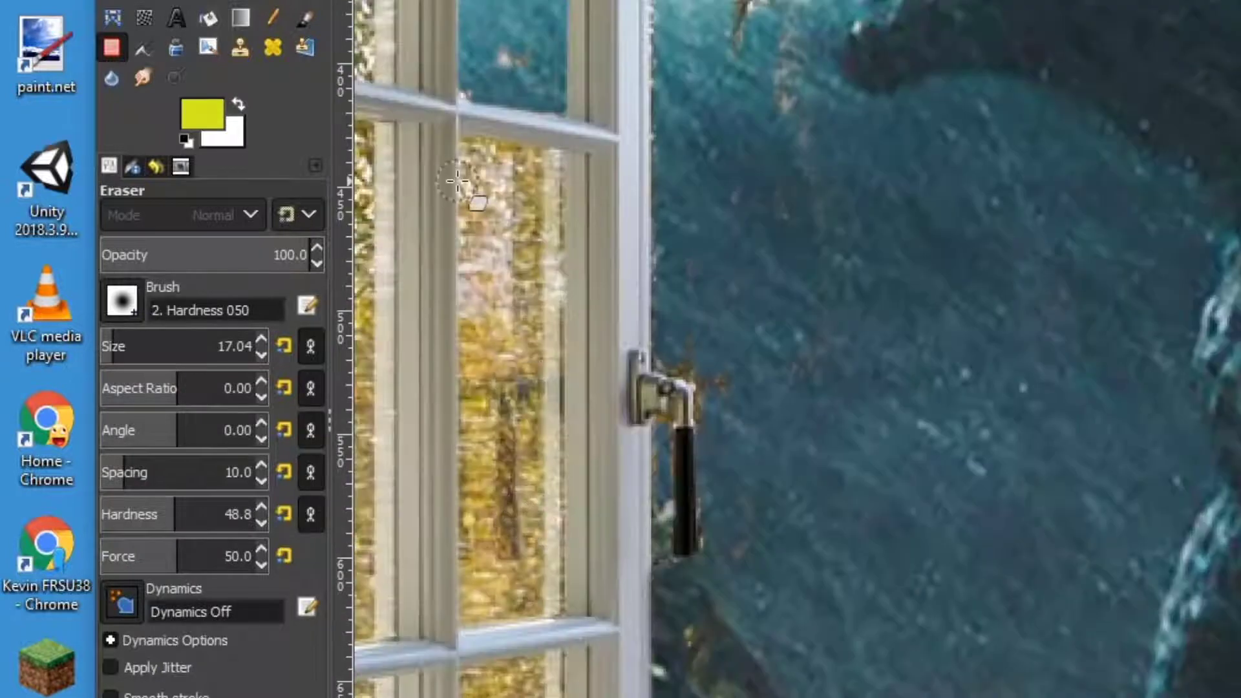
click(478, 160)
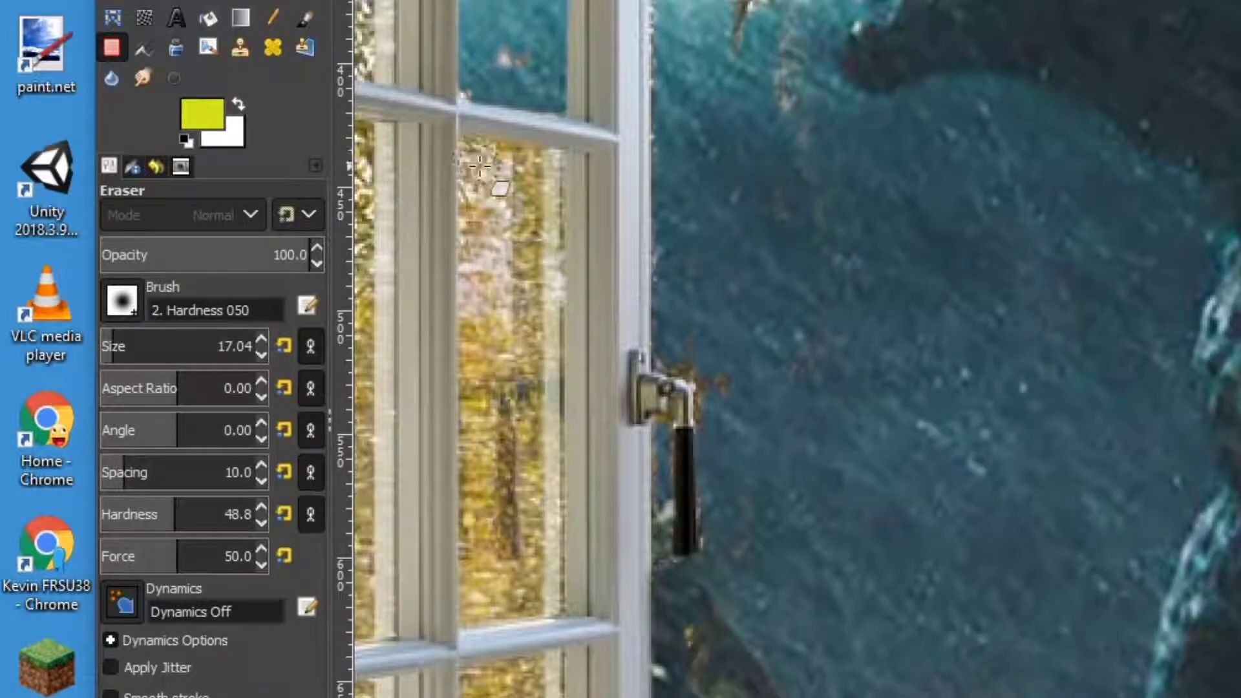
shift+click(539, 171)
shift+click(544, 596)
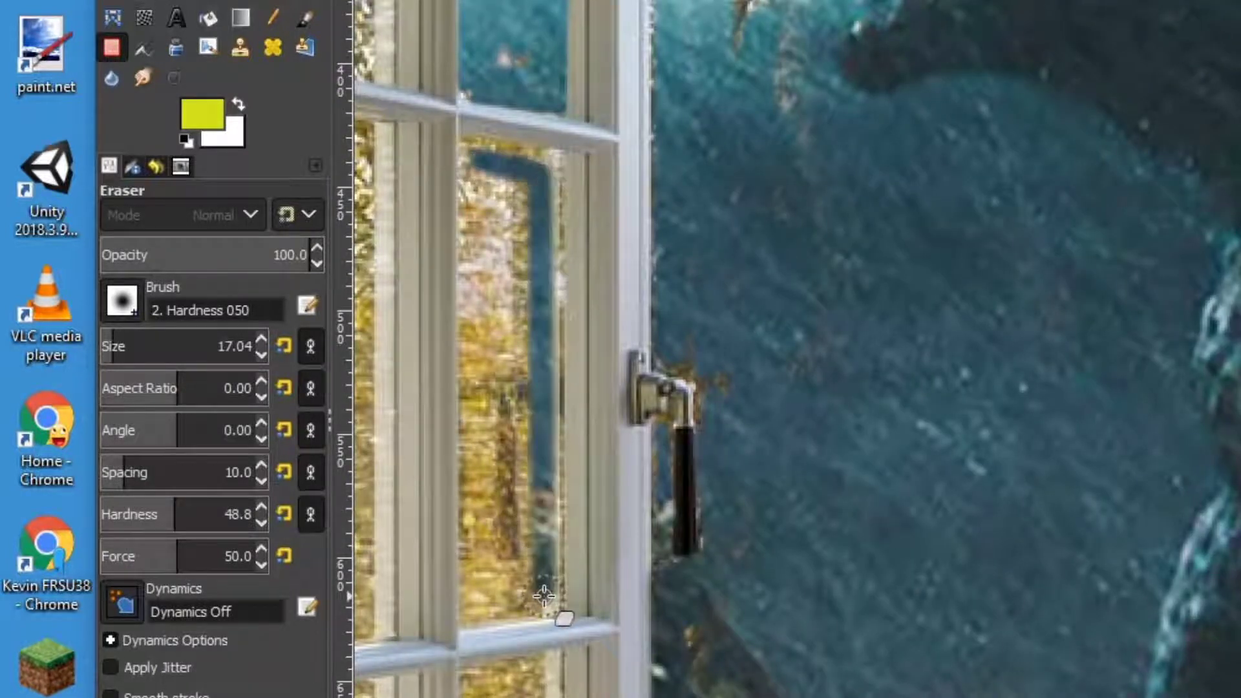
shift+click(471, 614)
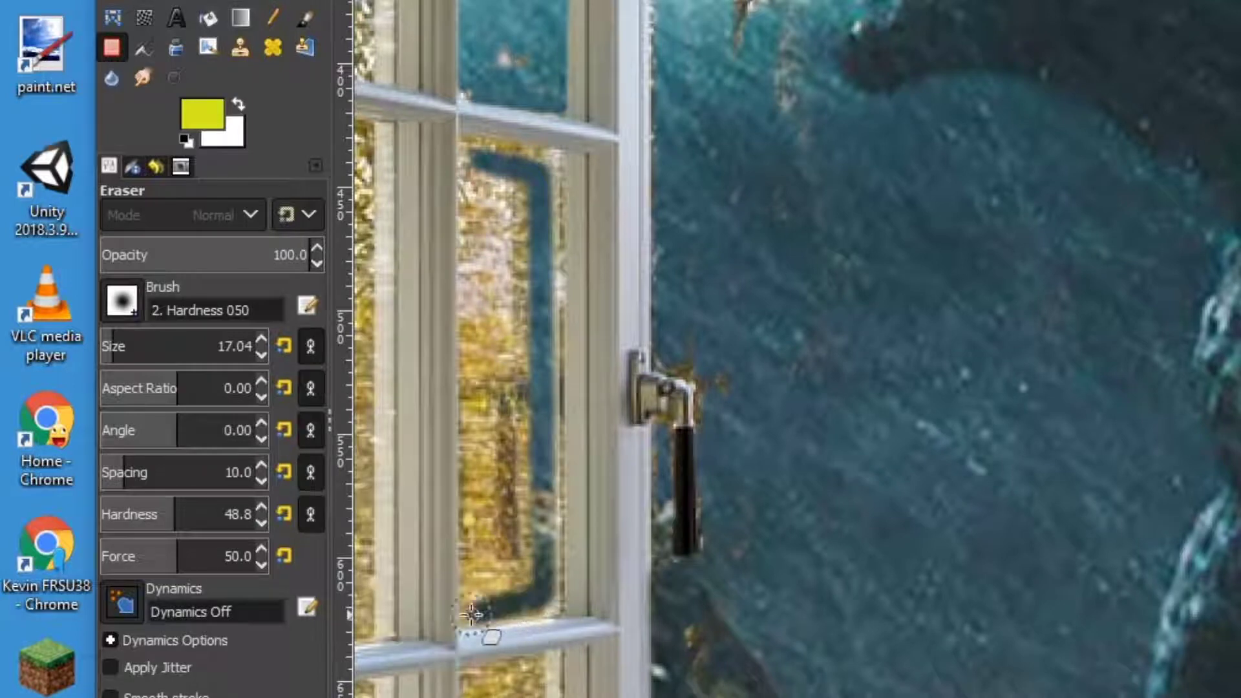
shift+click(464, 155)
Erase the outdoor view inside the outlined middle pane with long vertical lines and clear the leftover strips along its outer and upper edges.
shift+click(491, 582)
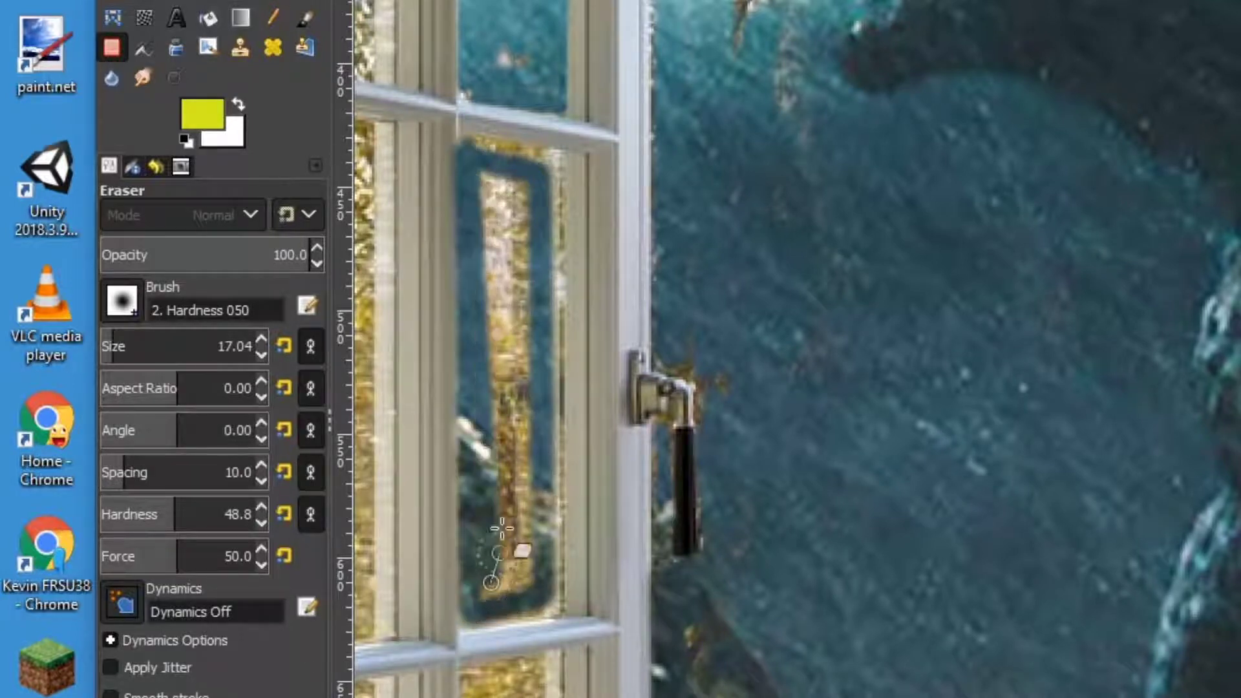
shift+click(485, 177)
shift+click(498, 583)
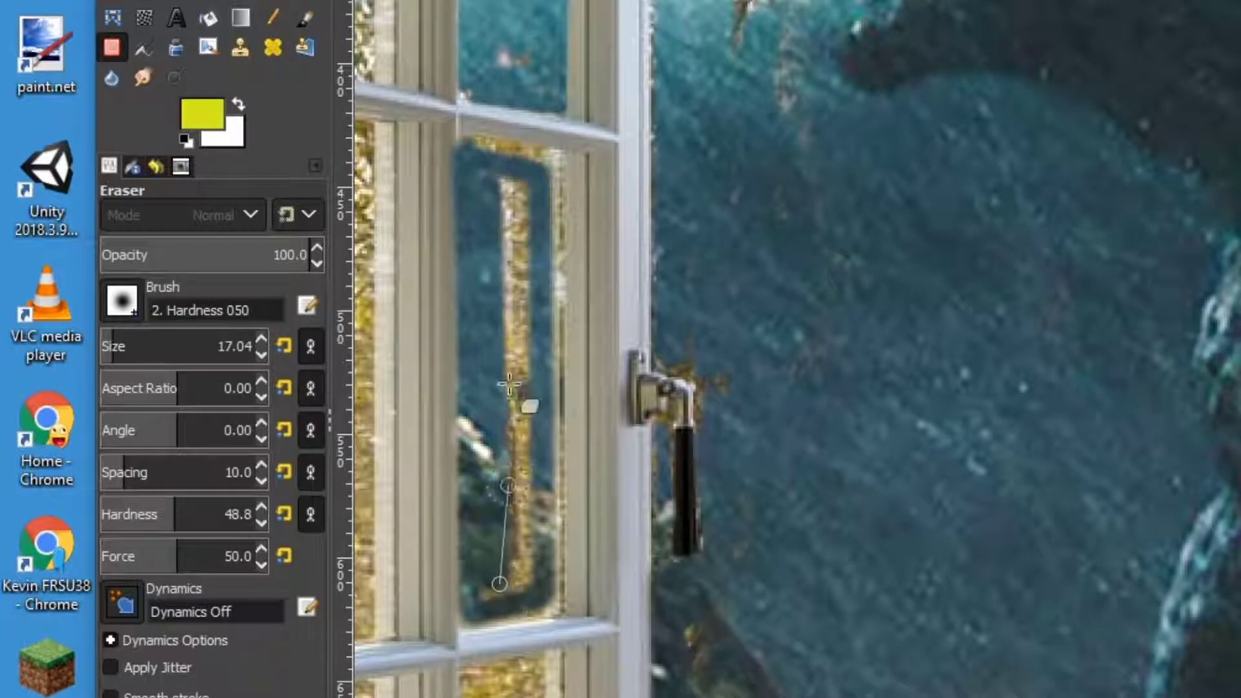
shift+click(509, 185)
shift+click(520, 583)
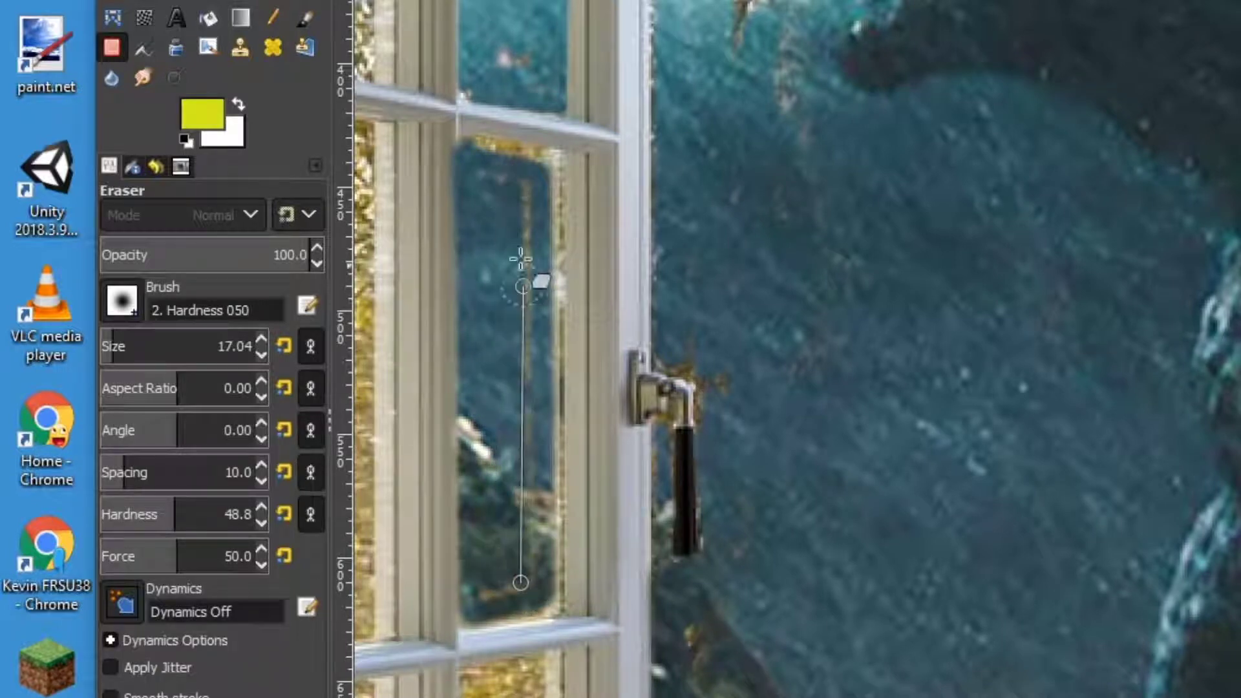
shift+click(526, 201)
shift+click(512, 584)
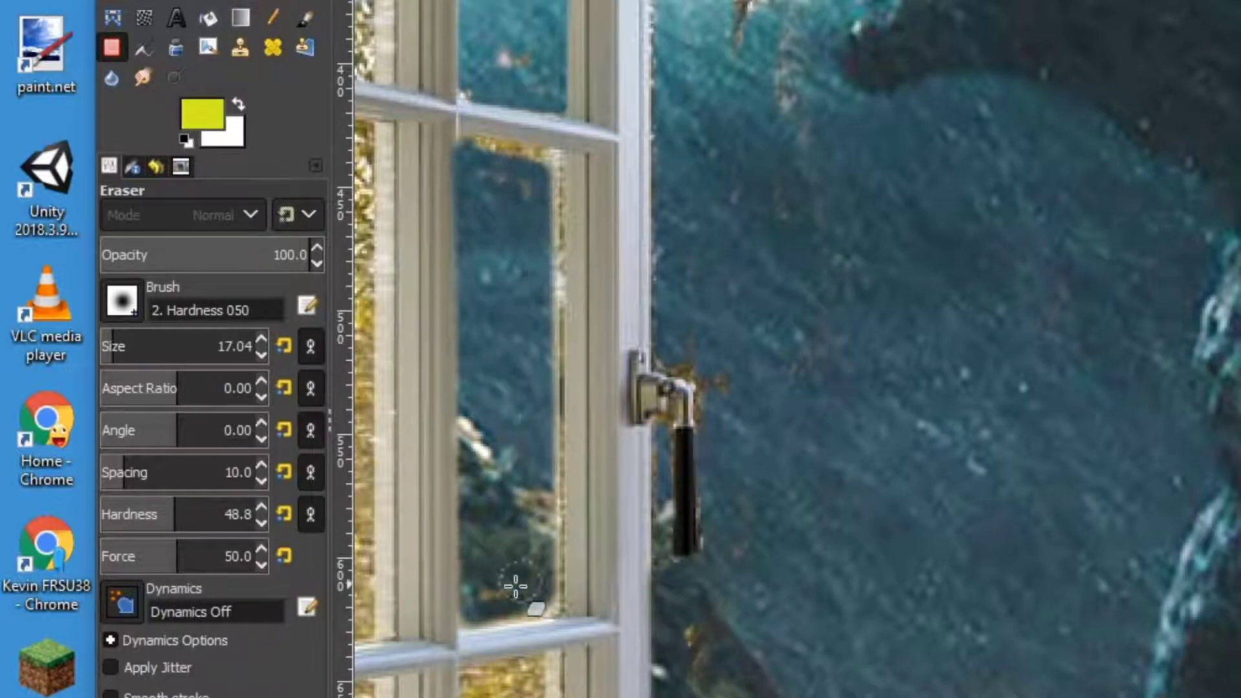
click(546, 596)
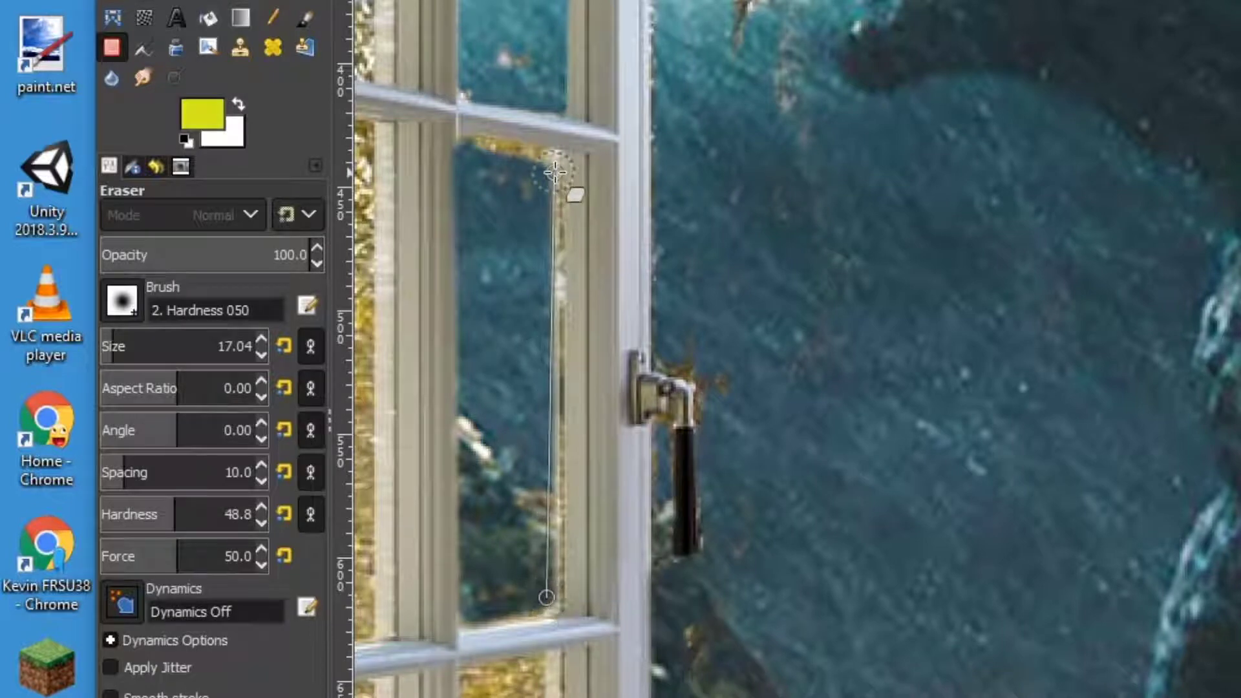
shift+click(549, 163)
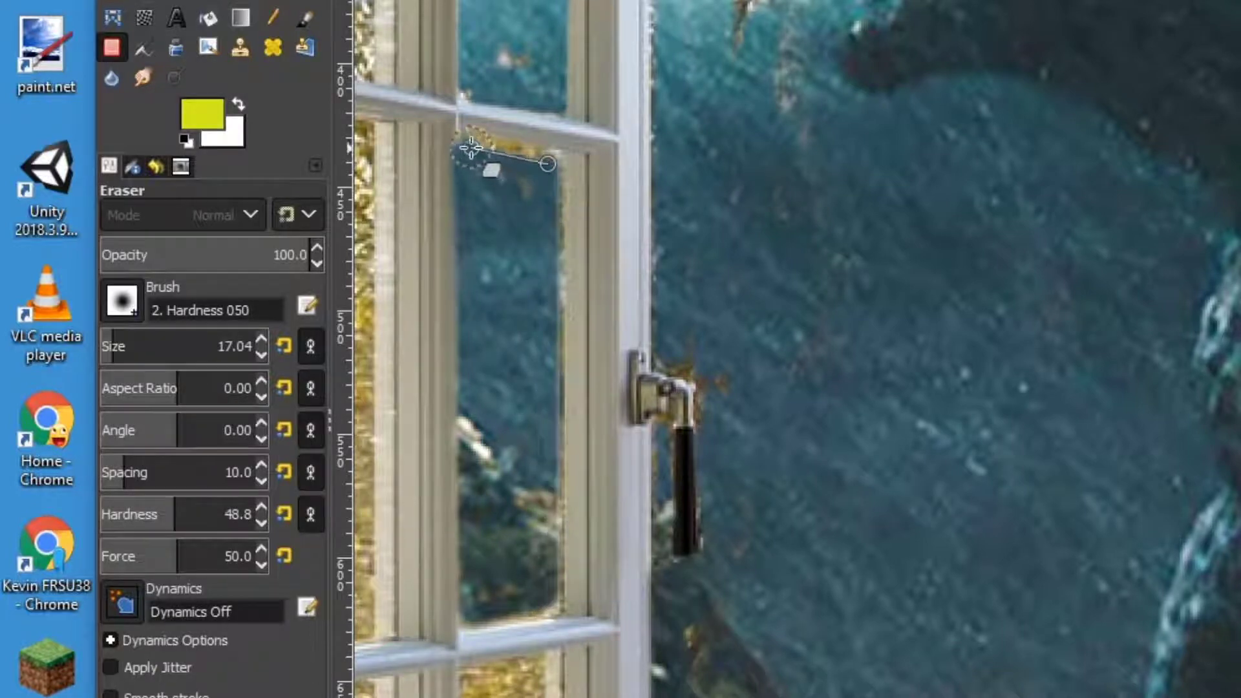
Make a rectangular selection over the upper pane of the right fixed window and delete the sky and tree inside it.
scroll(565, 423, down, 4)
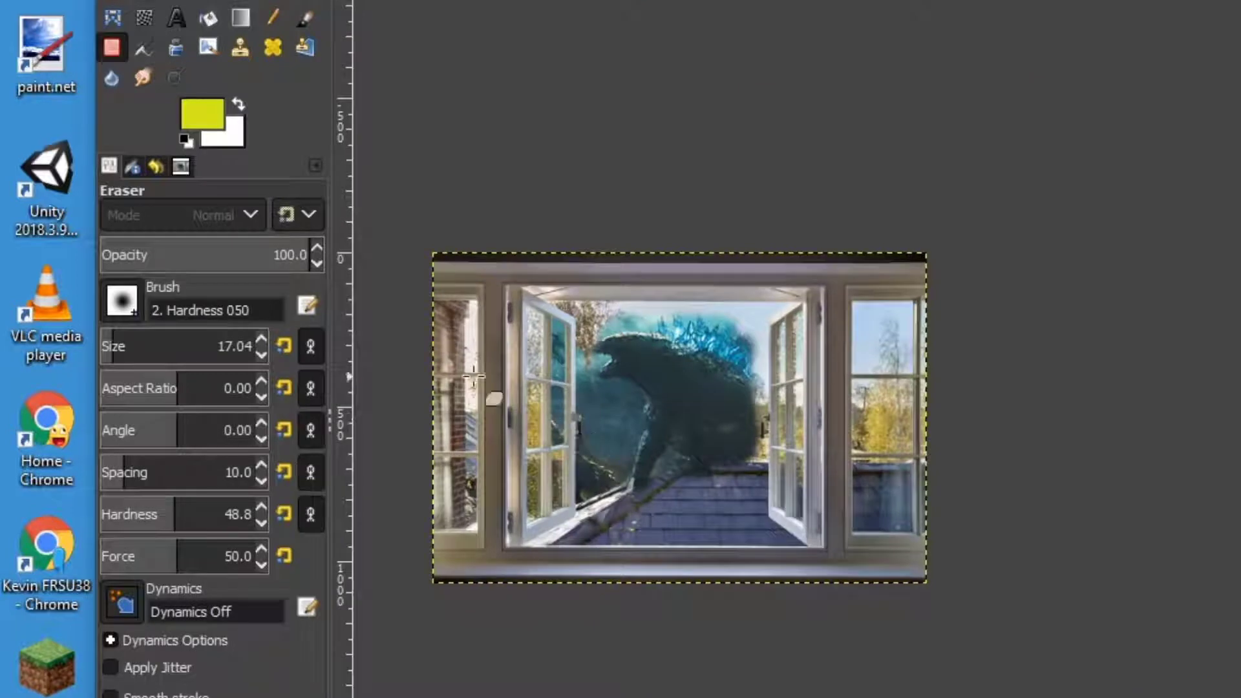
scroll(472, 396, up, 2)
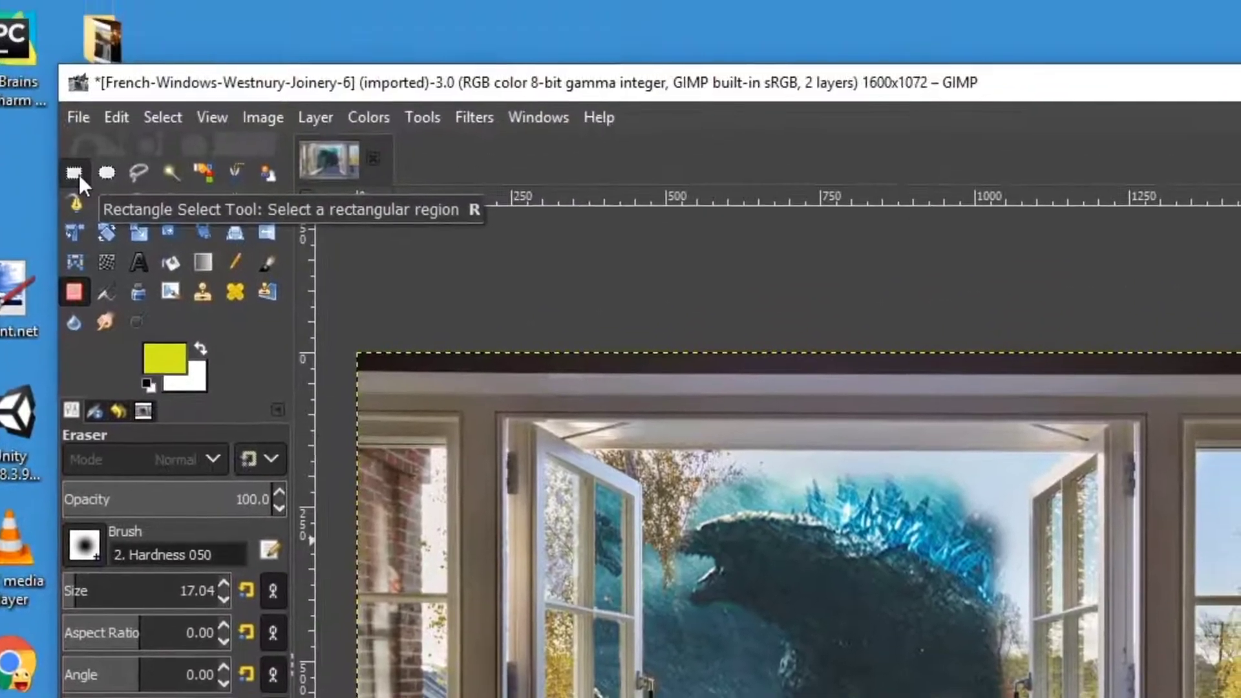
click(76, 173)
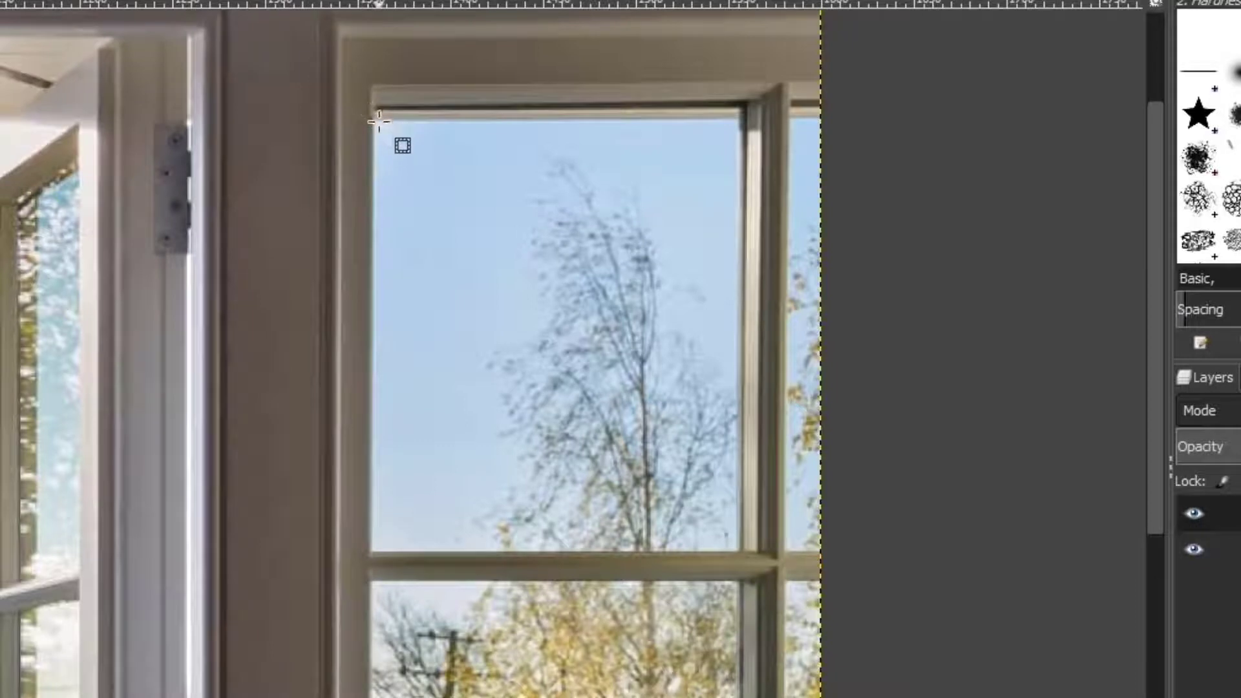
drag(373, 121, 713, 522)
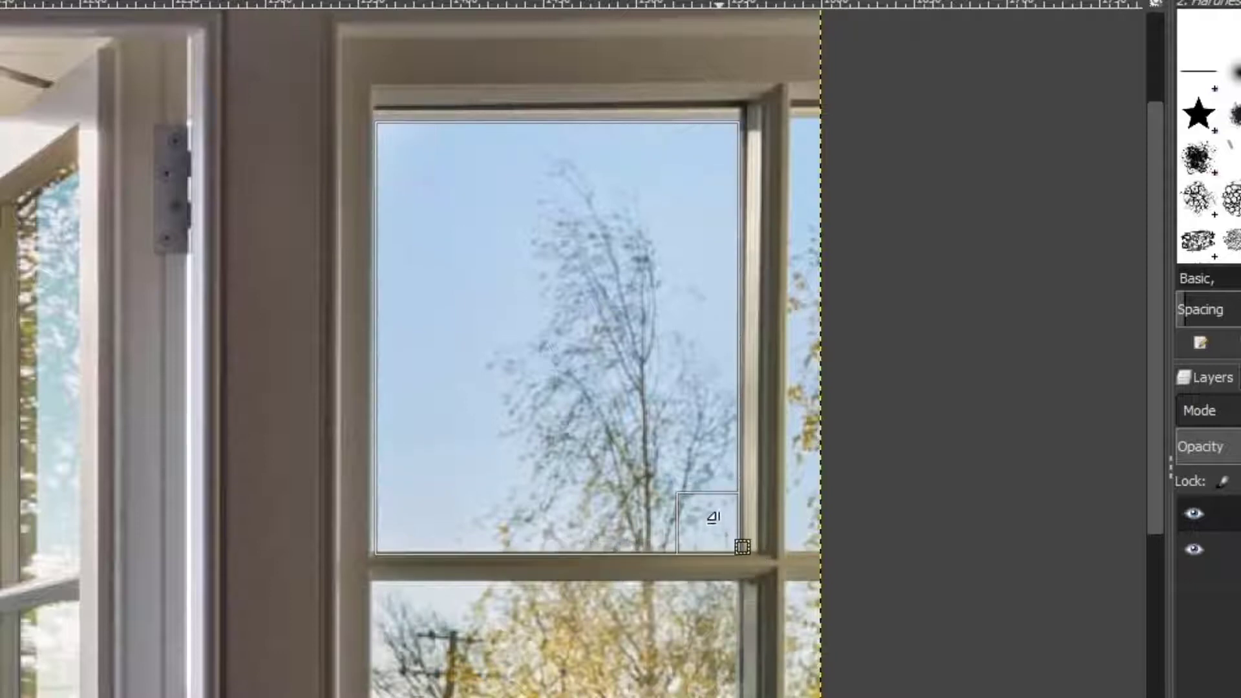
drag(718, 519, 717, 519)
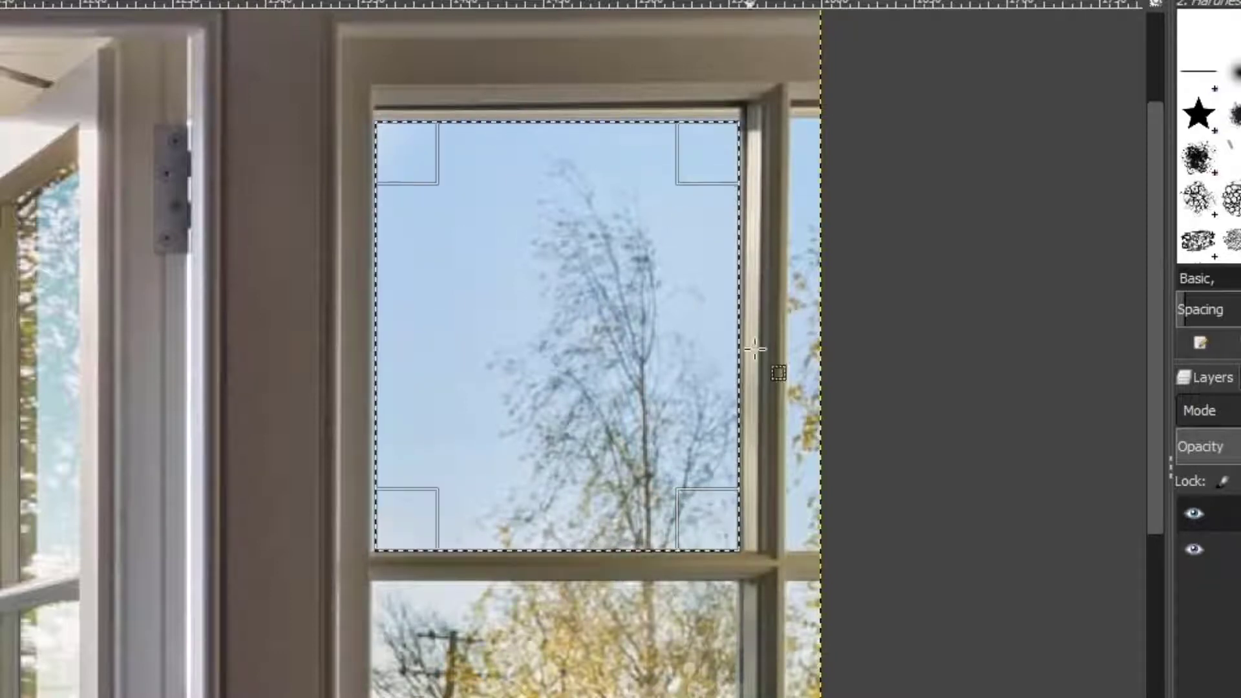
key(ctrl+v)
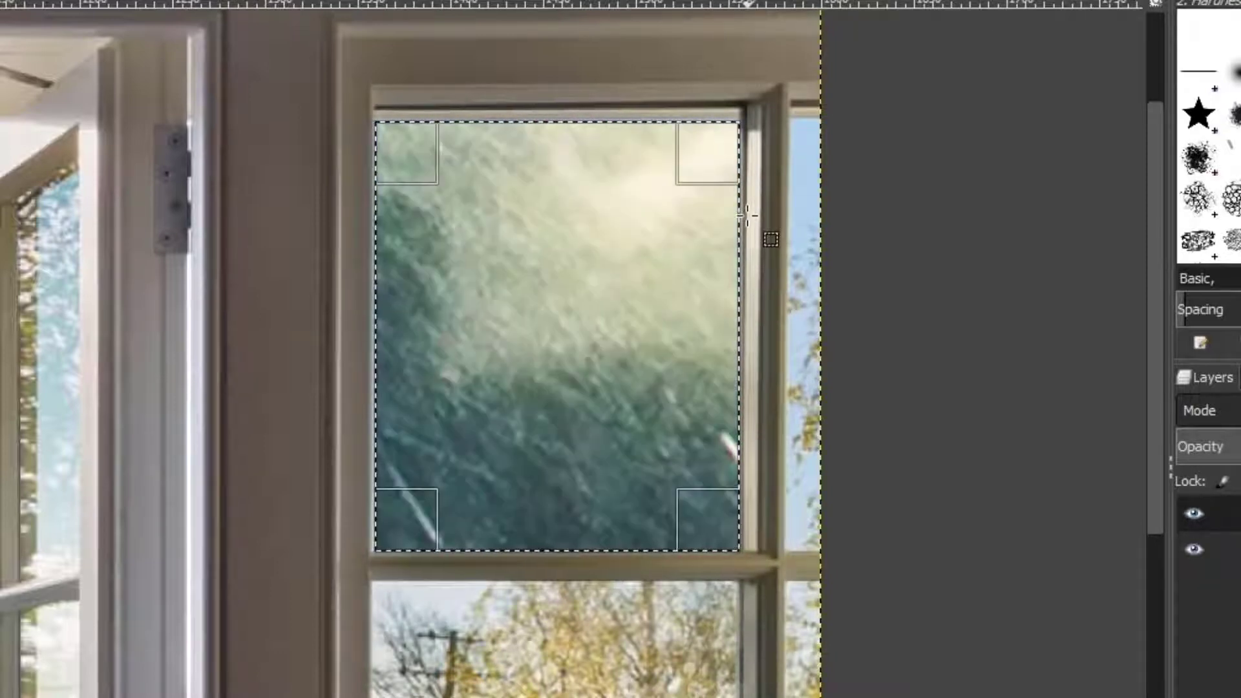
Move the rectangular selection to the pane directly below, resize it to 199 × 241 px to fit the glass, and delete its contents.
scroll(576, 335, down, 6)
scroll(576, 333, up, 4)
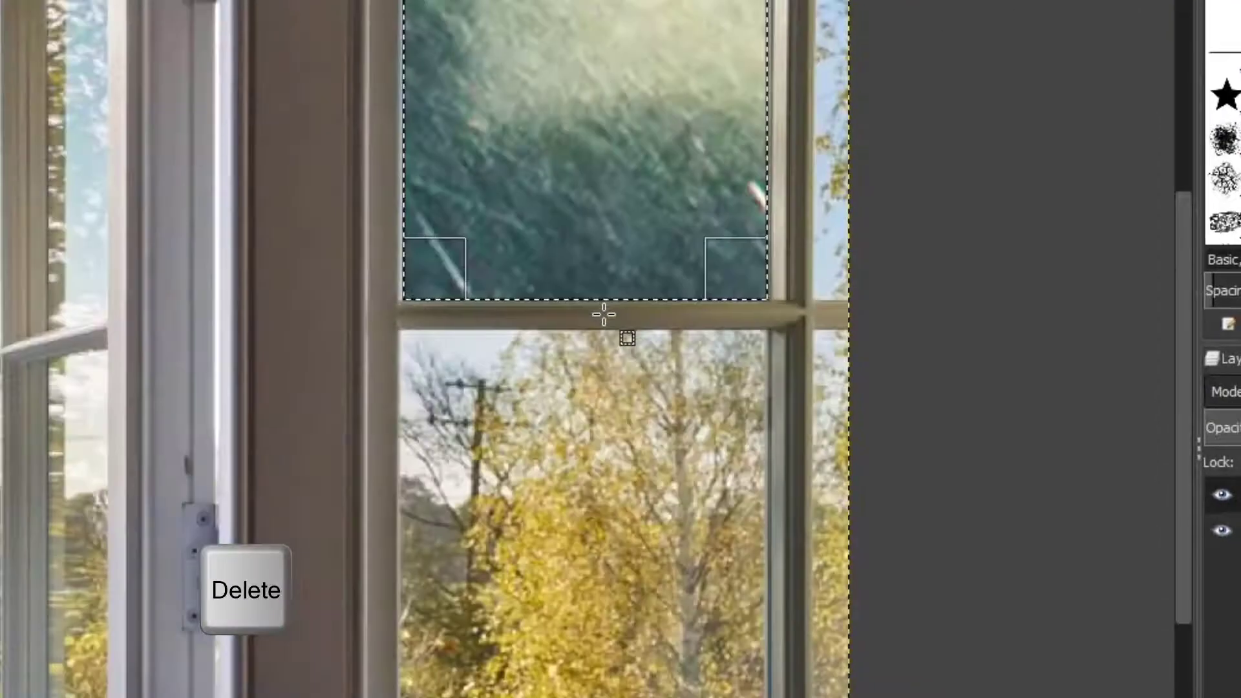
scroll(603, 315, up, 4)
drag(603, 299, 577, 591)
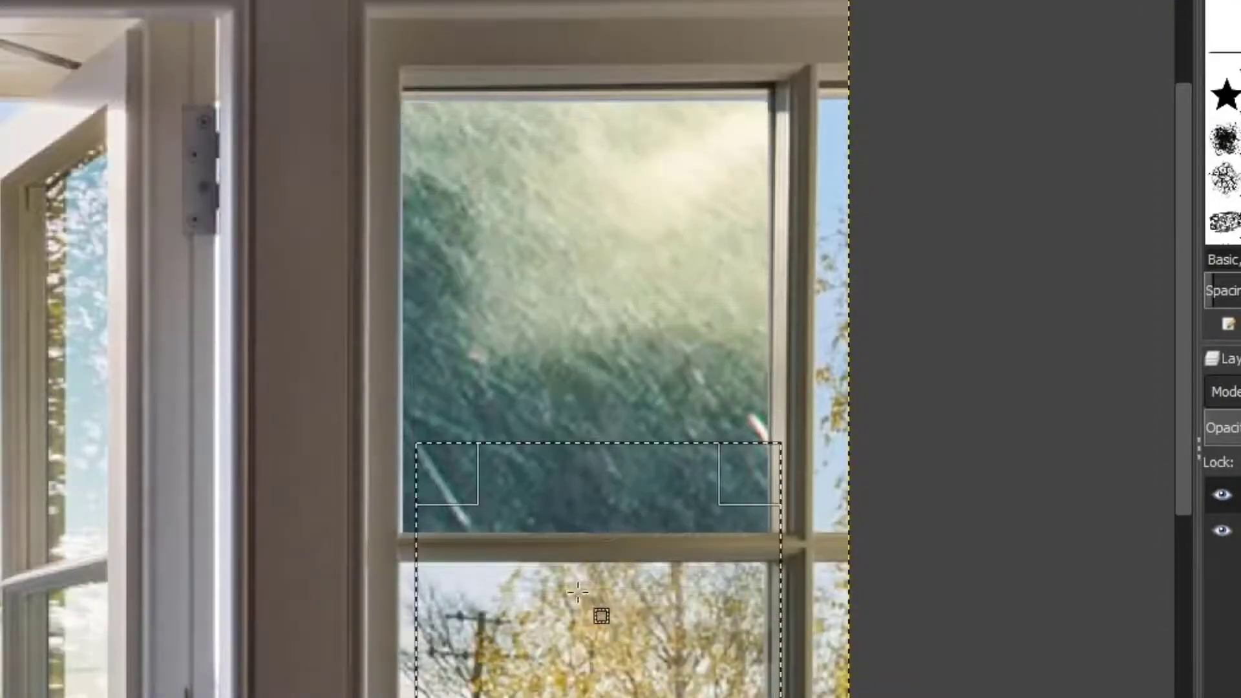
scroll(581, 485, down, 6)
scroll(591, 206, up, 4)
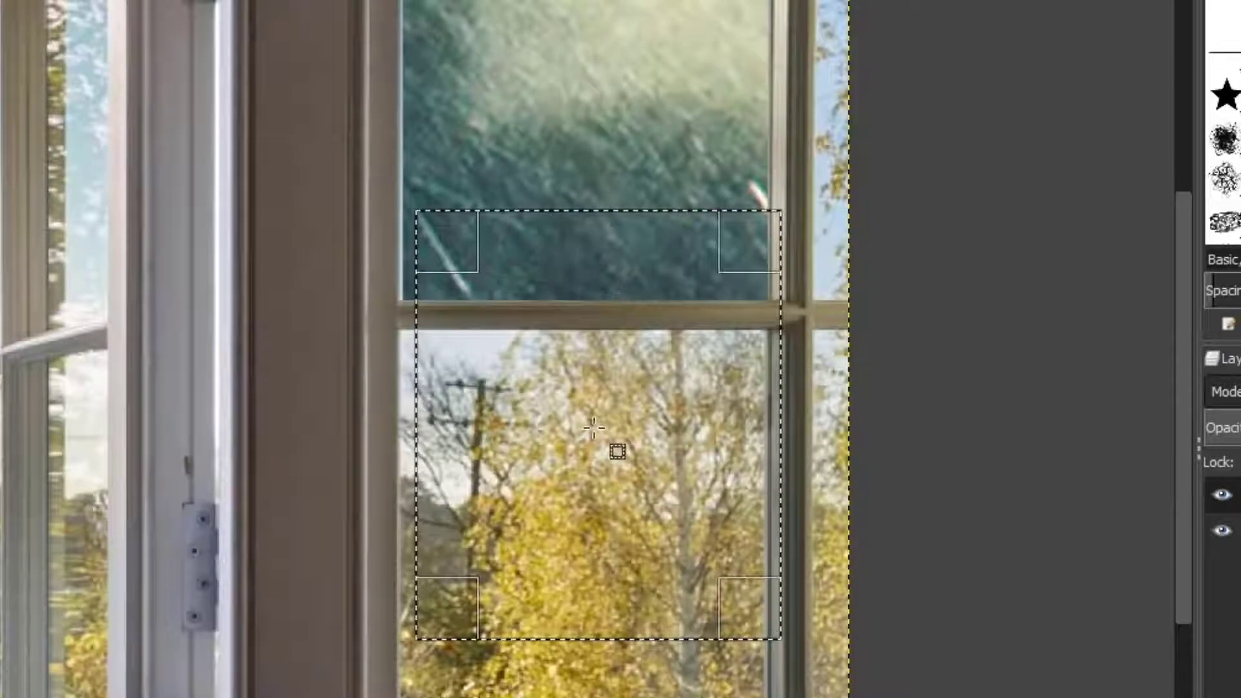
drag(593, 427, 577, 547)
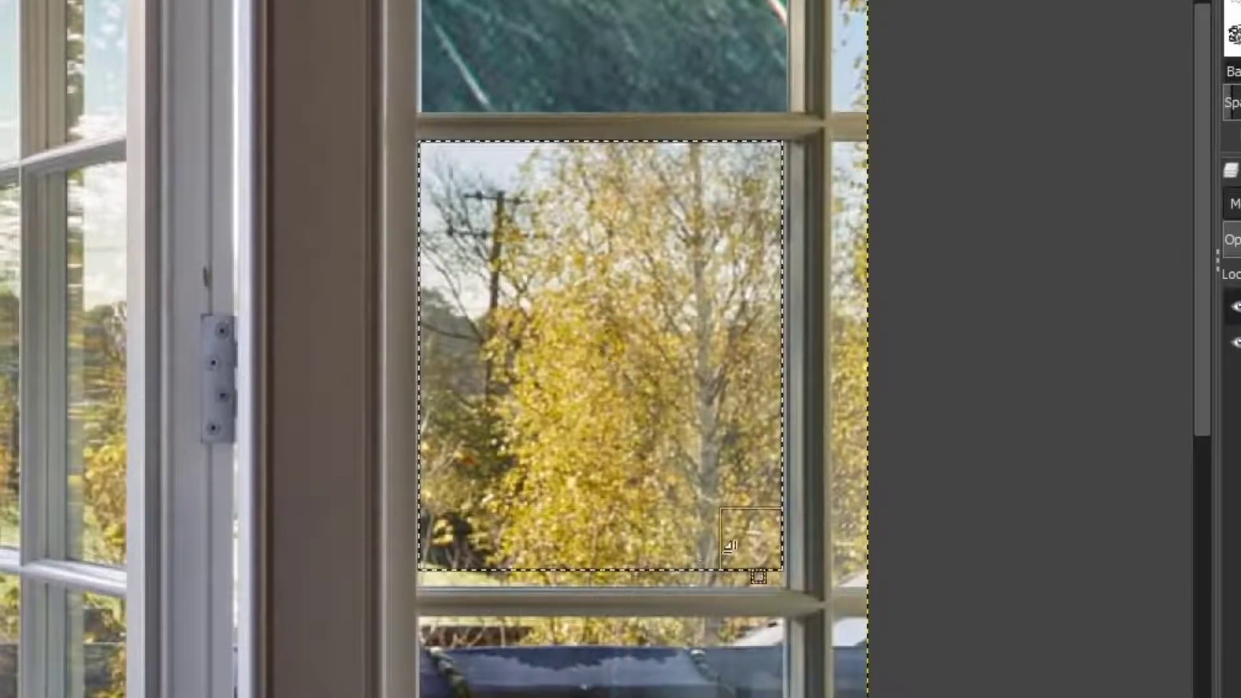
drag(729, 545, 756, 574)
drag(765, 188, 766, 188)
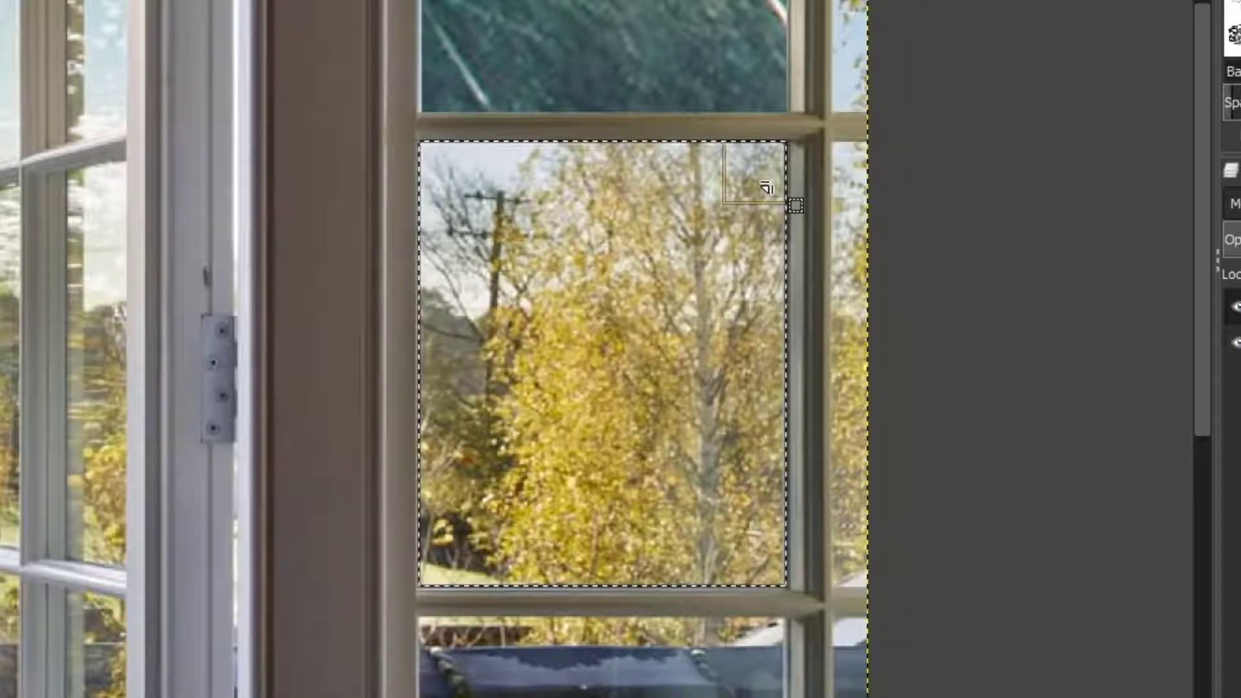
key(Delete)
Clear the rectangular selection so nothing in the image is selected.
scroll(732, 230, down, 5)
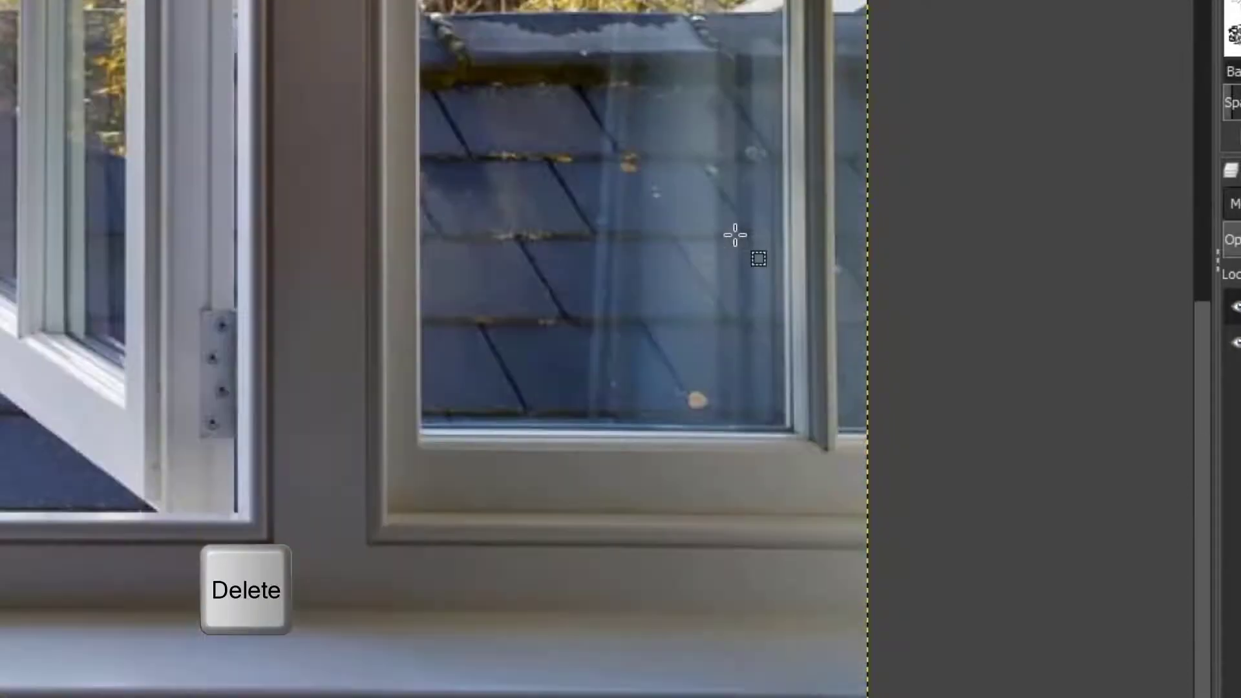
scroll(732, 229, up, 5)
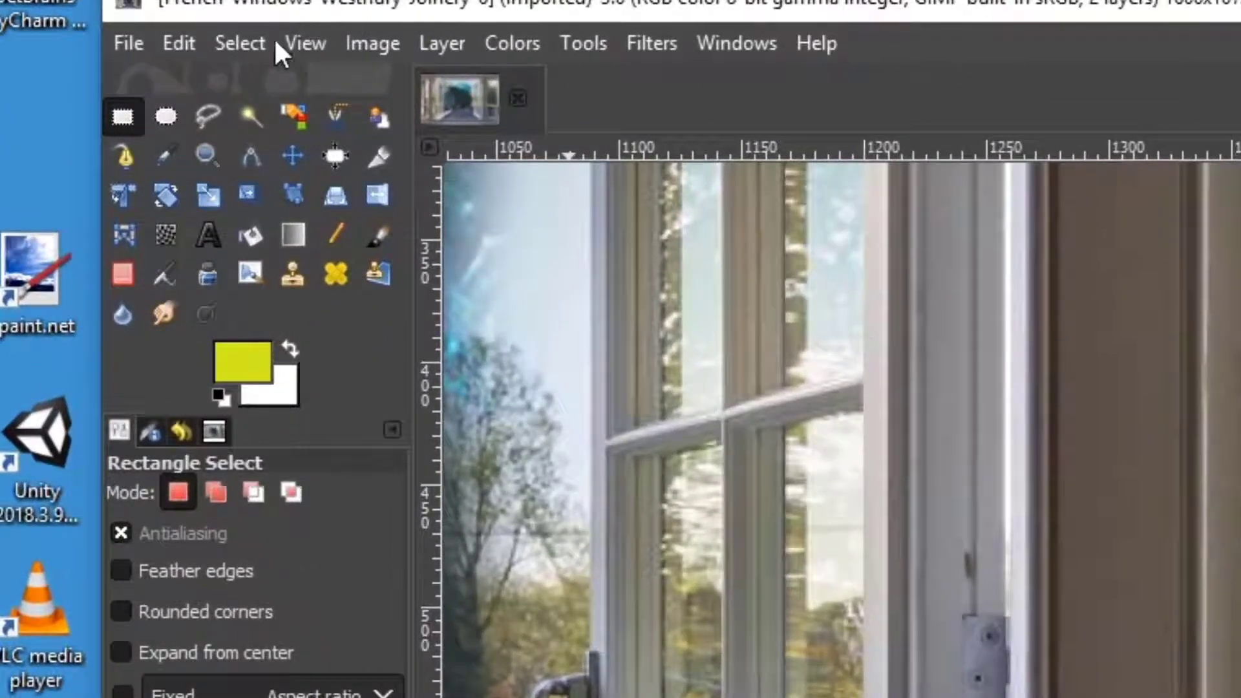
click(249, 40)
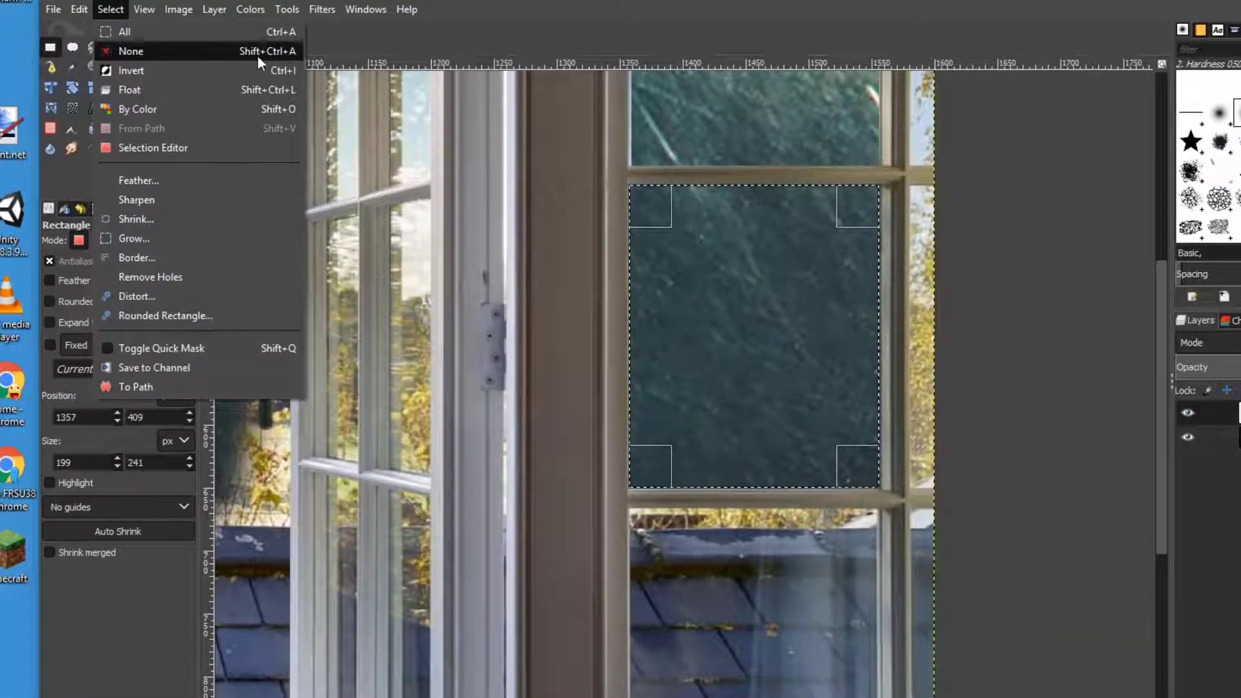
click(257, 56)
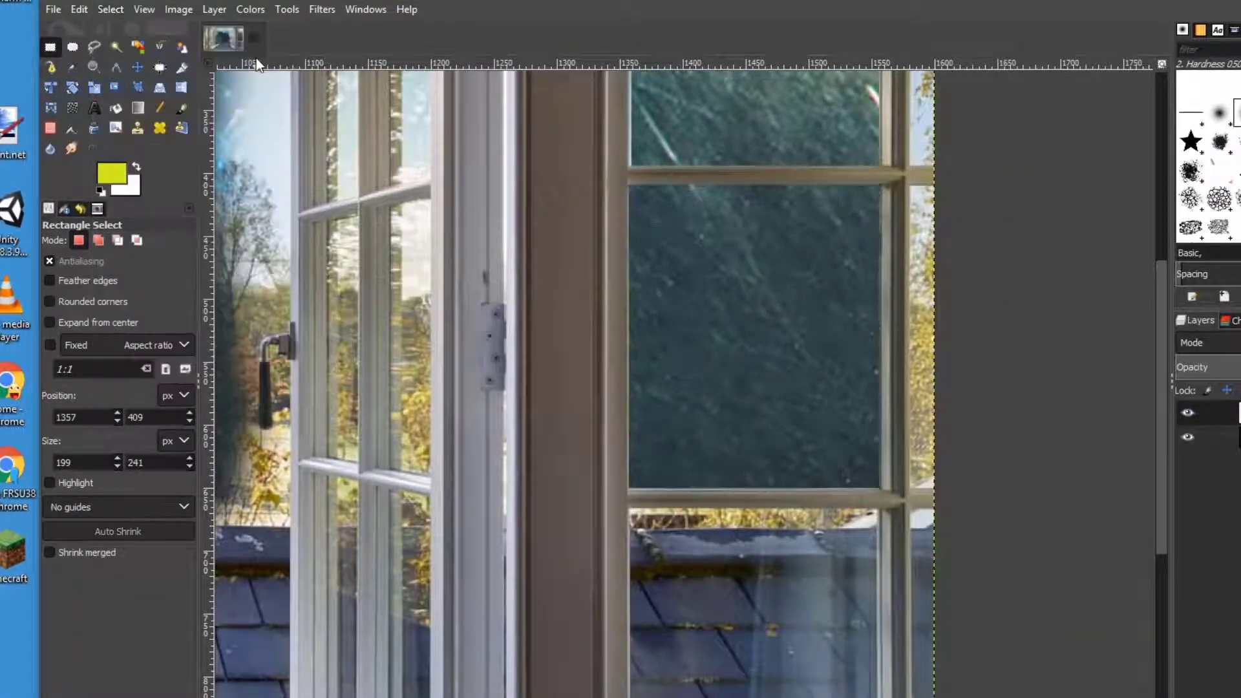
Erase the strip of foliage and sky above the roof in the right fixed window's lower pane with straight horizontal lines.
click(50, 128)
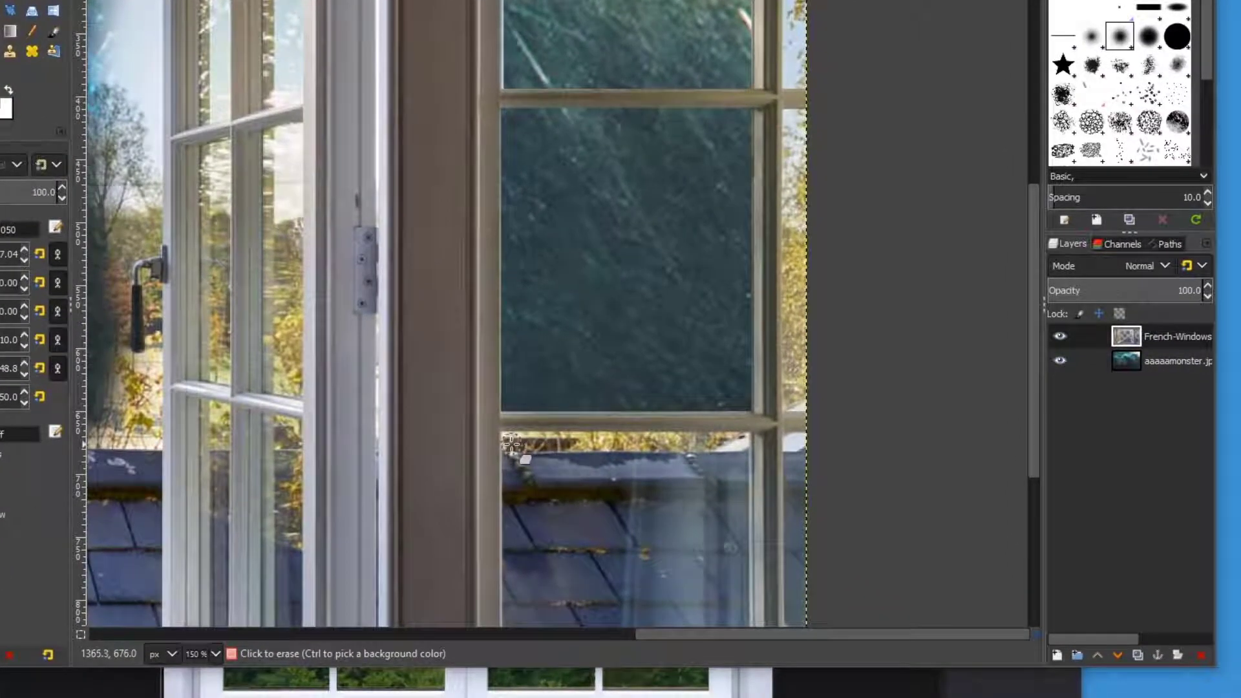
click(510, 443)
shift+click(739, 441)
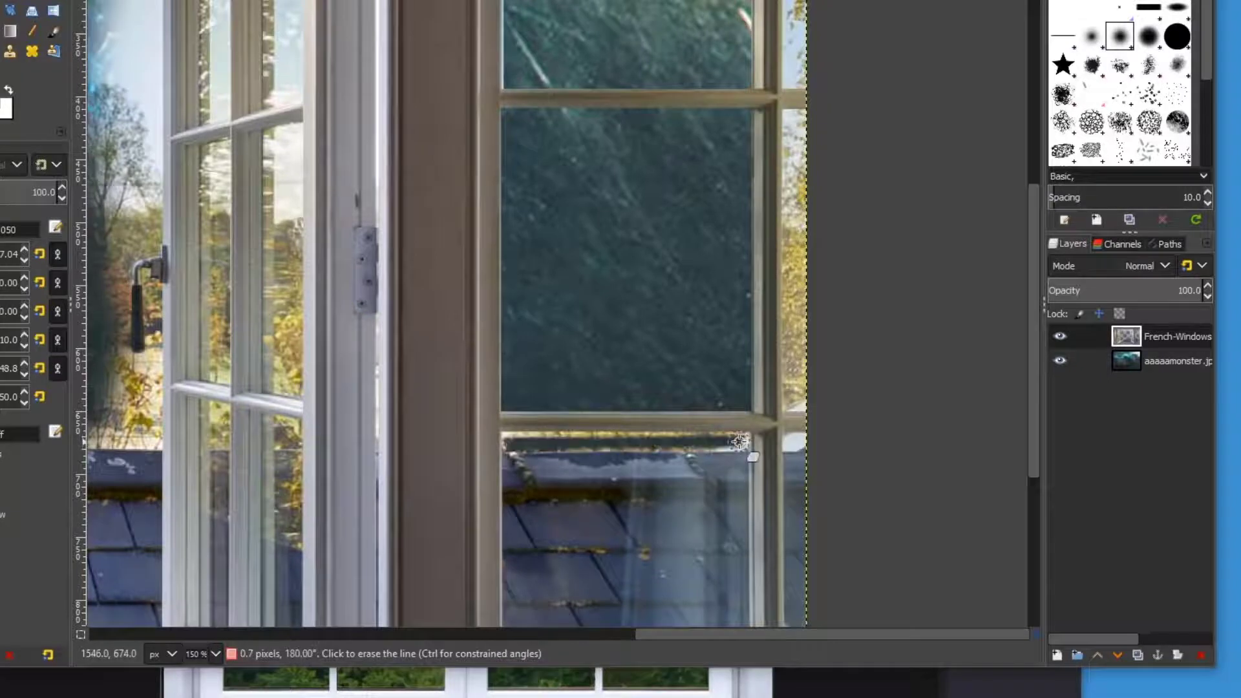
shift+click(513, 438)
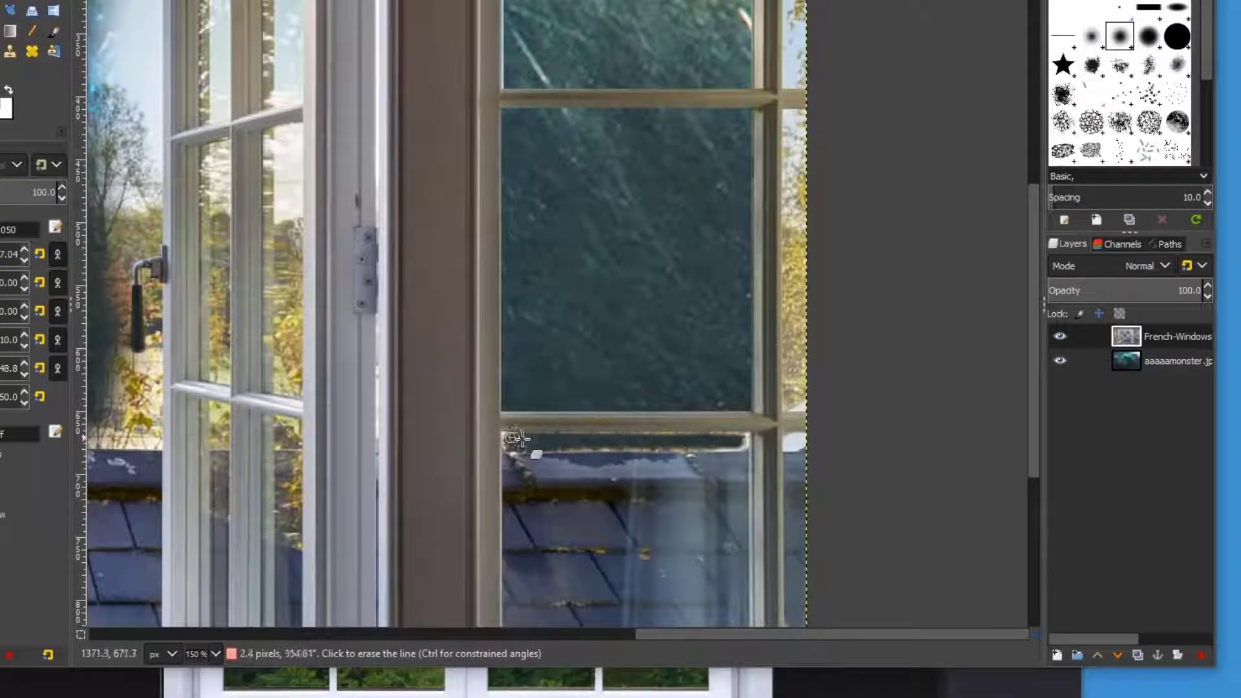
shift+click(510, 438)
shift+click(510, 444)
shift+click(515, 451)
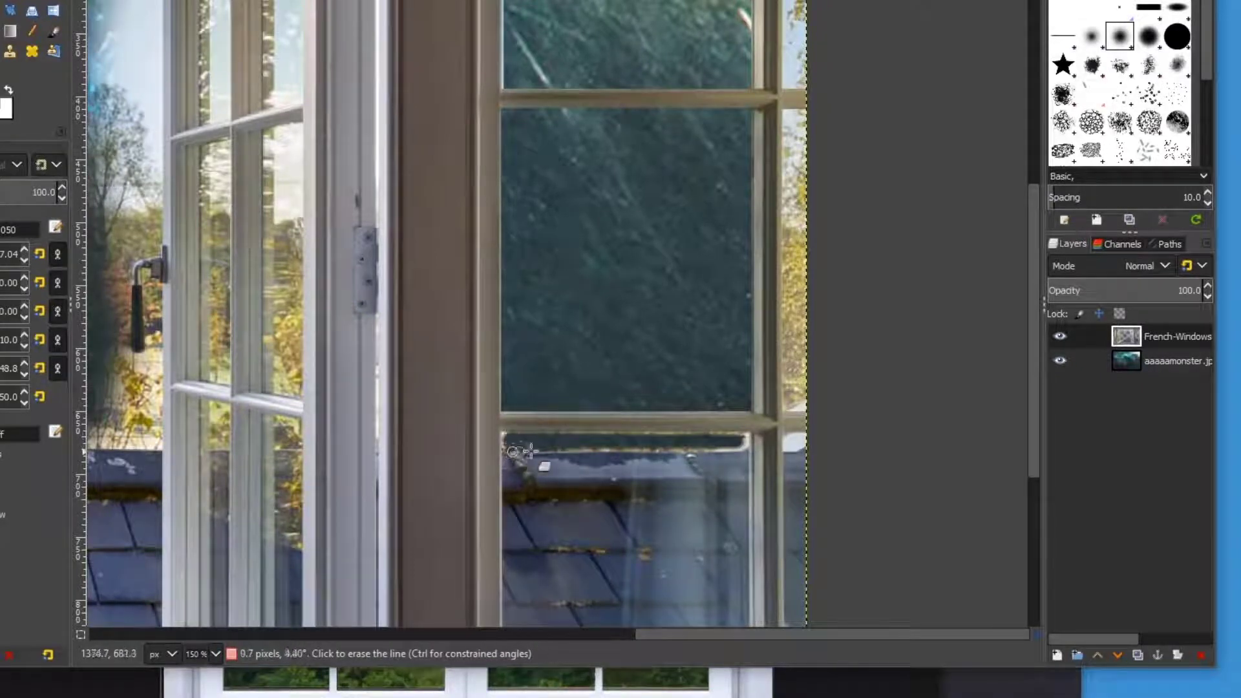
shift+click(742, 461)
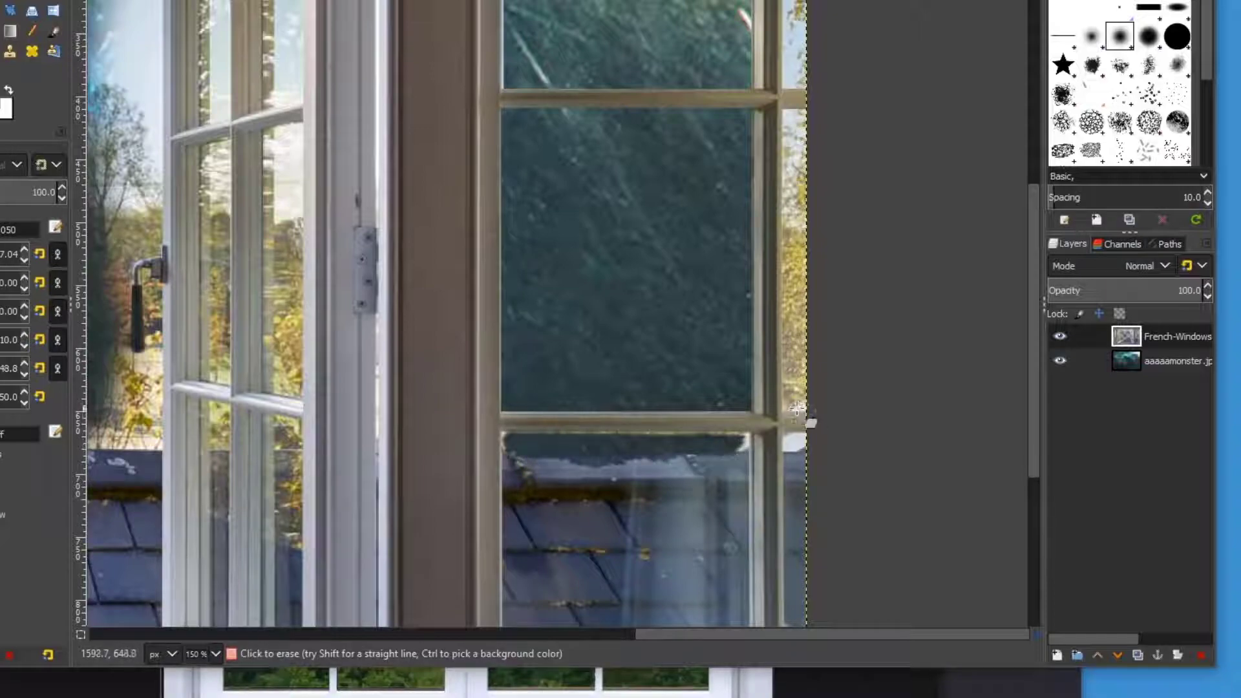
Set the eraser size to 45.32 and anti-erase along the roof ridge under the monster to restore the erased tiles.
scroll(402, 289, down, 4)
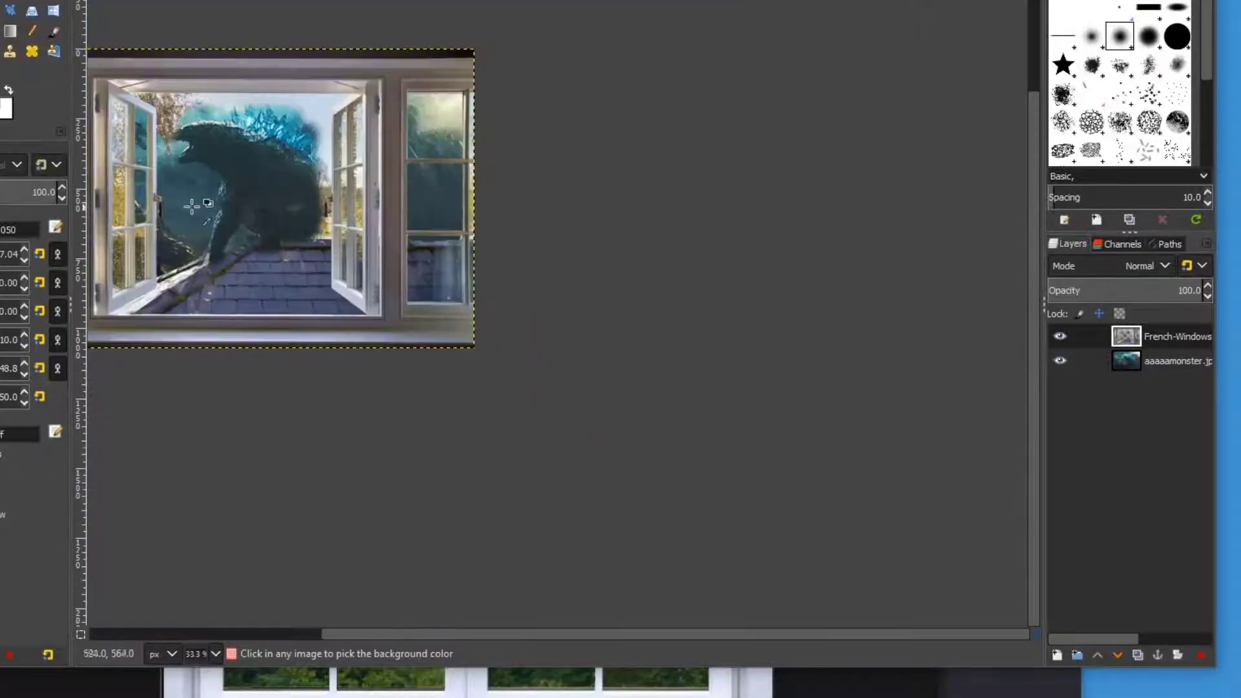
scroll(122, 205, up, 3)
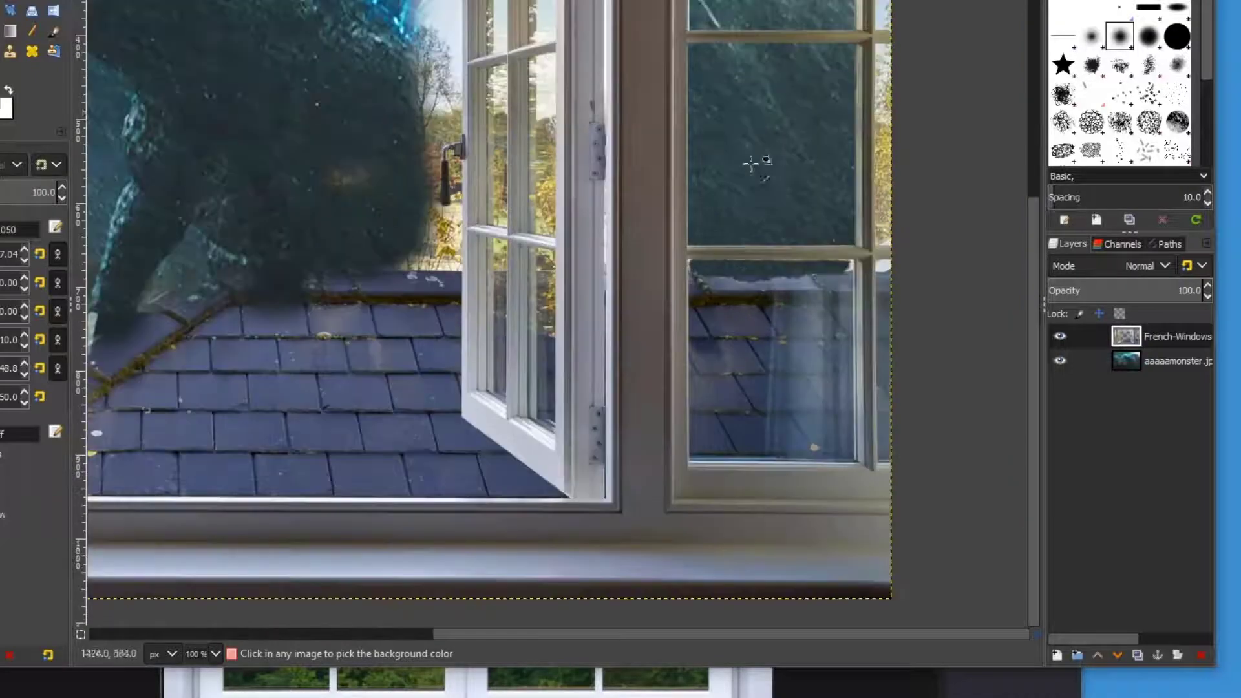
scroll(503, 140, down, 2)
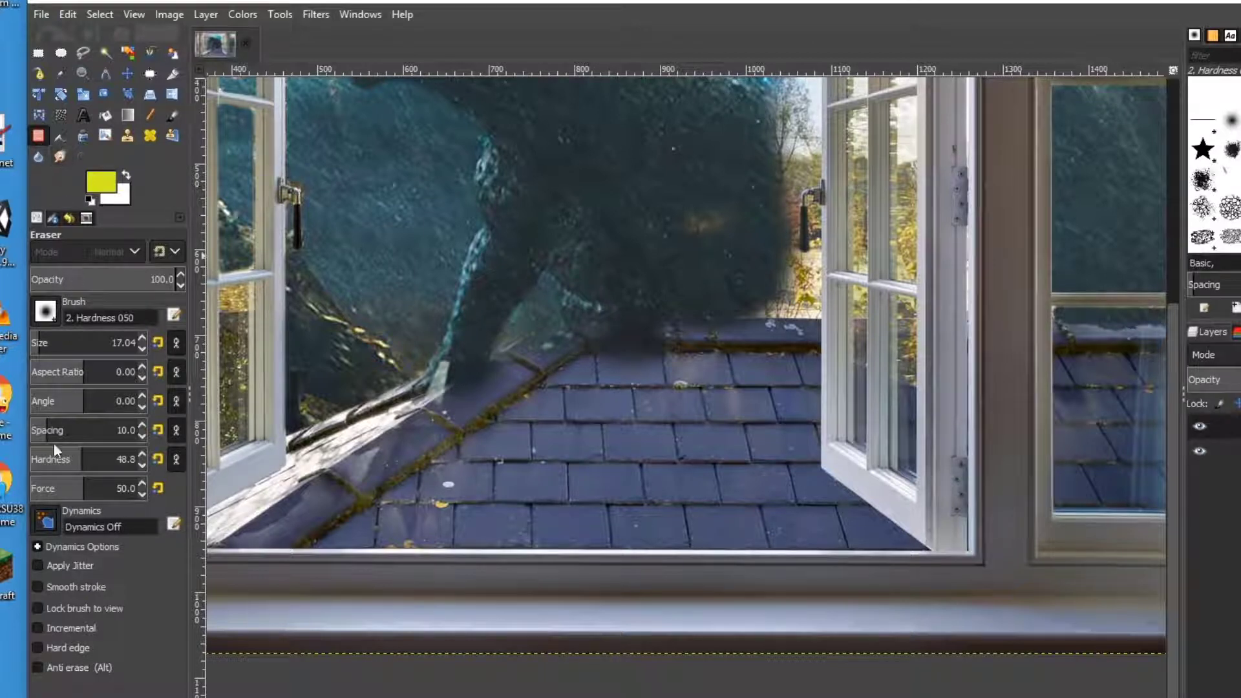
click(46, 339)
key(alt)
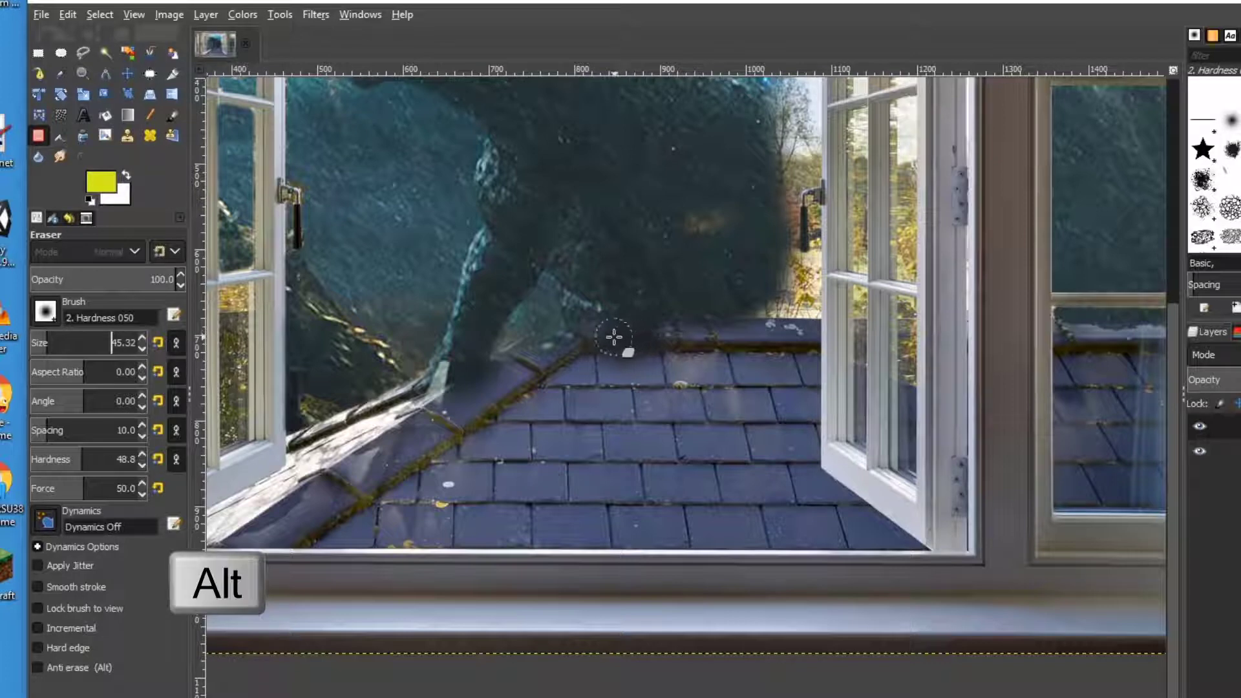
mouse_move(614, 336)
mouse_down()
mouse_move(745, 343)
mouse_move(600, 331)
mouse_move(469, 397)
mouse_move(430, 406)
mouse_move(455, 388)
mouse_move(428, 388)
mouse_move(448, 376)
mouse_move(536, 388)
mouse_up()
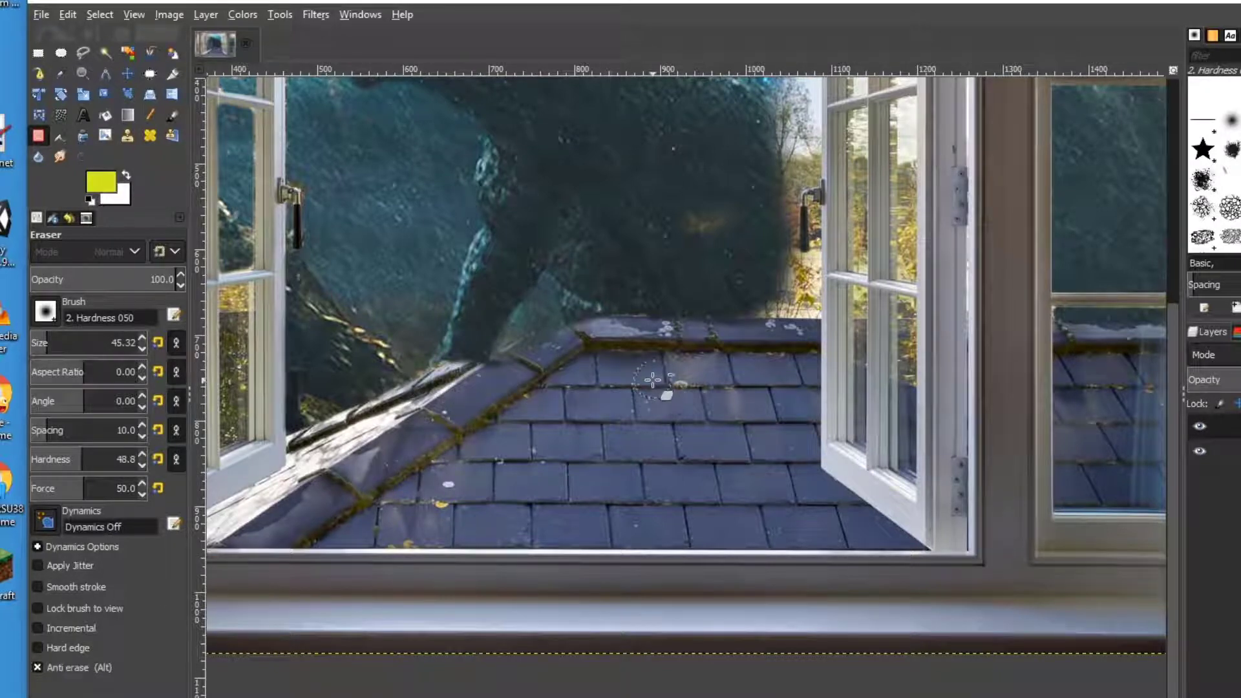
scroll(653, 381, down, 1)
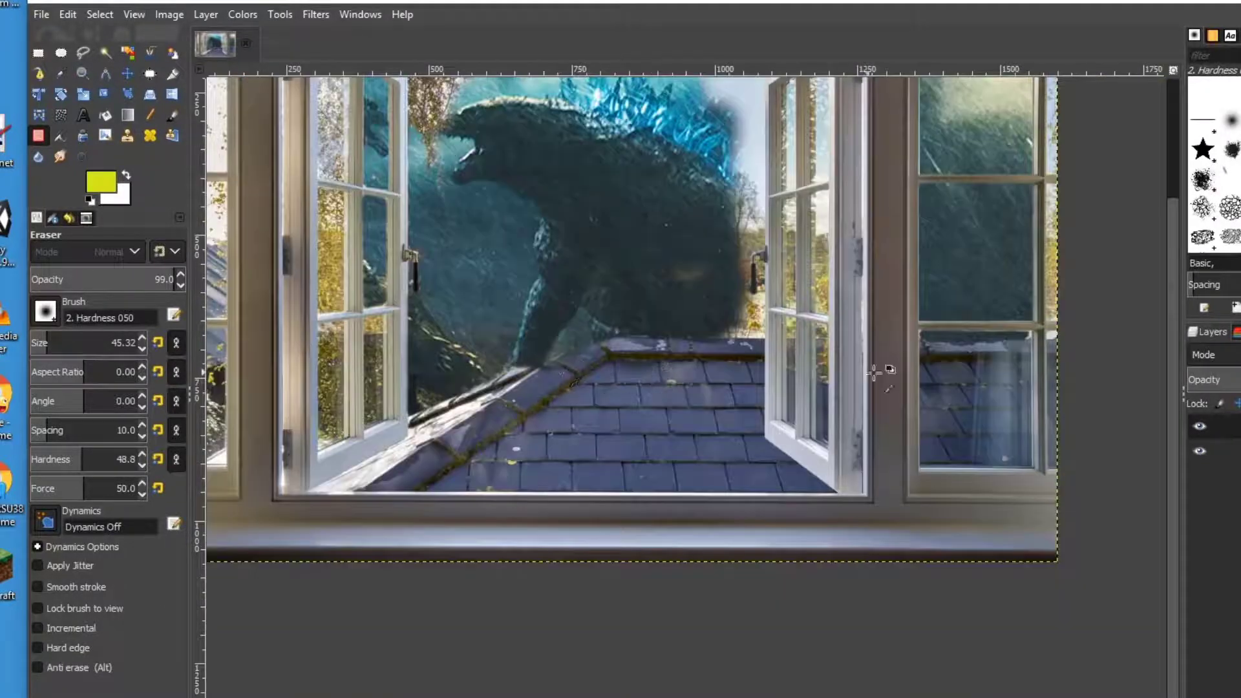
scroll(981, 266, up, 1)
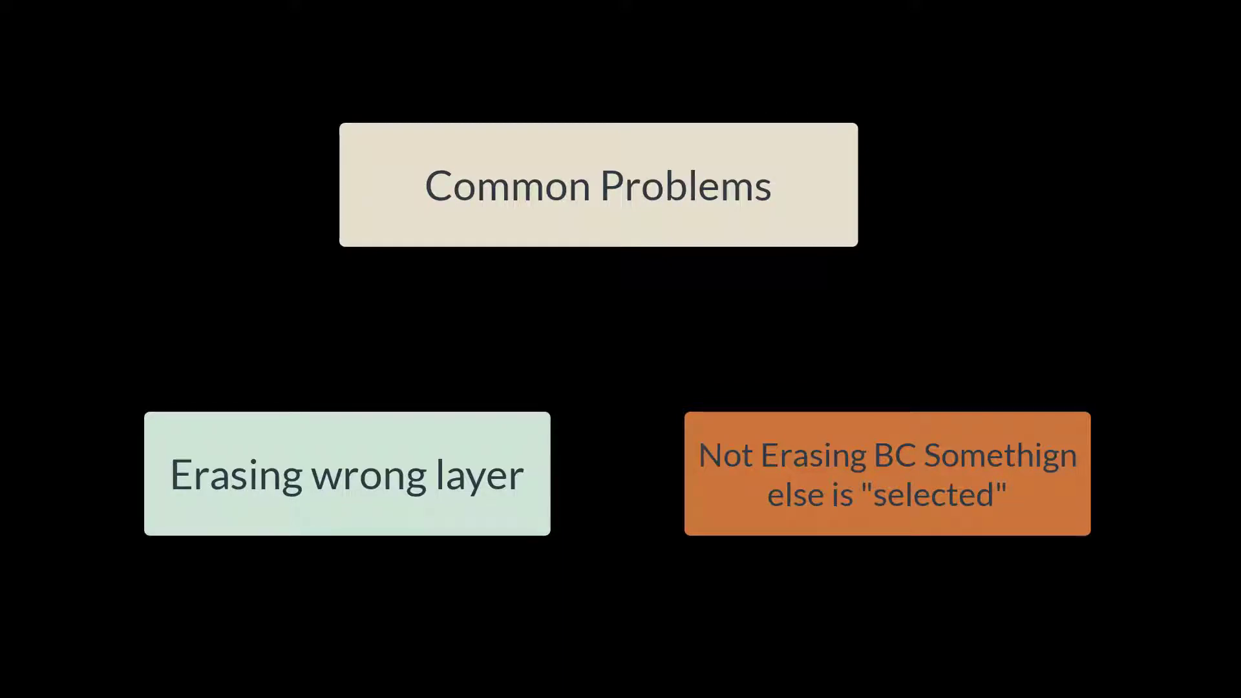
drag(529, 249, 429, 388)
drag(414, 389, 489, 364)
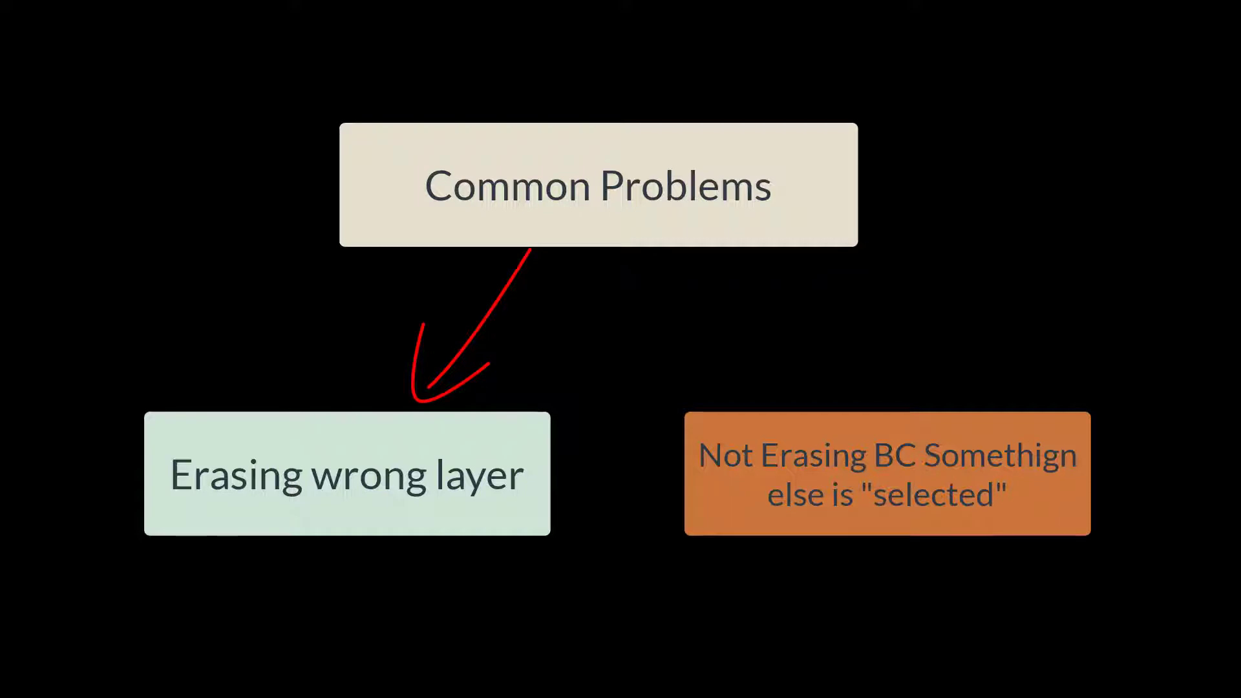
drag(738, 241, 838, 381)
drag(834, 317, 834, 396)
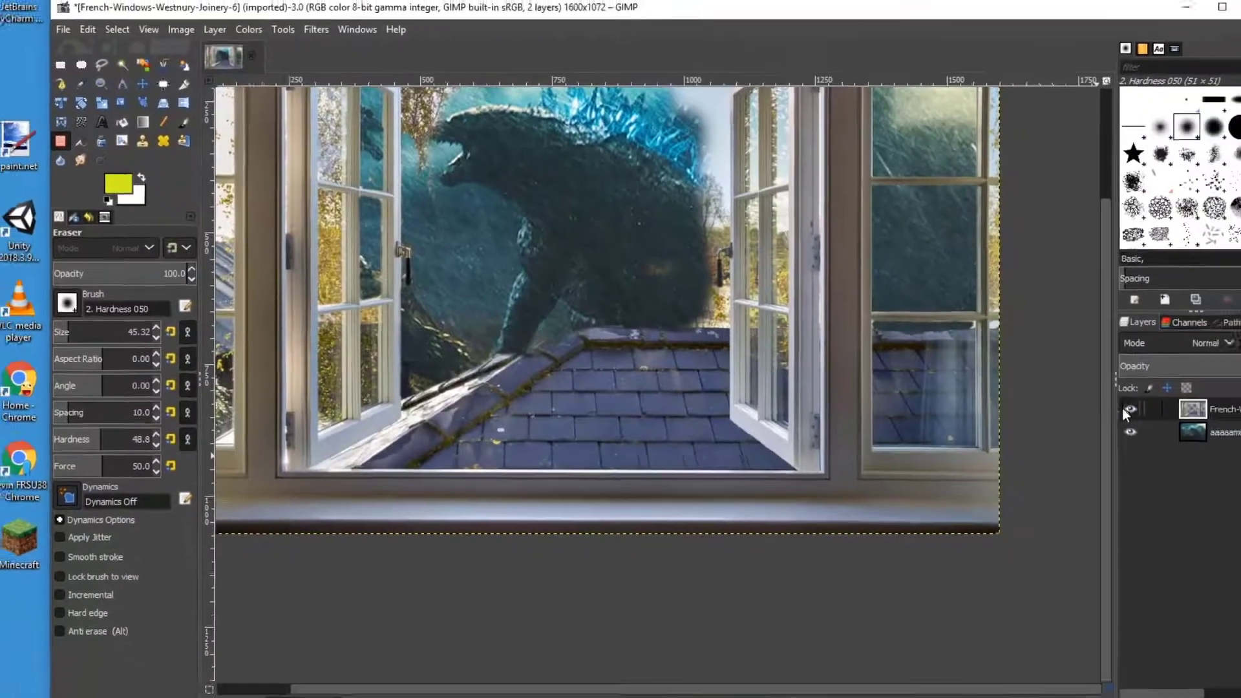
Erase test strokes across the monster layer, checking them with the window layer hidden and shown again.
click(1121, 408)
click(982, 371)
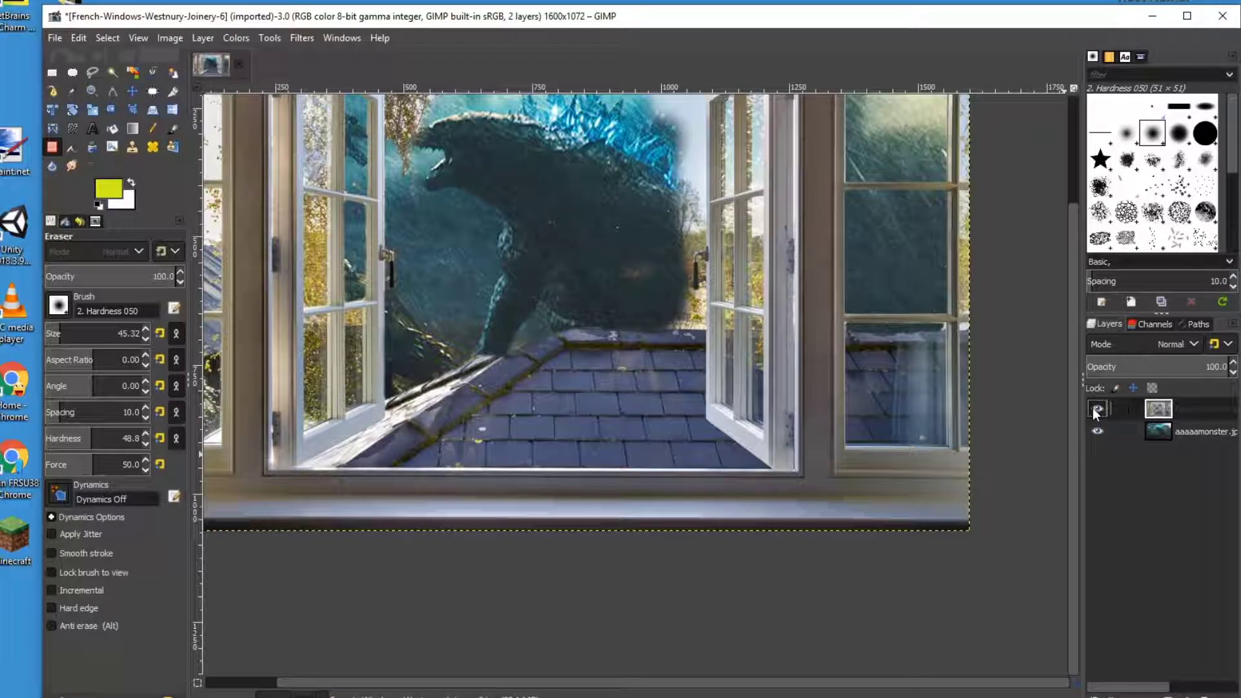
click(1160, 428)
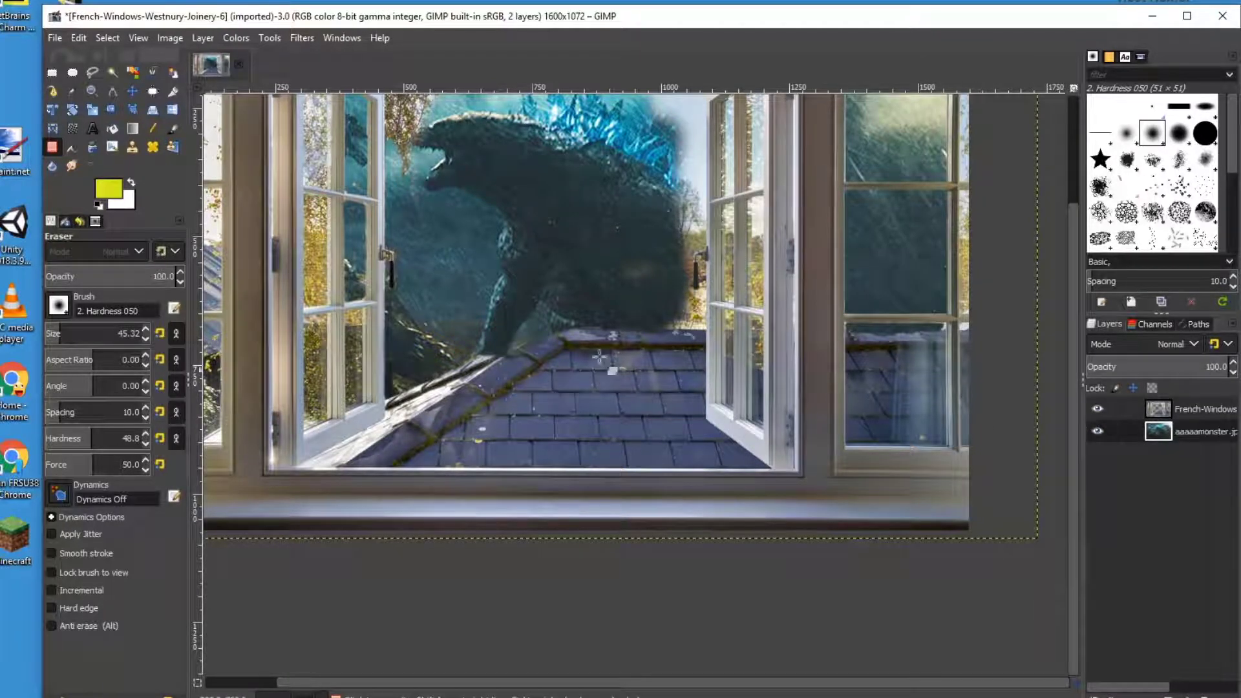
drag(498, 284, 526, 320)
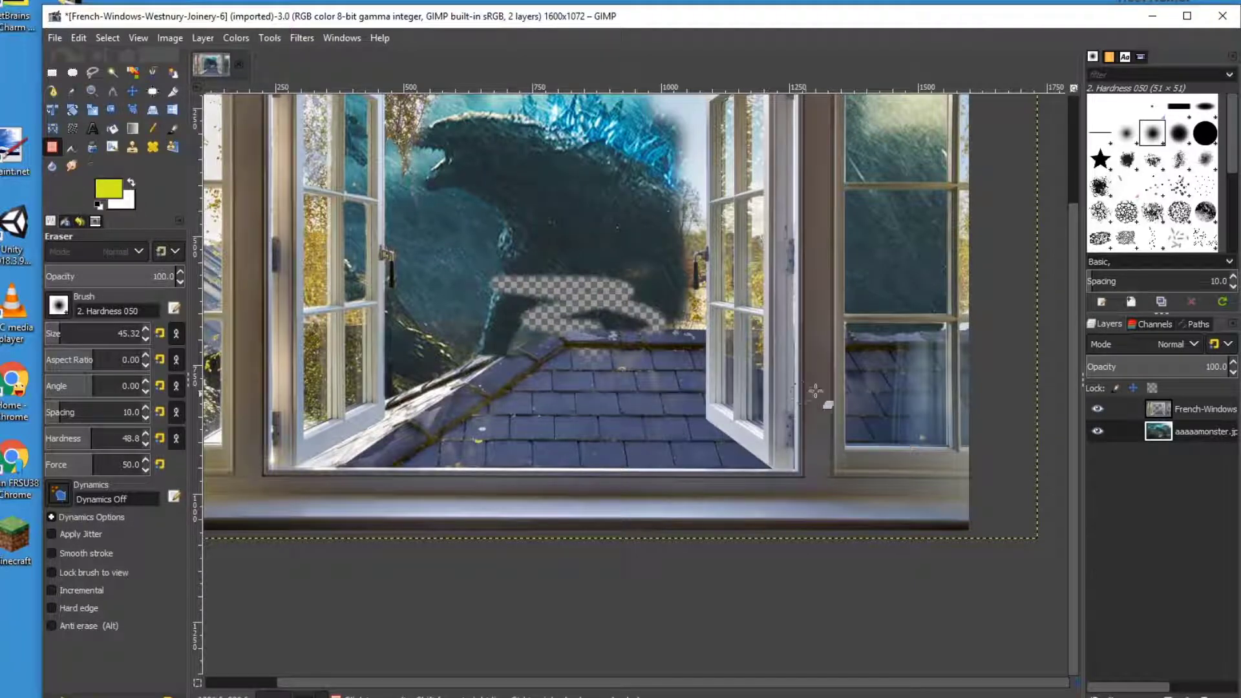
click(1097, 409)
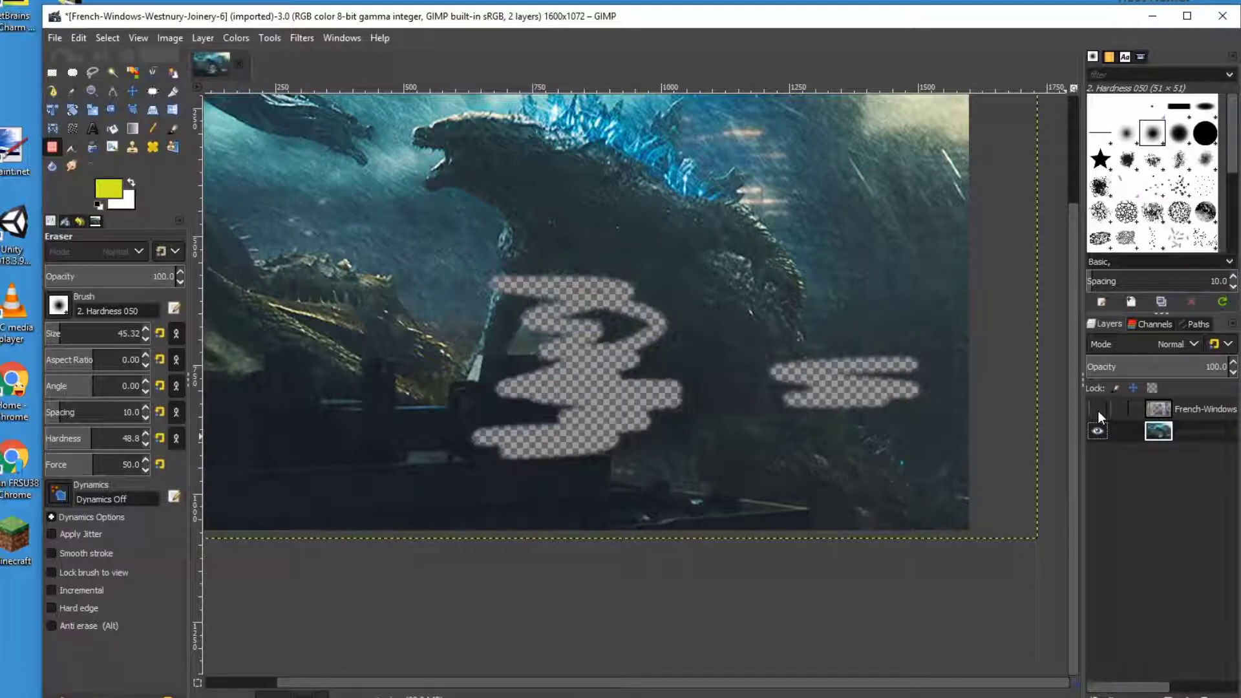
click(1099, 411)
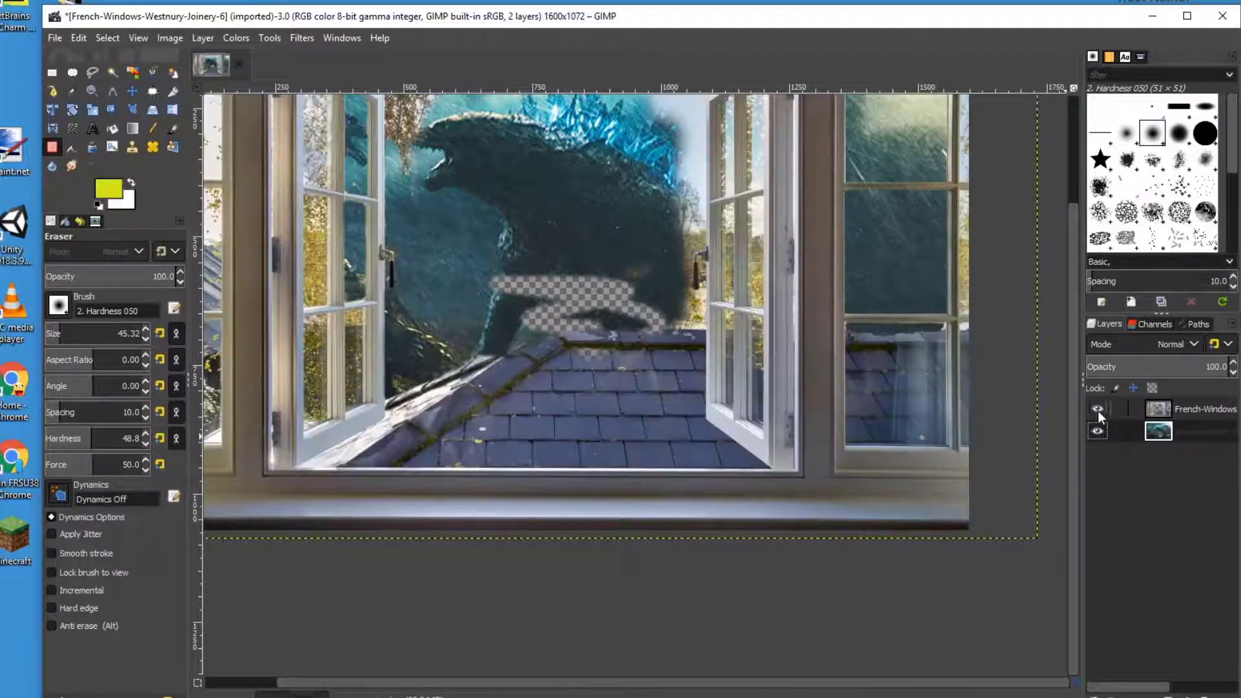
Undo the test eraser strokes on the monster layer and make the window layer active again.
key(ctrl+z)
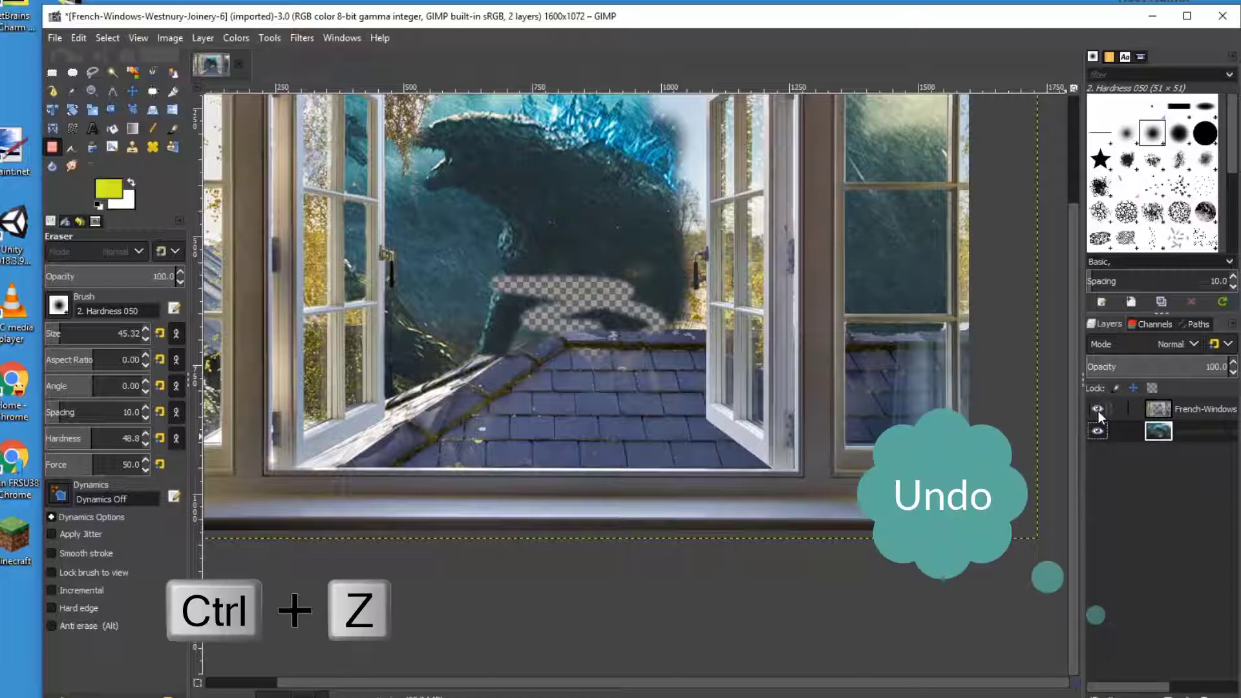
click(1096, 408)
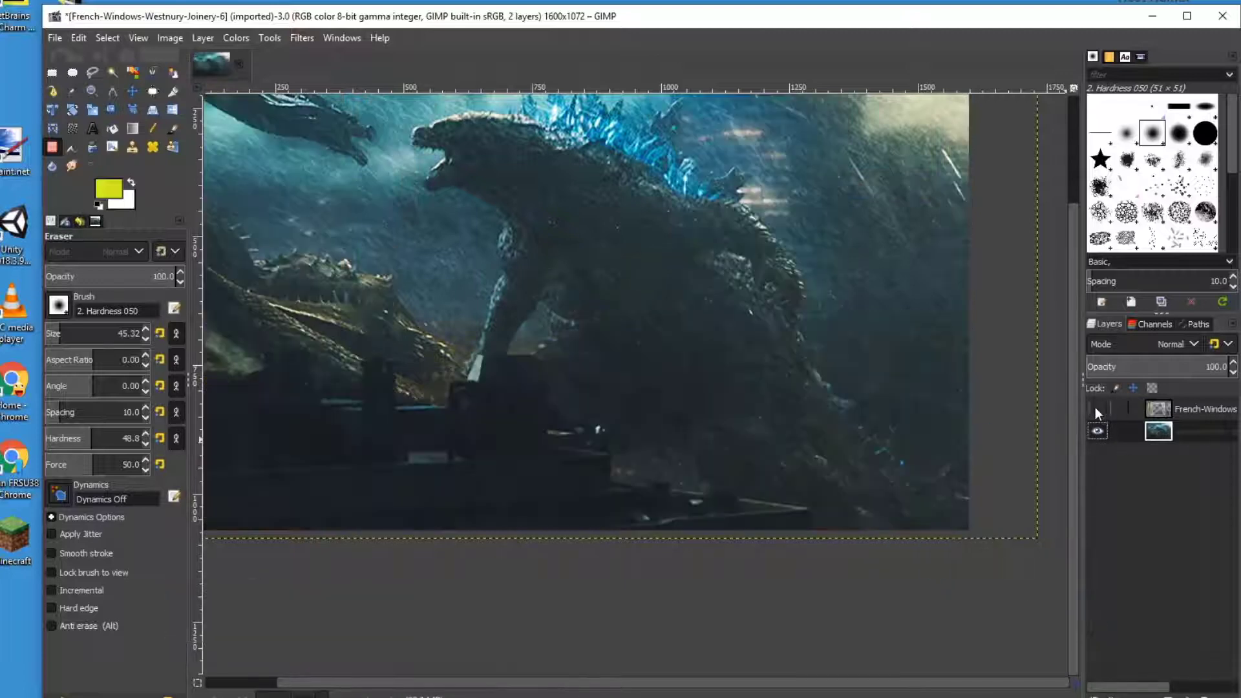
click(1097, 409)
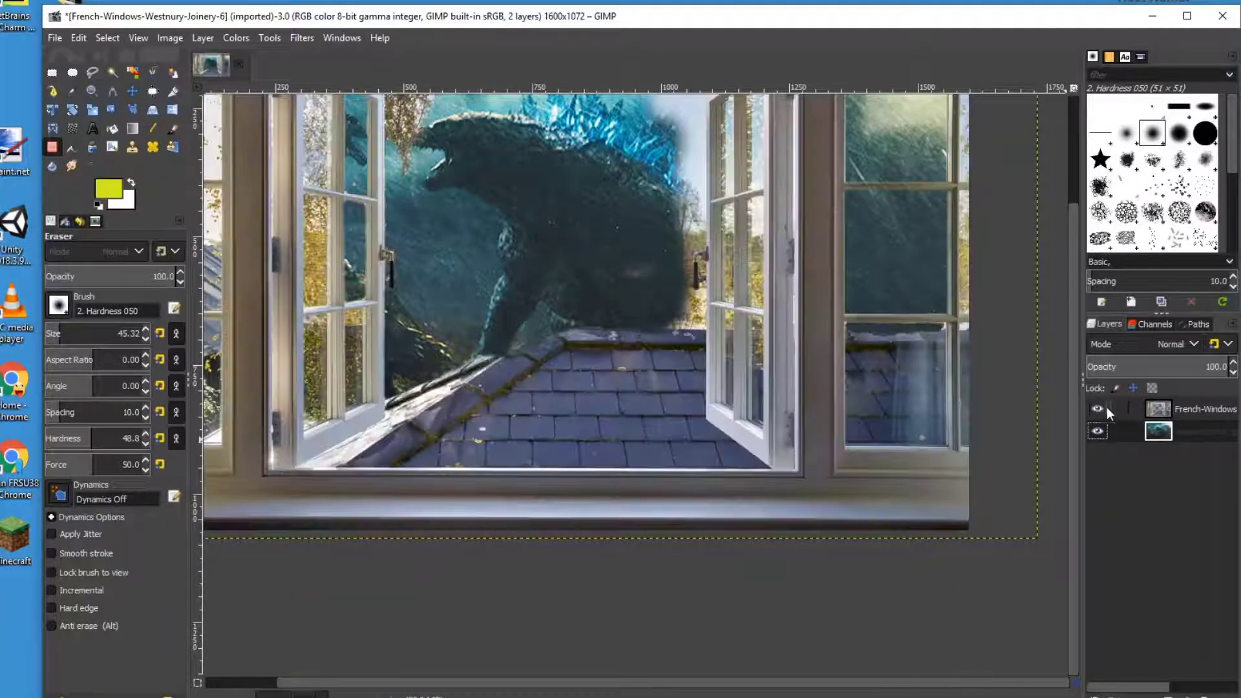
click(1168, 412)
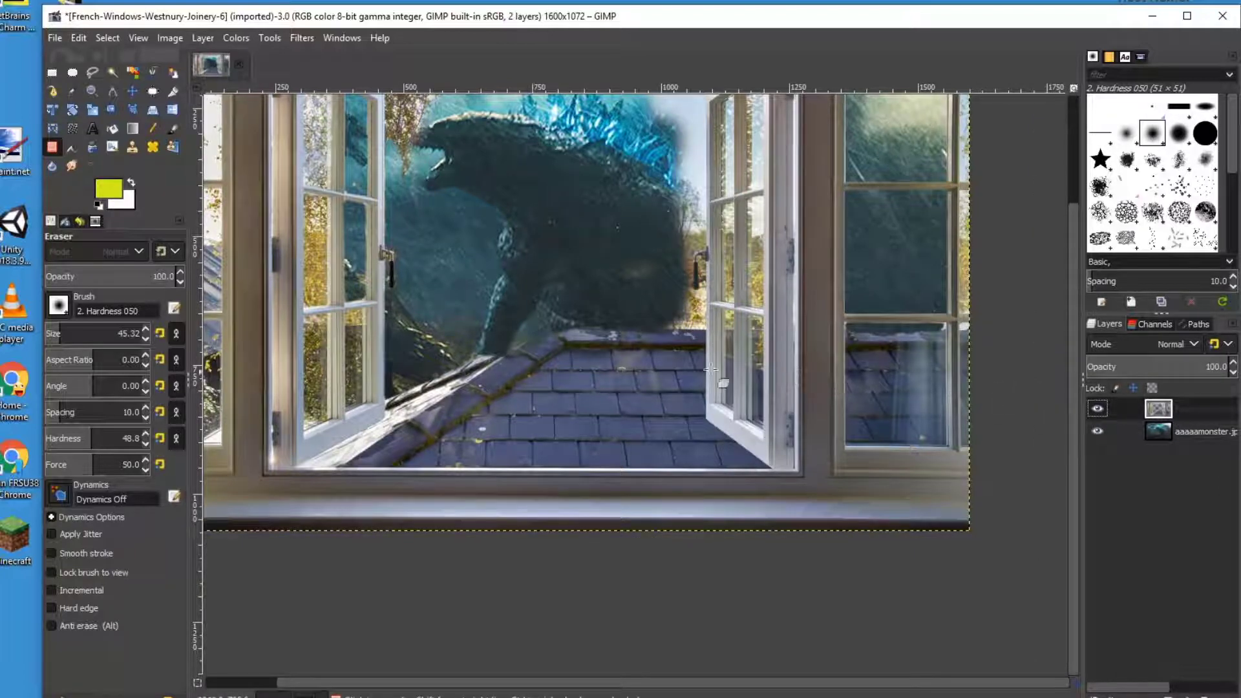
click(1097, 410)
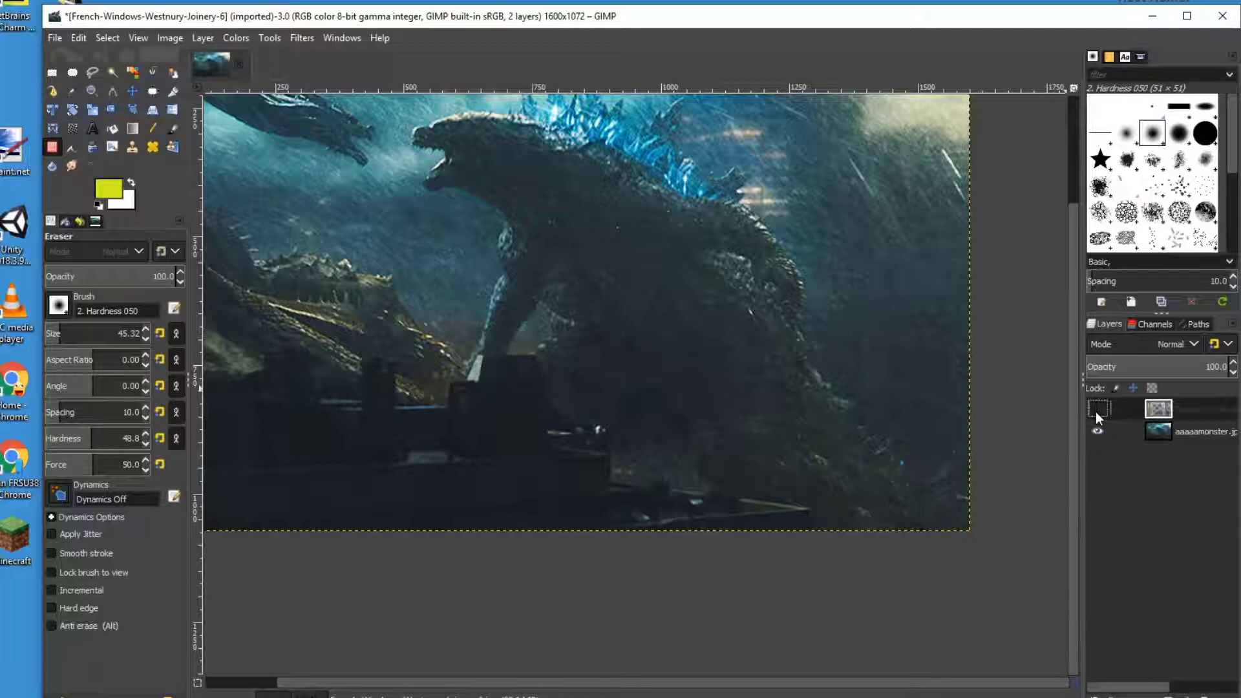
click(1096, 411)
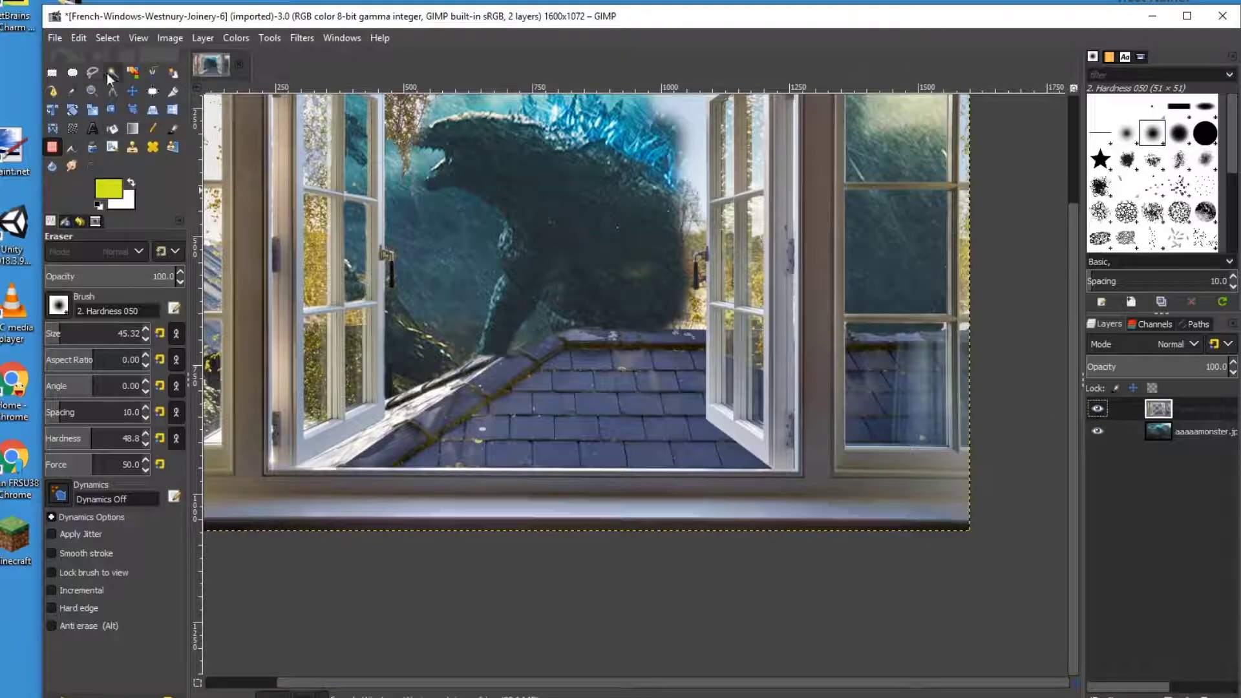
Draw a rectangular selection of about 142 × 230 px around the glass of the left fixed window's upper pane.
click(52, 73)
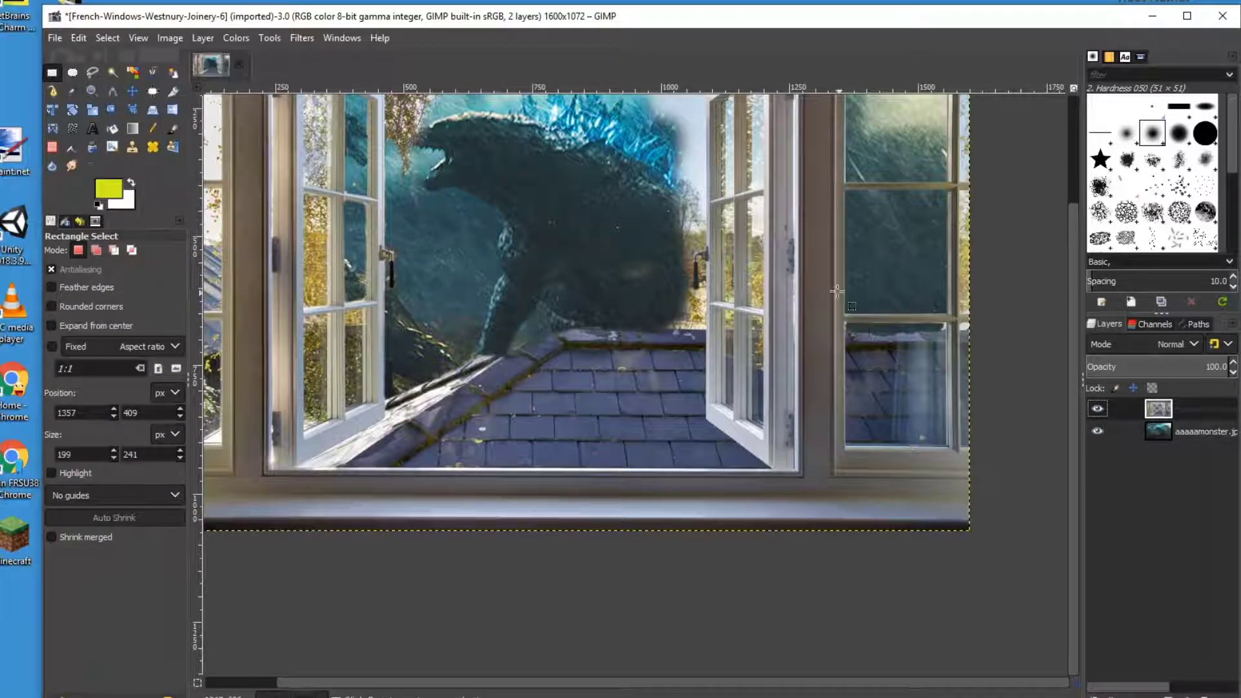
scroll(854, 209, up, 4)
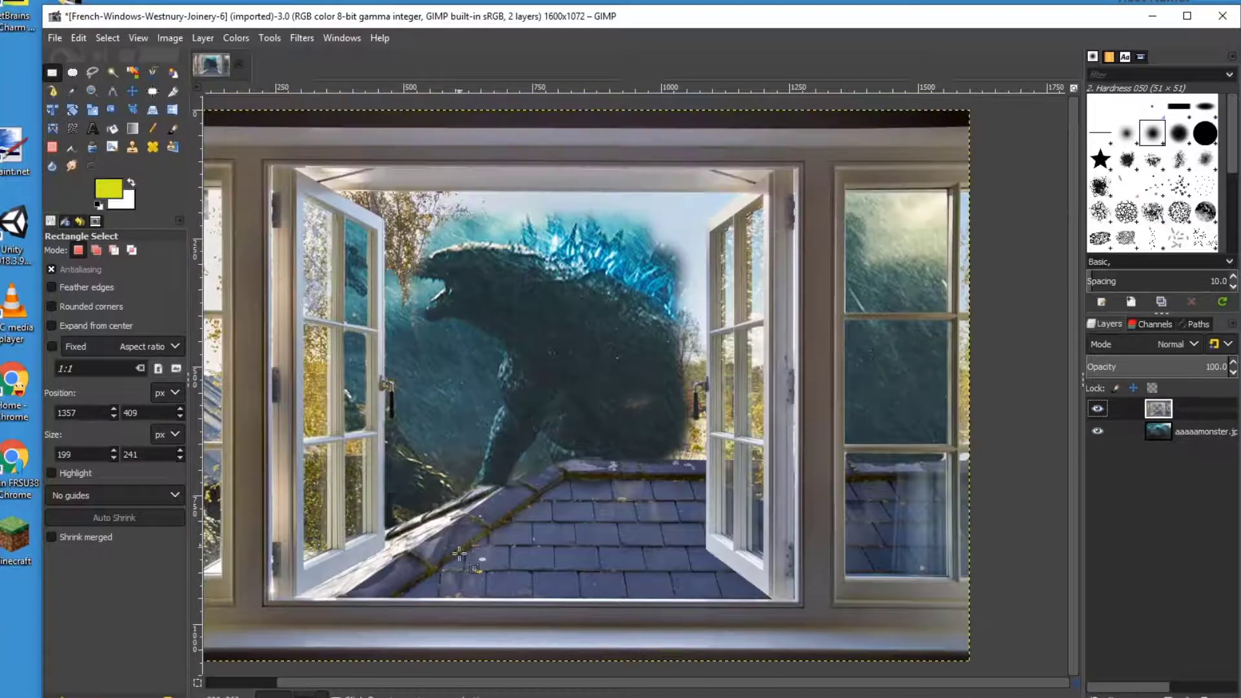
scroll(386, 580, up, 2)
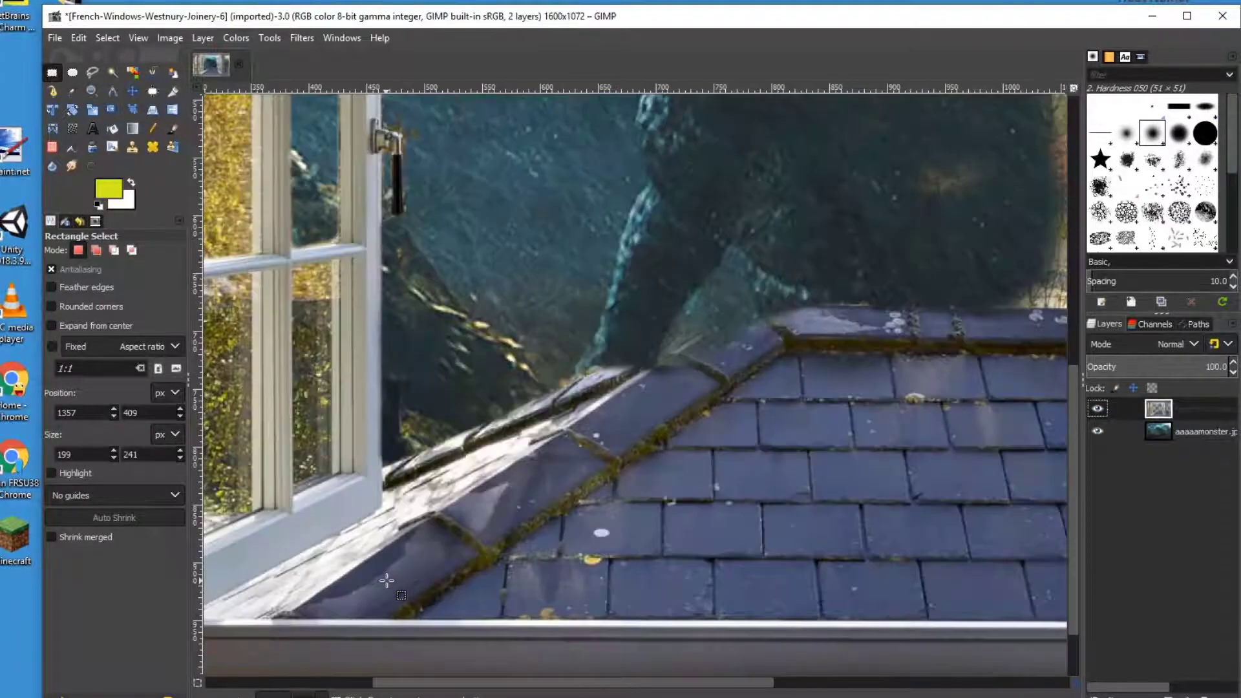
scroll(387, 579, down, 2)
scroll(319, 526, left, 2)
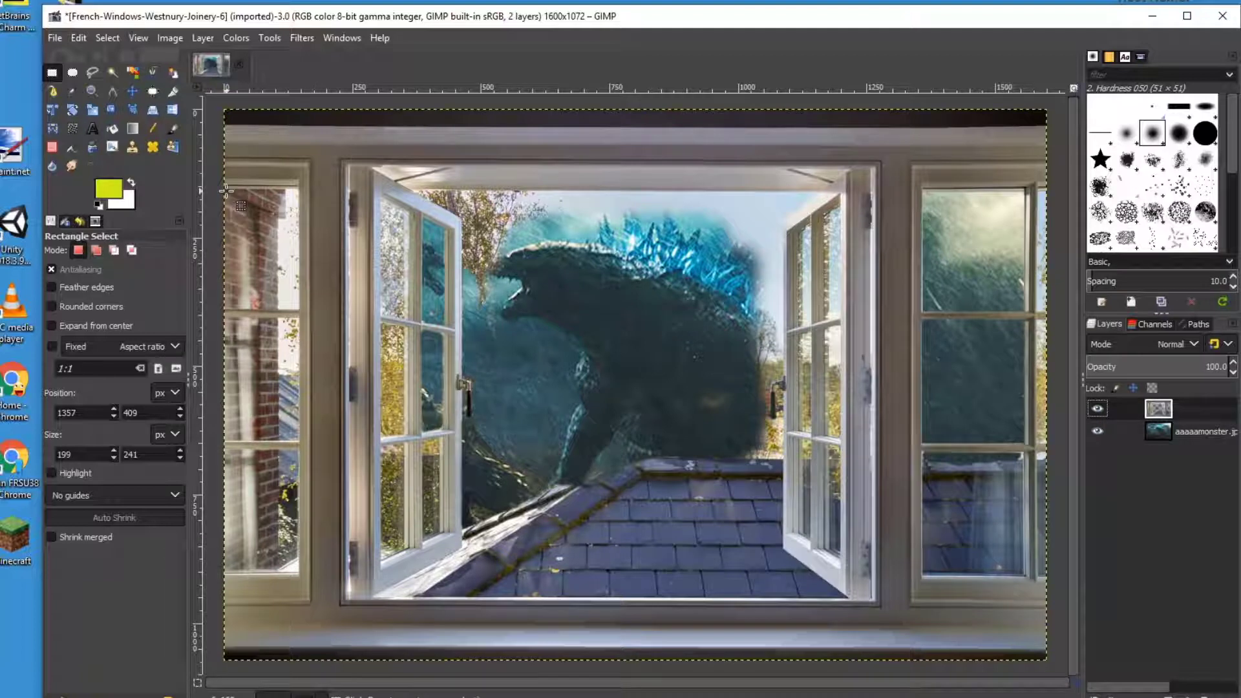
drag(226, 190, 298, 307)
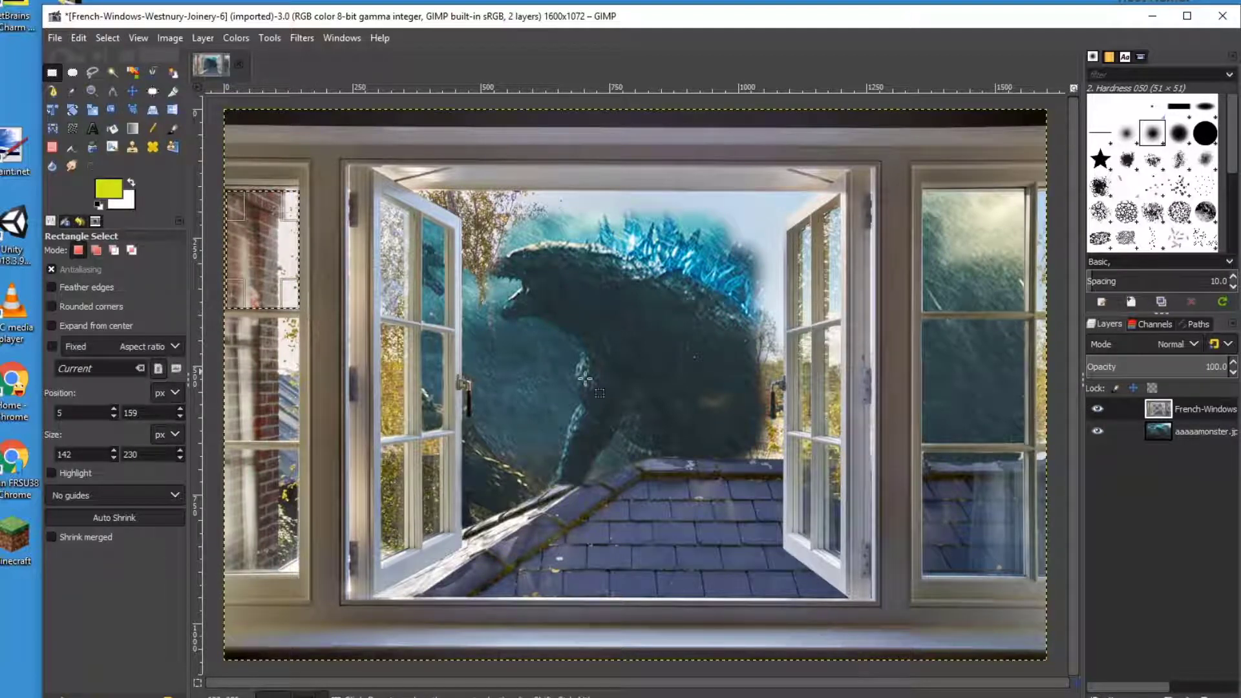
Erase most of the brick wall and sky inside the selected upper pane of the left fixed window.
click(52, 146)
click(1097, 407)
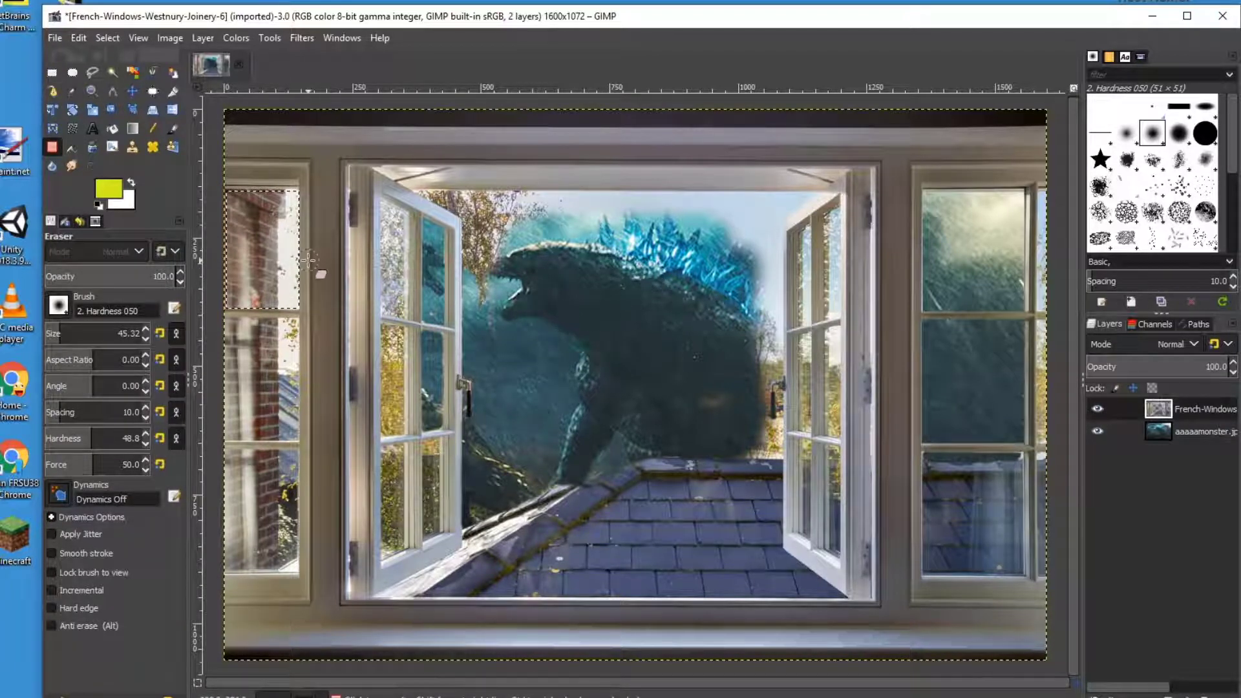
mouse_move(304, 288)
mouse_down()
mouse_move(272, 294)
mouse_move(284, 295)
mouse_up()
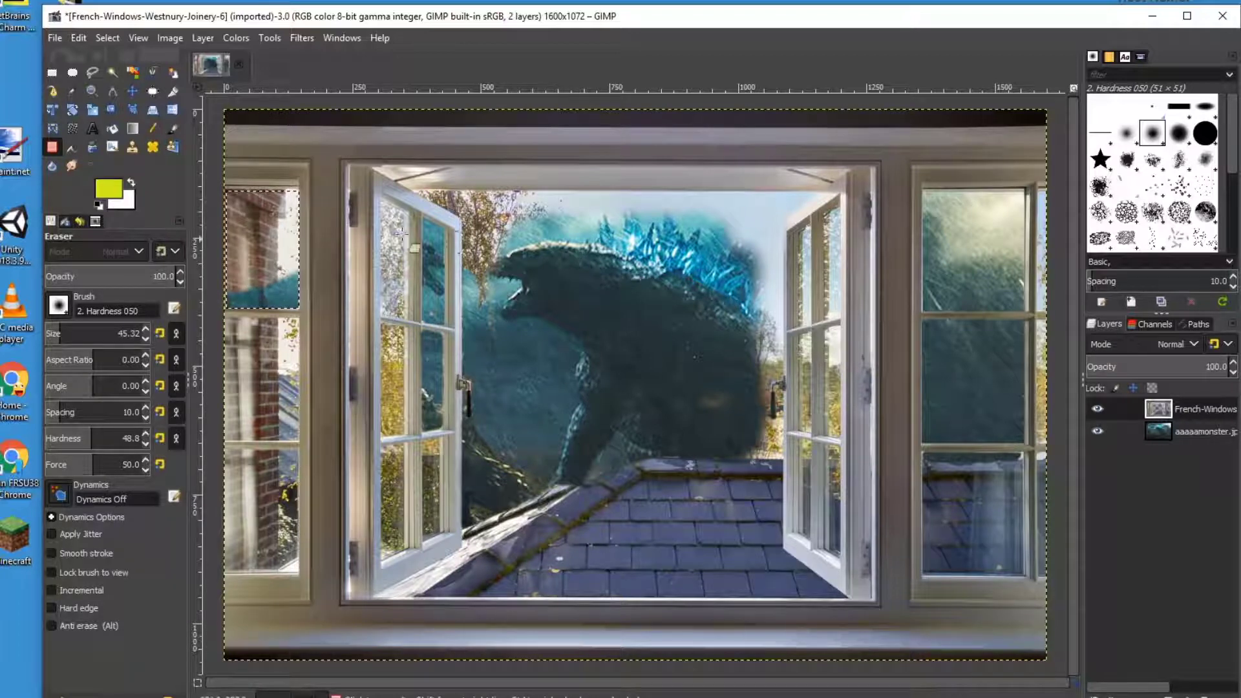
mouse_move(348, 216)
mouse_down()
mouse_move(307, 217)
mouse_move(359, 179)
mouse_move(241, 255)
mouse_up()
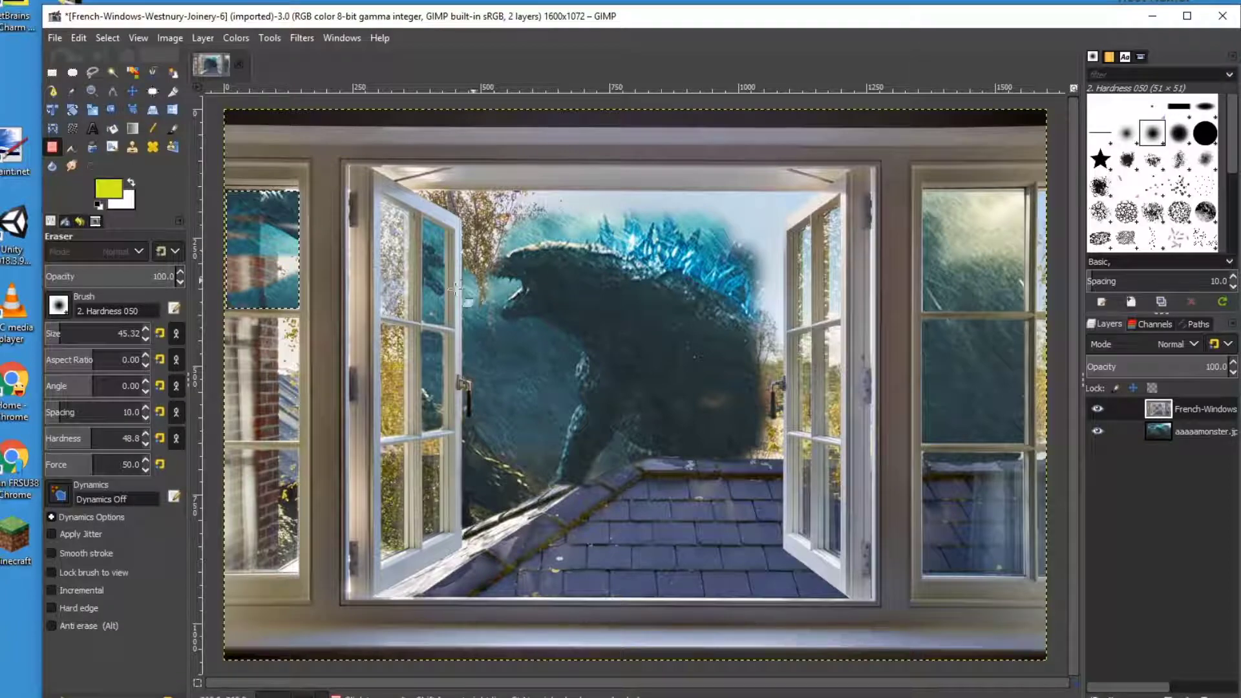
Try Fuzzy Select on the left fixed window, erased opening and sky, and with threshold 21 on the left casement's foliage.
click(113, 72)
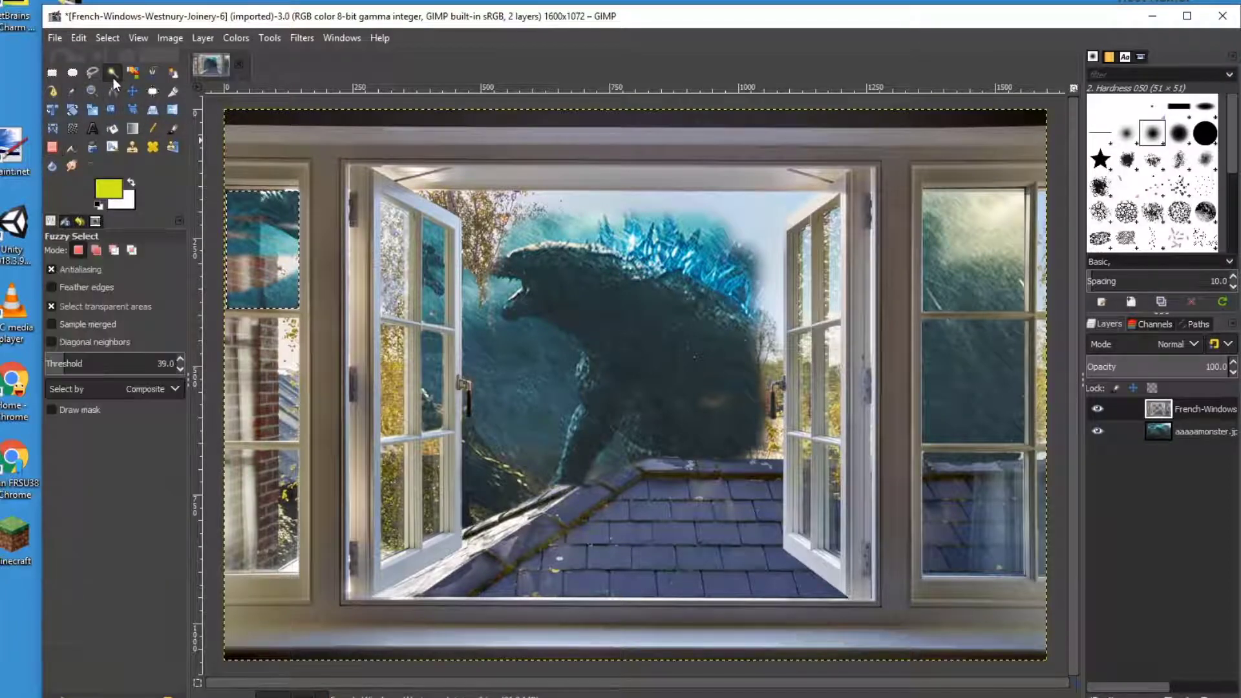
click(245, 348)
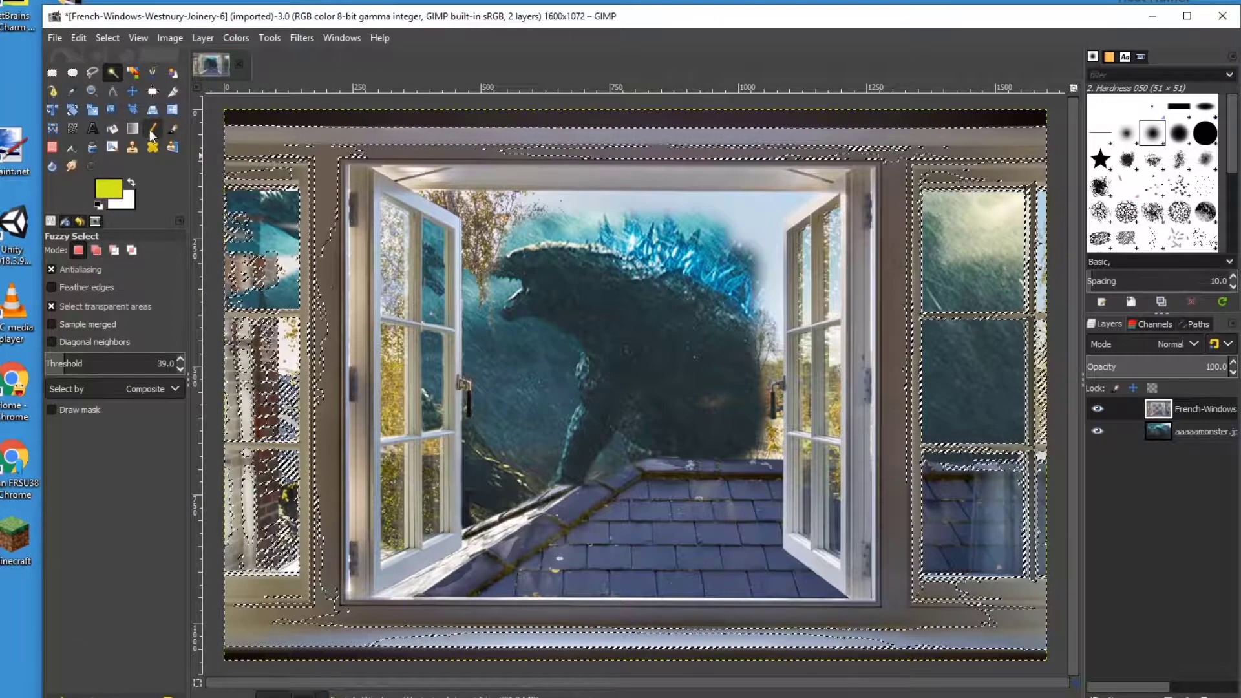
click(655, 229)
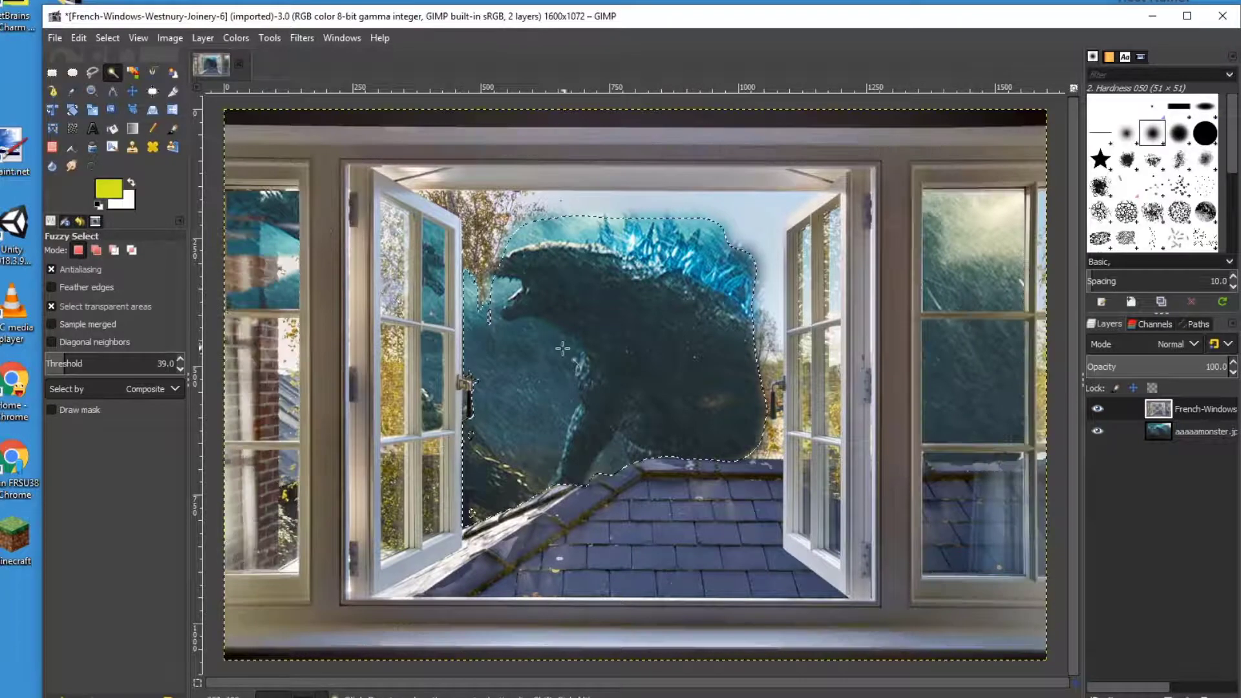
click(748, 234)
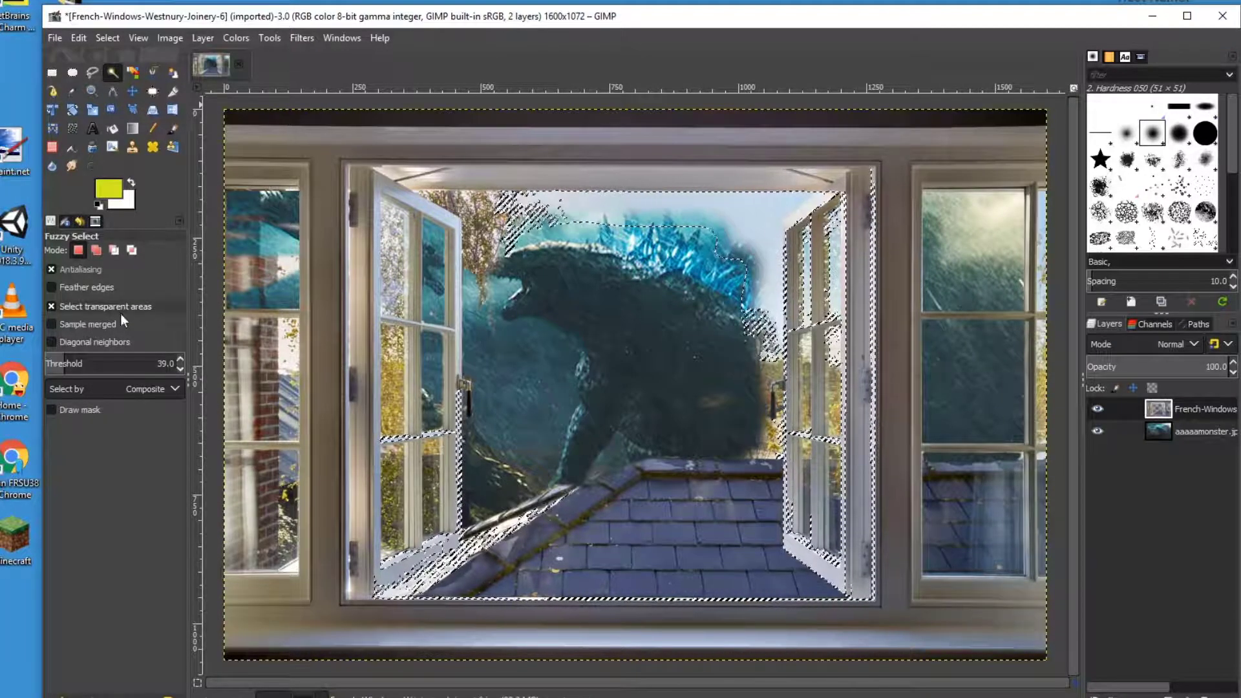
click(58, 362)
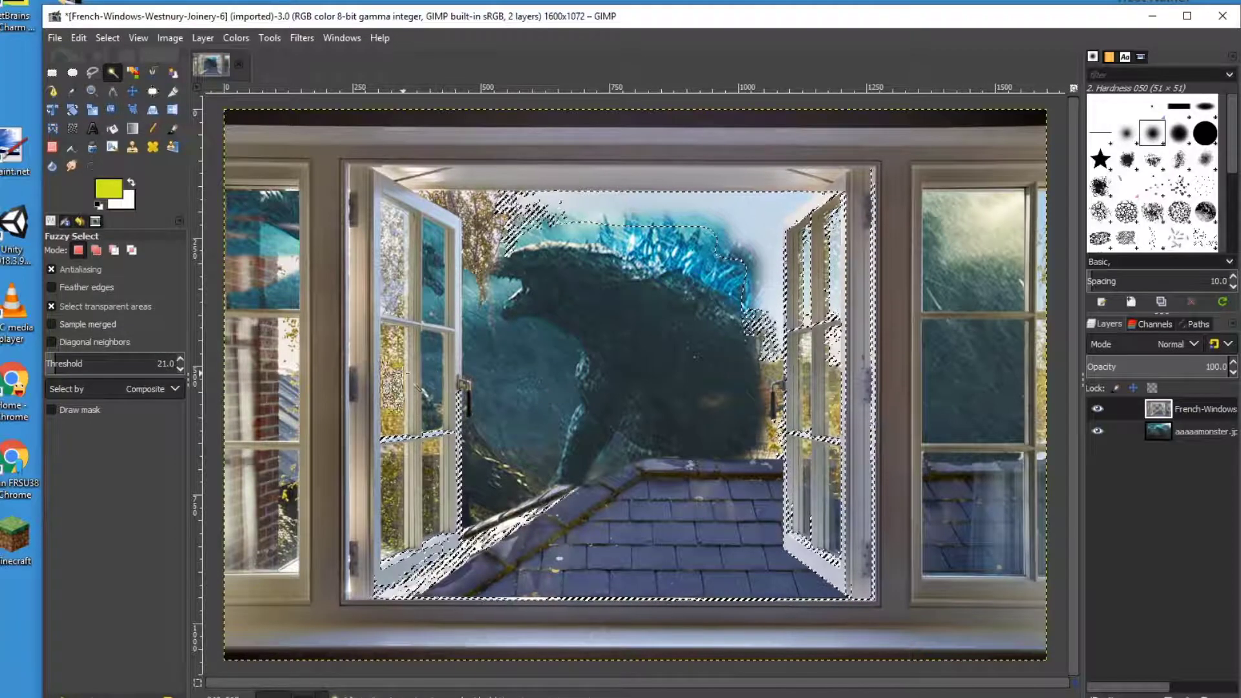
click(416, 417)
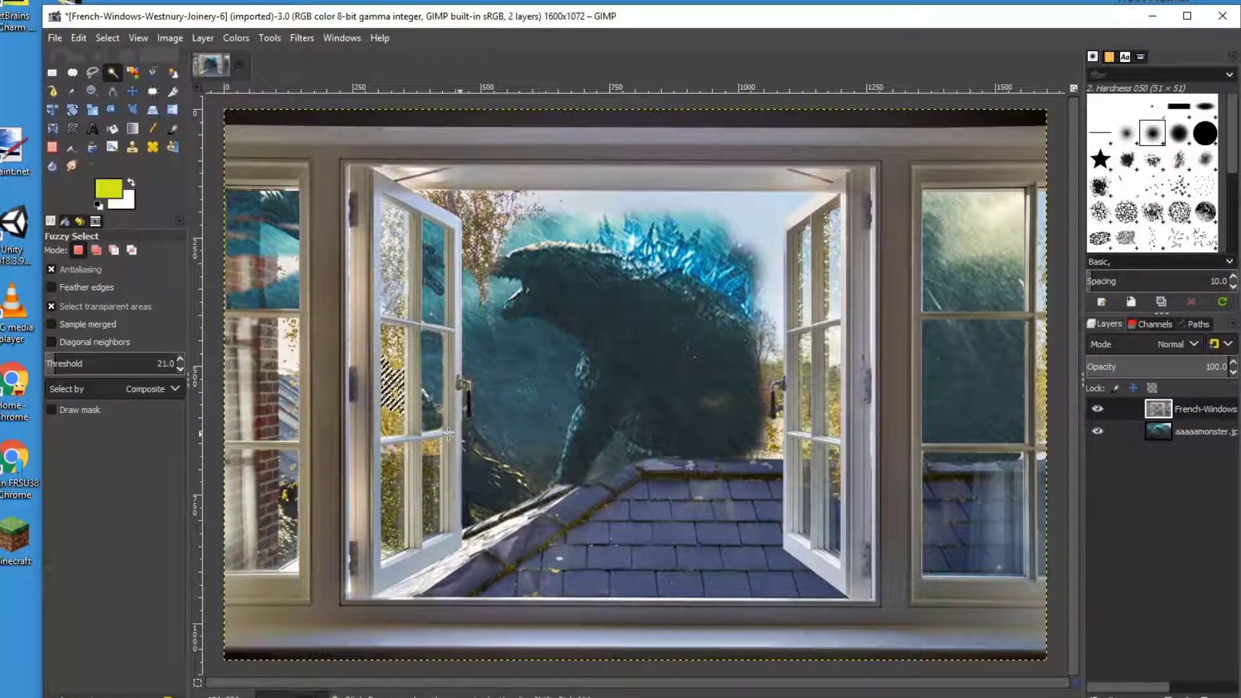
Clear the fuzzy selection on the left casement's foliage.
click(54, 147)
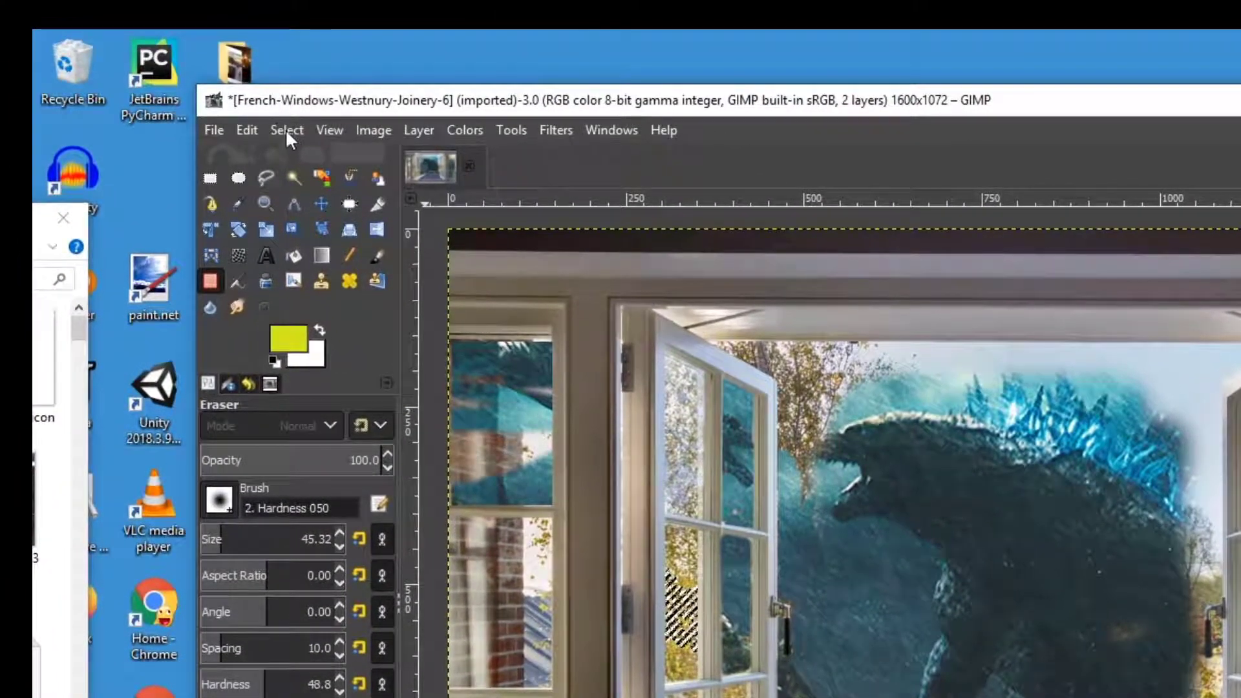
click(286, 130)
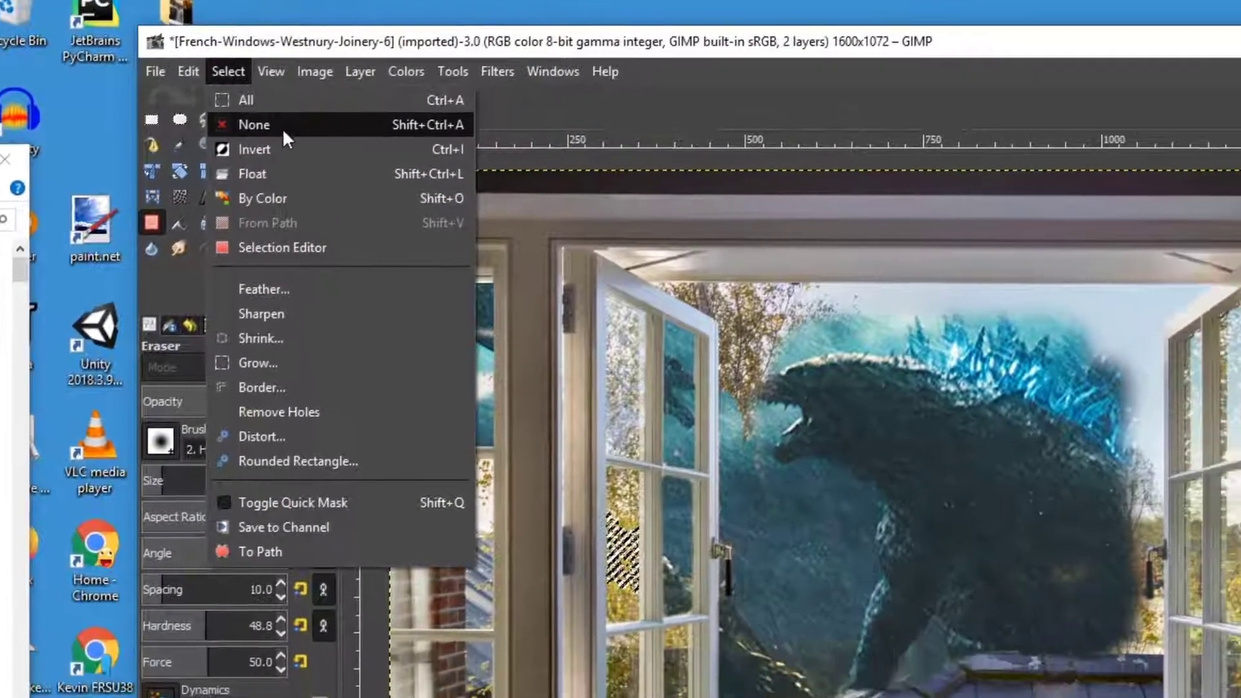
click(341, 185)
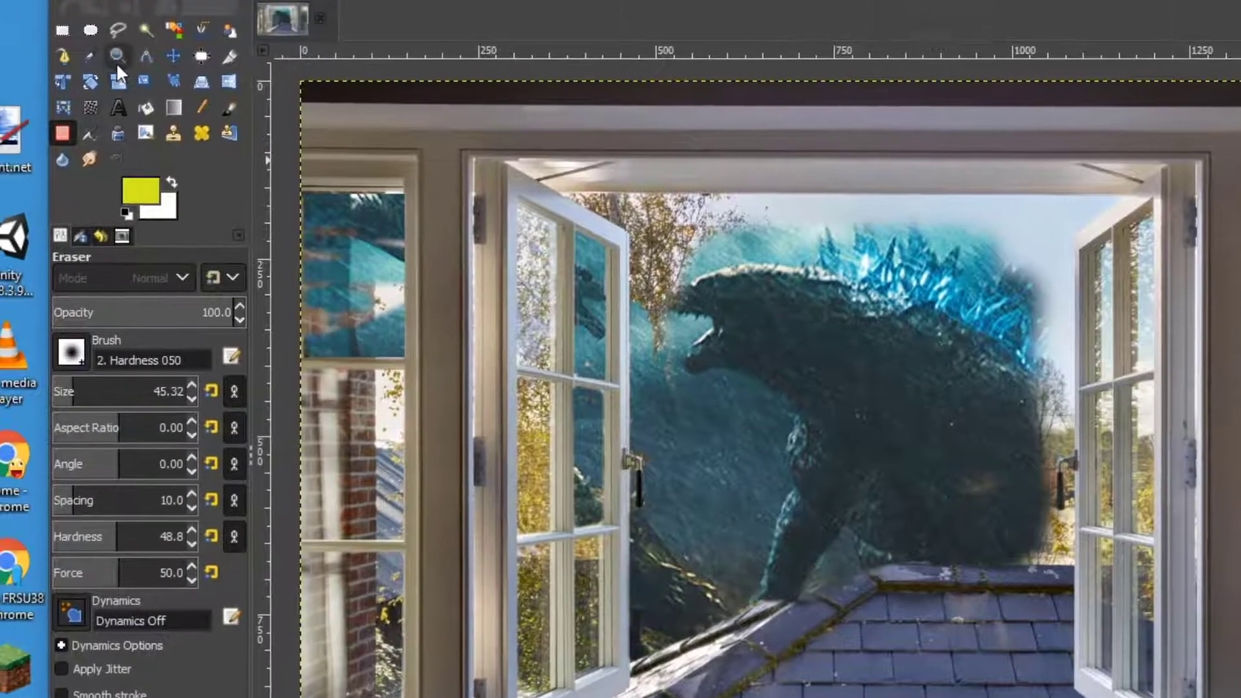
Select the left fixed window's upper pane with a 138 × 229 px rectangle and delete the remaining outdoor view inside it.
key(r)
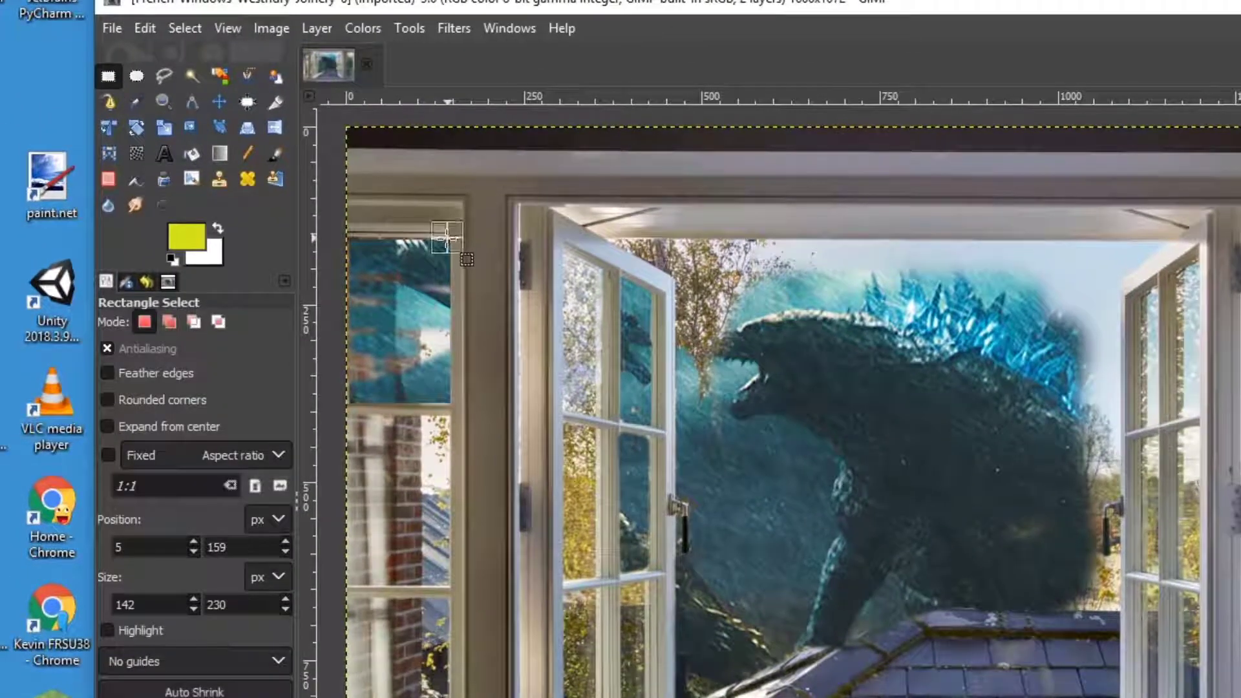
drag(448, 238, 359, 396)
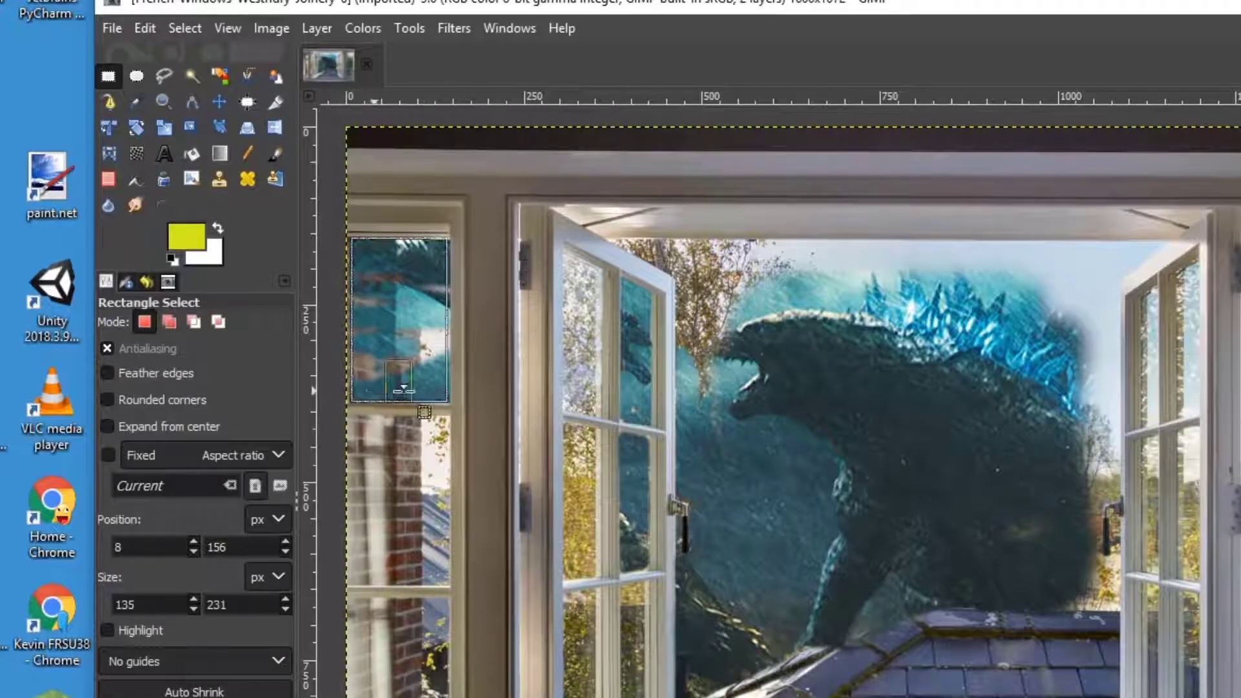
drag(435, 395, 438, 394)
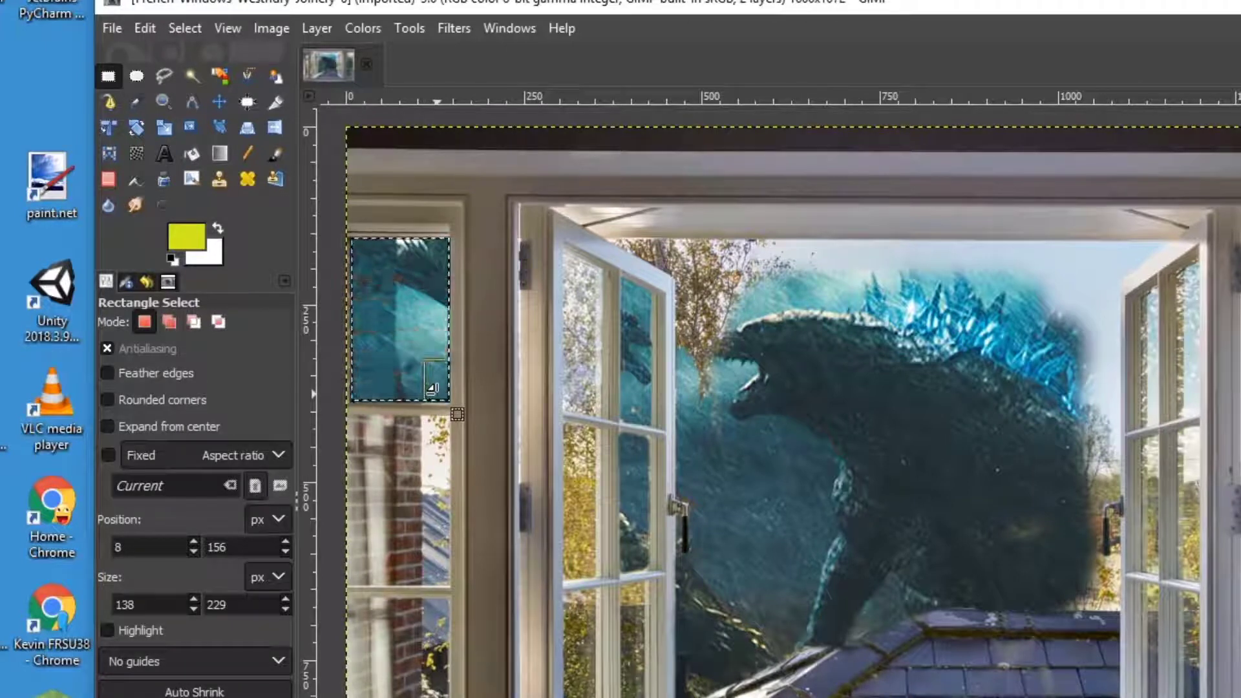
Delete the view in the pane directly below, using the moved selection resized to 138 × 235 px, and clear the selection.
drag(417, 316, 415, 493)
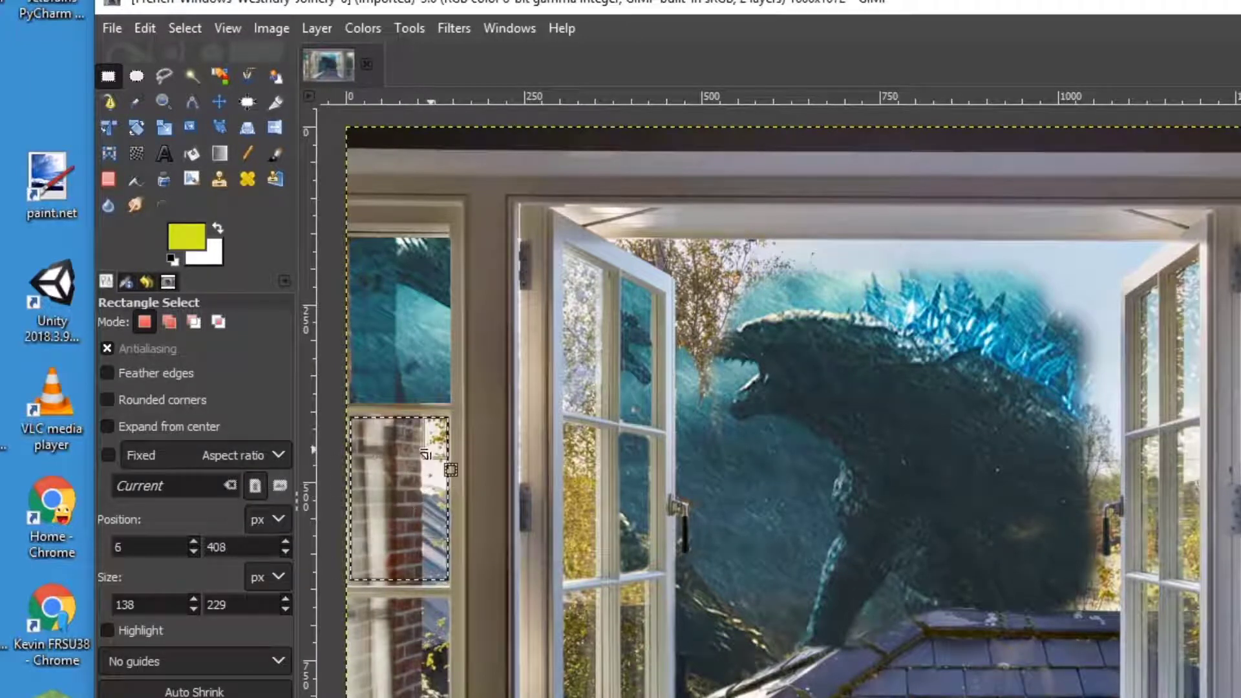
drag(459, 581, 462, 585)
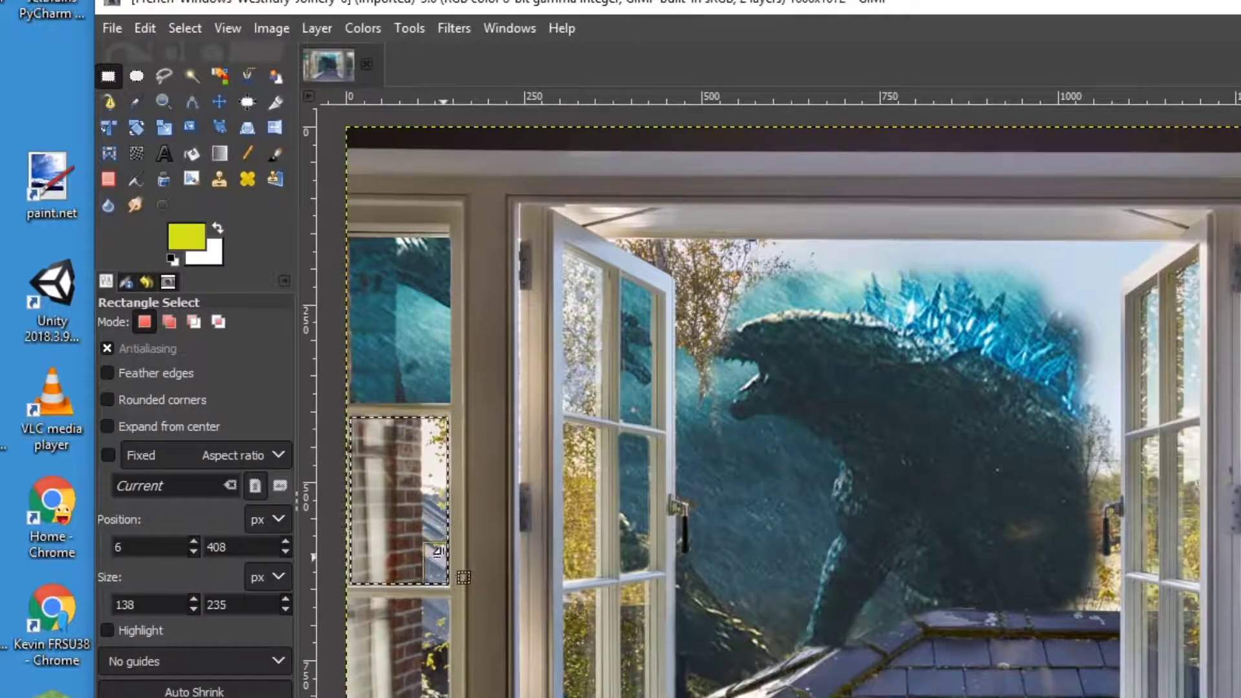
key(Delete)
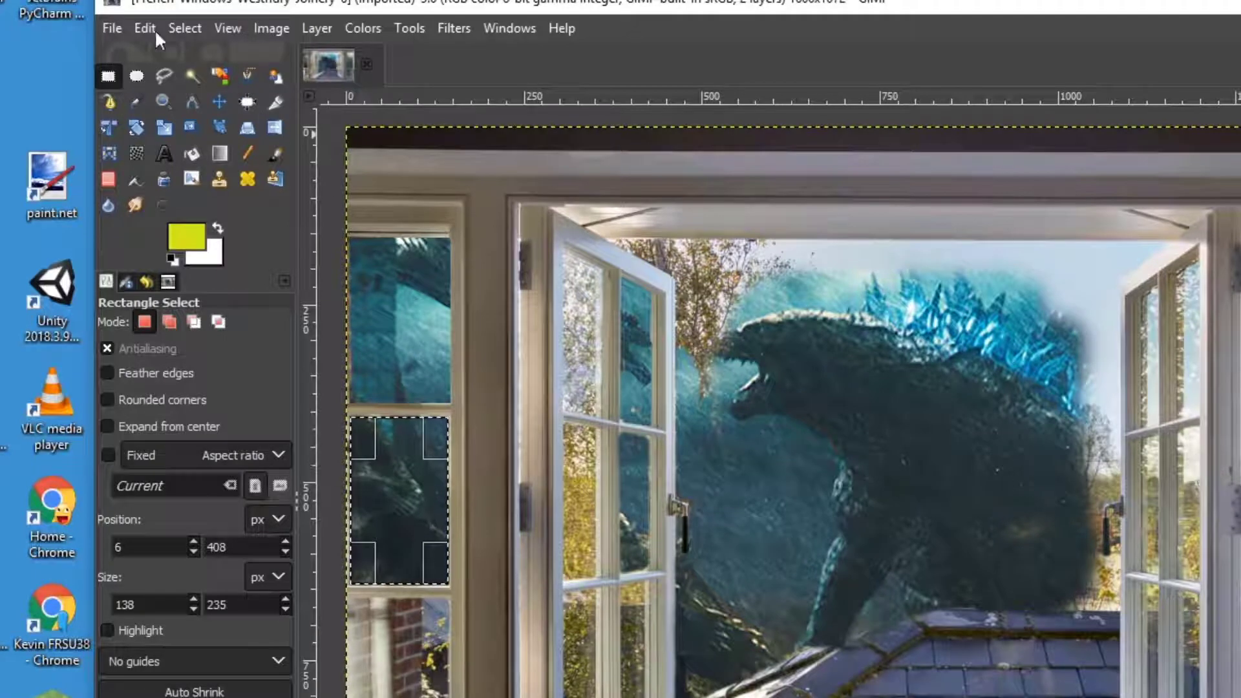
click(179, 30)
click(180, 81)
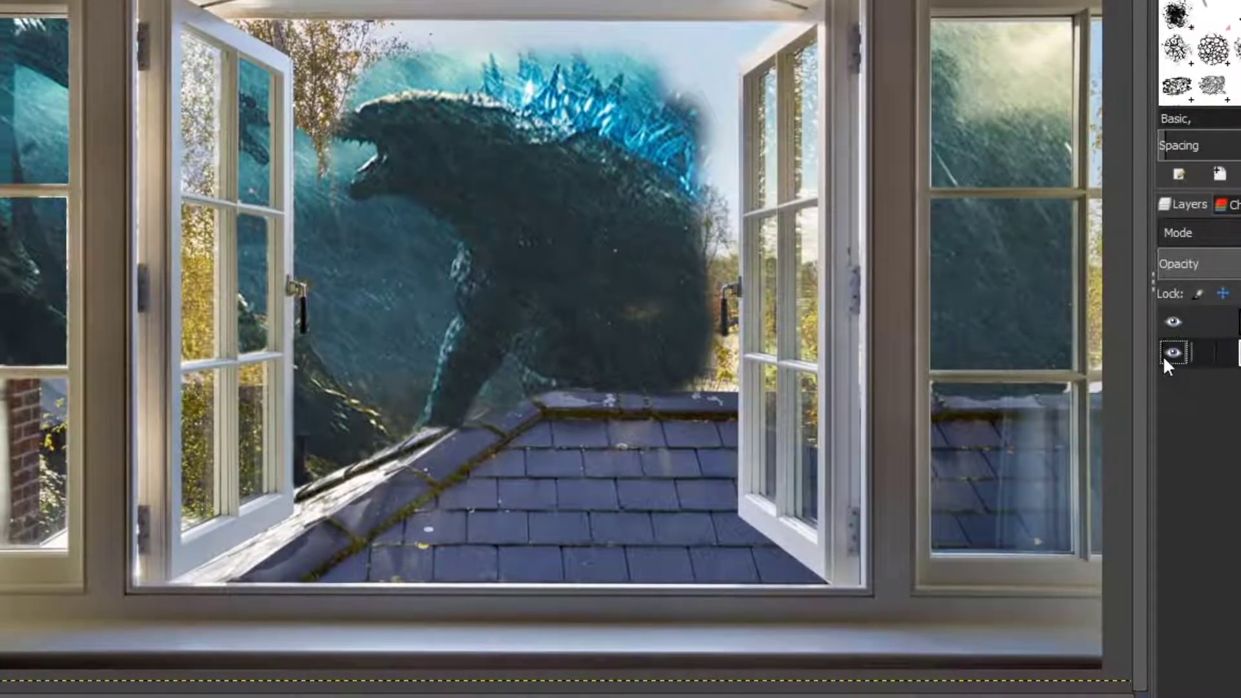
Hide and show the monster layer and the French-Windows layer to compare them, and make the French-Windows layer active.
click(1171, 352)
click(1173, 352)
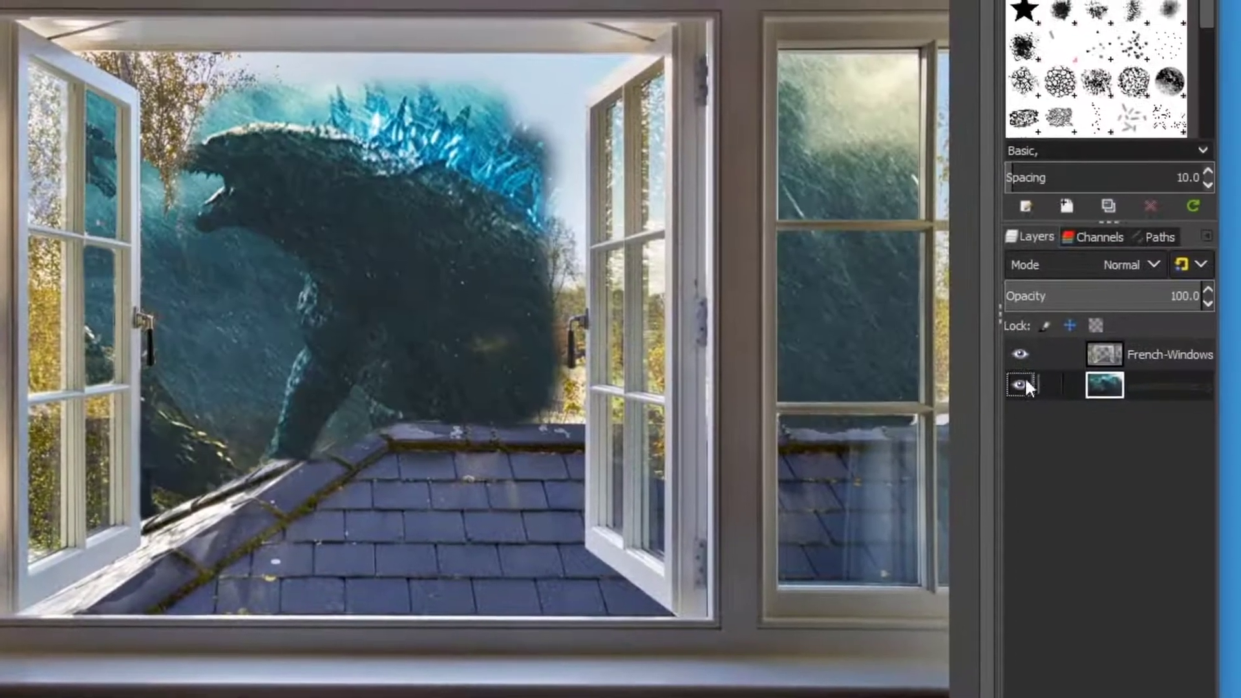
click(1172, 322)
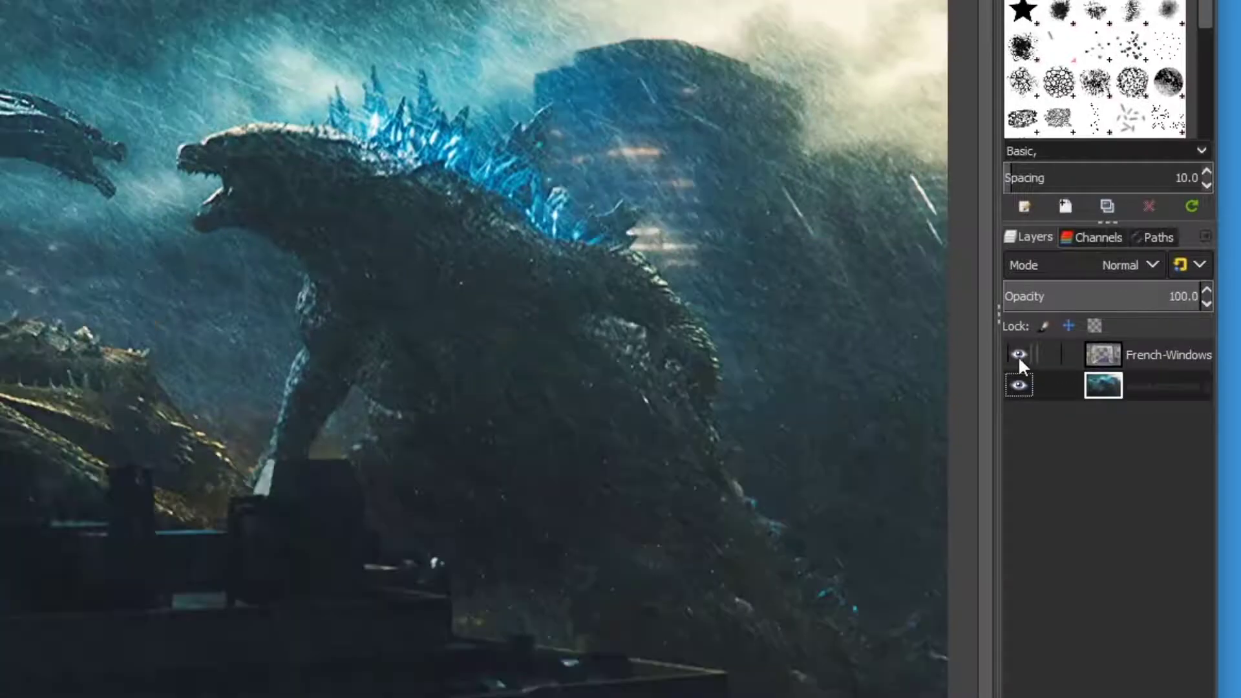
click(1018, 355)
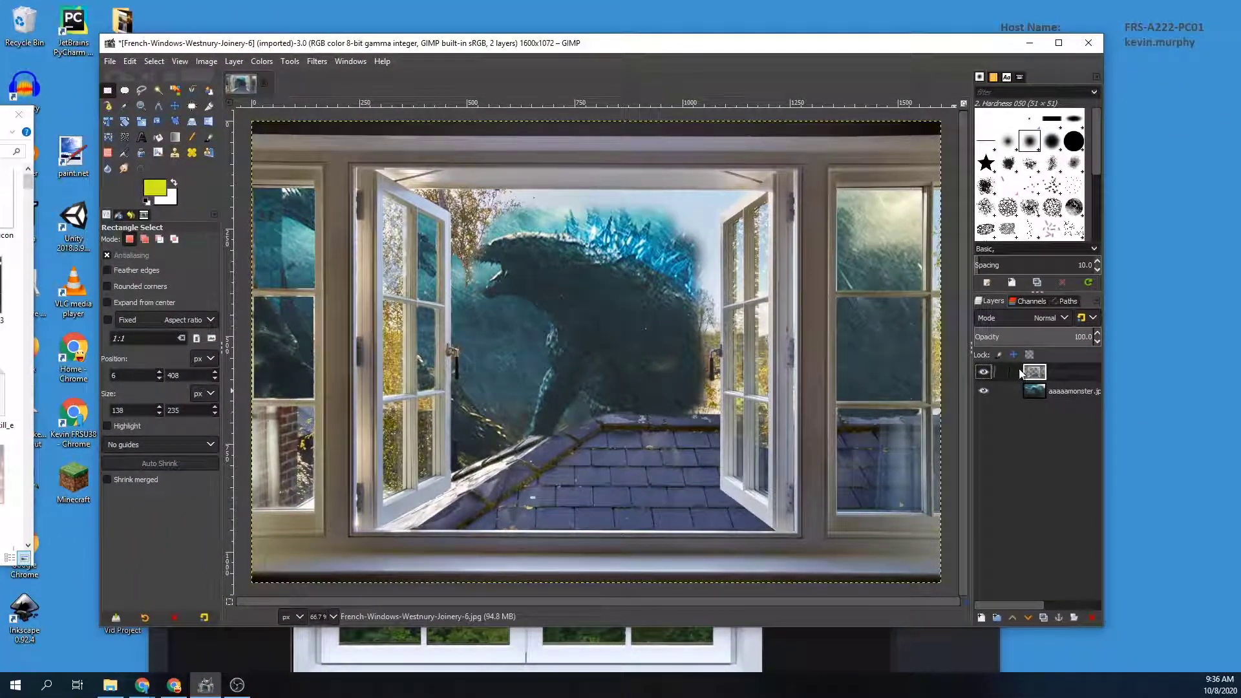
Darken the slate roof seen through the open window using the Dodge / Burn tool set to Burn with brush size 87.03.
click(141, 169)
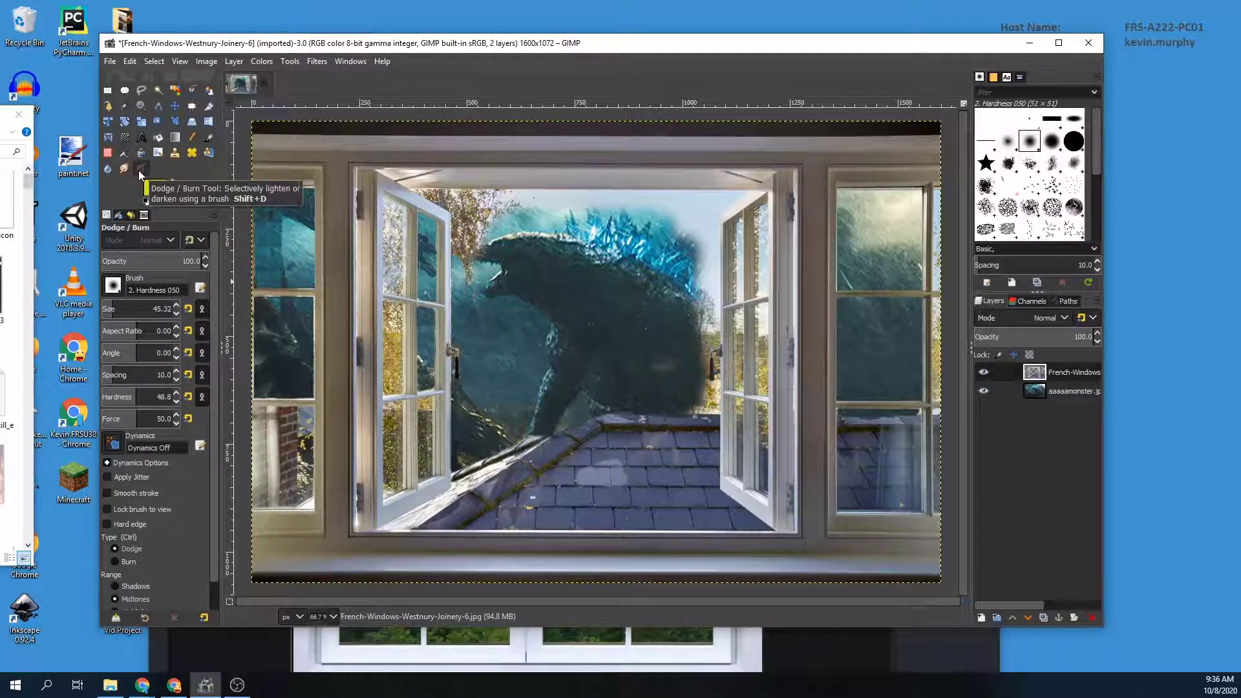
click(114, 563)
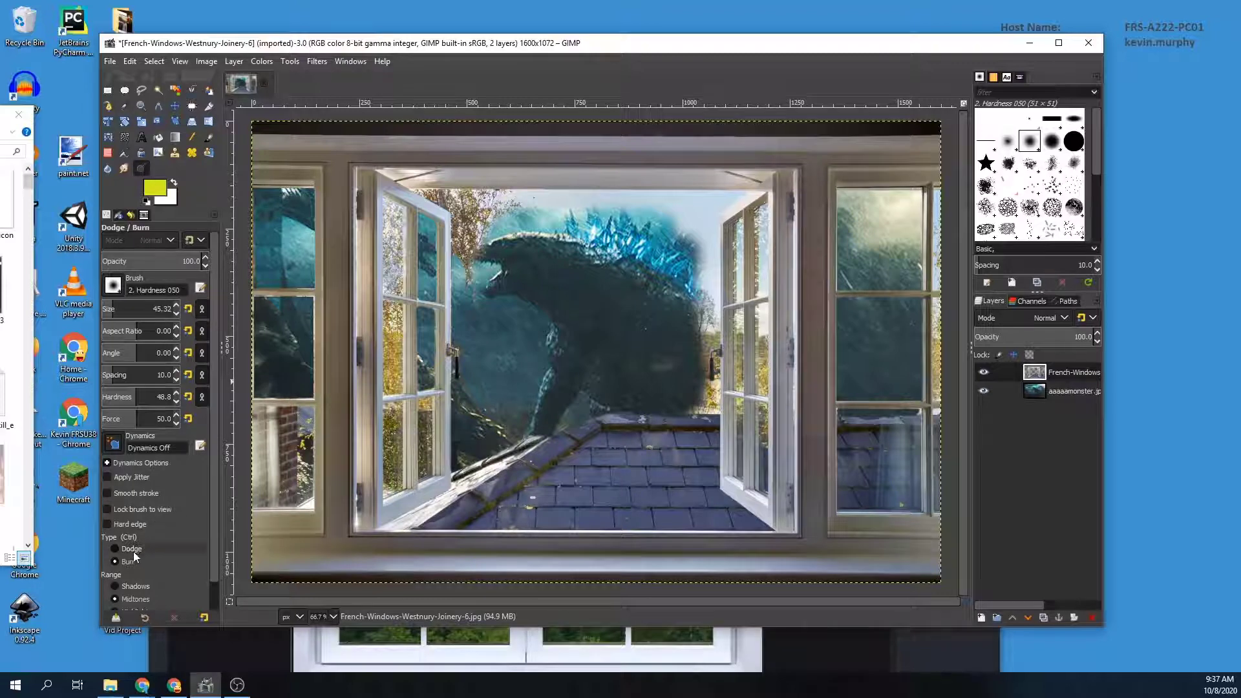
drag(117, 312, 153, 311)
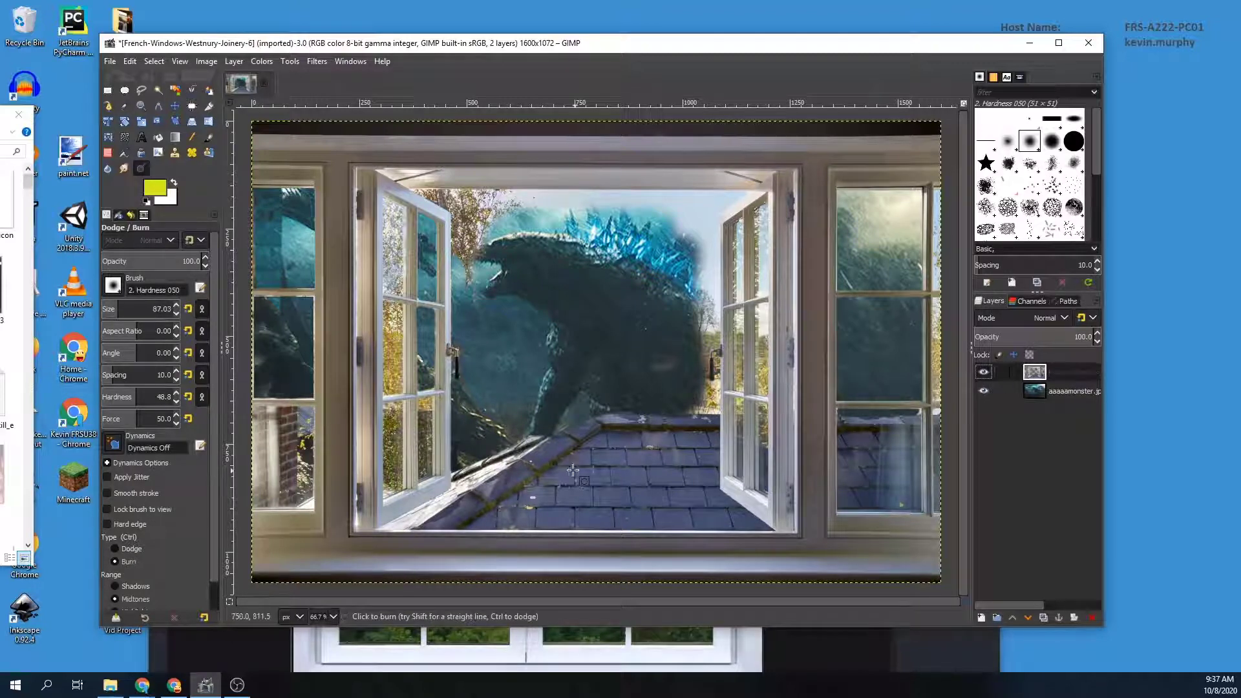
mouse_move(571, 470)
mouse_down()
mouse_move(533, 495)
mouse_move(548, 506)
mouse_move(637, 445)
mouse_up()
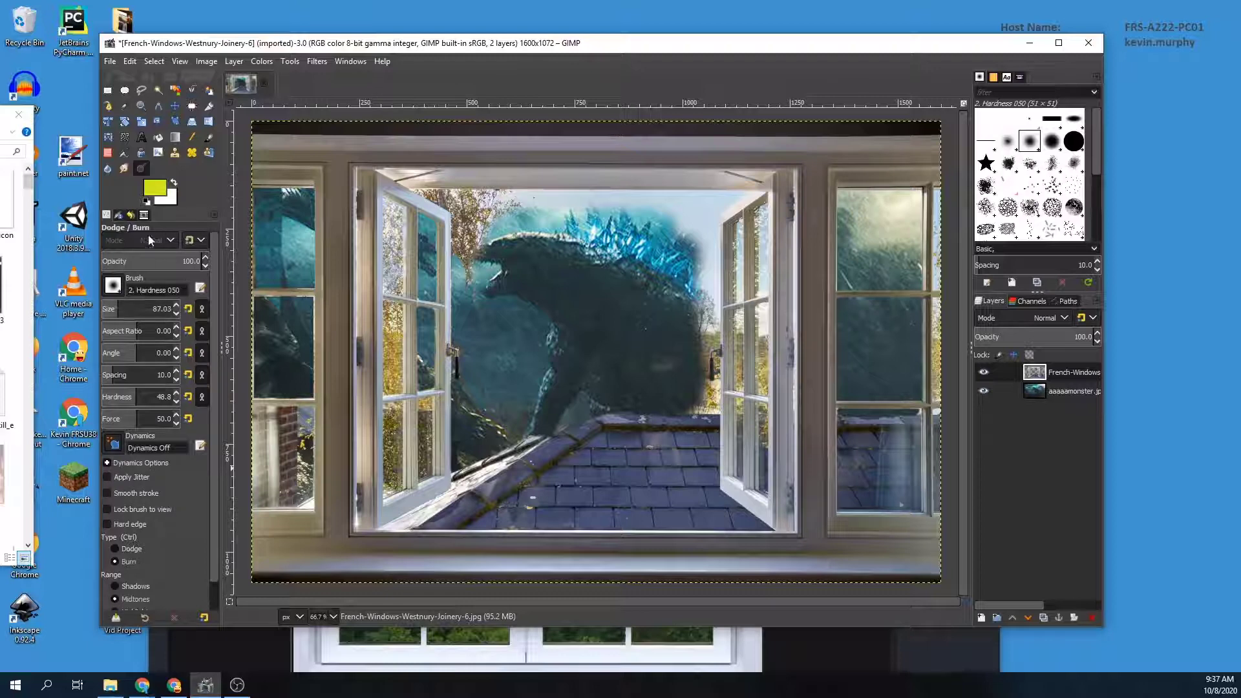
mouse_move(625, 446)
mouse_down()
mouse_move(644, 473)
mouse_move(593, 465)
mouse_move(603, 461)
mouse_move(557, 479)
mouse_move(588, 488)
mouse_move(520, 520)
mouse_up()
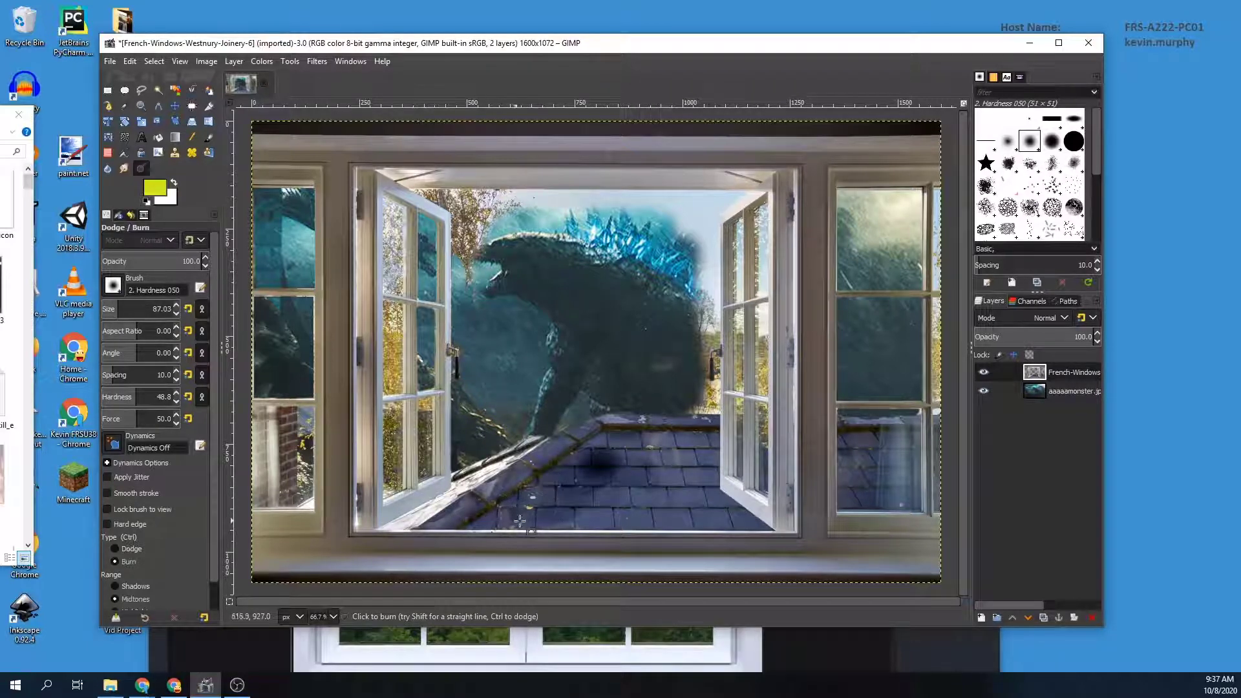
mouse_move(581, 471)
mouse_down()
mouse_move(635, 438)
mouse_move(624, 438)
mouse_move(658, 439)
mouse_move(623, 481)
mouse_move(648, 502)
mouse_move(622, 510)
mouse_move(676, 514)
mouse_move(637, 518)
mouse_move(619, 495)
mouse_move(677, 482)
mouse_move(639, 435)
mouse_move(575, 466)
mouse_move(583, 479)
mouse_move(467, 509)
mouse_up()
mouse_move(566, 443)
mouse_down()
mouse_move(691, 434)
mouse_move(671, 458)
mouse_move(670, 439)
mouse_move(693, 433)
mouse_move(696, 484)
mouse_move(716, 430)
mouse_move(702, 466)
mouse_move(703, 418)
mouse_move(691, 507)
mouse_move(731, 518)
mouse_move(594, 494)
mouse_move(506, 512)
mouse_move(615, 508)
mouse_move(678, 489)
mouse_move(686, 481)
mouse_move(592, 469)
mouse_move(655, 456)
mouse_move(586, 435)
mouse_move(654, 435)
mouse_move(604, 438)
mouse_move(599, 455)
mouse_move(504, 504)
mouse_move(537, 485)
mouse_up()
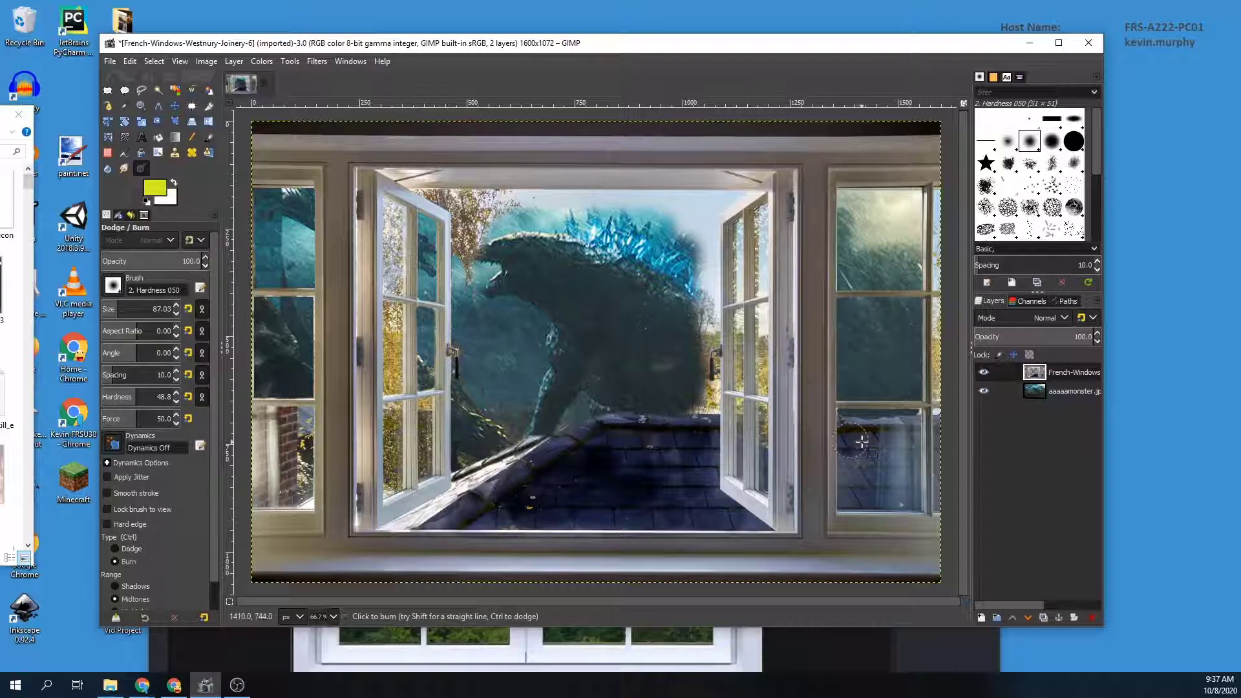
Burn the roof behind the right fixed window's lower pane, the sloping roof edge on the left, and the left fixed window's lower pane.
mouse_move(862, 442)
mouse_down()
mouse_move(893, 444)
mouse_move(895, 495)
mouse_move(885, 486)
mouse_move(886, 465)
mouse_move(899, 495)
mouse_move(855, 497)
mouse_move(858, 455)
mouse_move(854, 478)
mouse_move(900, 439)
mouse_move(891, 487)
mouse_move(858, 482)
mouse_move(857, 445)
mouse_move(857, 474)
mouse_move(859, 441)
mouse_move(901, 435)
mouse_up()
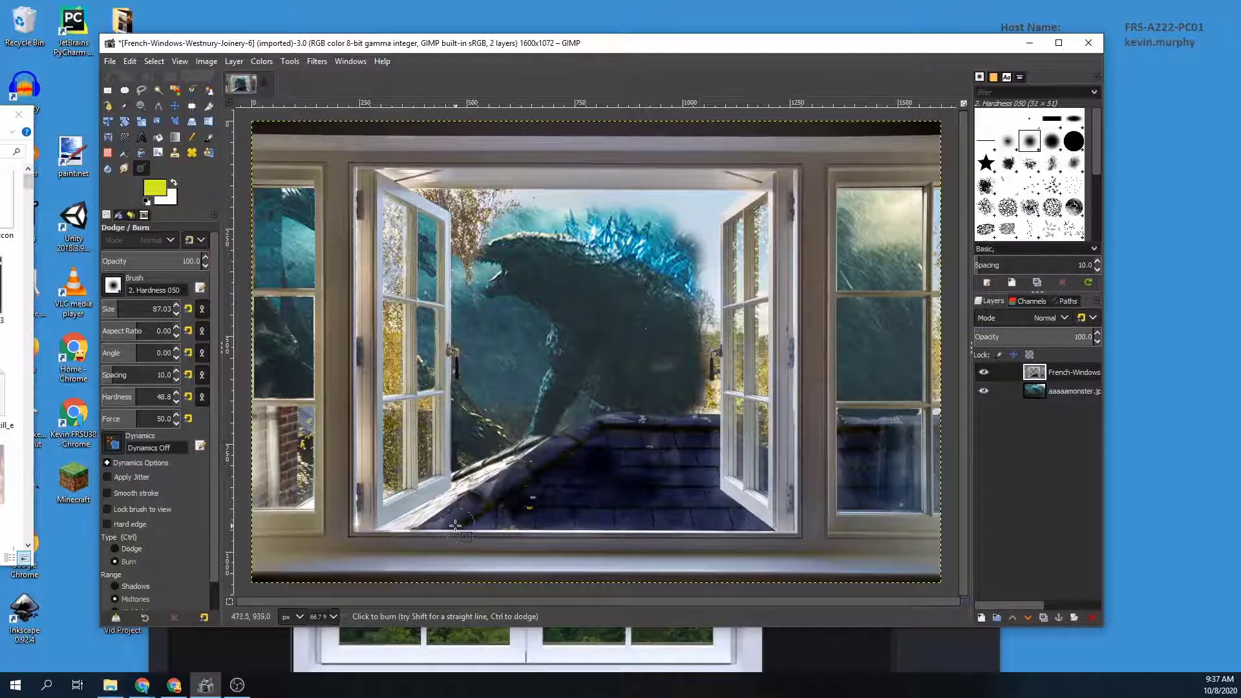
mouse_move(455, 525)
mouse_down()
mouse_move(548, 476)
mouse_move(579, 484)
mouse_move(506, 511)
mouse_move(457, 503)
mouse_move(531, 442)
mouse_up()
mouse_move(475, 474)
mouse_down()
mouse_move(439, 523)
mouse_move(523, 517)
mouse_up()
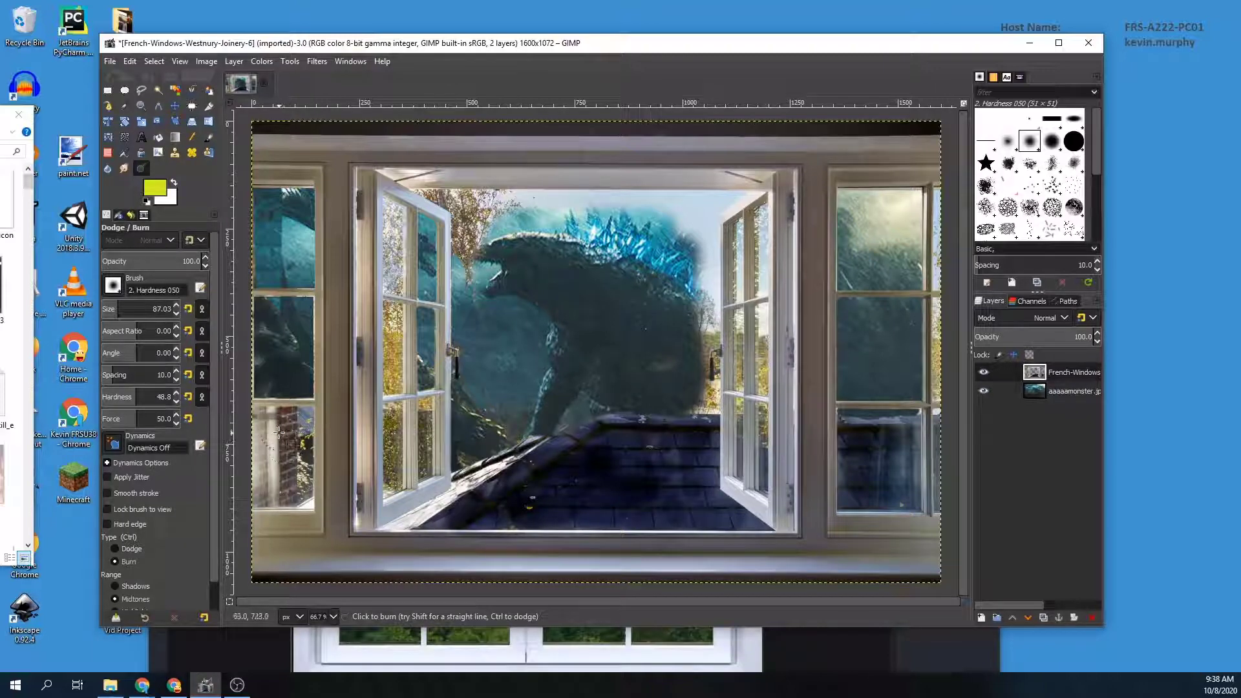
drag(279, 436, 273, 469)
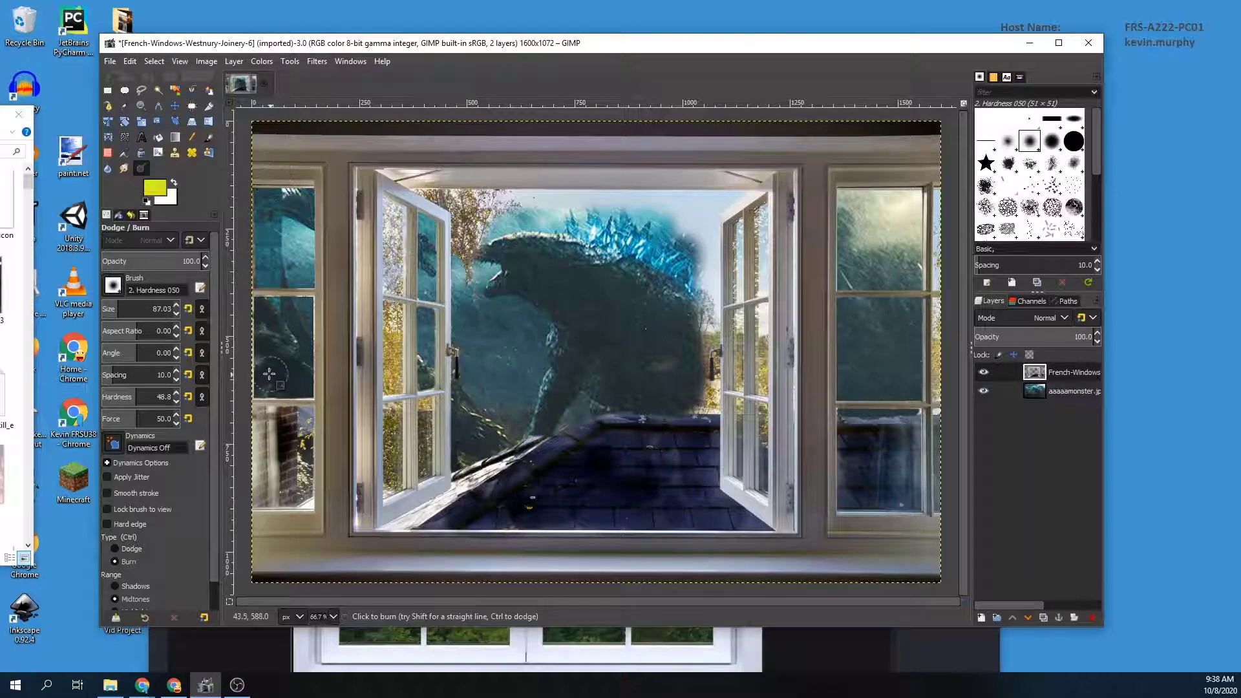
Select the left fixed window's lower pane with a 143 × 247 px rectangle, delete the view inside it, and clear the selection.
click(107, 89)
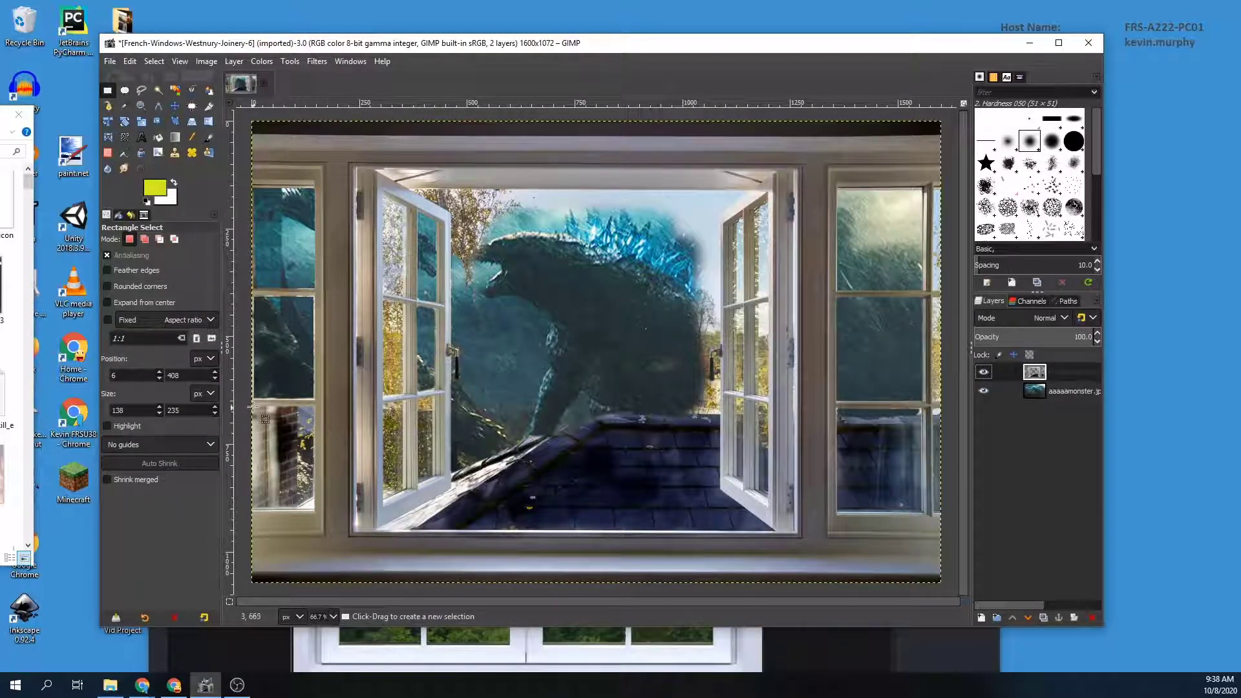
drag(253, 405, 314, 511)
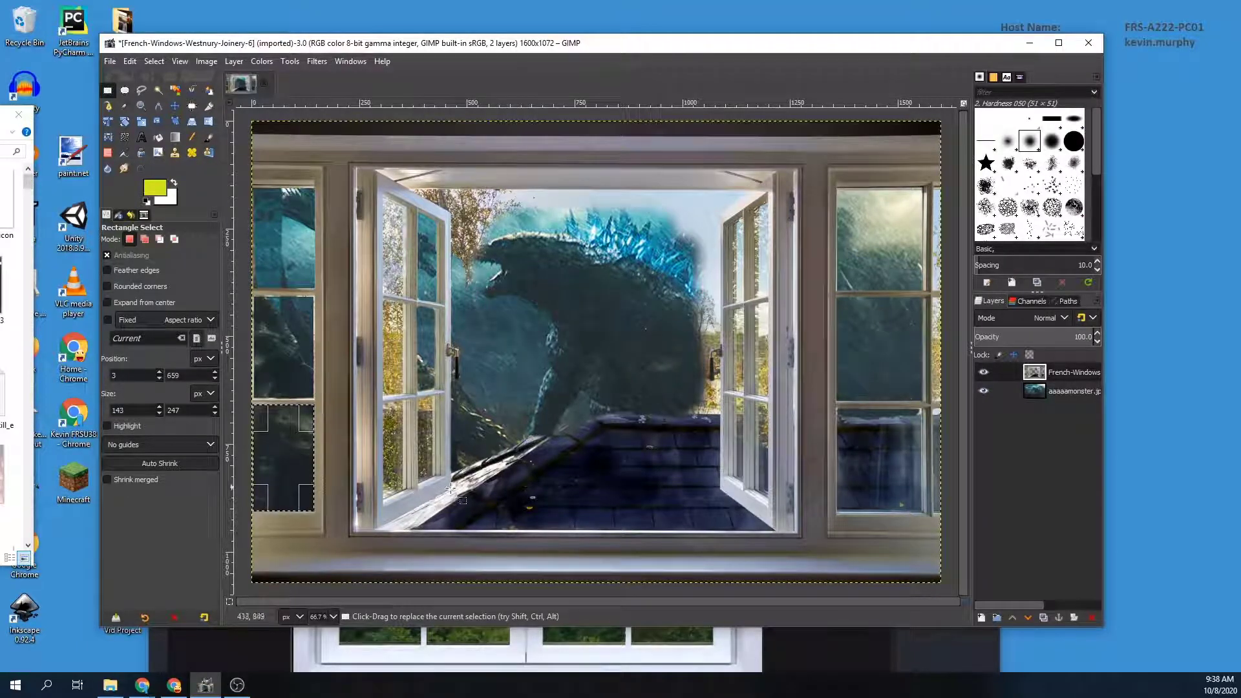
ctrl+scroll(517, 332, down, 4)
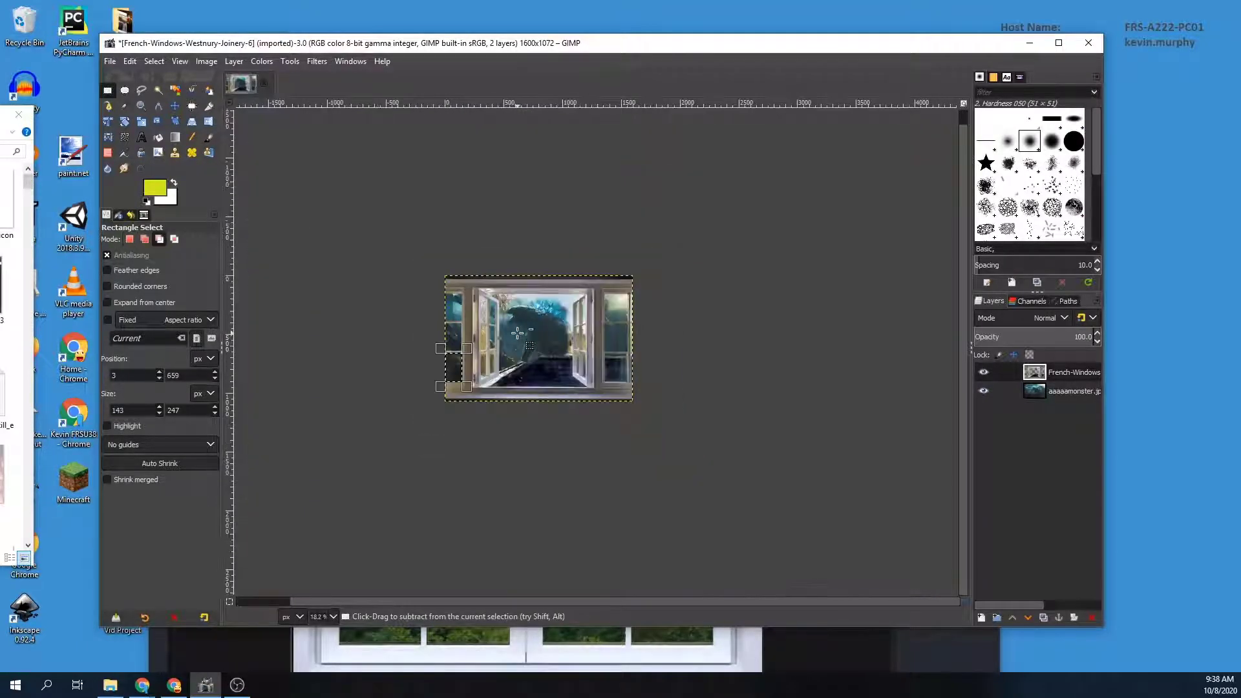
click(418, 219)
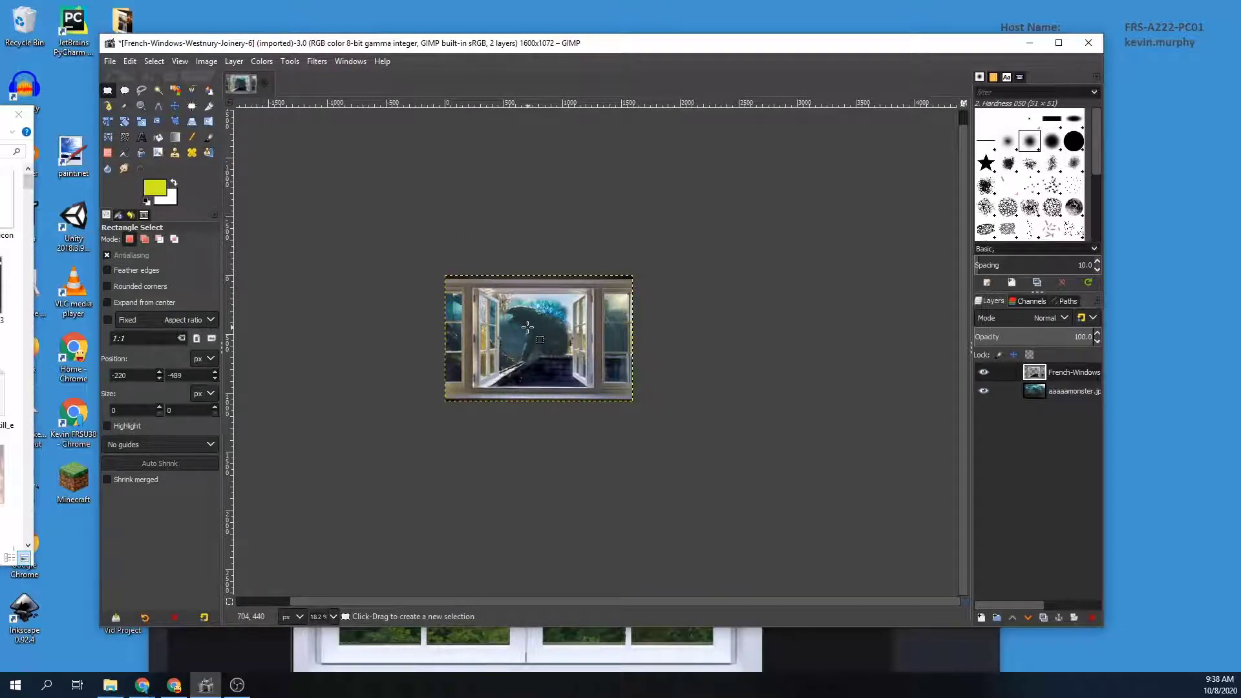
Try cropping the image to 1224 × 908 px around the central open window, and undo the crop.
ctrl+scroll(371, 289, up, 3)
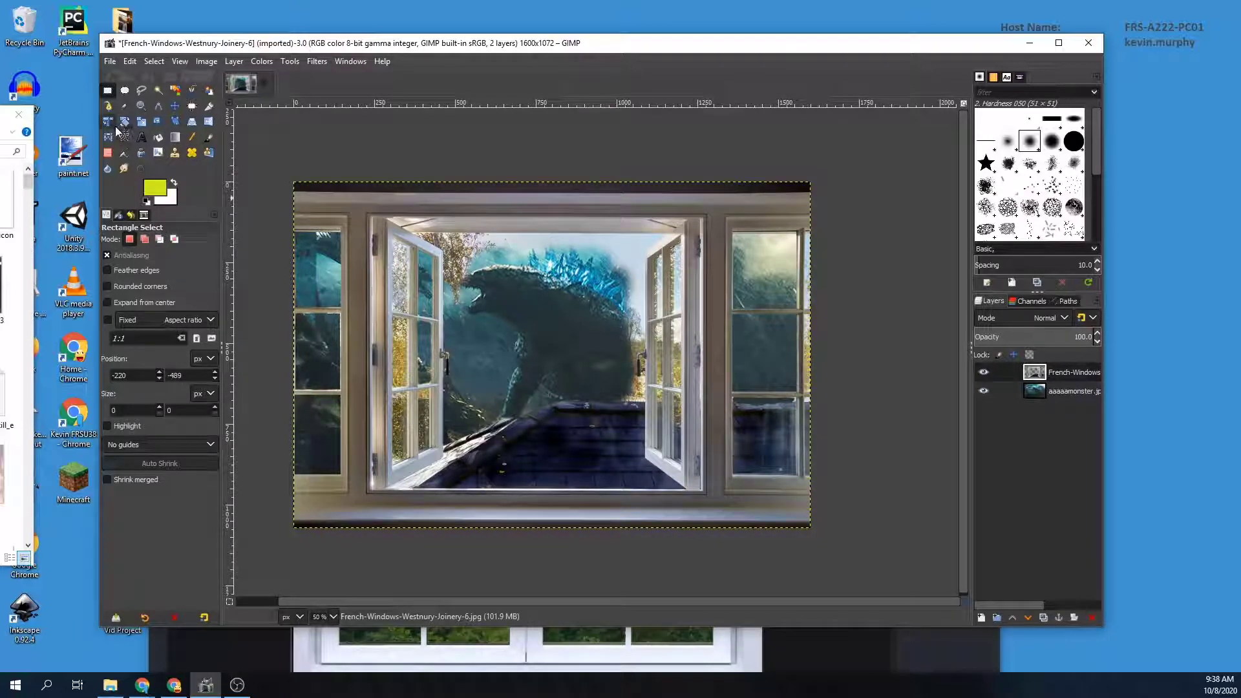
click(138, 122)
click(1034, 390)
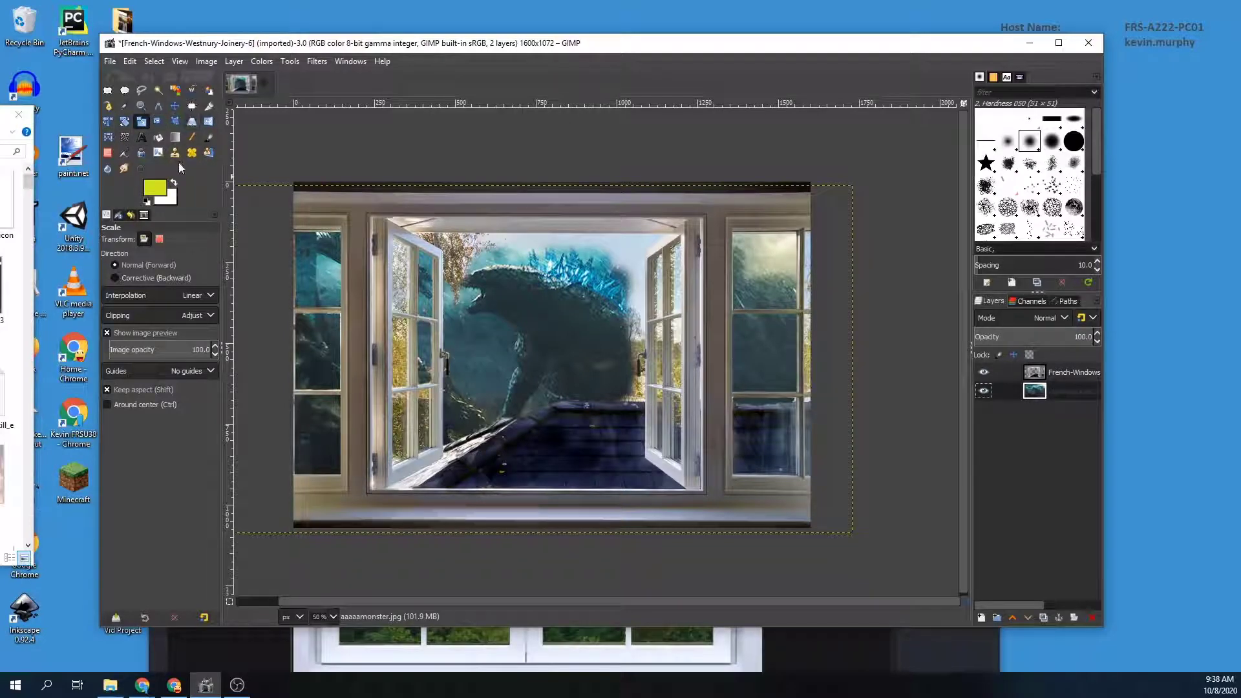
click(208, 108)
scroll(338, 278, down, 2)
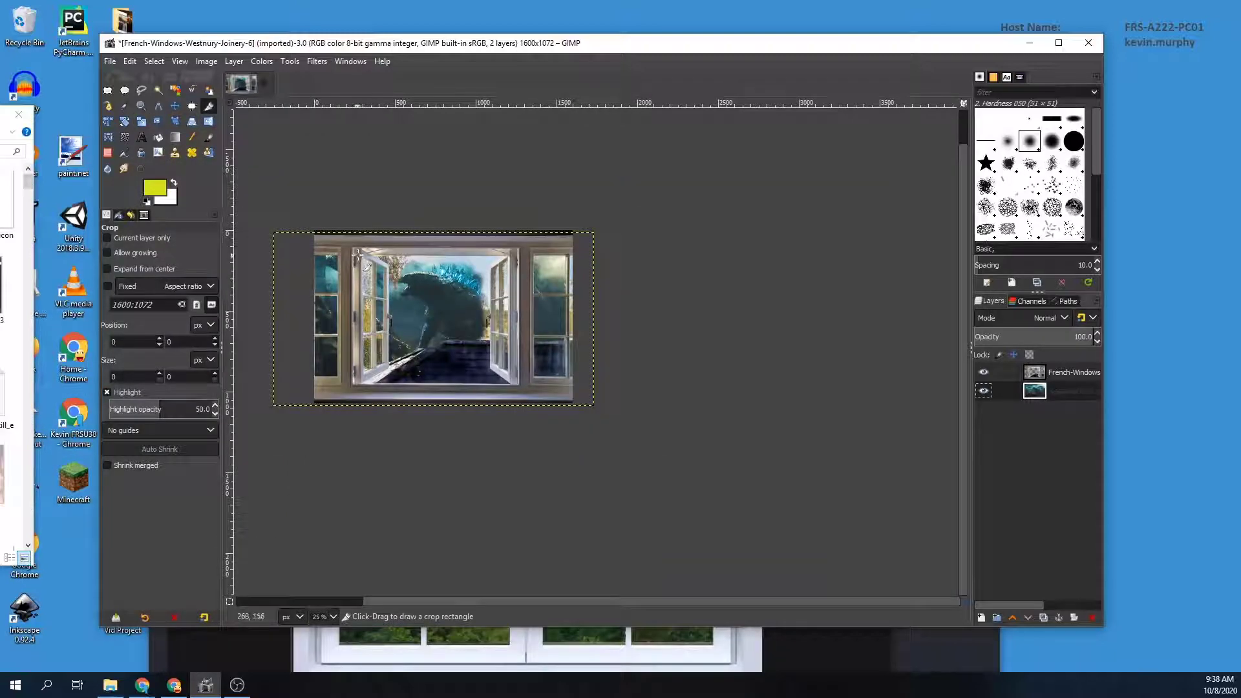
mouse_move(358, 255)
mouse_down()
mouse_move(532, 390)
mouse_move(344, 259)
mouse_up()
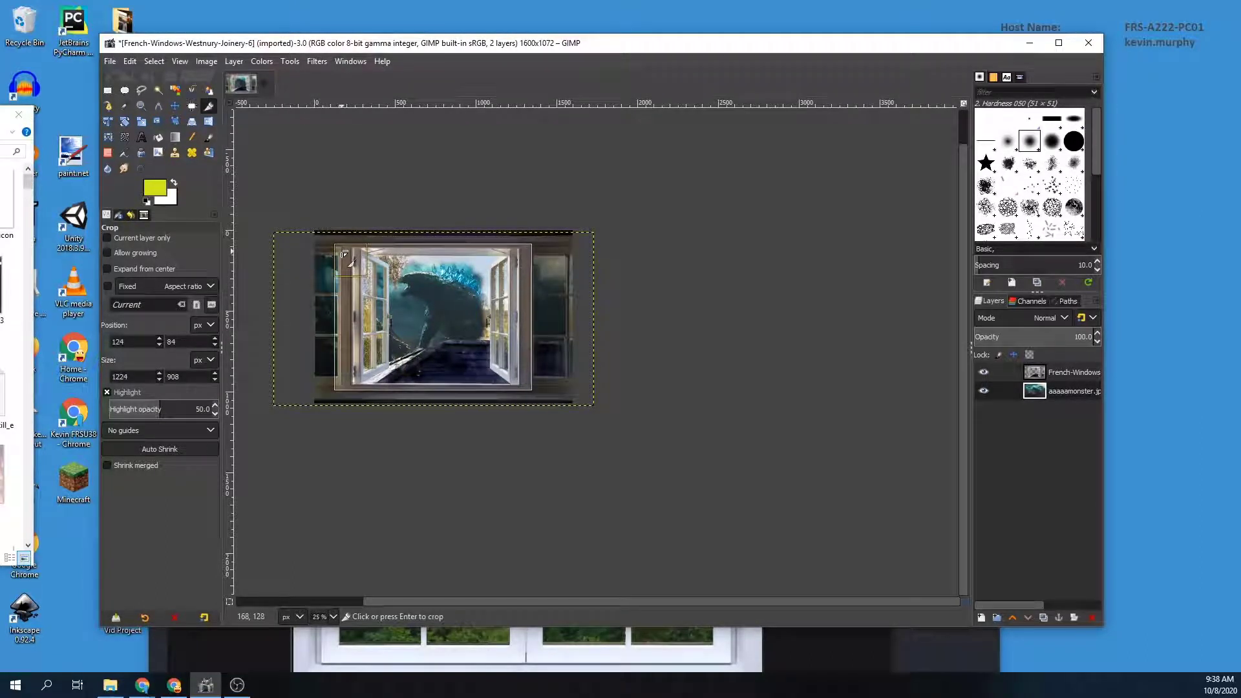
key(Return)
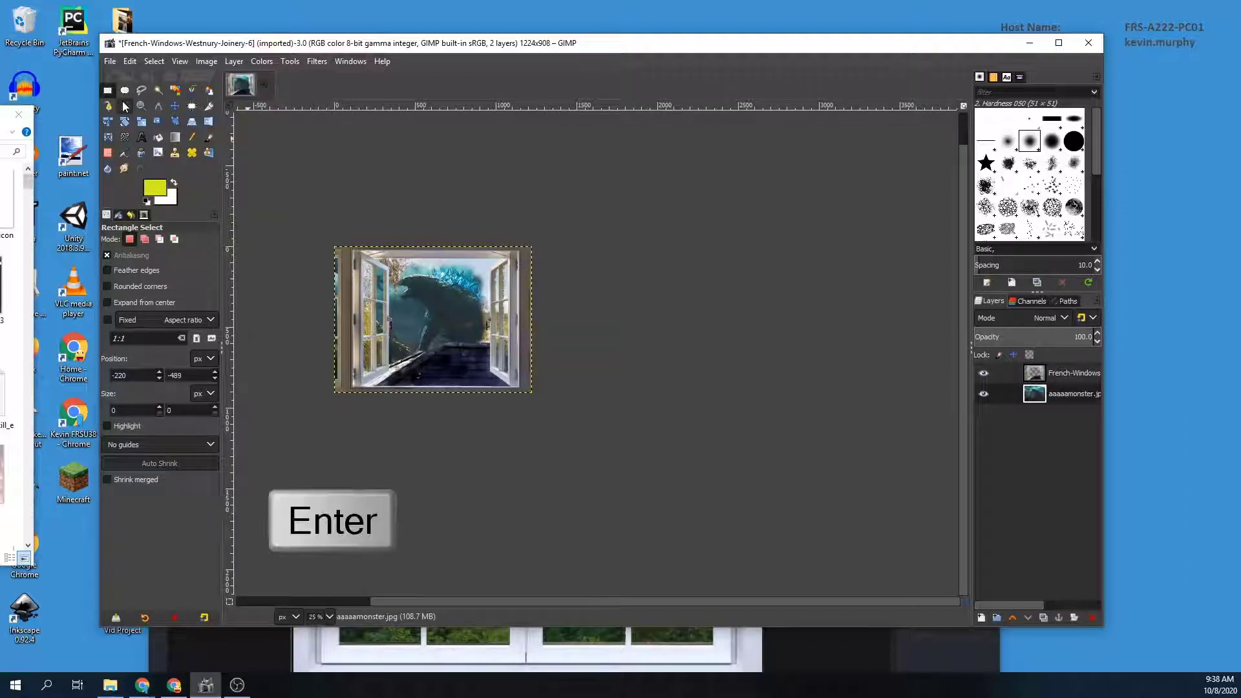
key(r)
key(ctrl+z)
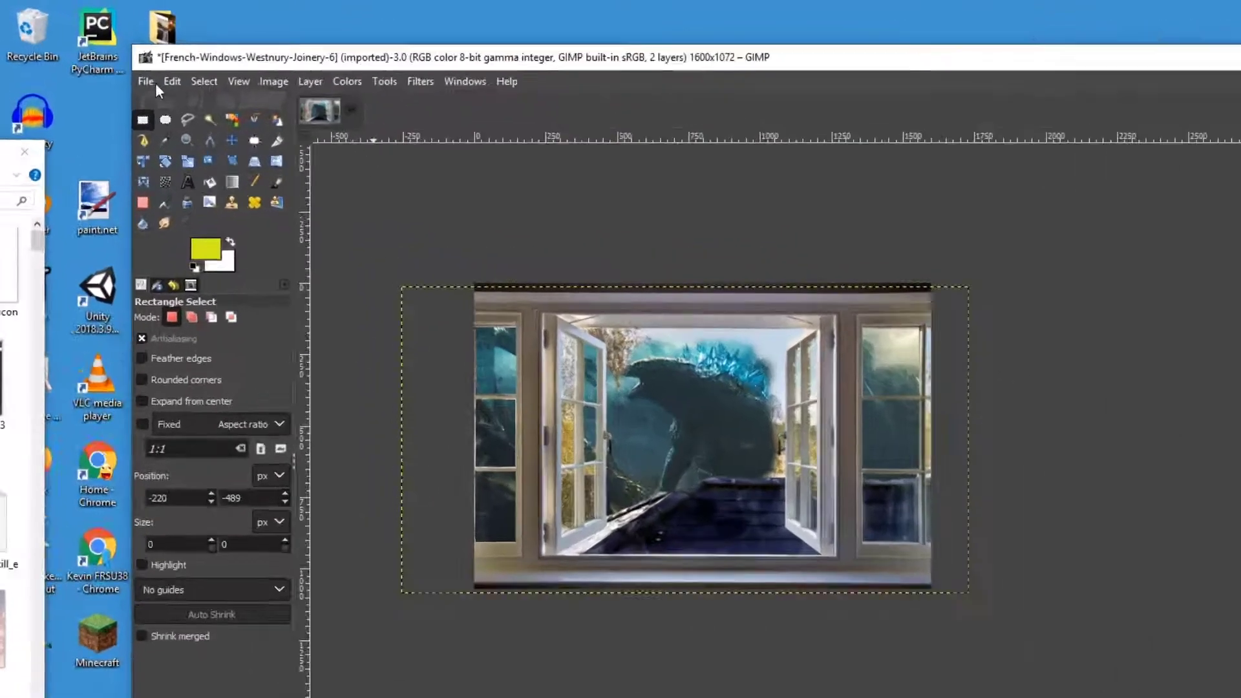
Save the project as an XCF file in Downloads, named with the author's surname followed by WindowProject.
click(110, 61)
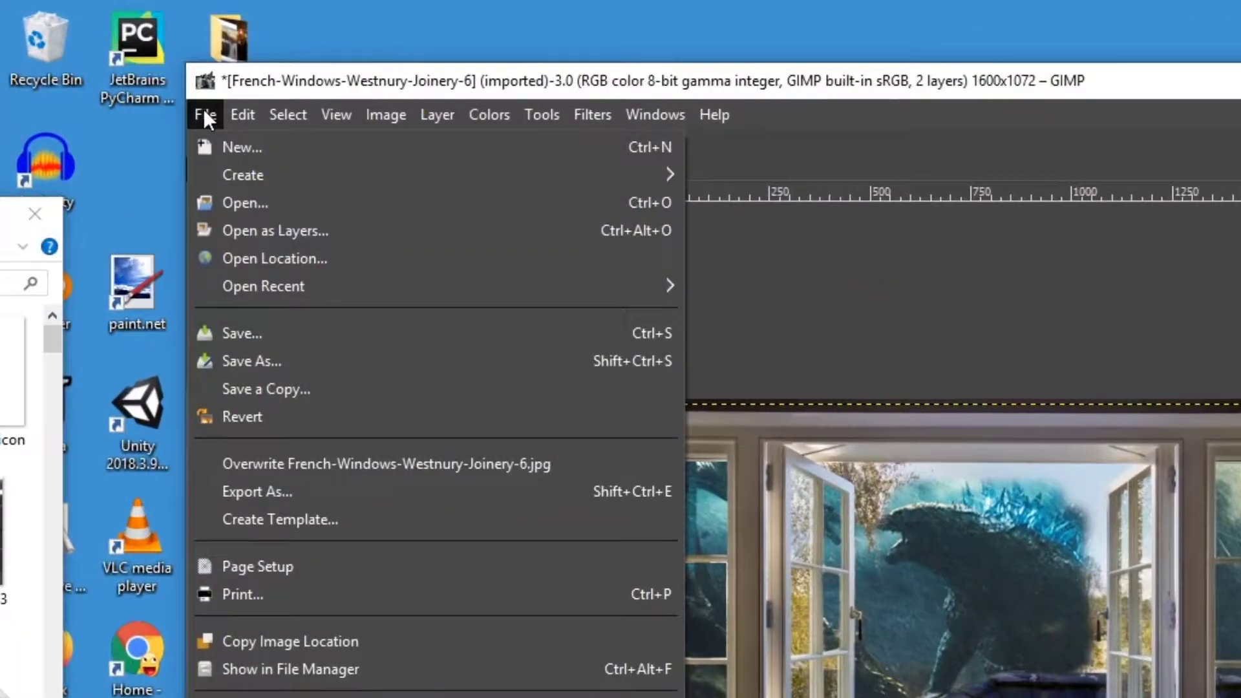
click(254, 335)
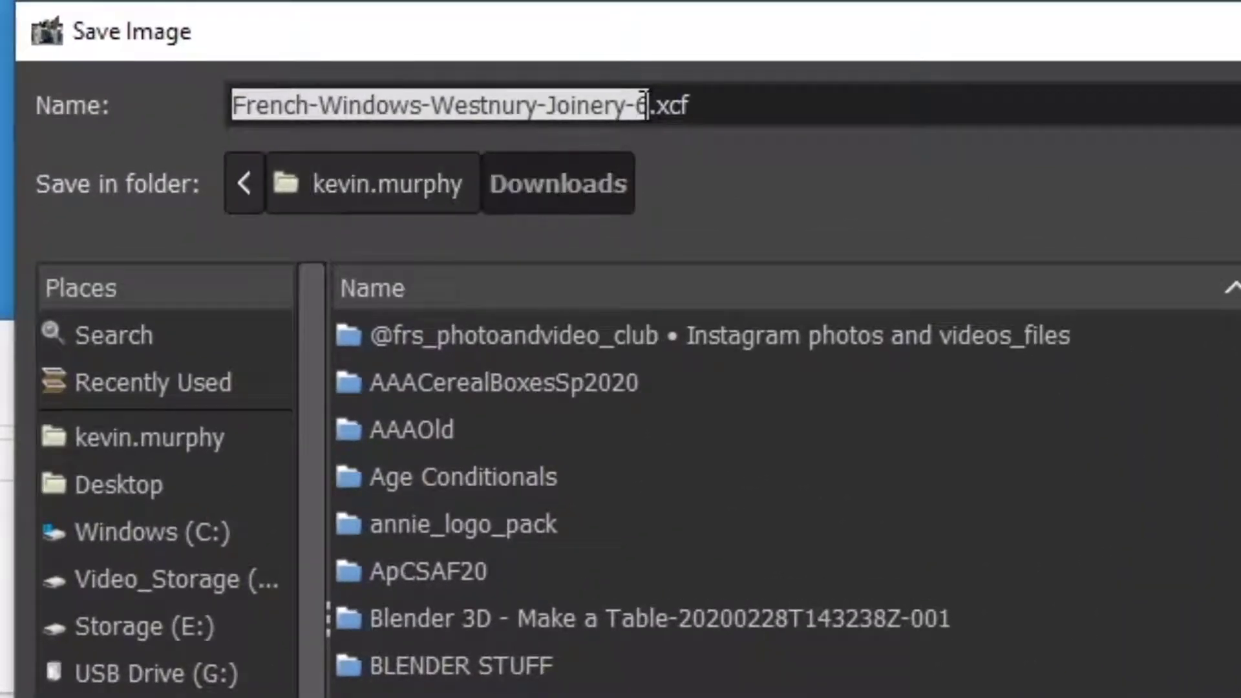
drag(647, 107, 200, 94)
text(Window)
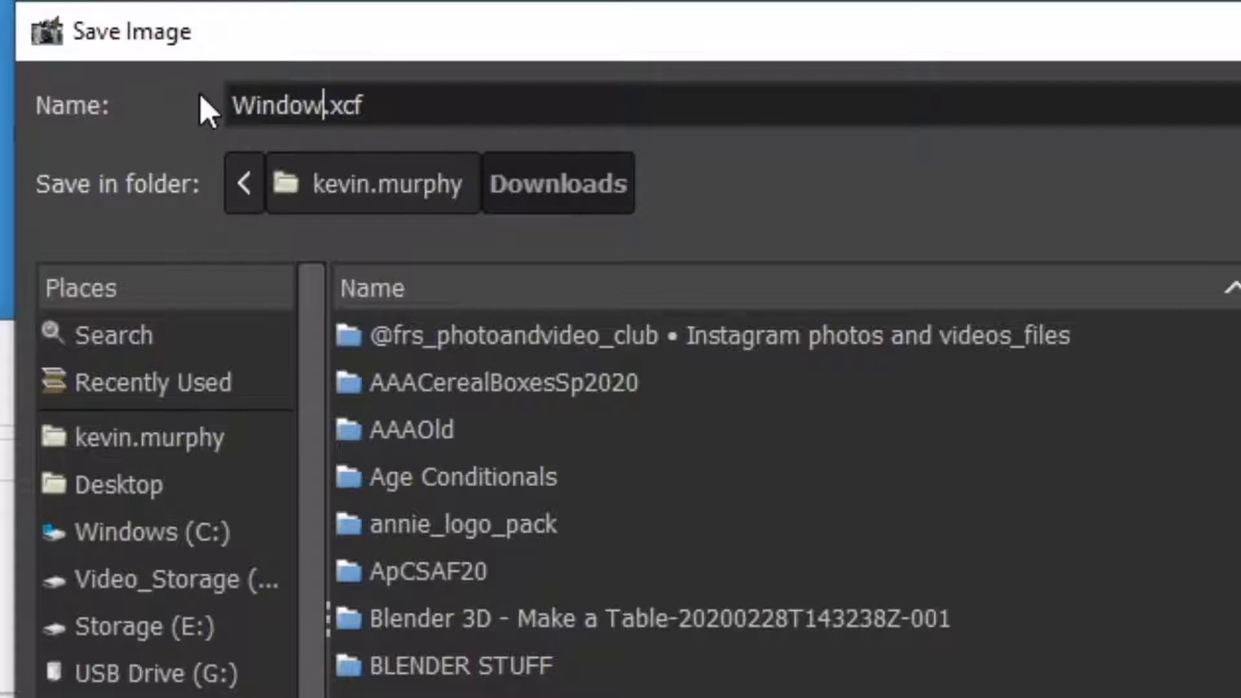
text(Project)
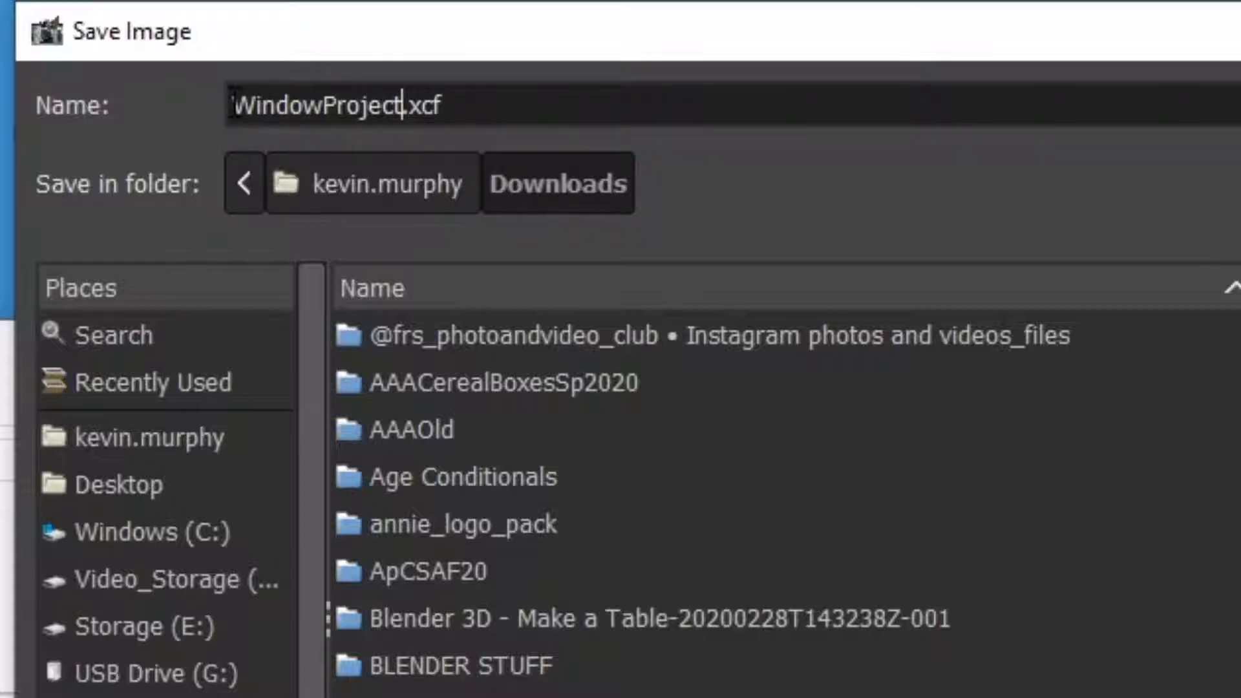
text(Mur[p)
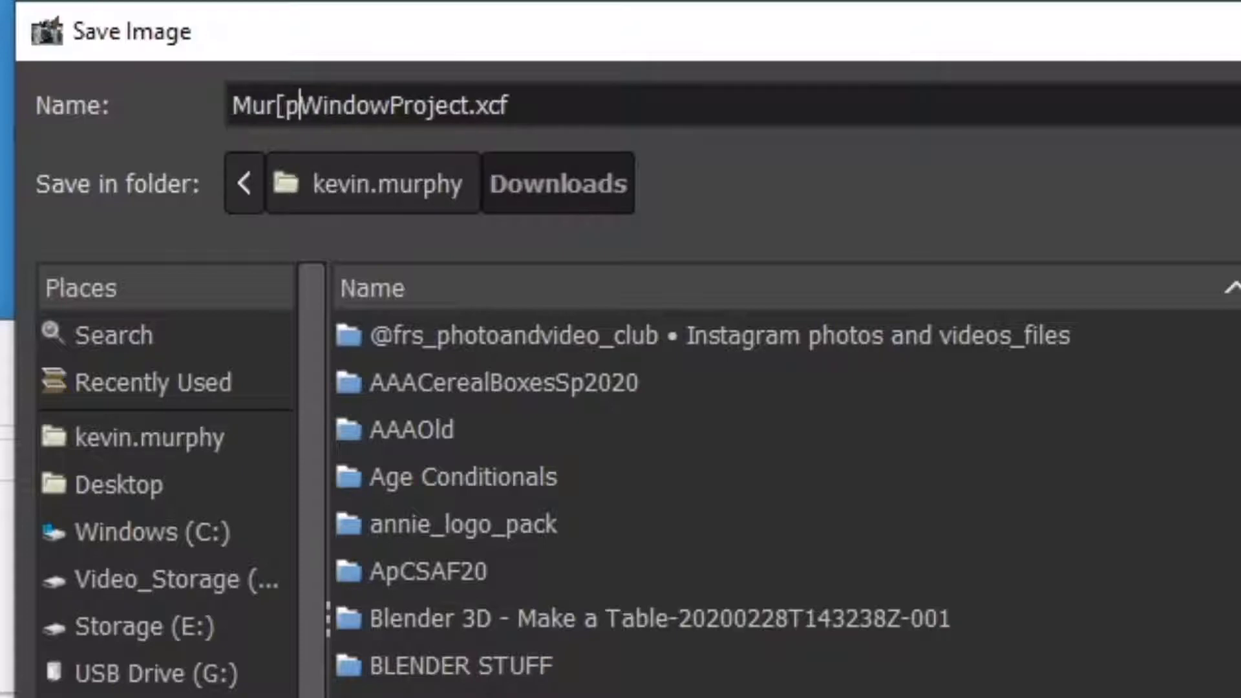
key(BackSpace)
key(BackSpace)
text(phy)
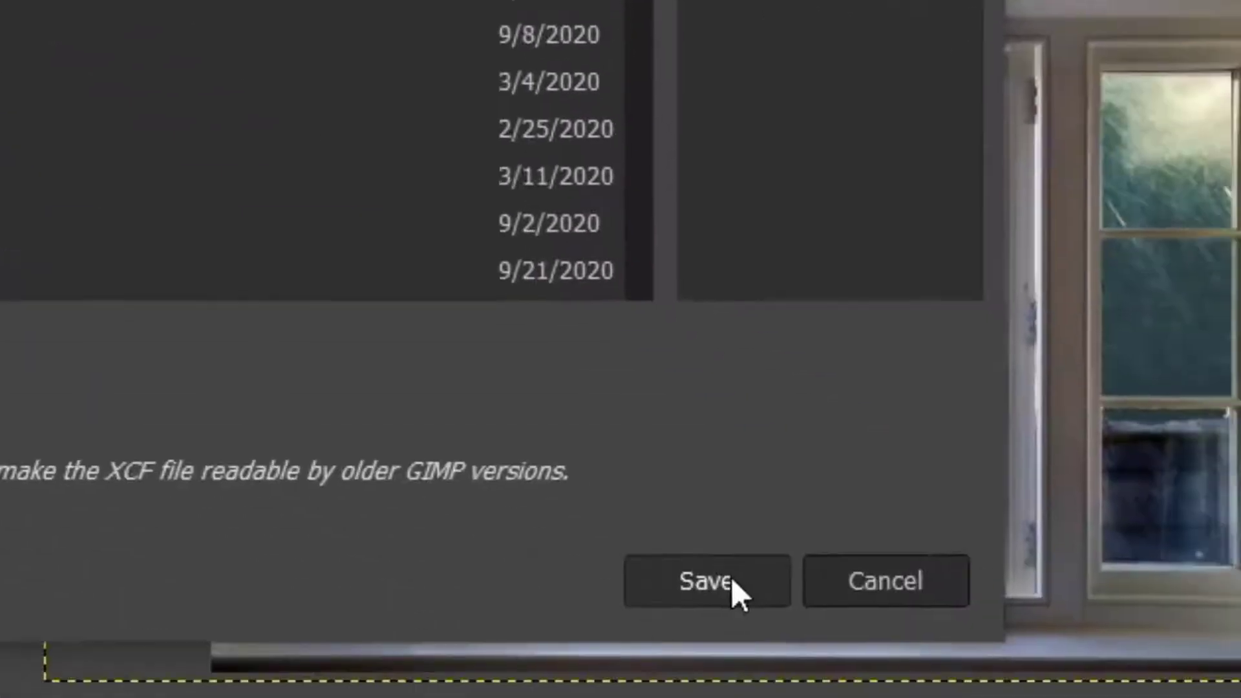
click(731, 576)
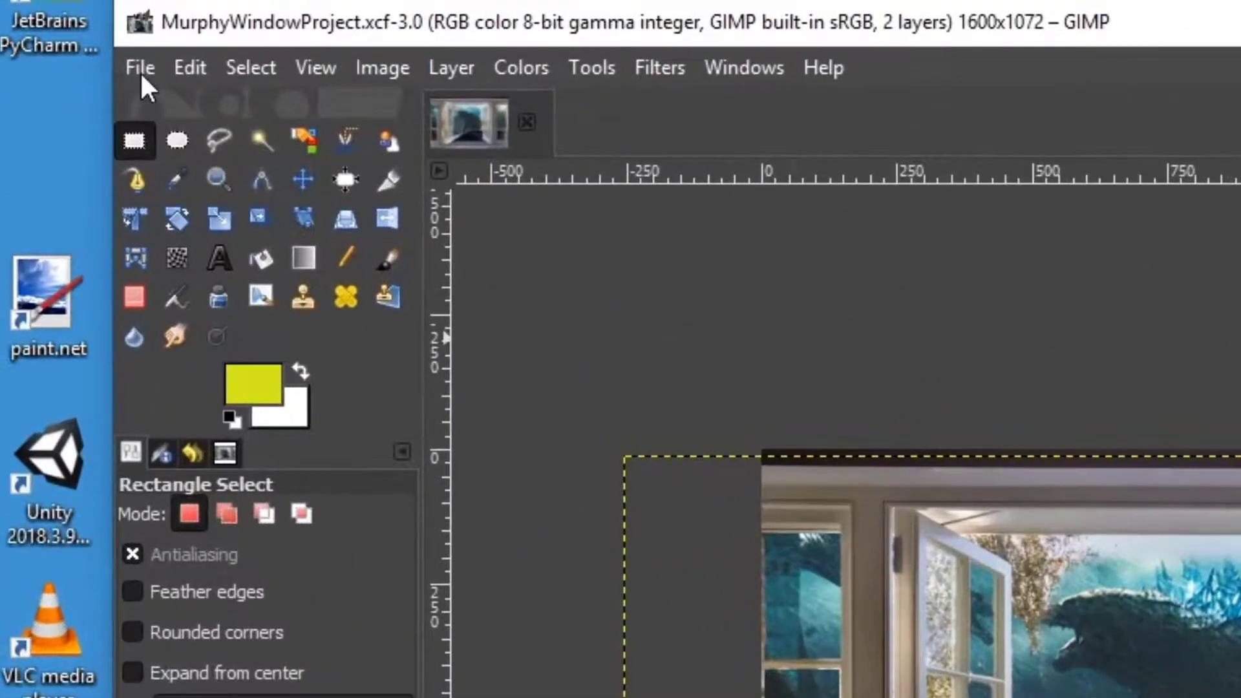
Export the composite as a PNG to Downloads with FINAL appended to the file name, keeping the offered PNG options.
click(140, 68)
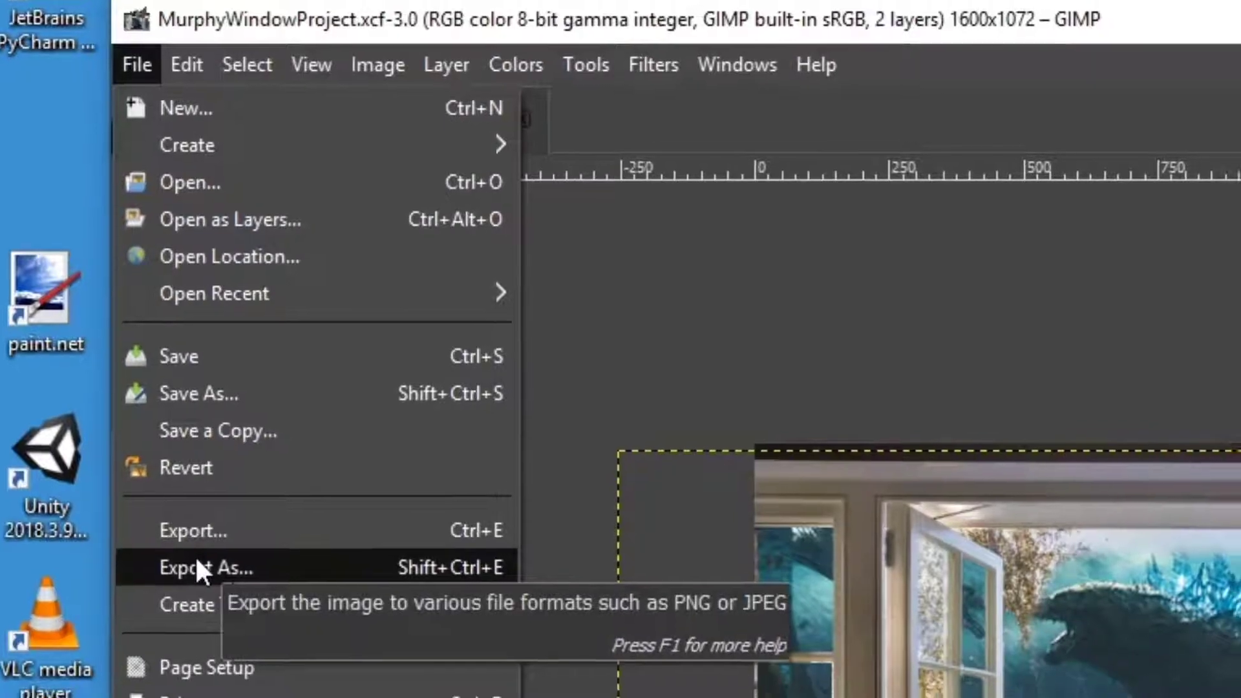
click(199, 574)
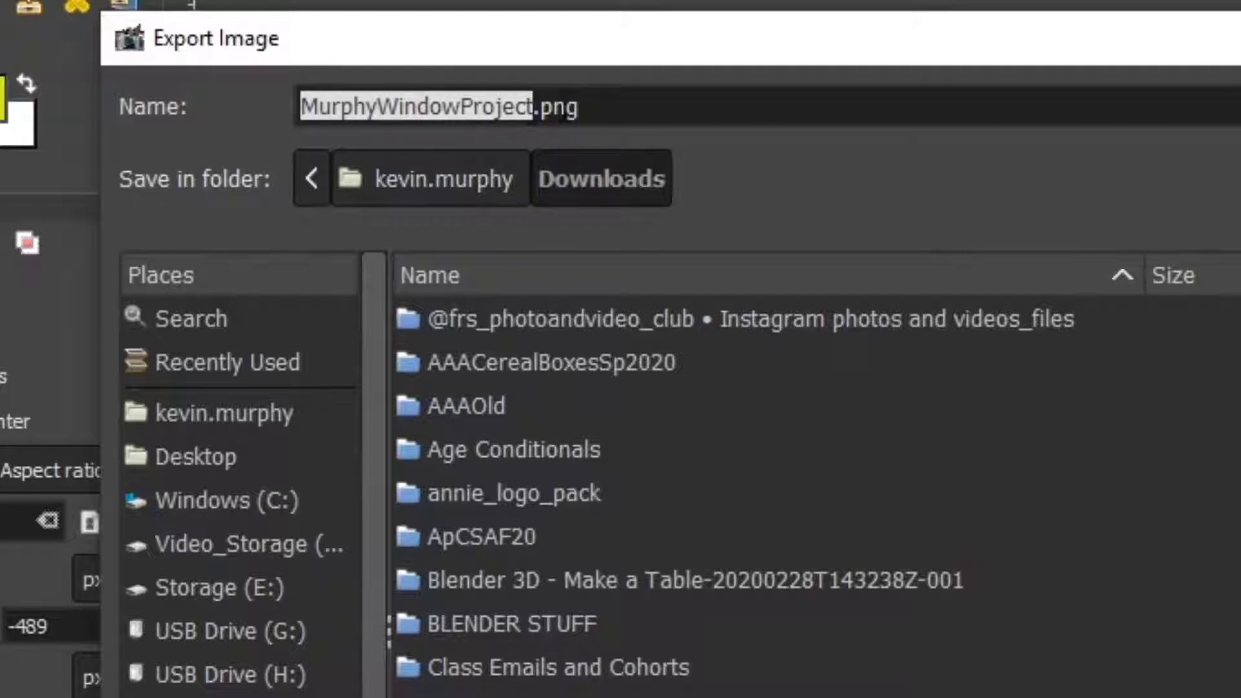
click(535, 108)
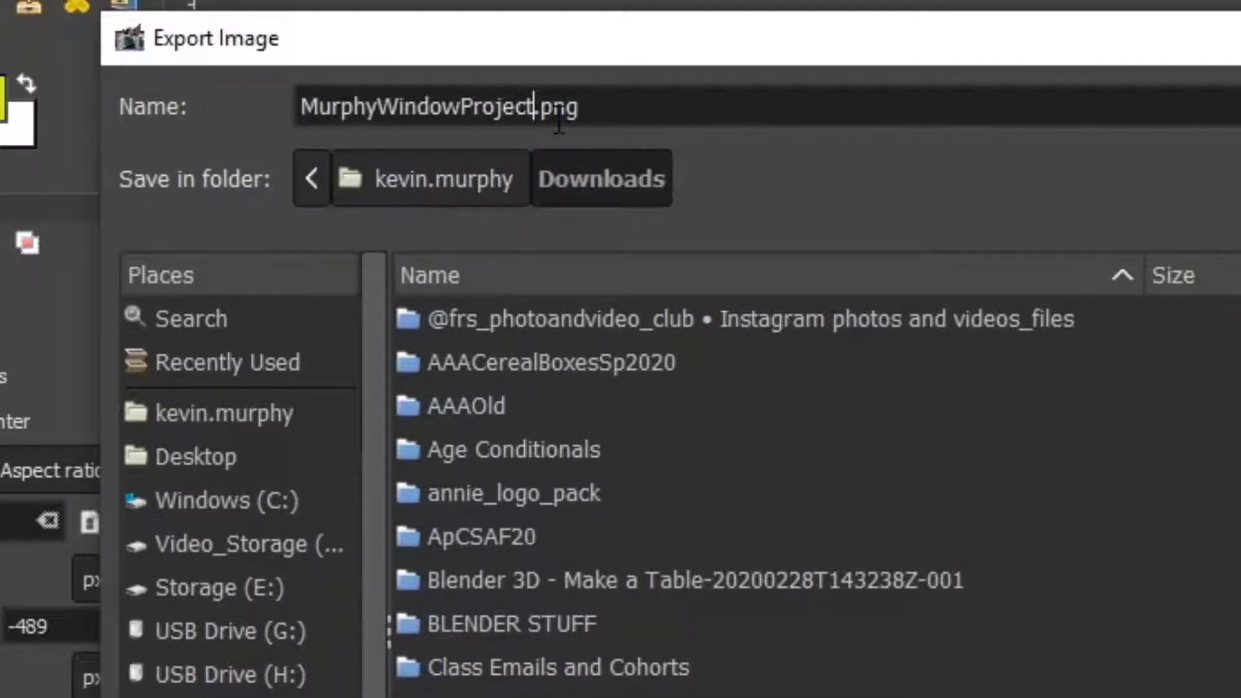
text(FINAL)
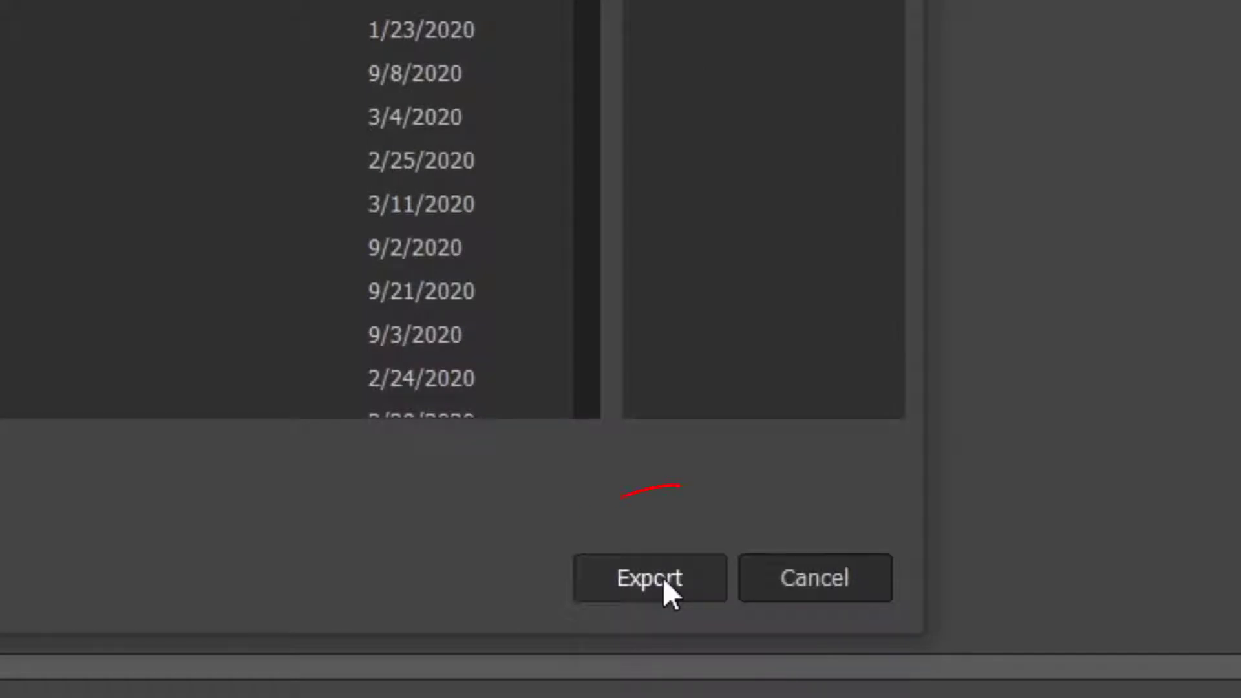
click(663, 580)
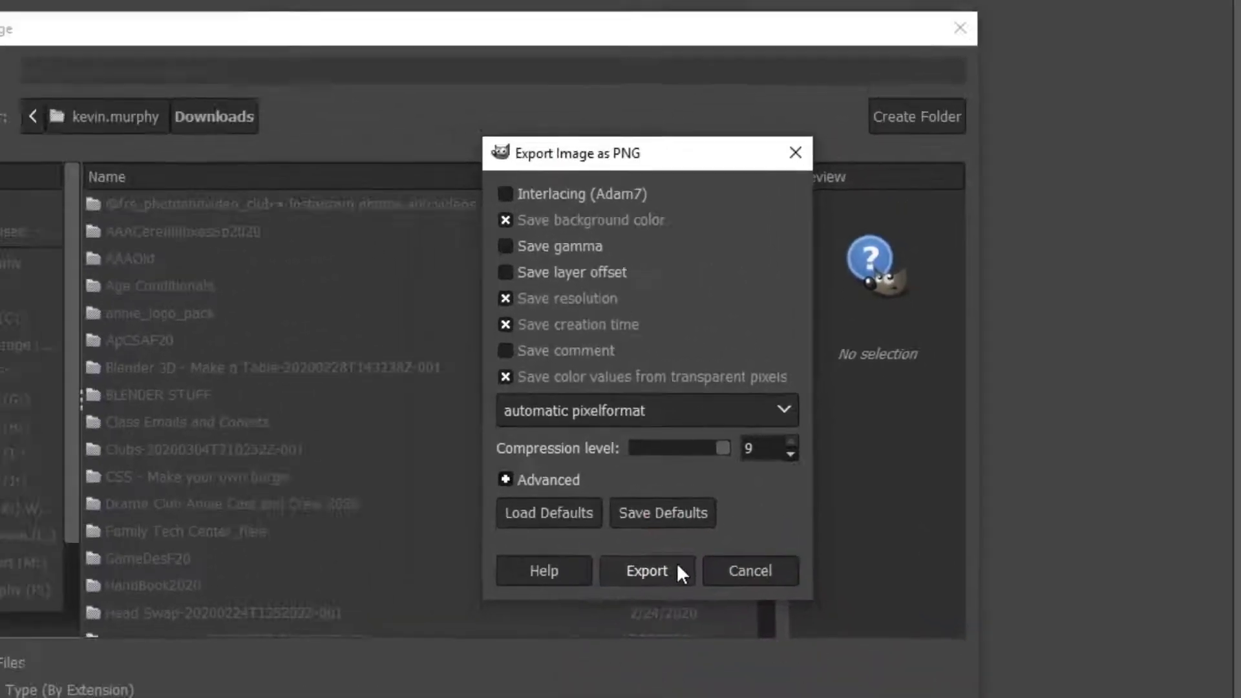
click(613, 560)
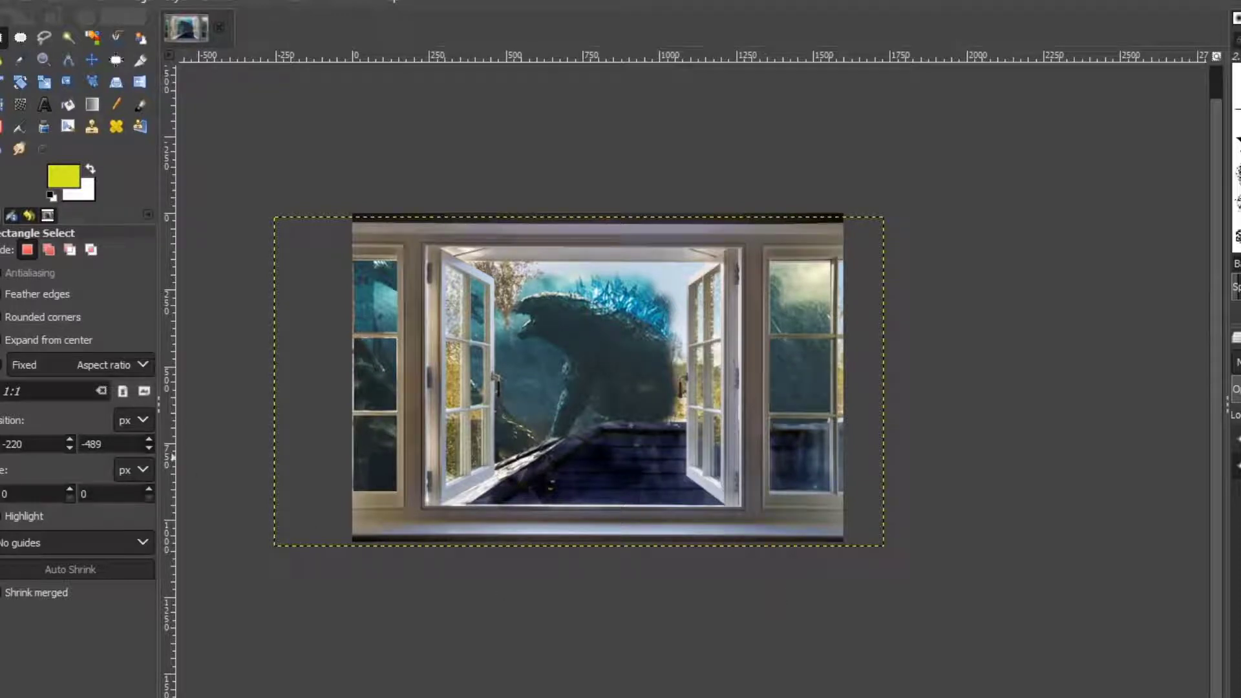
Switch to File Explorer and check the Downloads folder for the saved XCF project and the exported PNG.
drag(1234, 194, 557, 104)
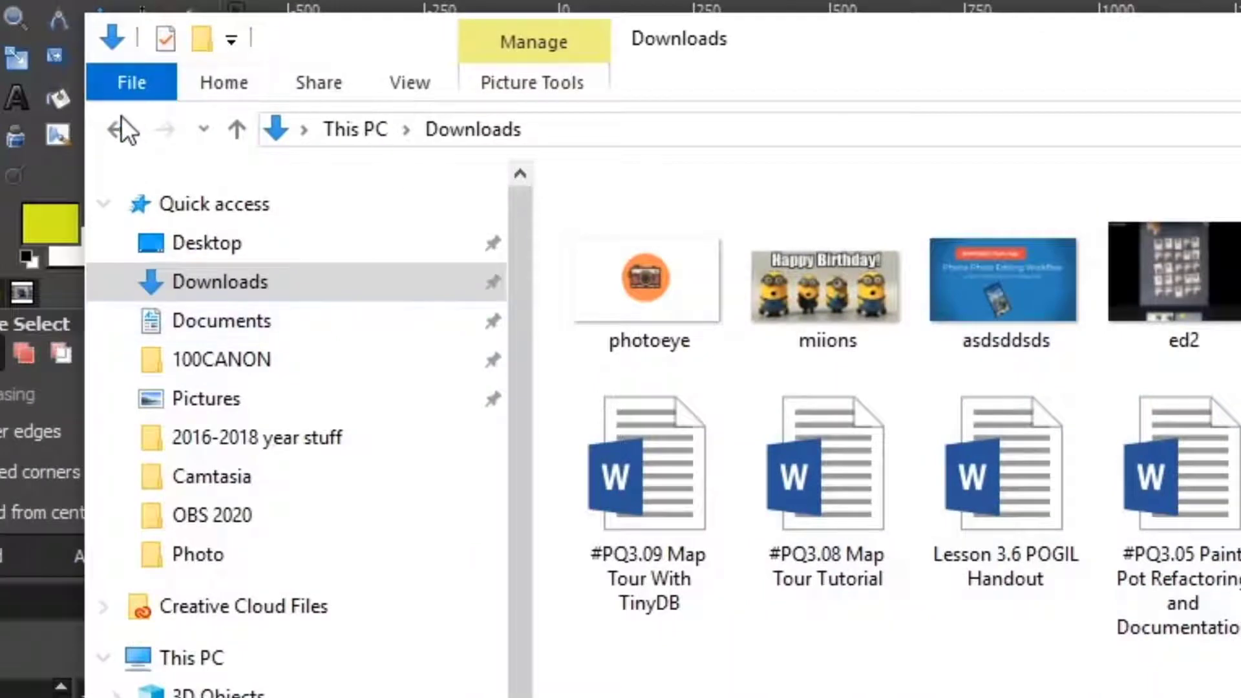
click(179, 216)
click(219, 282)
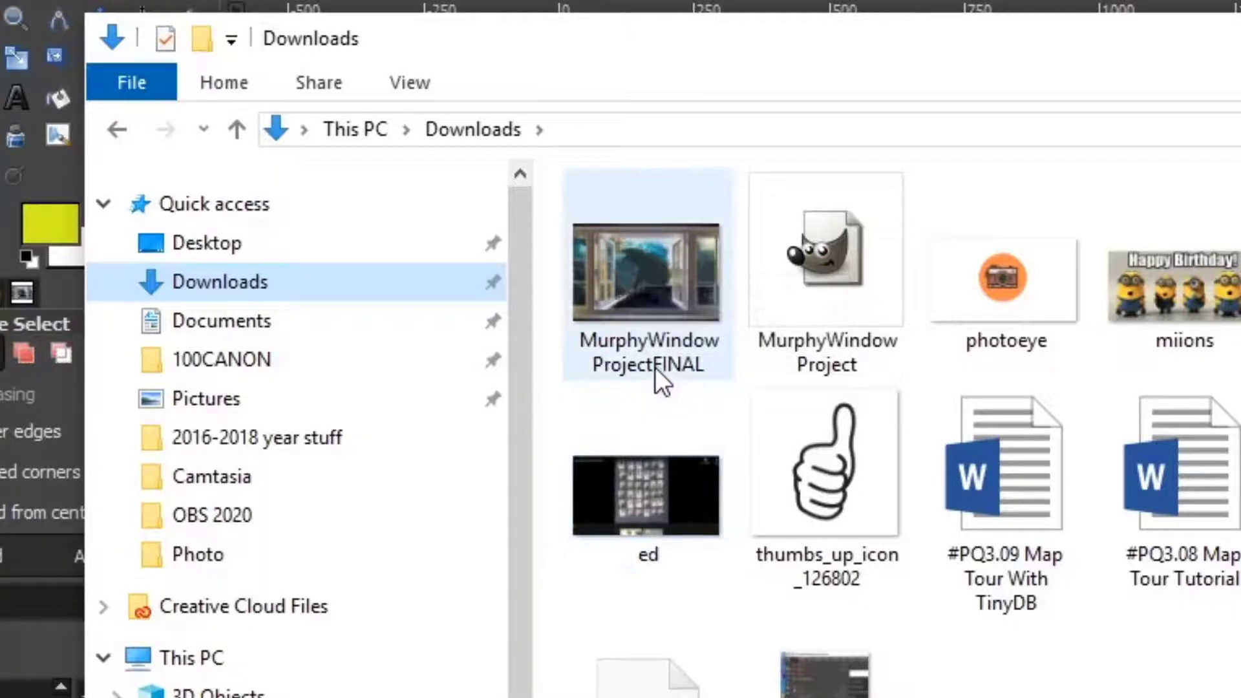
mouse_move(700, 372)
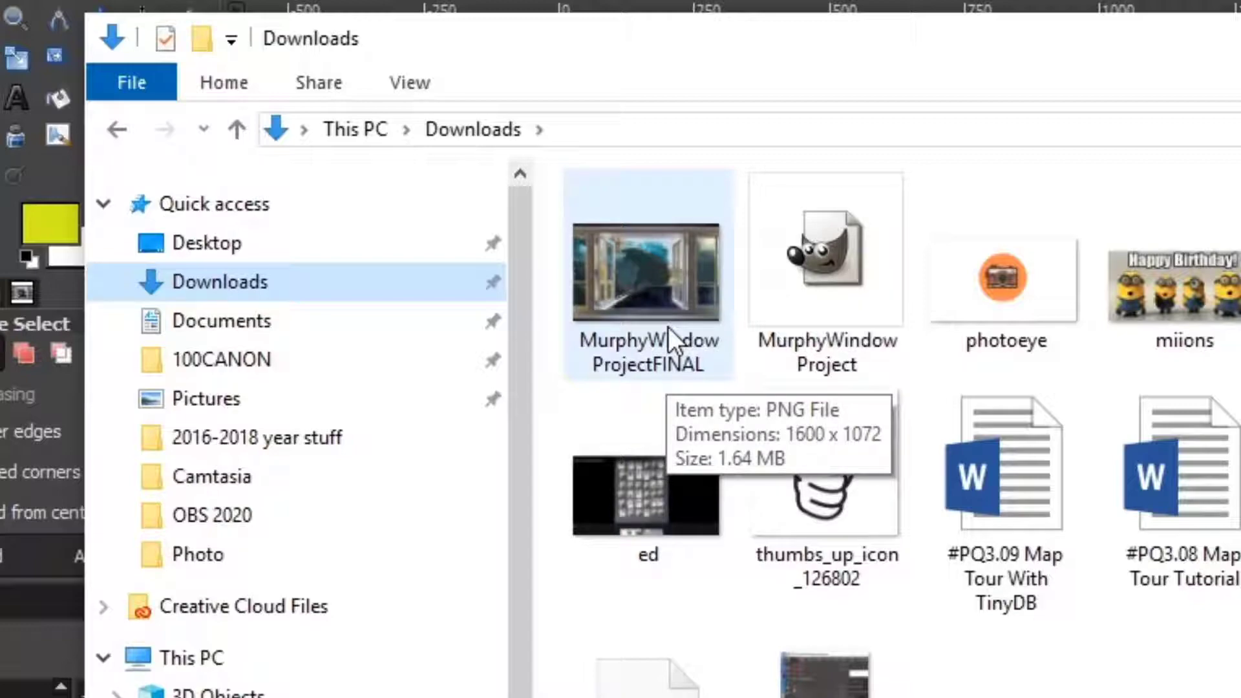
right_click(642, 272)
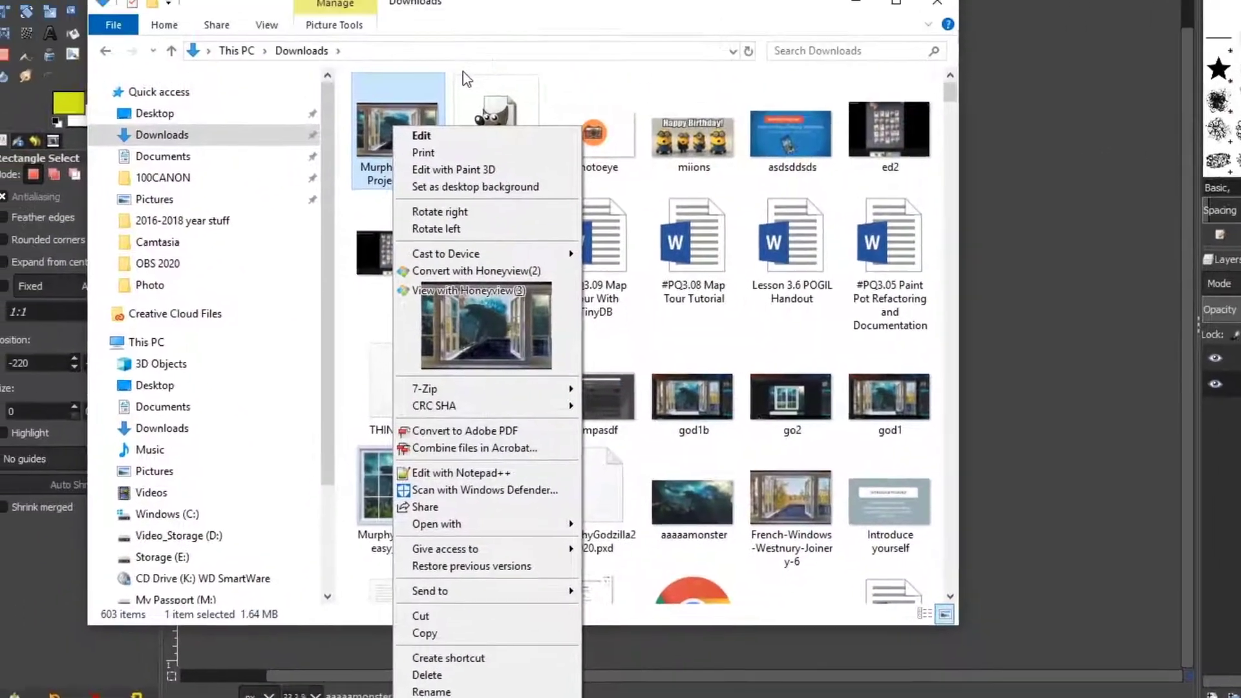
click(463, 72)
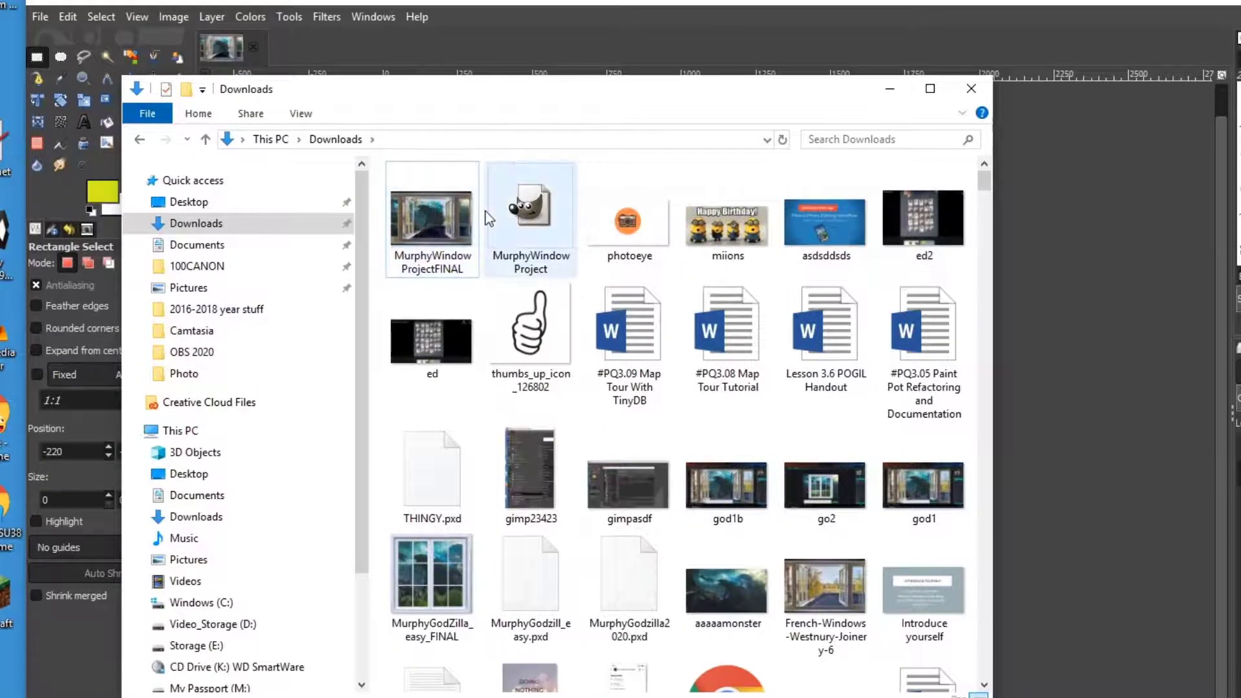
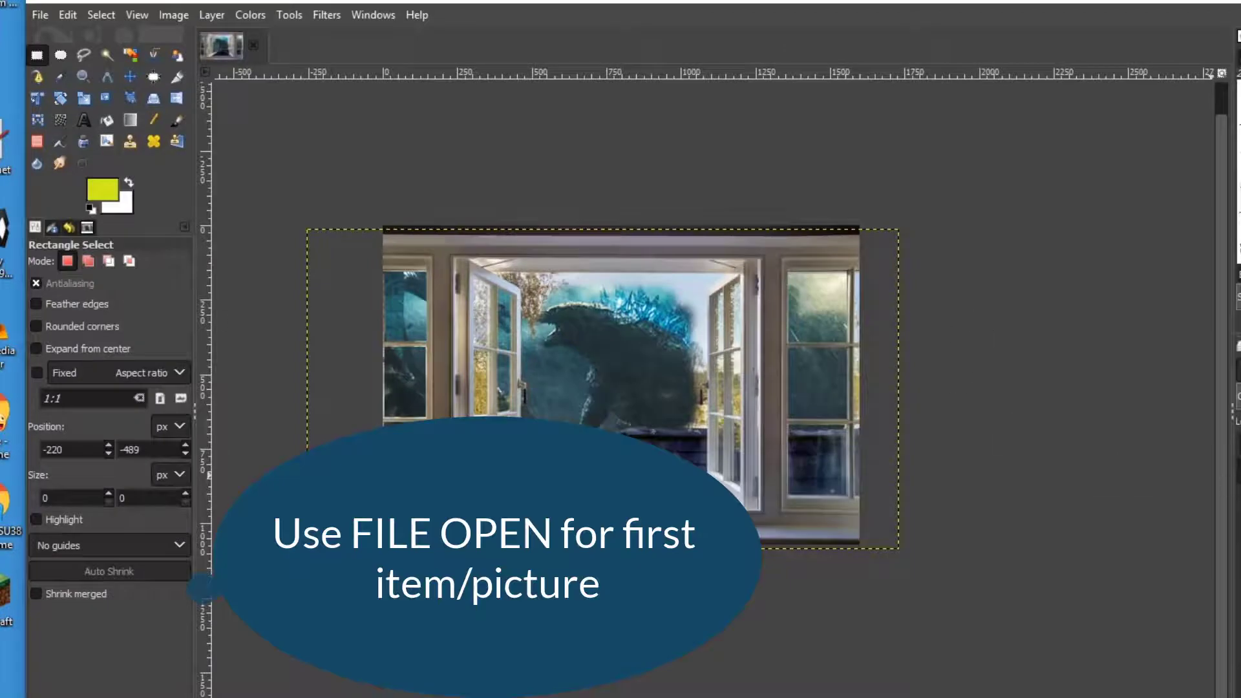
Hide the French window layer and move it below the monster layer.
click(1104, 395)
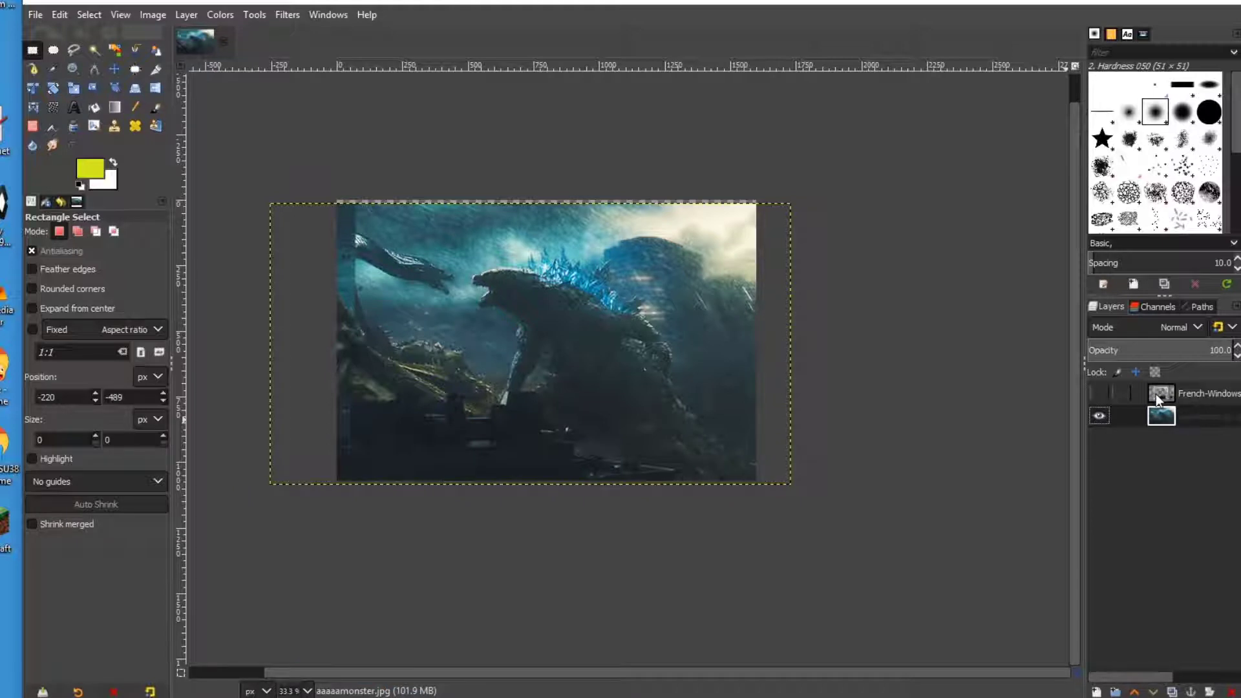
drag(1156, 399, 1159, 431)
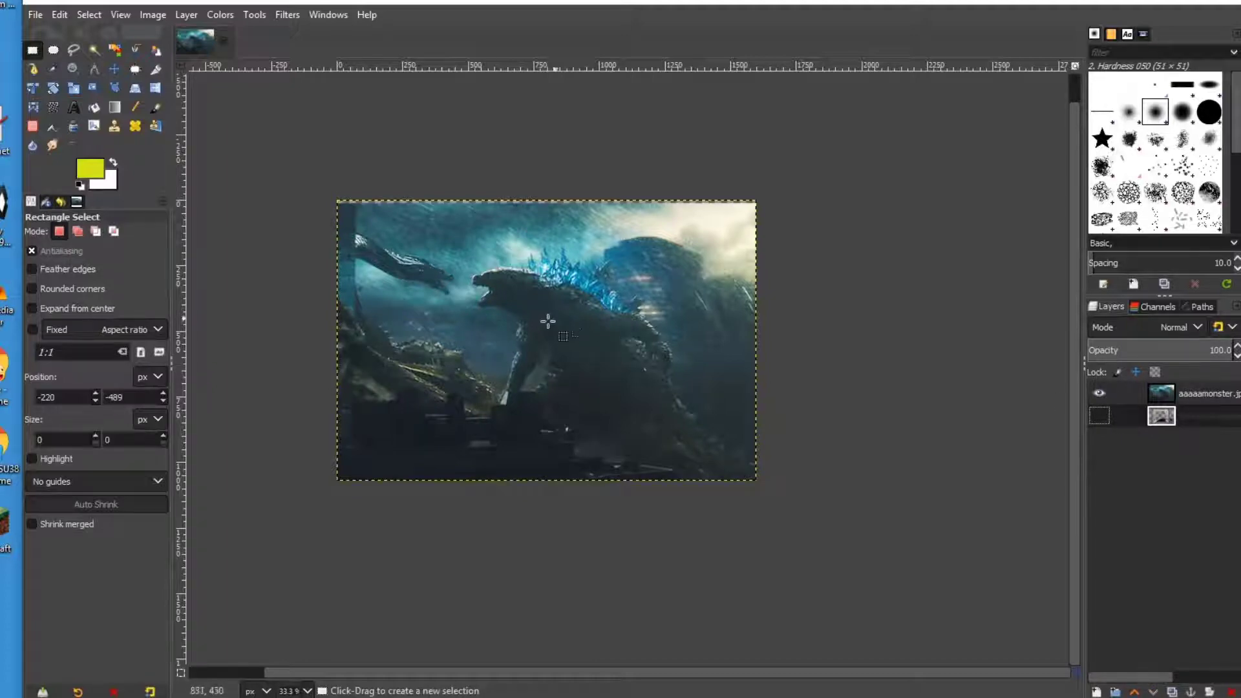
Open aaawindow2.jpg from Downloads as a new layer and place it at the top of the layer stack, above the monster.
click(35, 14)
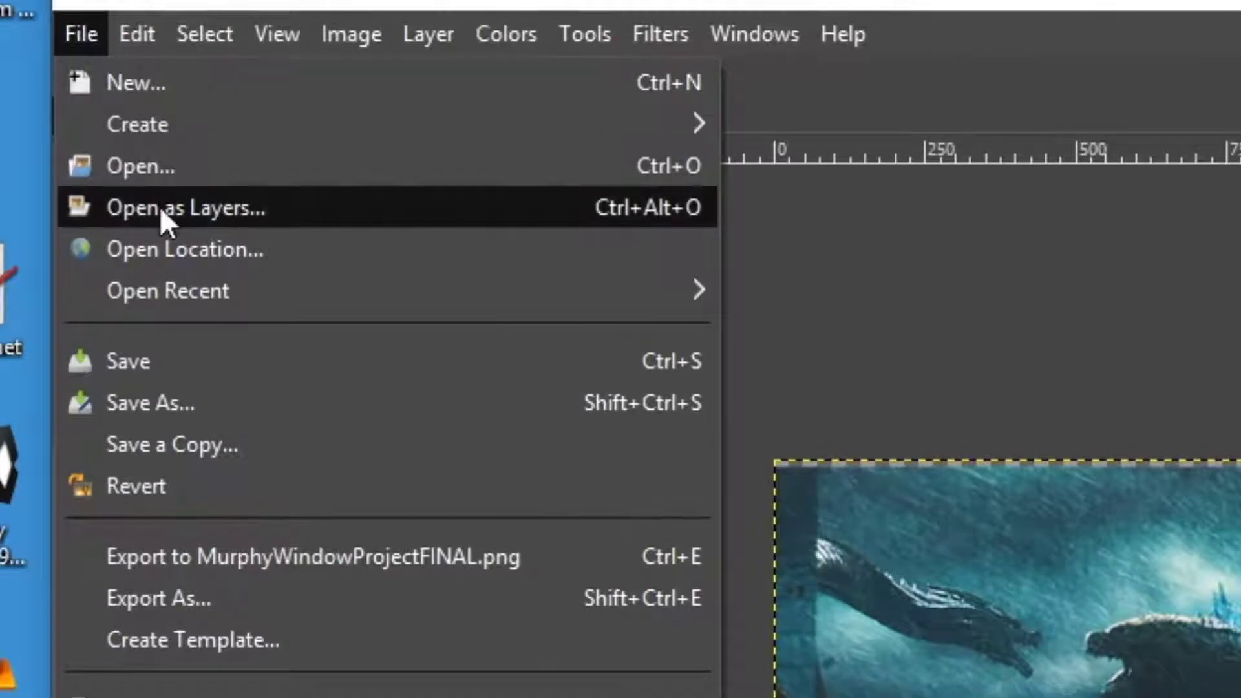
click(185, 208)
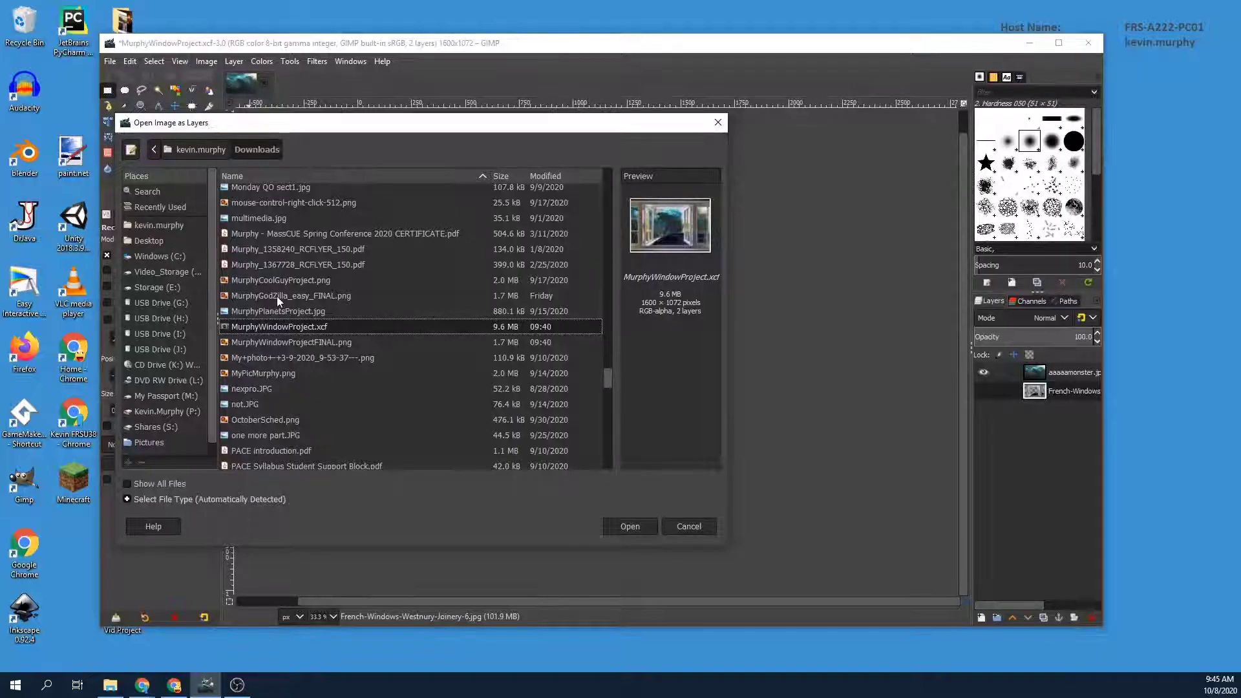
scroll(353, 395, up, 10)
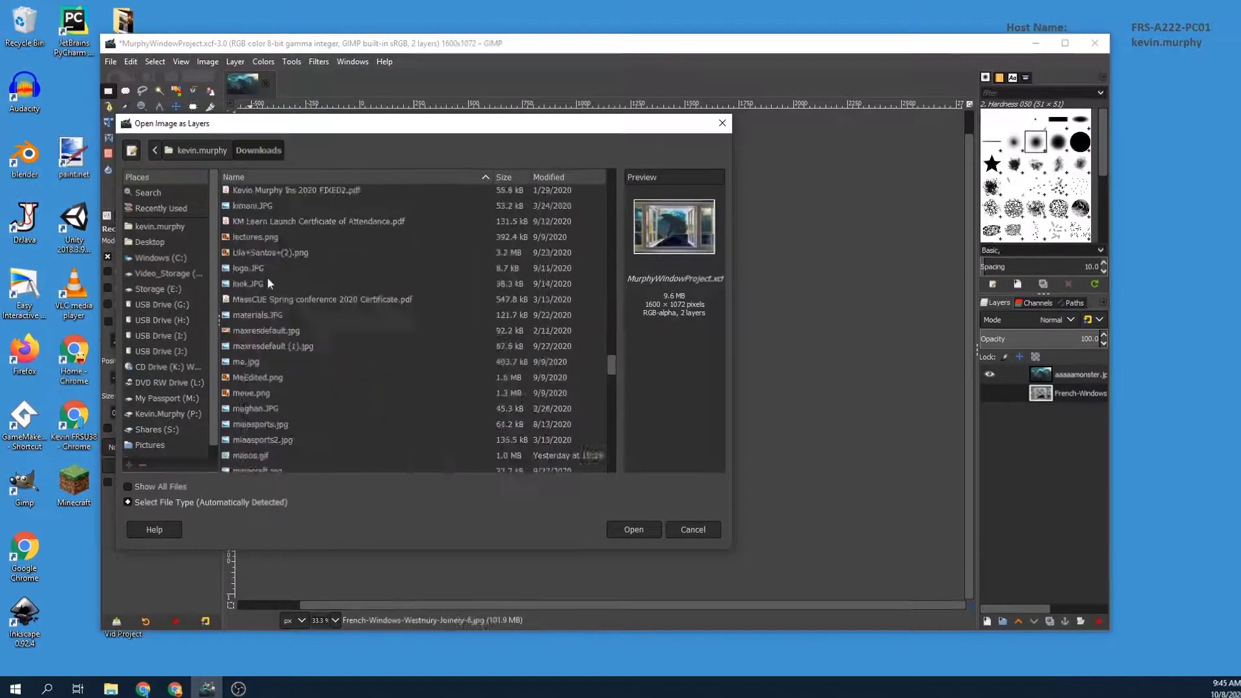
scroll(412, 386, up, 15)
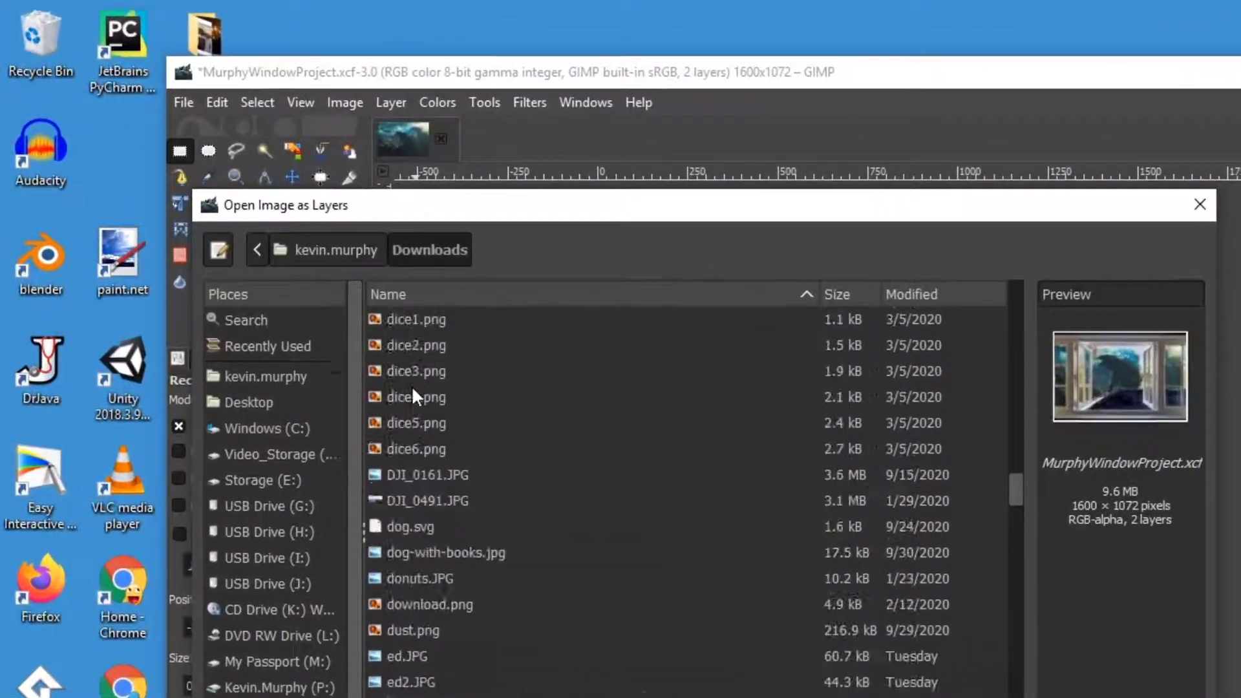
scroll(413, 384, up, 10)
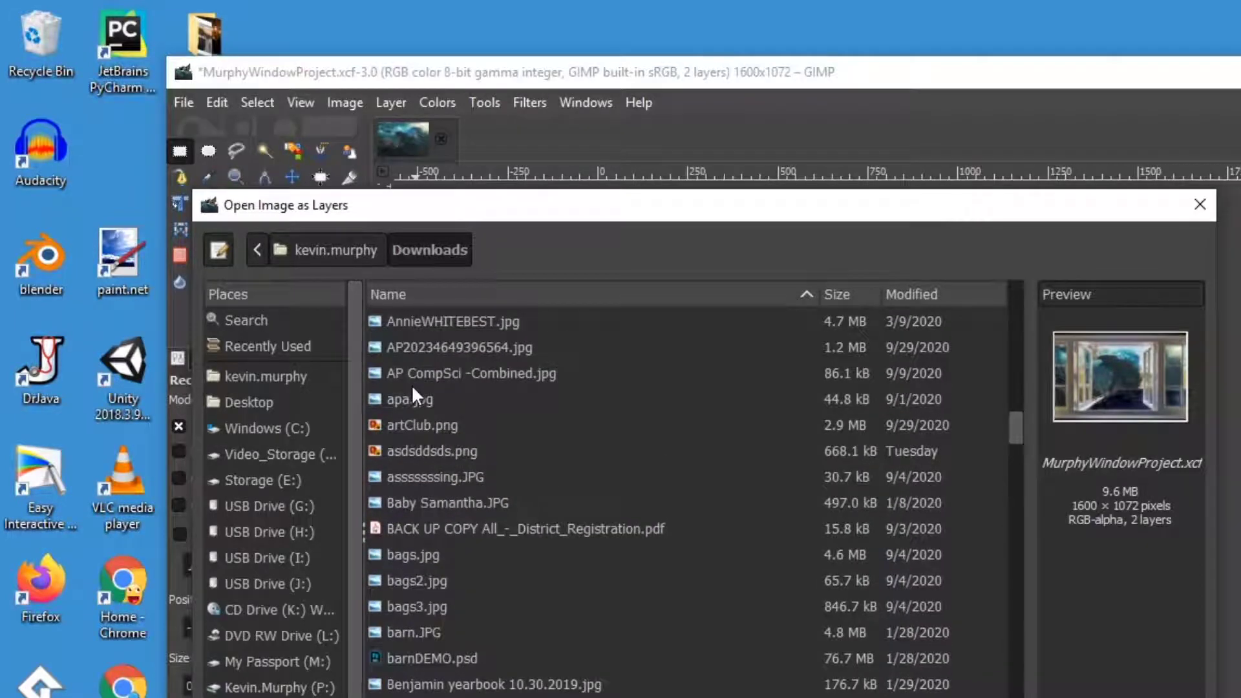
scroll(412, 390, up, 5)
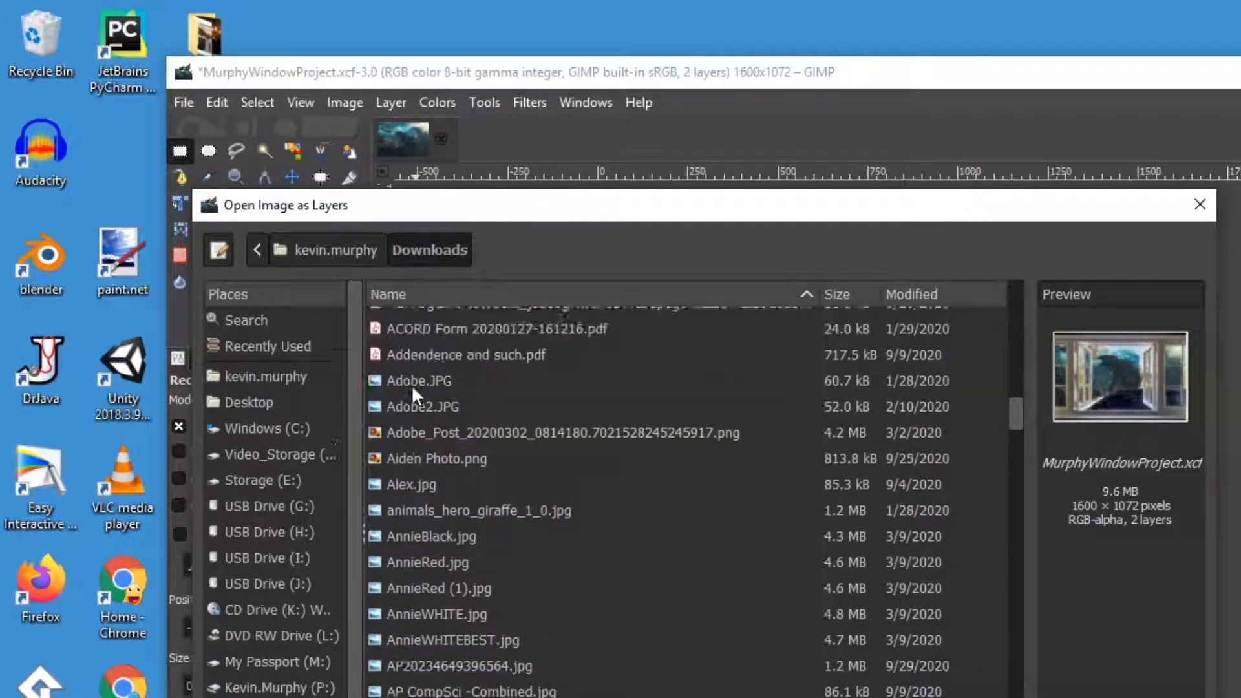
scroll(413, 391, up, 1)
scroll(412, 387, up, 2)
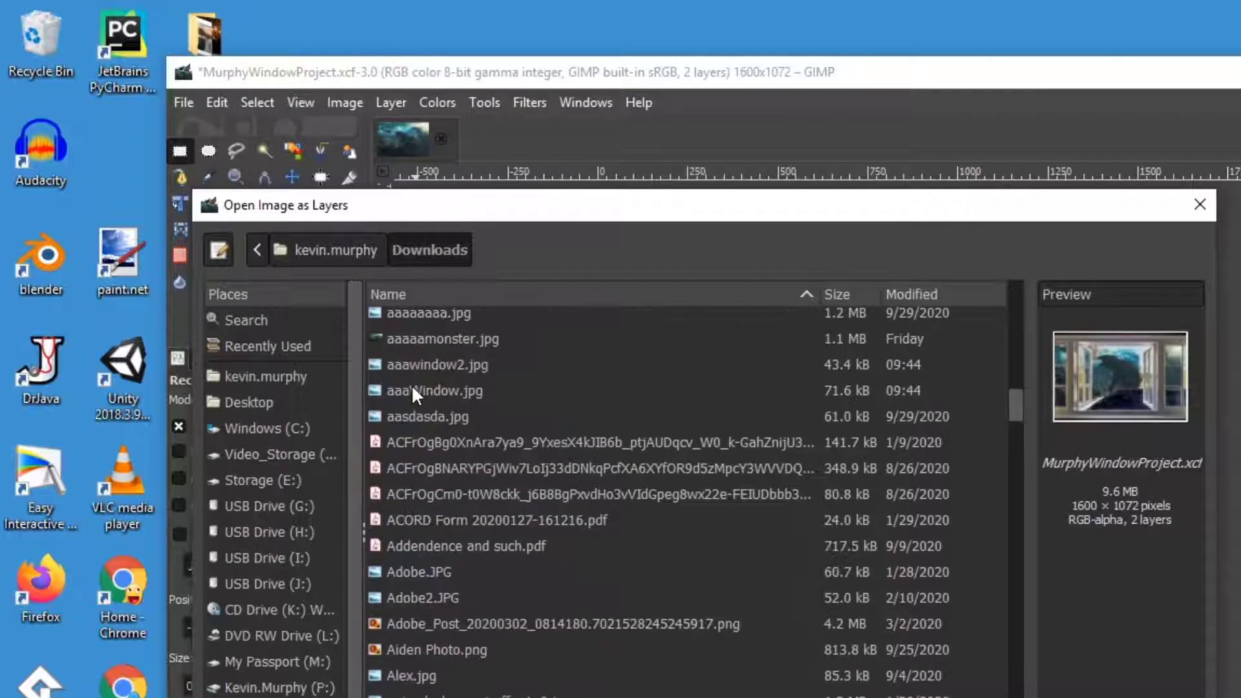
click(378, 367)
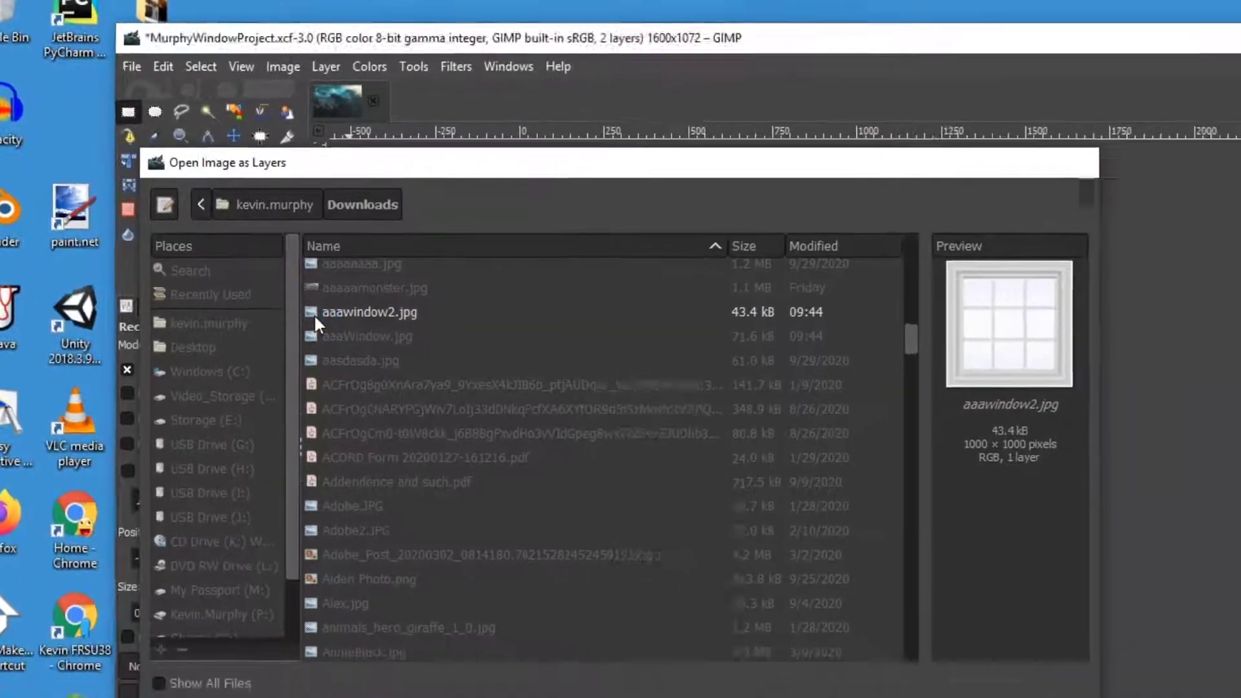
double_click(315, 318)
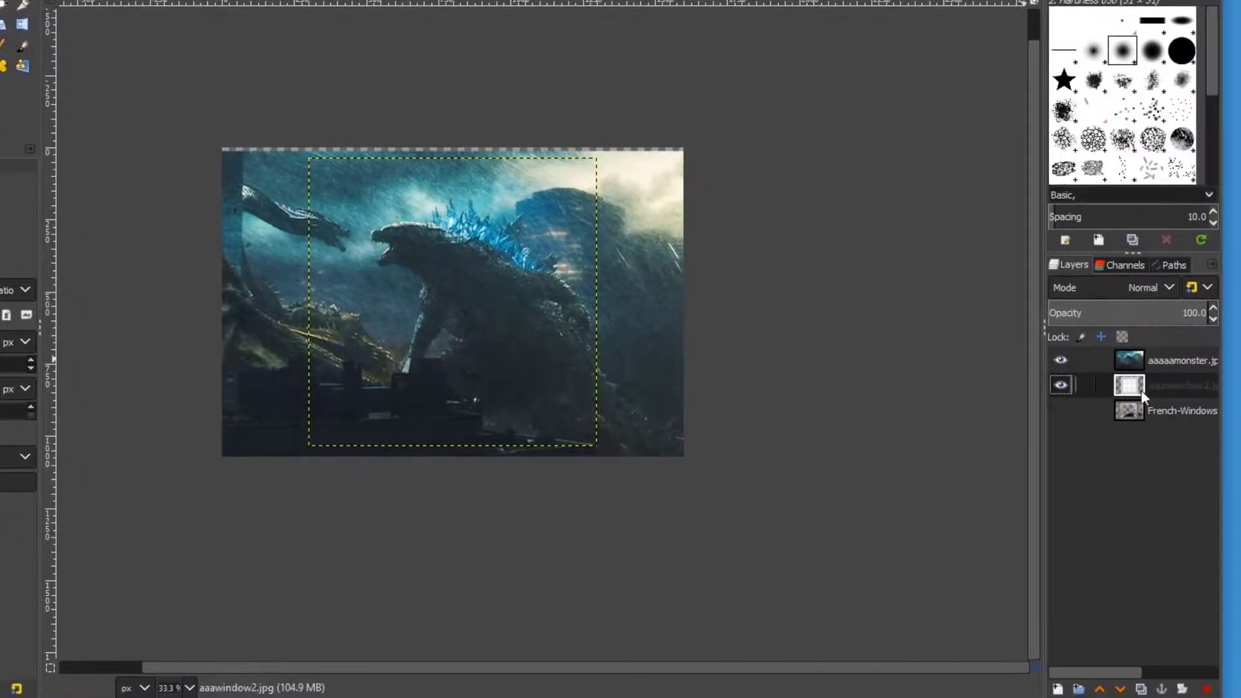
drag(1134, 359, 1137, 390)
drag(1137, 391, 1131, 358)
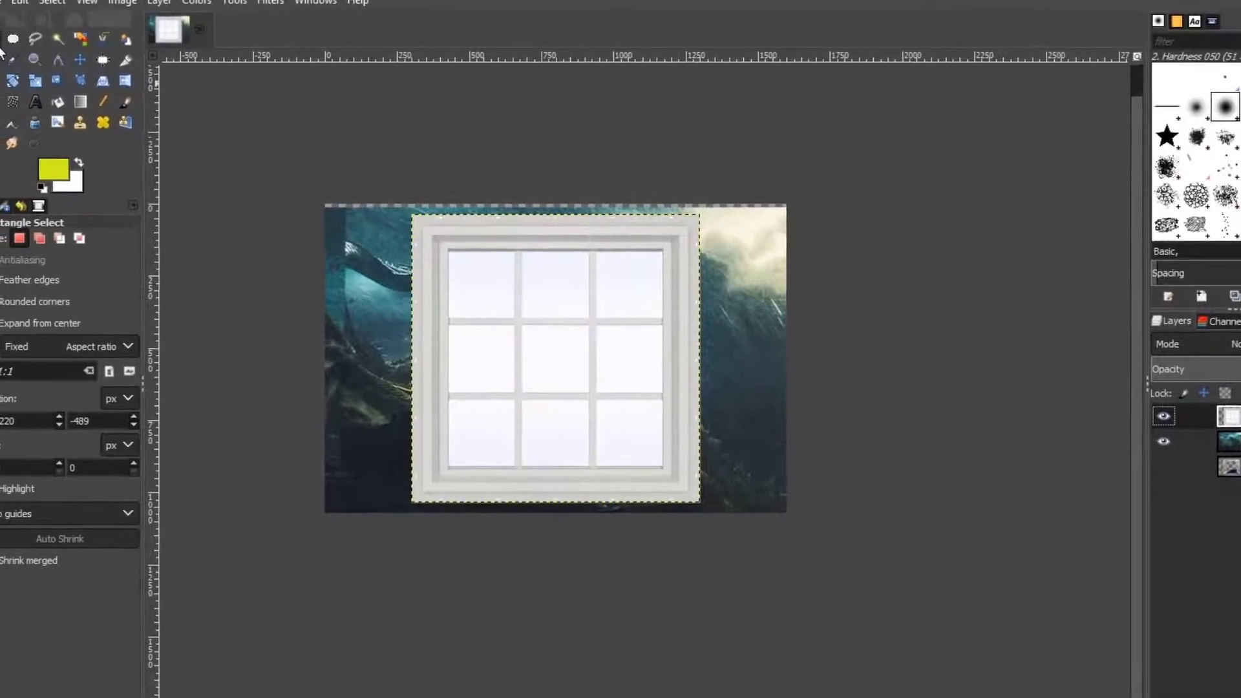
Scale the nine-pane window layer to 1065 × 1065 px to fill the image height, shifting it slightly to the right.
click(63, 91)
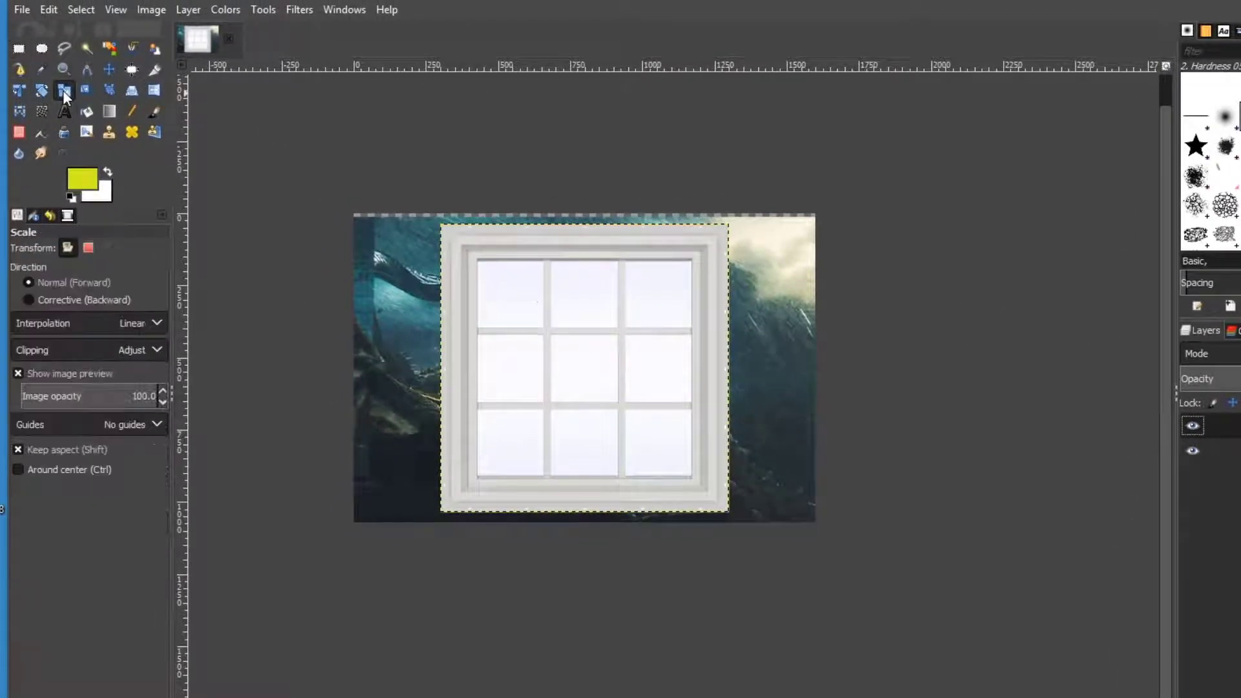
click(554, 309)
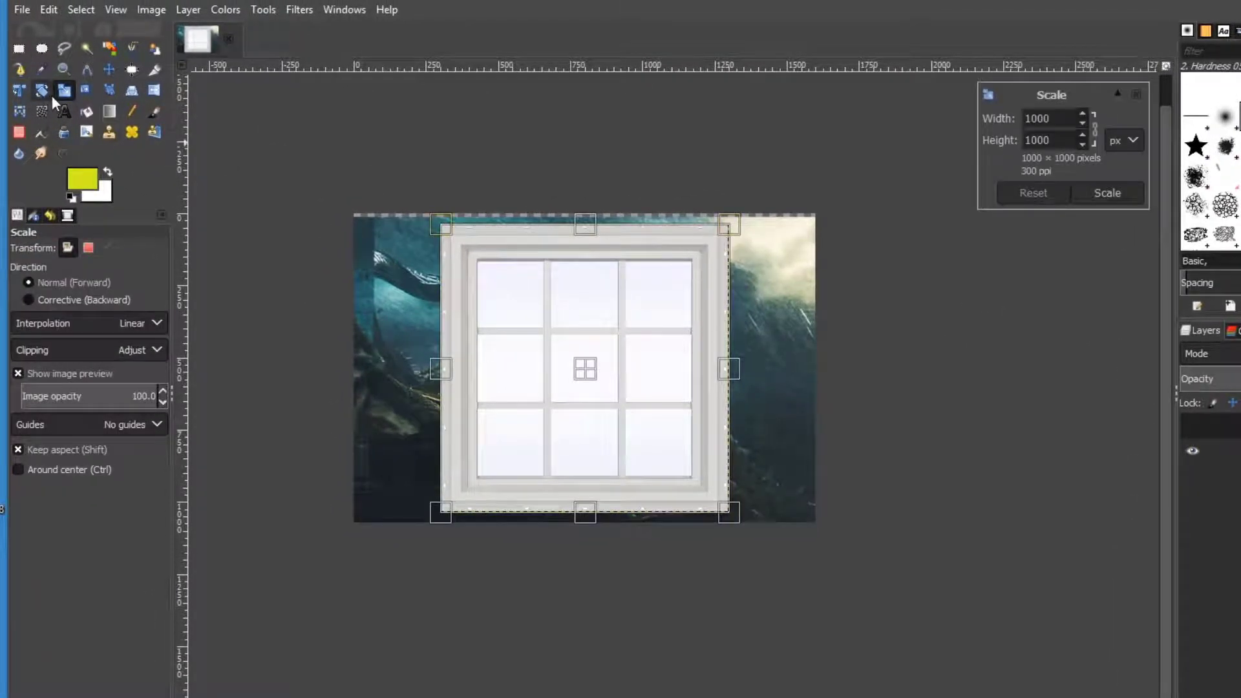
drag(724, 228, 737, 217)
drag(438, 514, 427, 523)
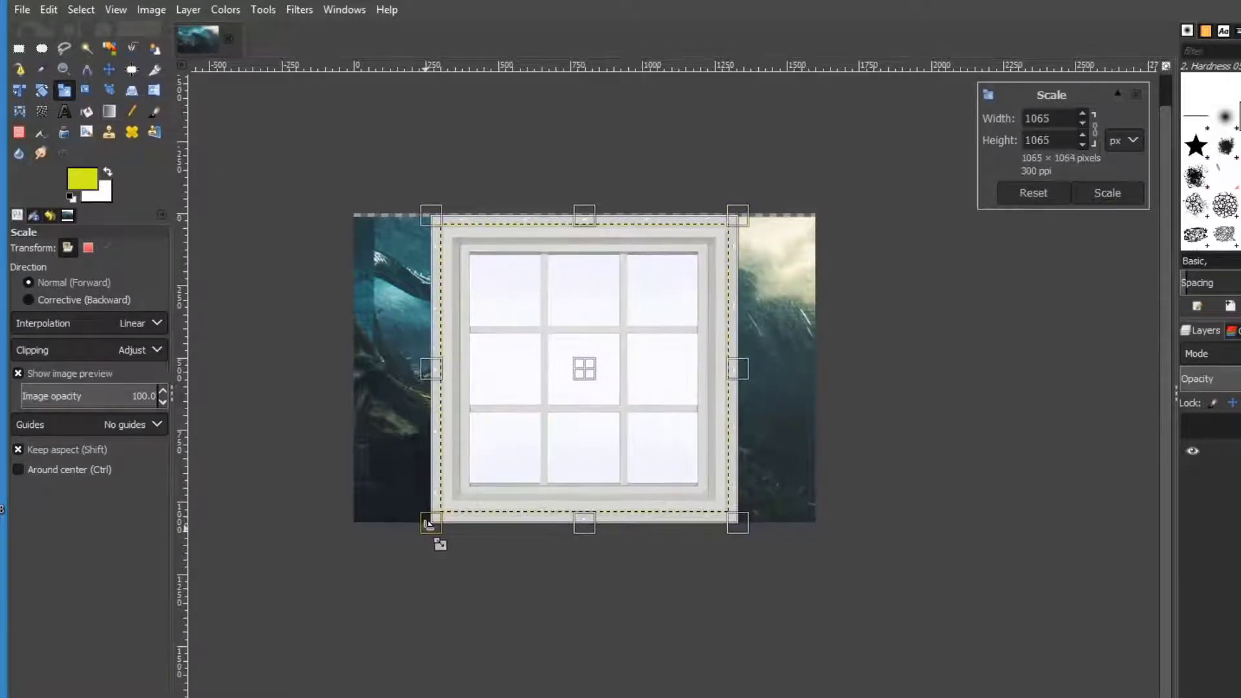
drag(568, 388, 614, 389)
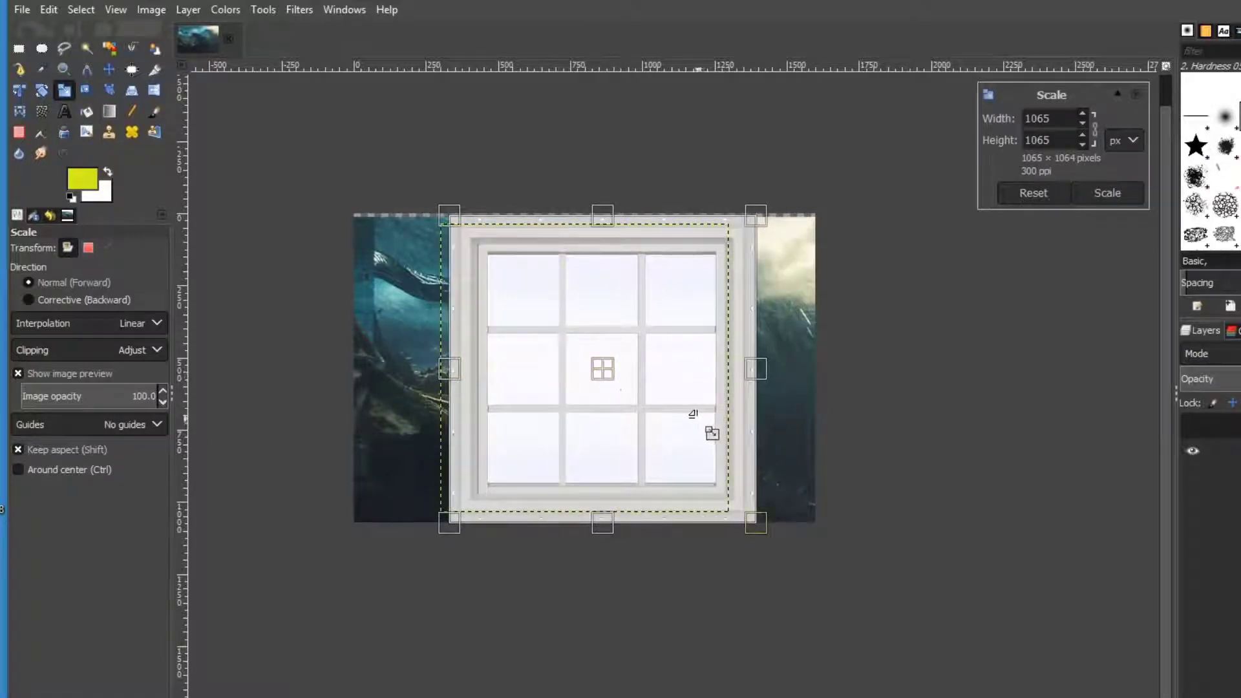
key(Return)
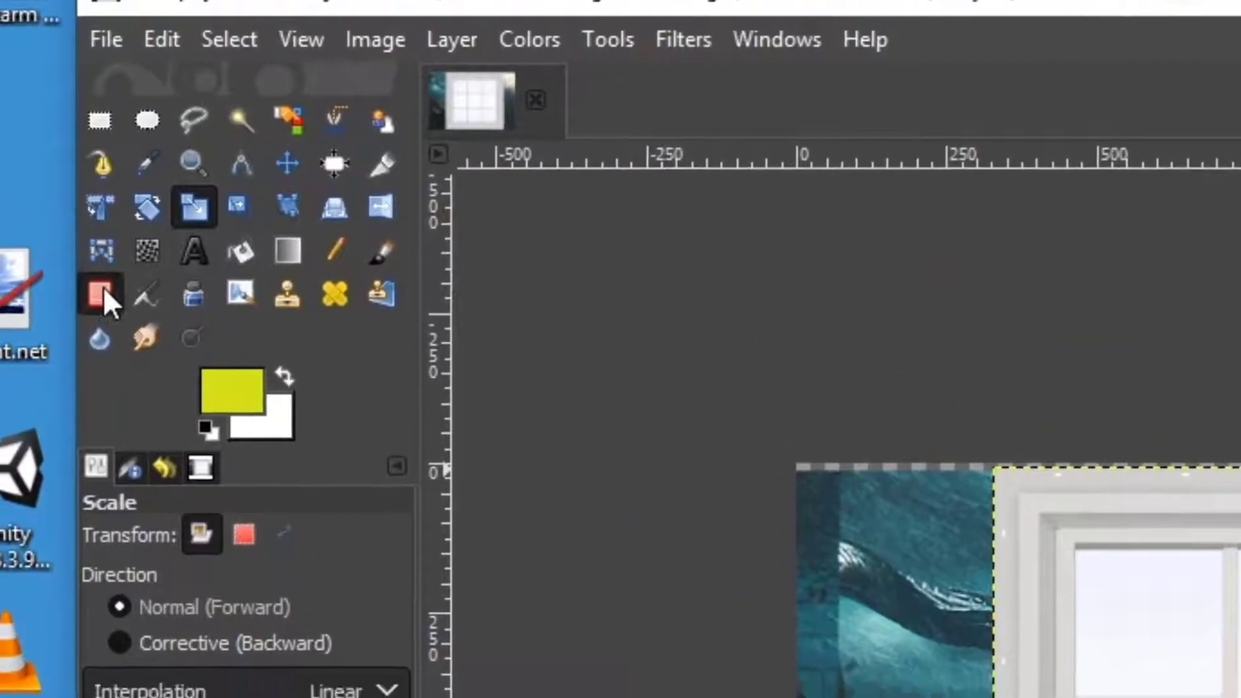
Try erasing part of the upper-left pane with the Eraser, and undo the strokes.
click(19, 132)
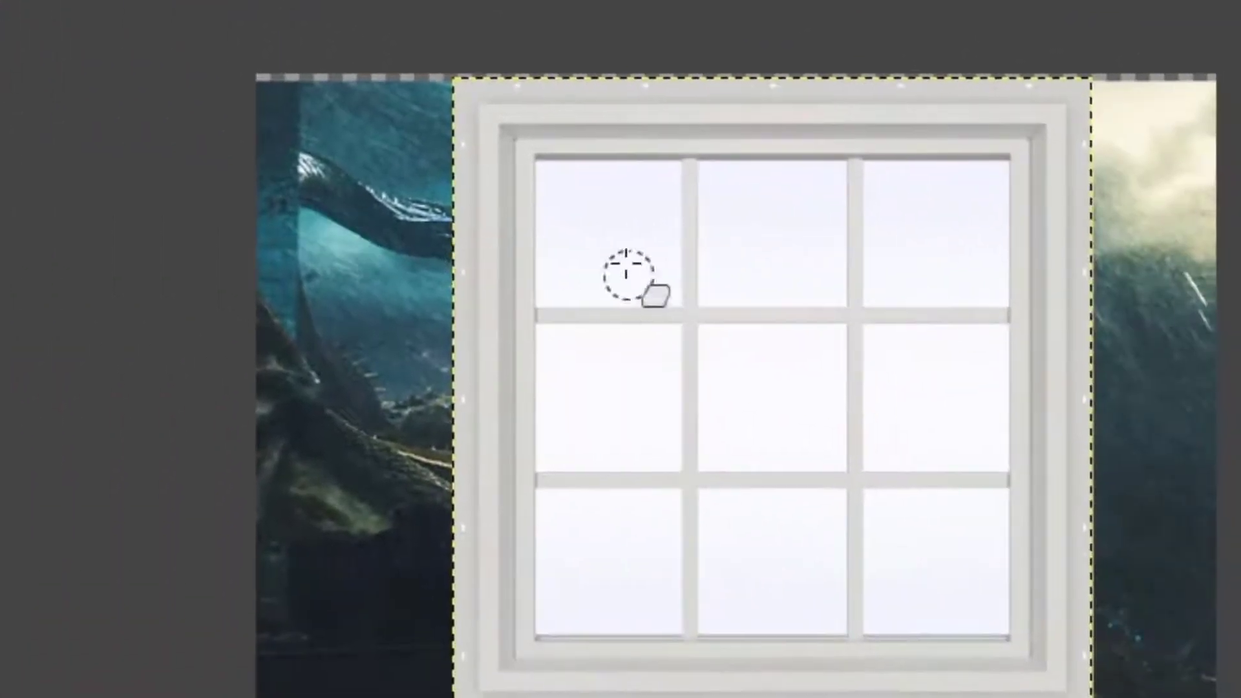
mouse_move(631, 274)
mouse_down()
mouse_move(620, 237)
mouse_move(576, 288)
mouse_move(553, 227)
mouse_up()
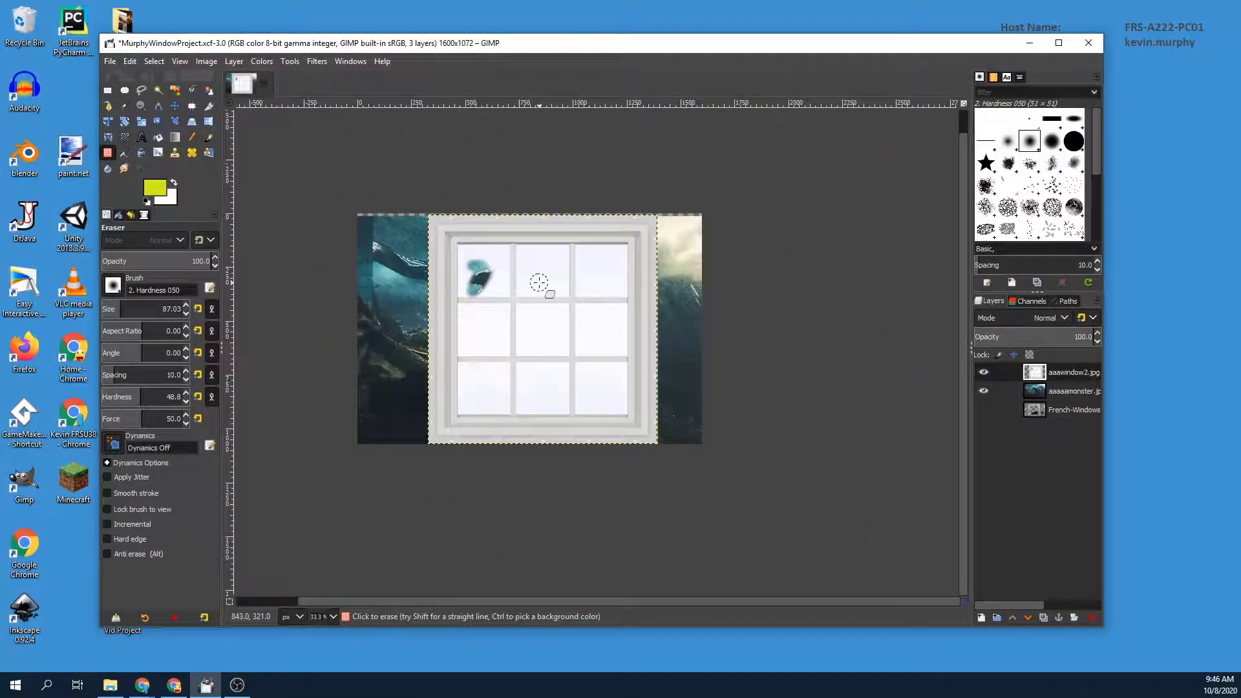
key(ctrl+z)
key(ctrl+z)
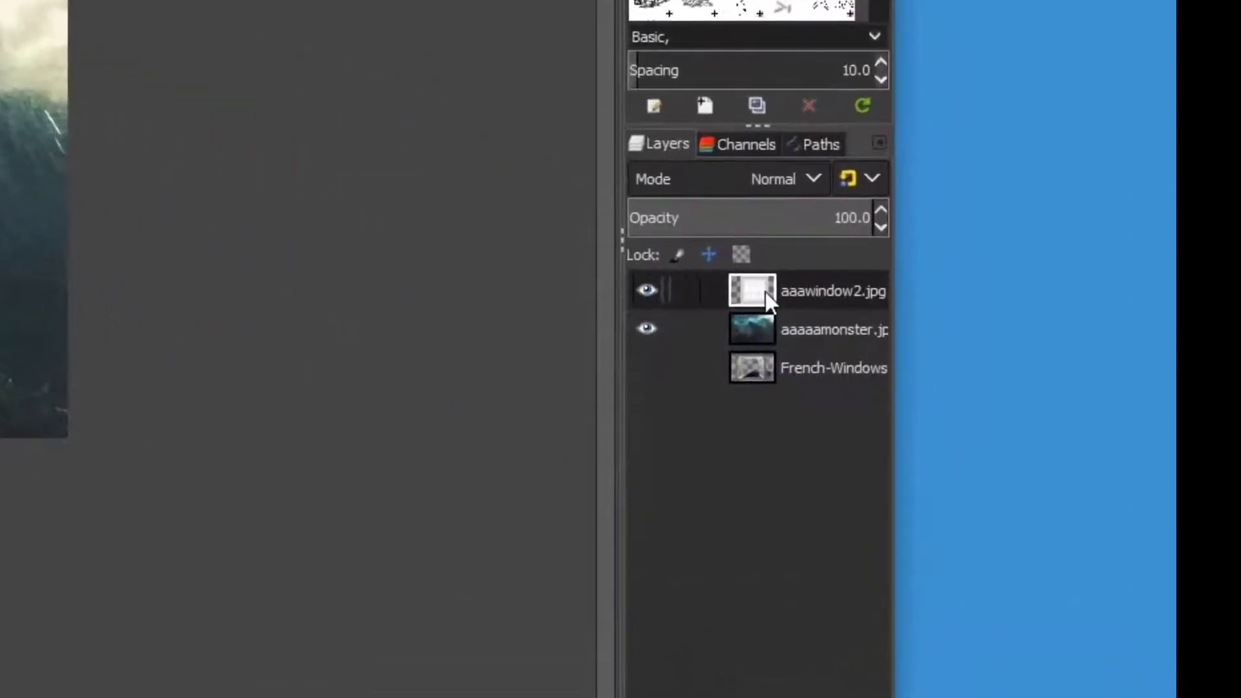
Check the window layer's alpha channel options, test an Eraser stroke across the upper-left pane and frame, and undo it.
right_click(1039, 372)
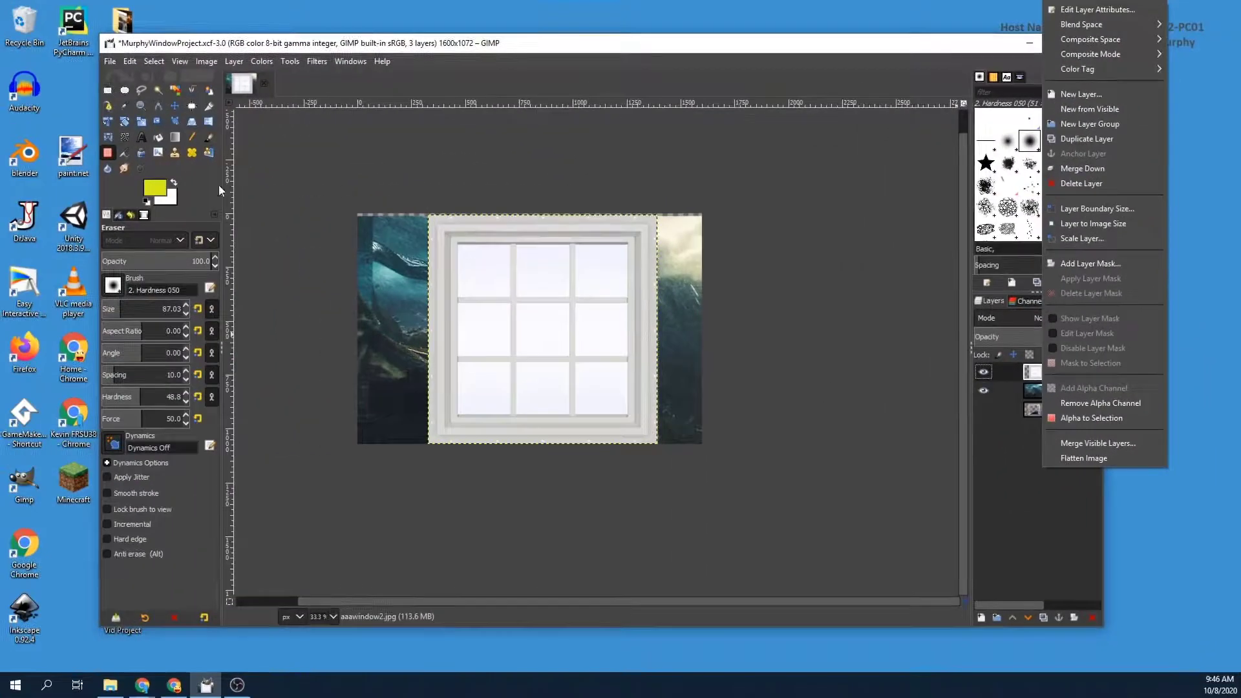
click(480, 275)
drag(512, 254, 429, 286)
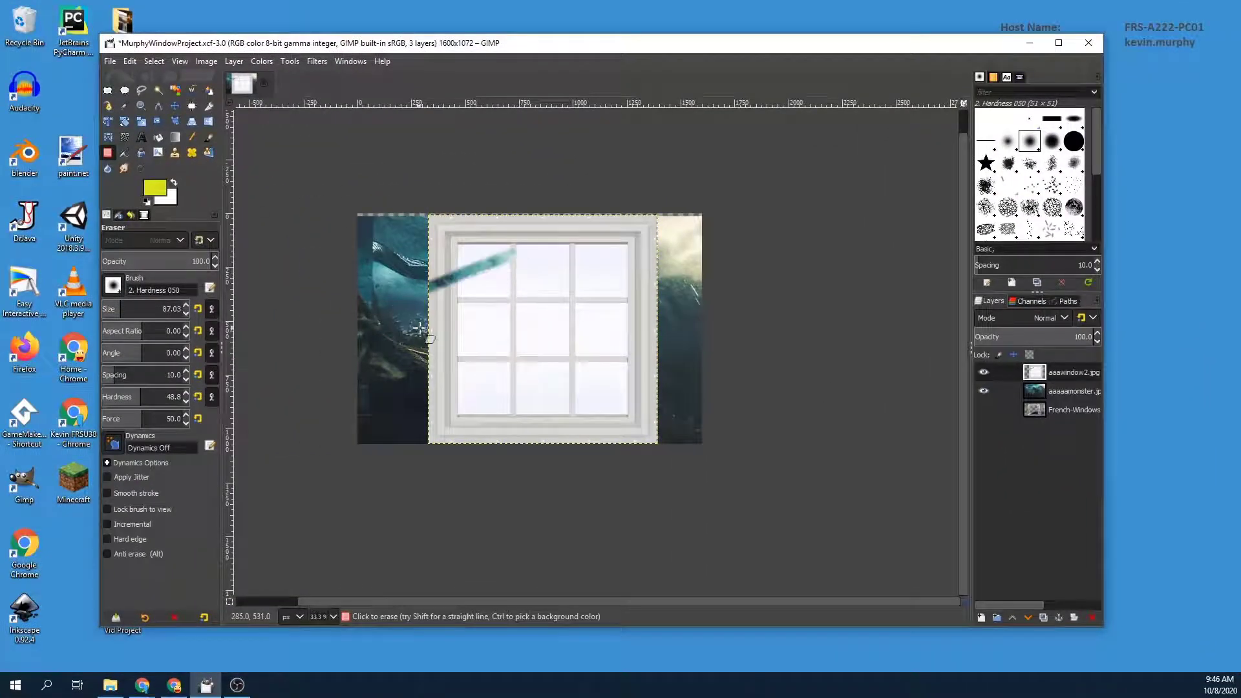
key(ctrl+z)
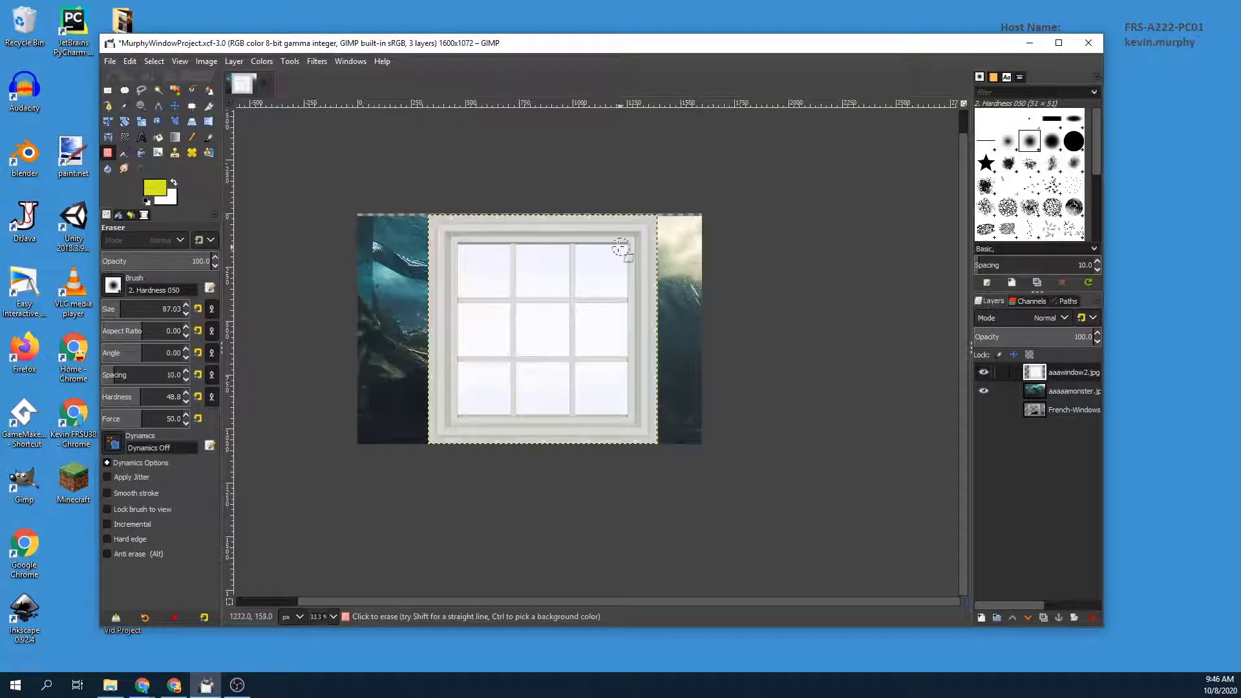
right_click(1037, 374)
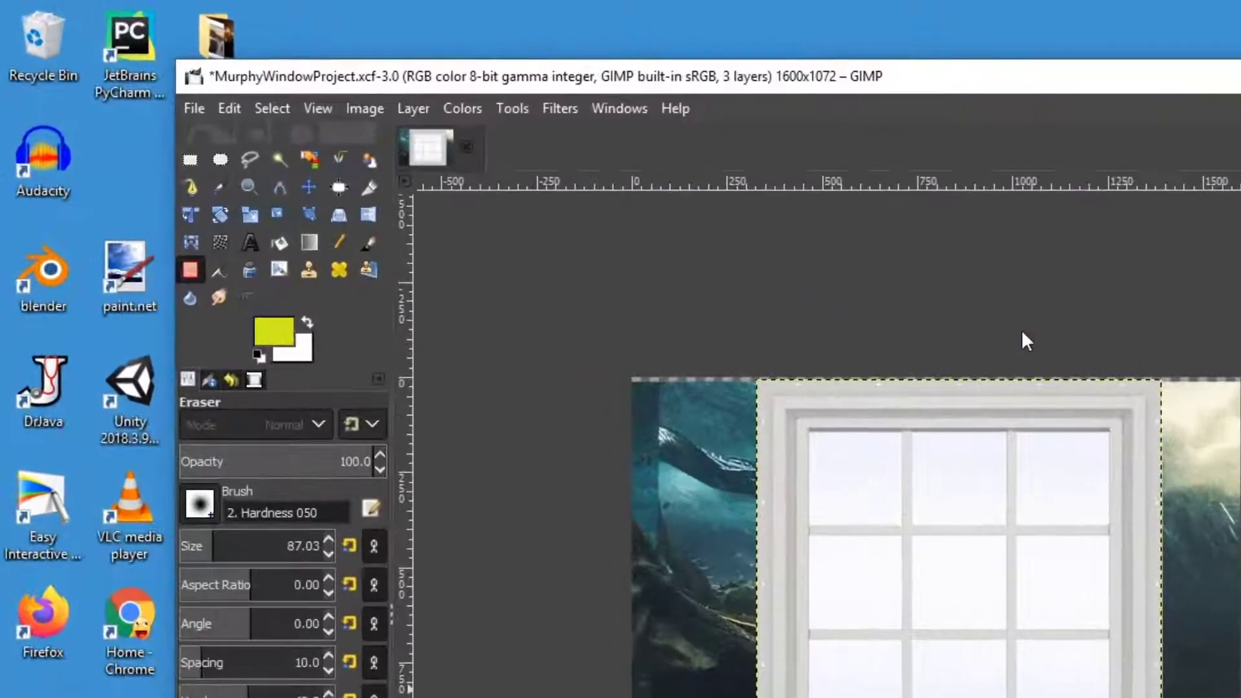
click(578, 189)
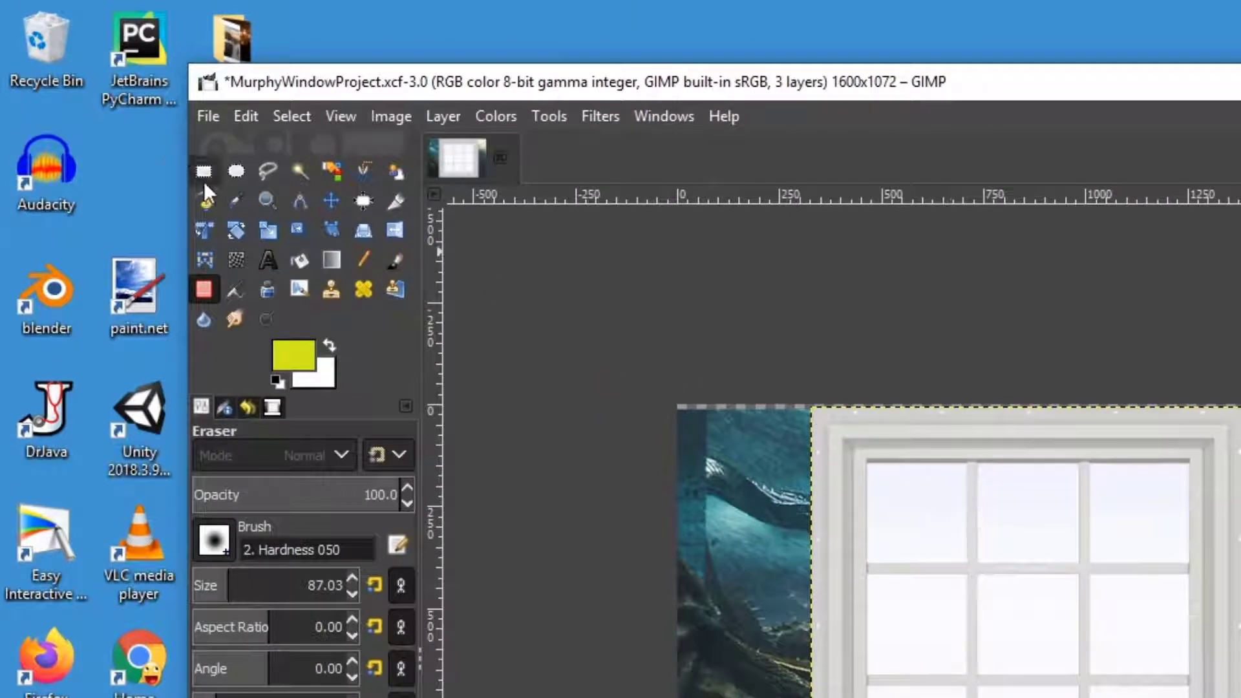
Select the nine-pane window's upper-left pane with Rectangle Select, fit the selection to the glass, and delete the glass.
click(203, 172)
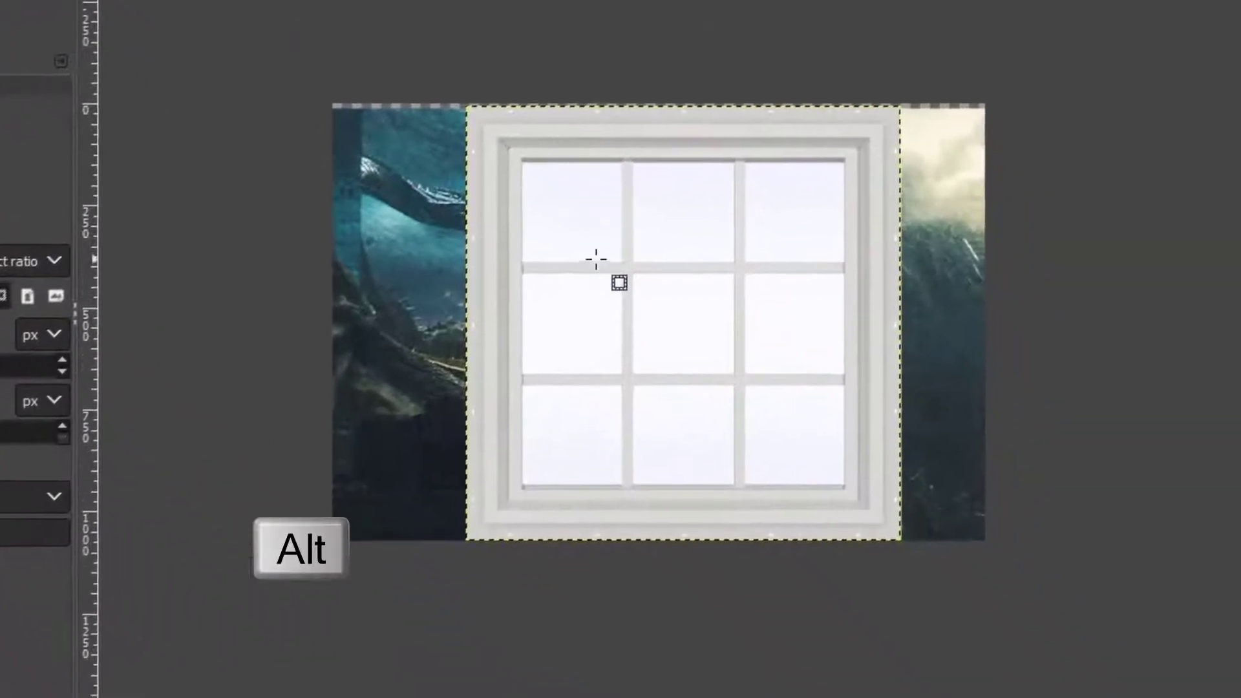
scroll(603, 277, up, 4)
scroll(598, 274, down, 1)
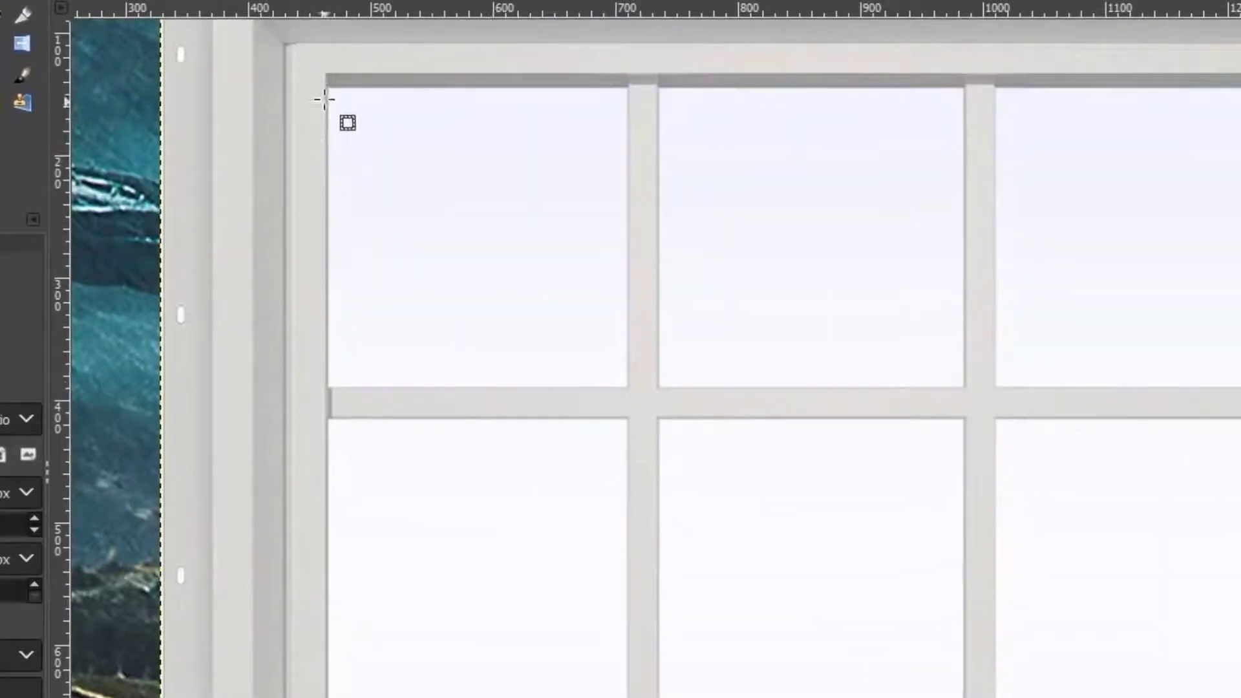
drag(327, 85, 627, 386)
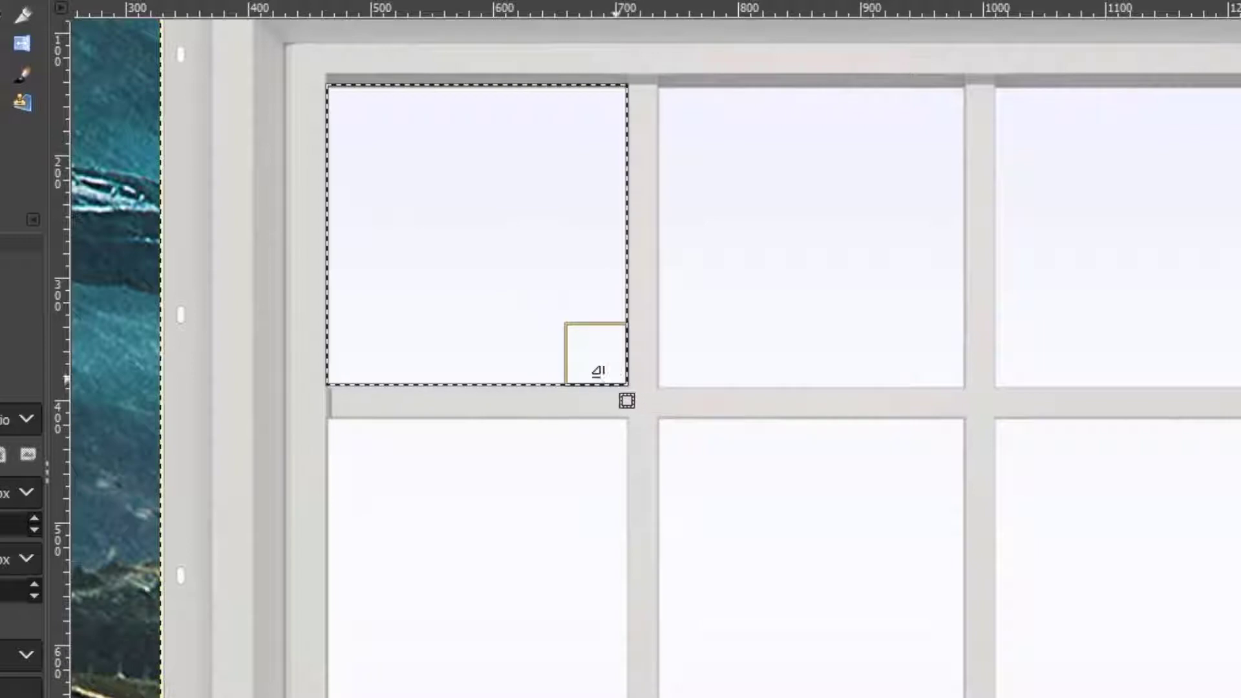
drag(340, 112, 342, 104)
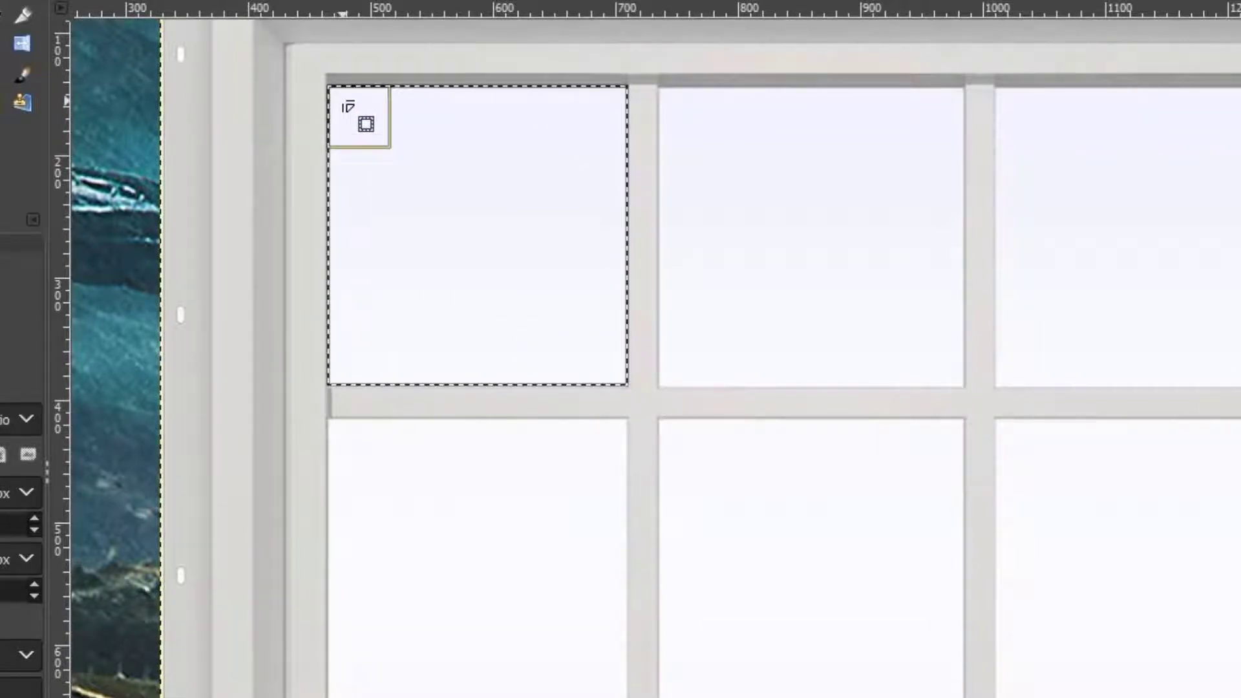
key(Delete)
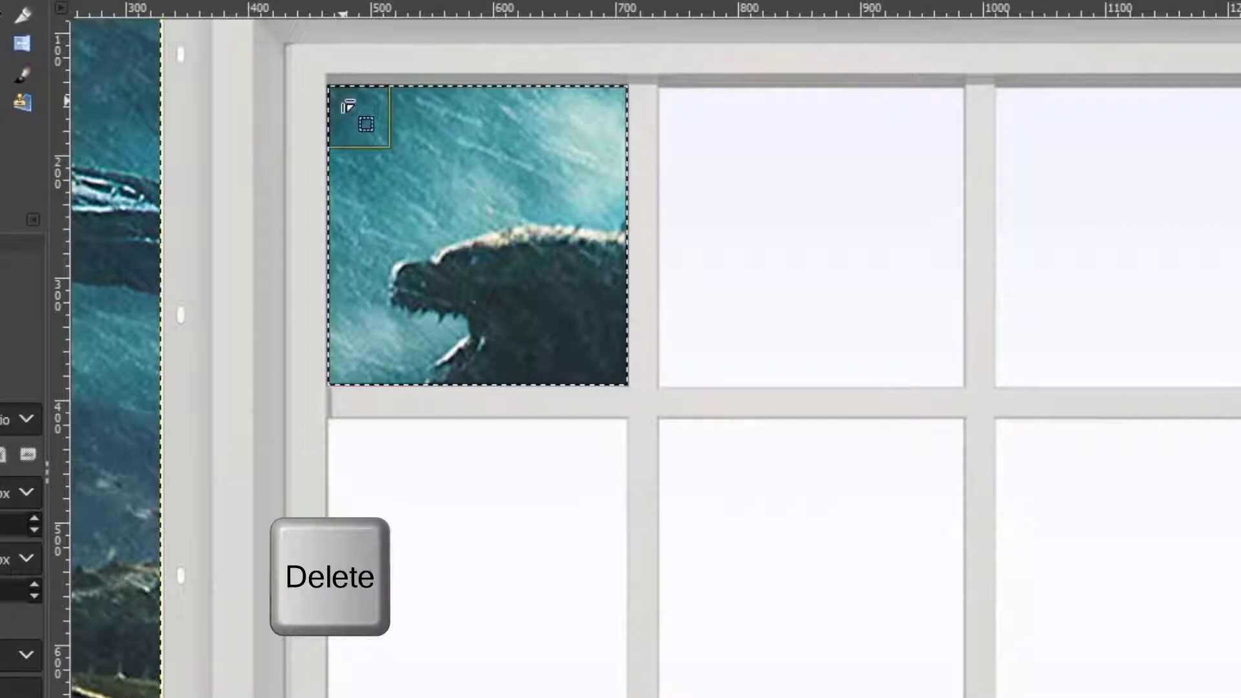
Move the rectangular selection onto the top-middle pane, adjust it to the glass, delete the glass, and clear the selection.
drag(460, 208, 792, 213)
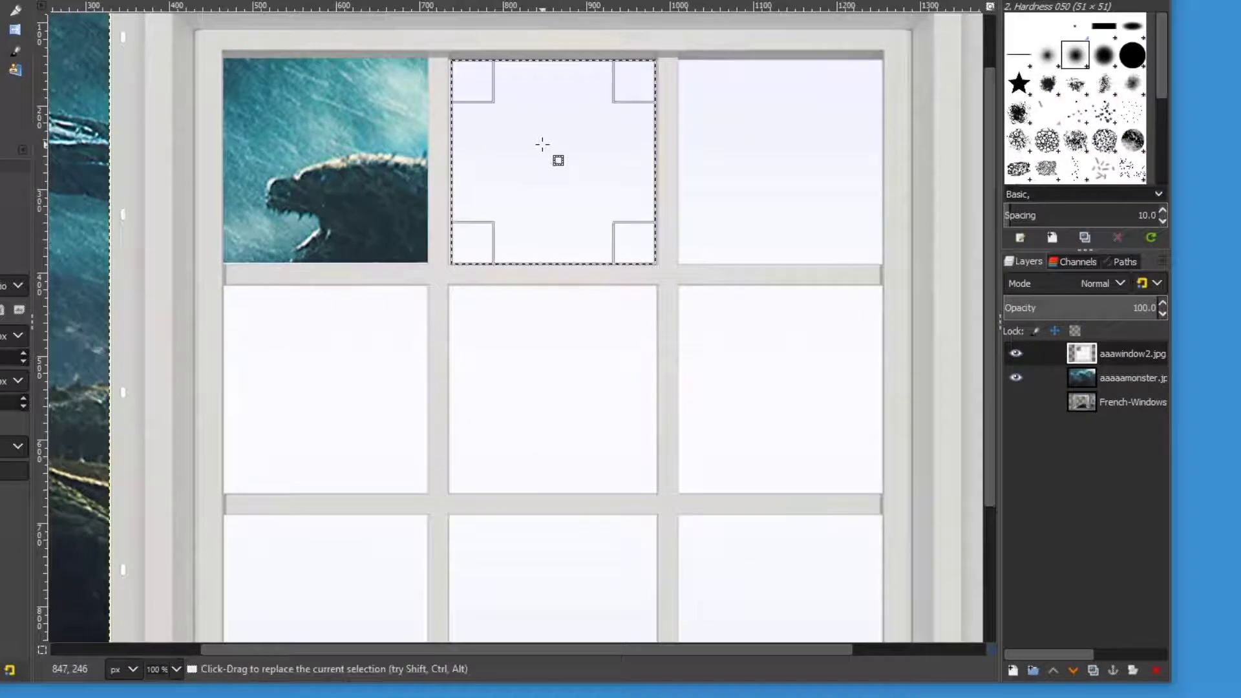
drag(471, 231, 460, 222)
key(Delete)
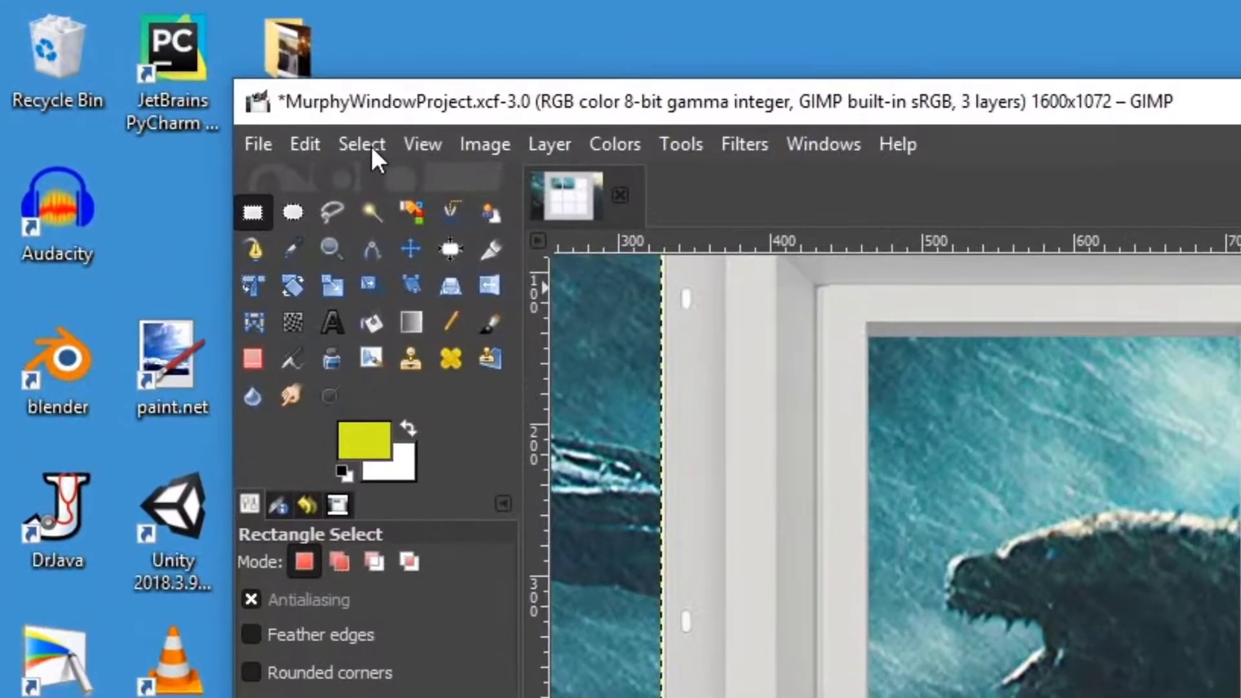
click(371, 146)
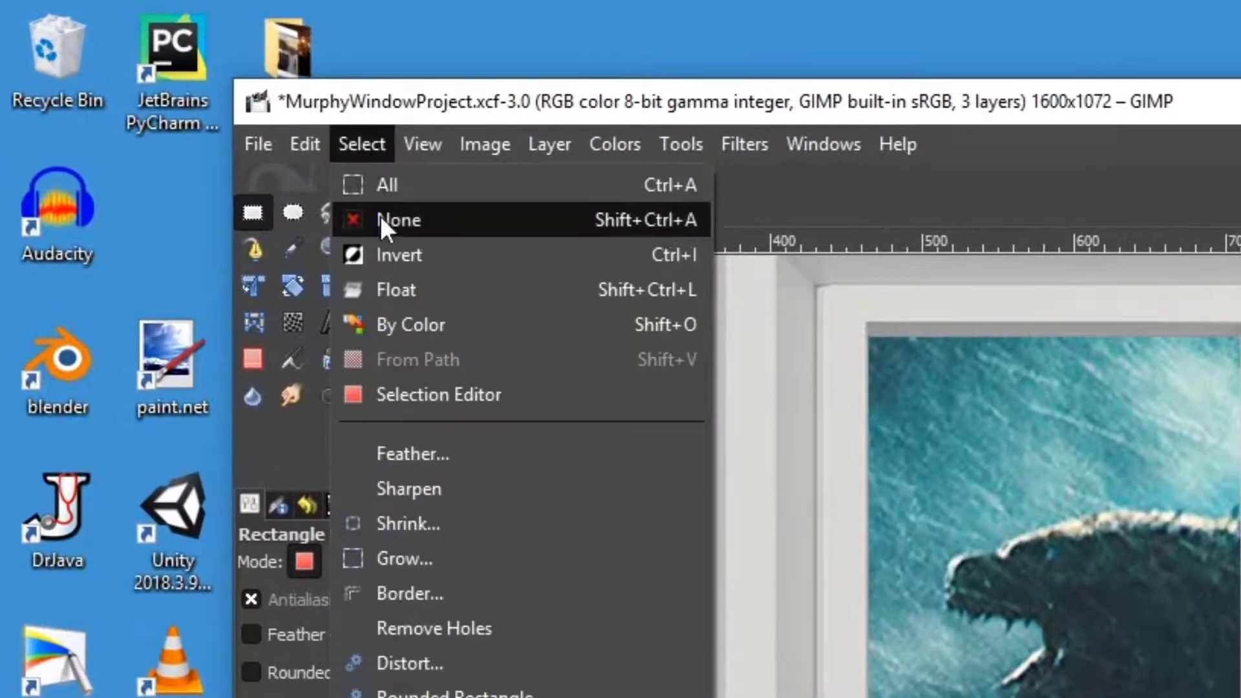
click(380, 216)
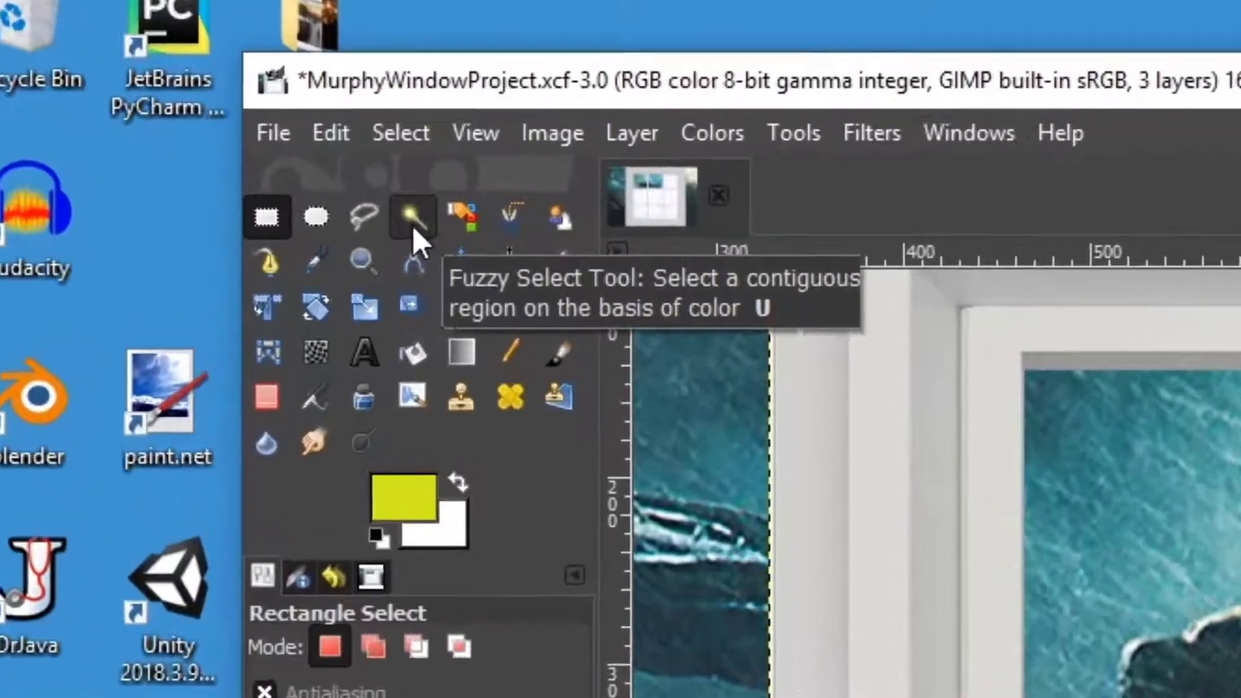
Use Fuzzy Select to select and delete the glass of the three middle-row panes and the upper-right pane.
click(412, 226)
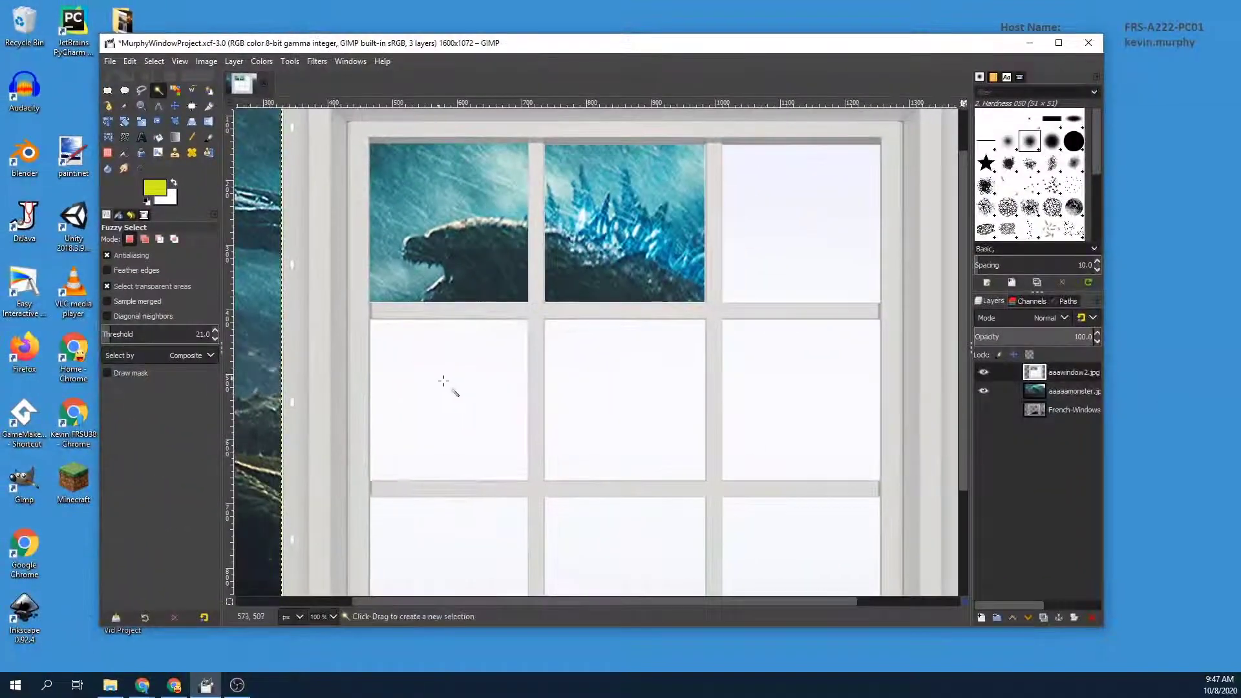
click(447, 380)
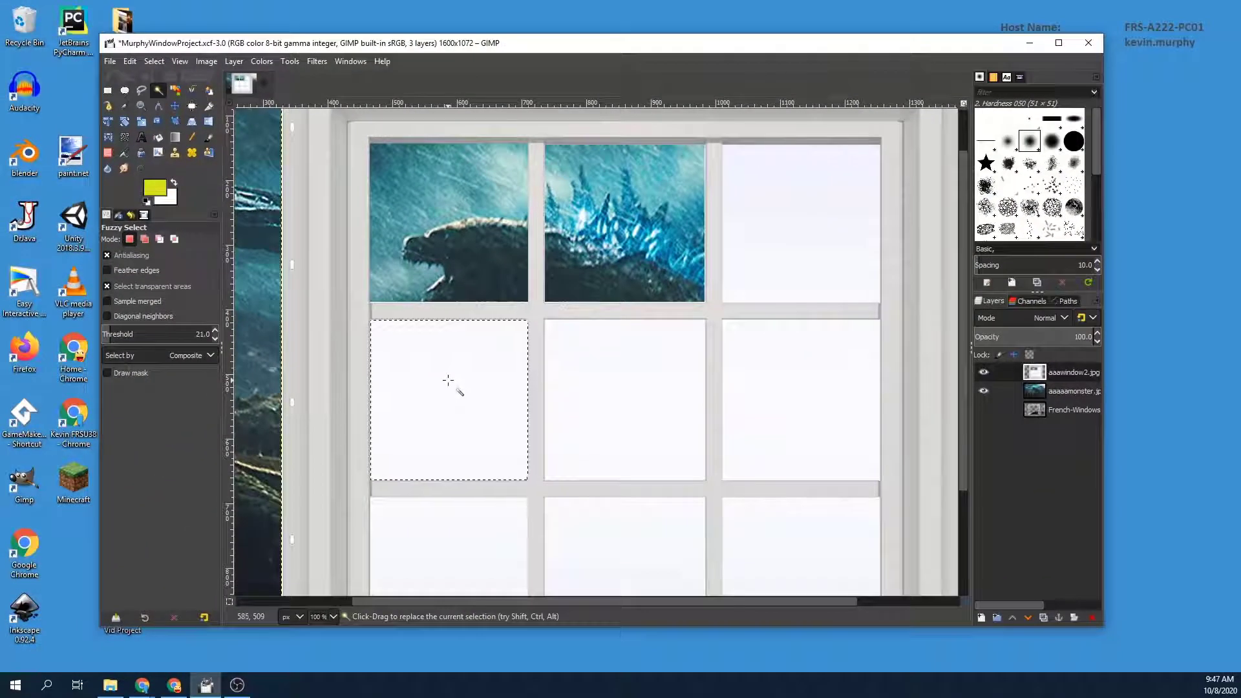
key(Delete)
click(625, 384)
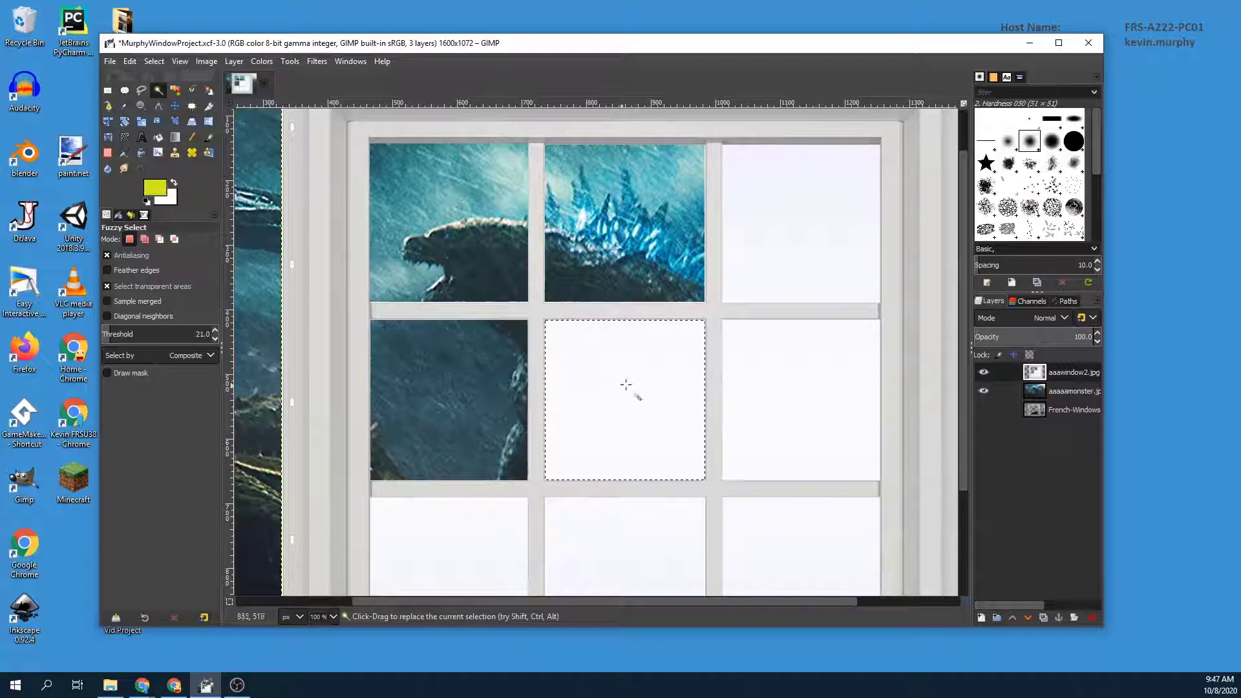
key(Delete)
click(786, 235)
key(Delete)
click(775, 374)
key(Delete)
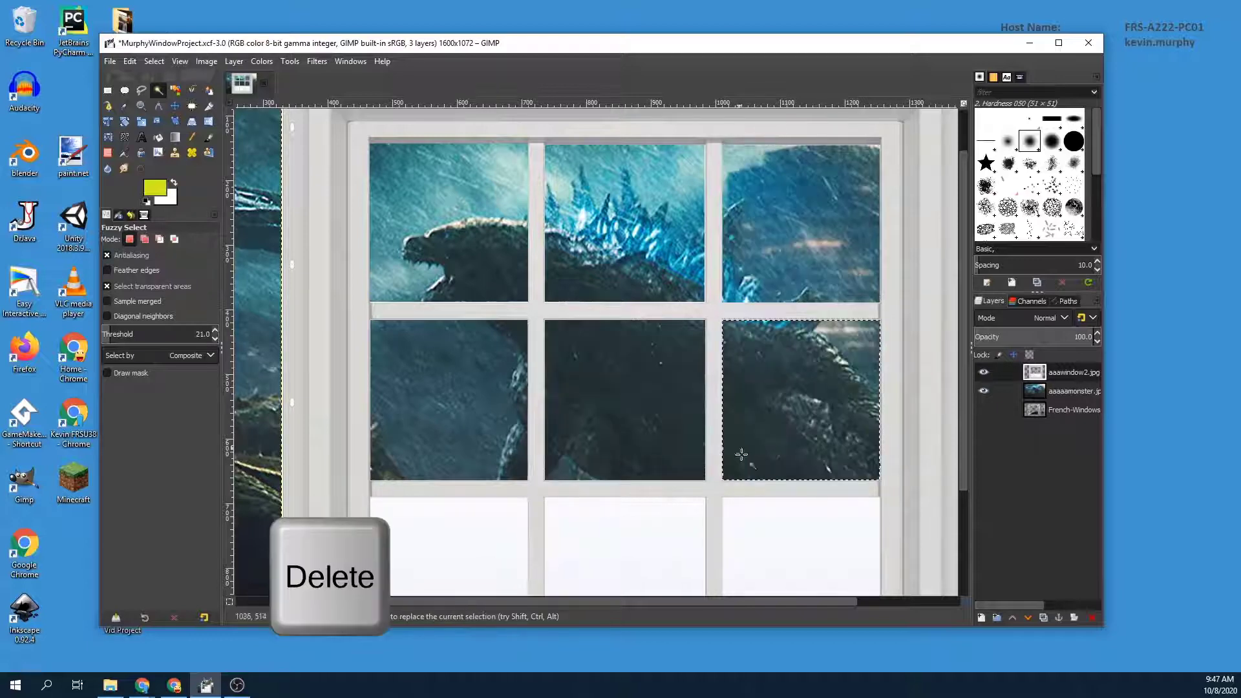
Select and delete the glass of the three bottom-row panes one after another with Fuzzy Select.
click(780, 526)
key(Delete)
click(659, 534)
key(Delete)
click(450, 536)
key(Delete)
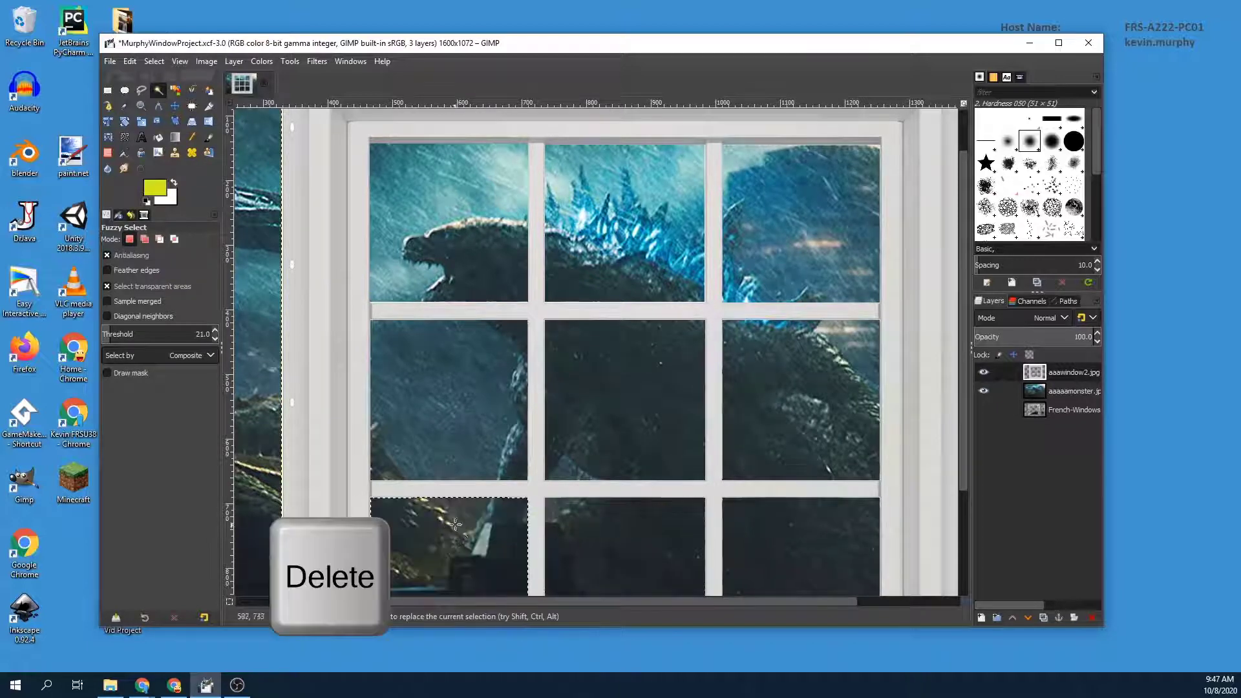
scroll(495, 437, down, 3)
scroll(494, 438, down, 1)
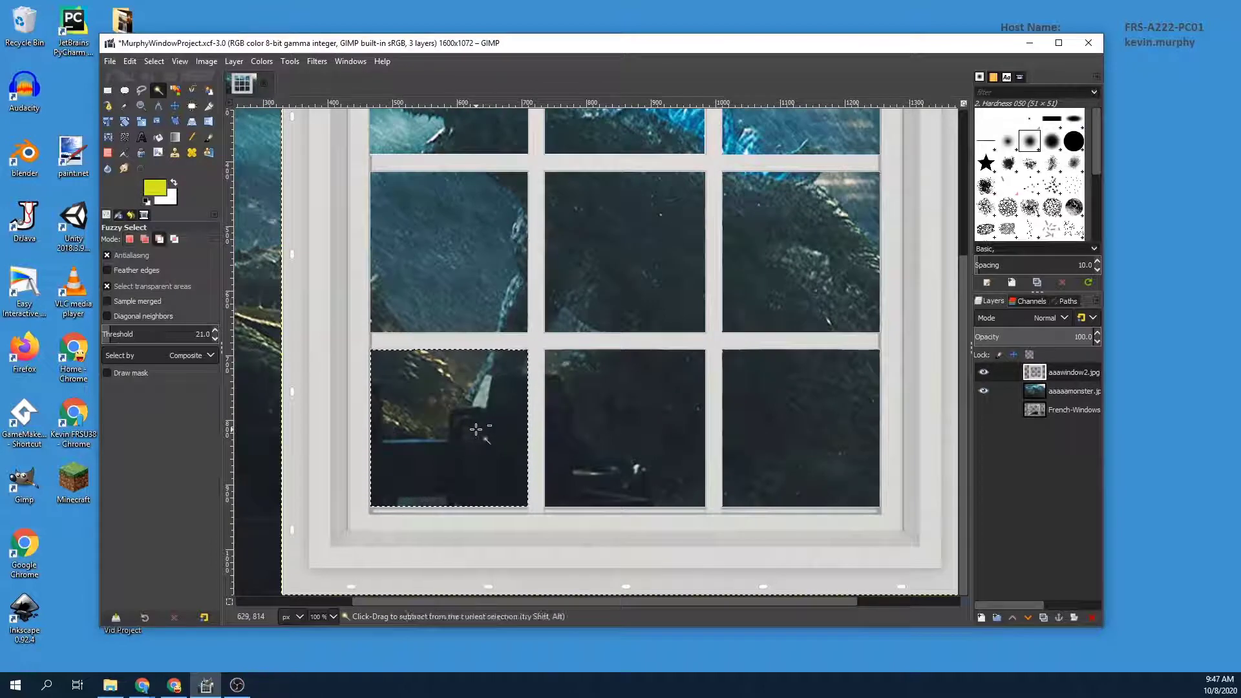
scroll(476, 429, down, 3)
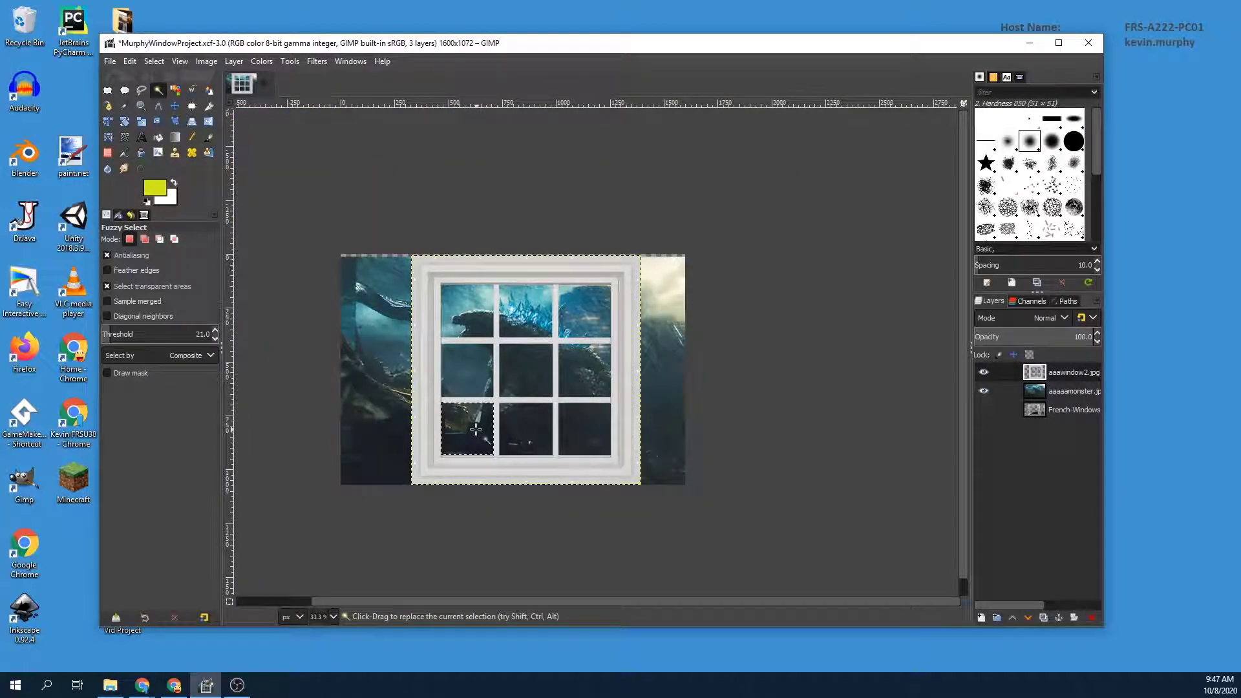
Undo the deletion of the bottom-middle pane's glass.
key(ctrl)
key(ctrl+z)
key(ctrl+z)
key(ctrl+z)
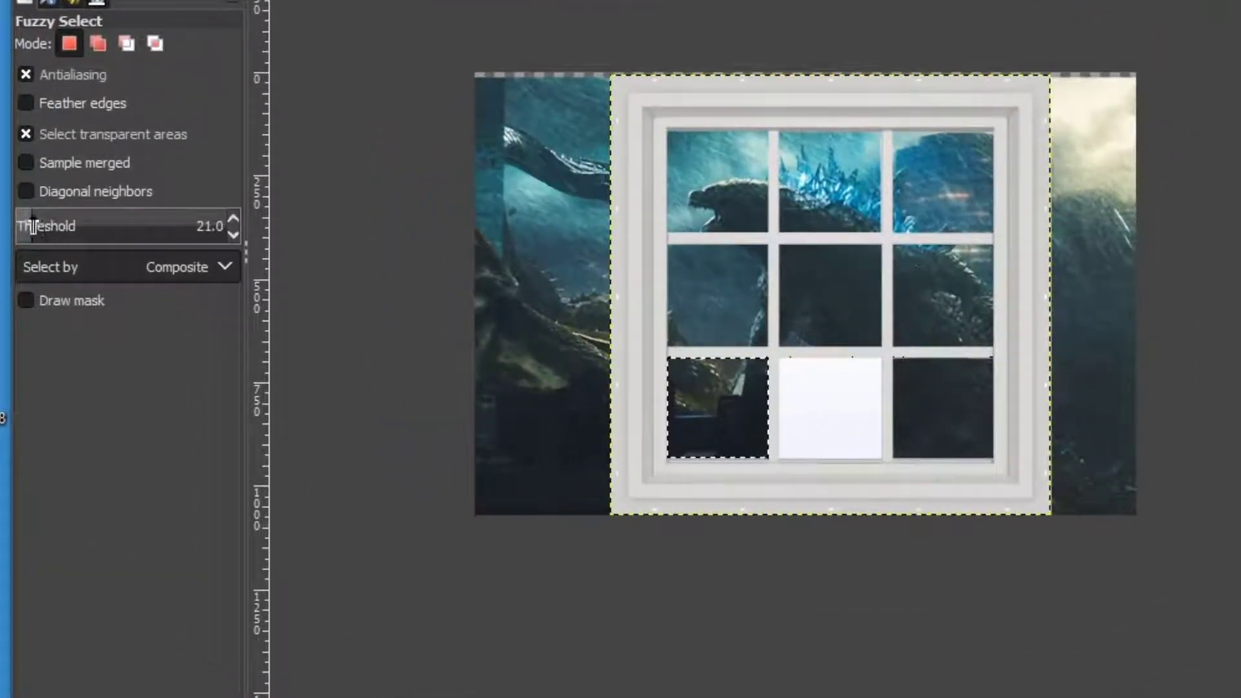
Try a Fuzzy Select threshold of 177 on the bottom-middle pane, delete the selected area, and undo the deletion.
drag(32, 226, 185, 221)
click(804, 392)
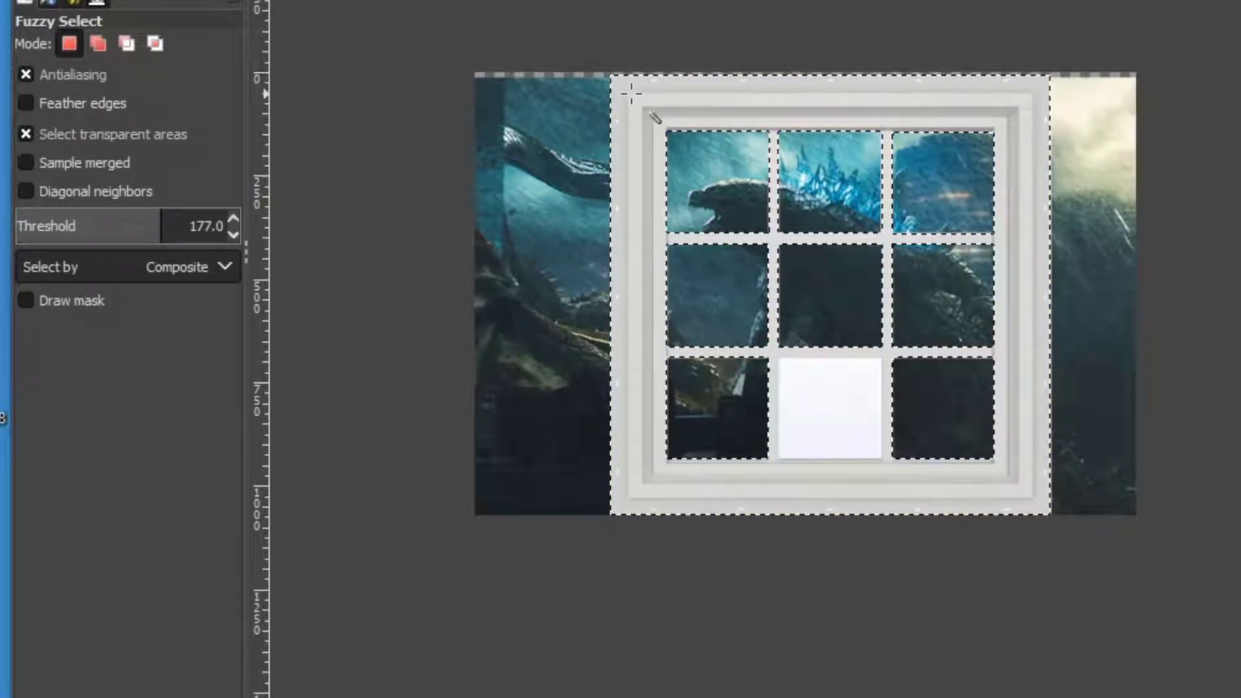
key(Delete)
key(ctrl)
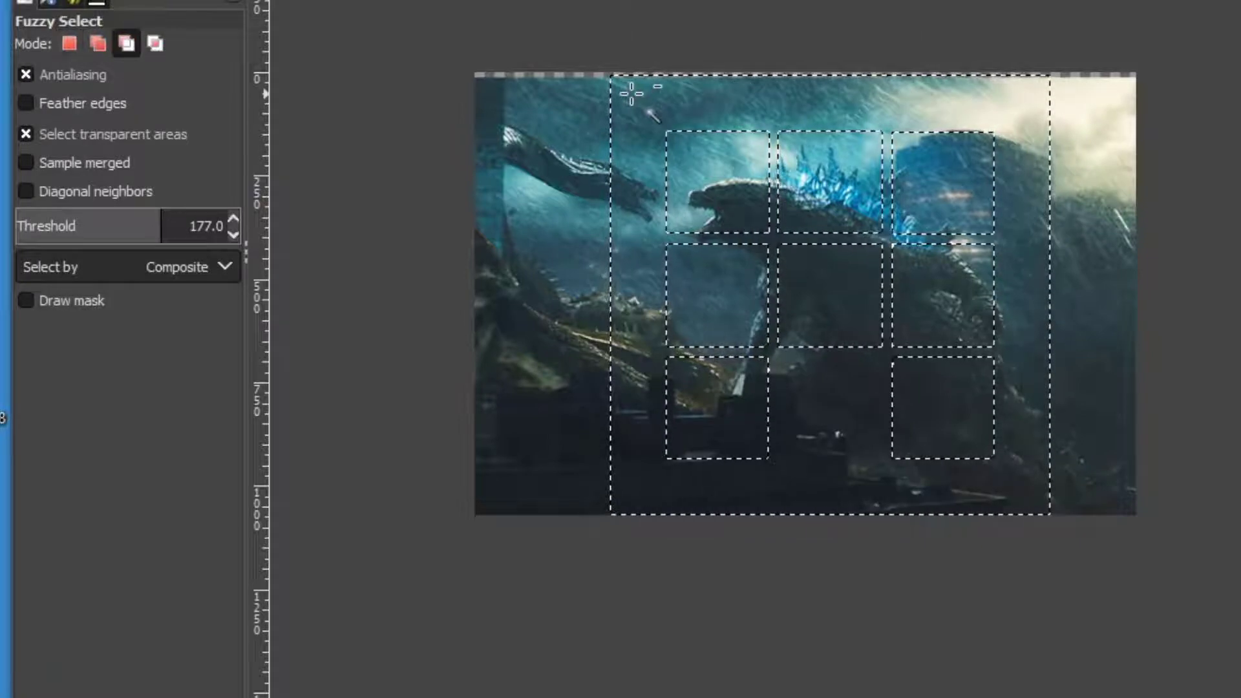
key(ctrl+z)
Set the Fuzzy Select threshold to 28.5 and select the bottom-middle pane's glass.
click(138, 225)
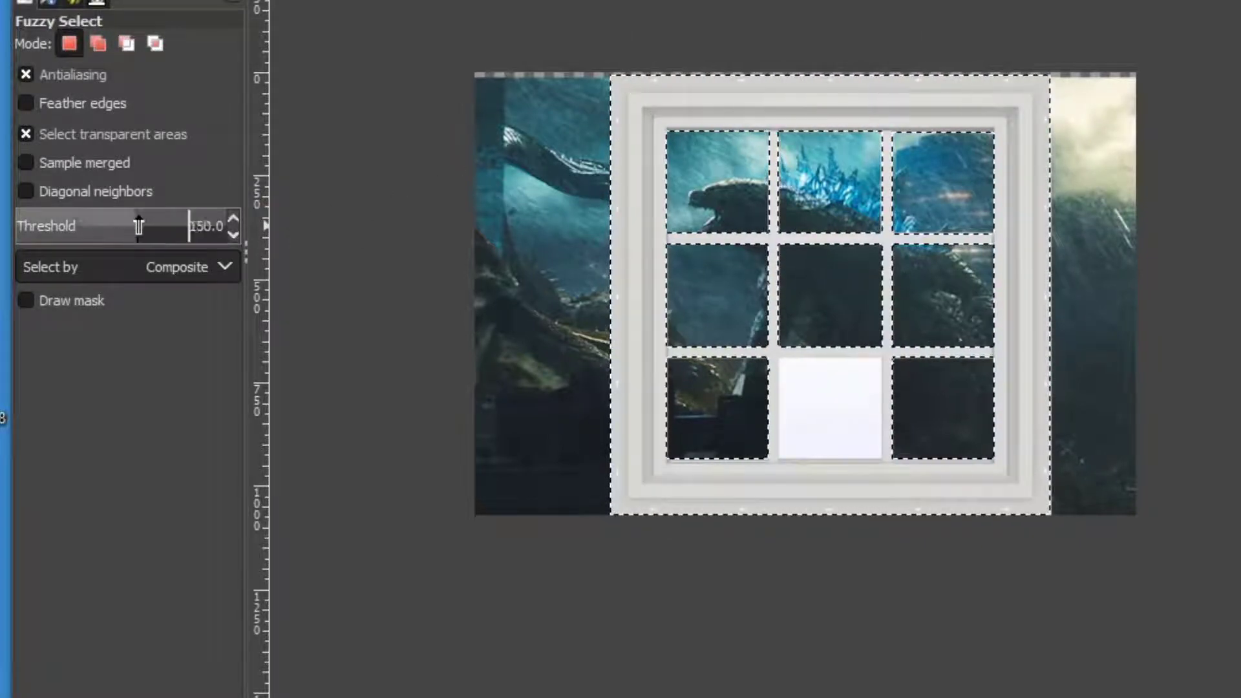
drag(138, 226, 38, 226)
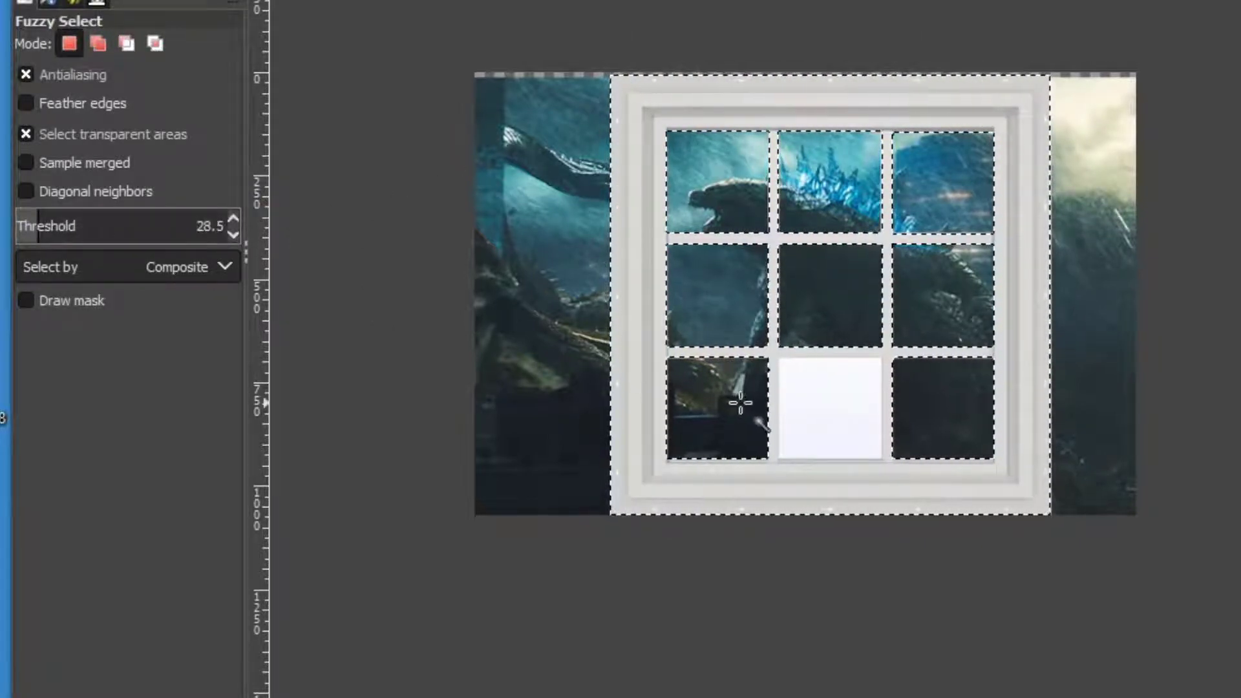
click(825, 410)
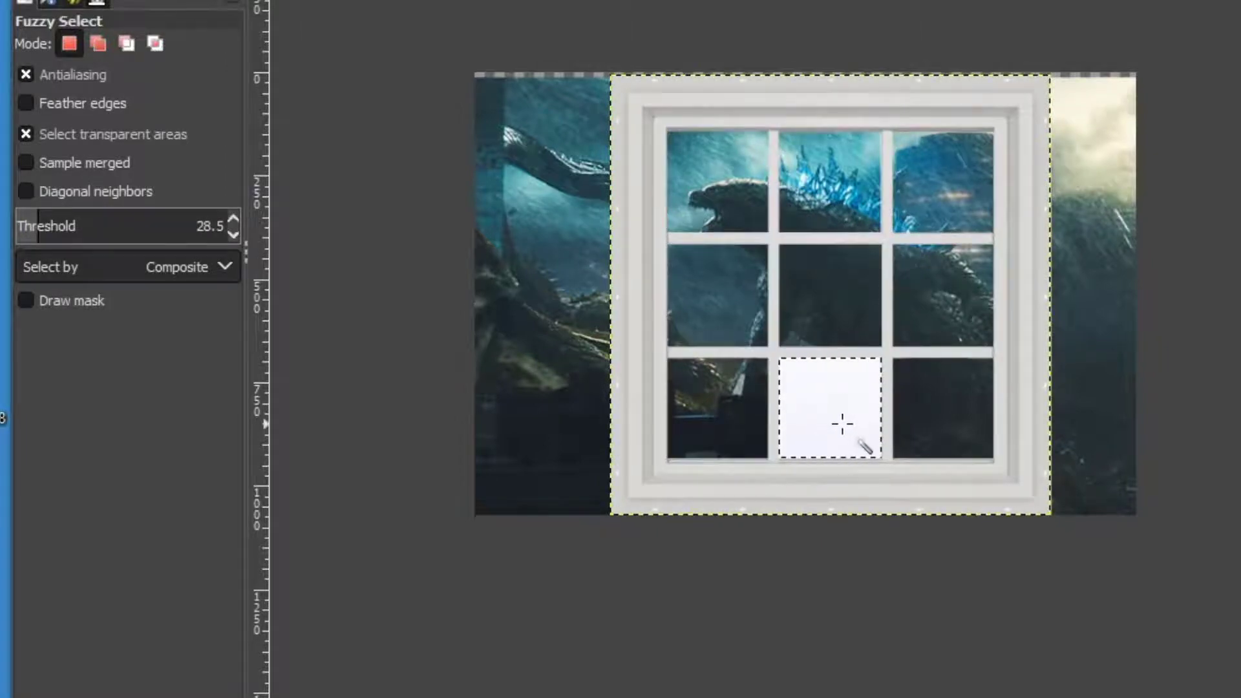
Test Fuzzy Select thresholds of 64.5 on the bottom-middle pane and 40.5 on the frame bar beside it.
scroll(842, 424, up, 4)
scroll(558, 323, up, 3)
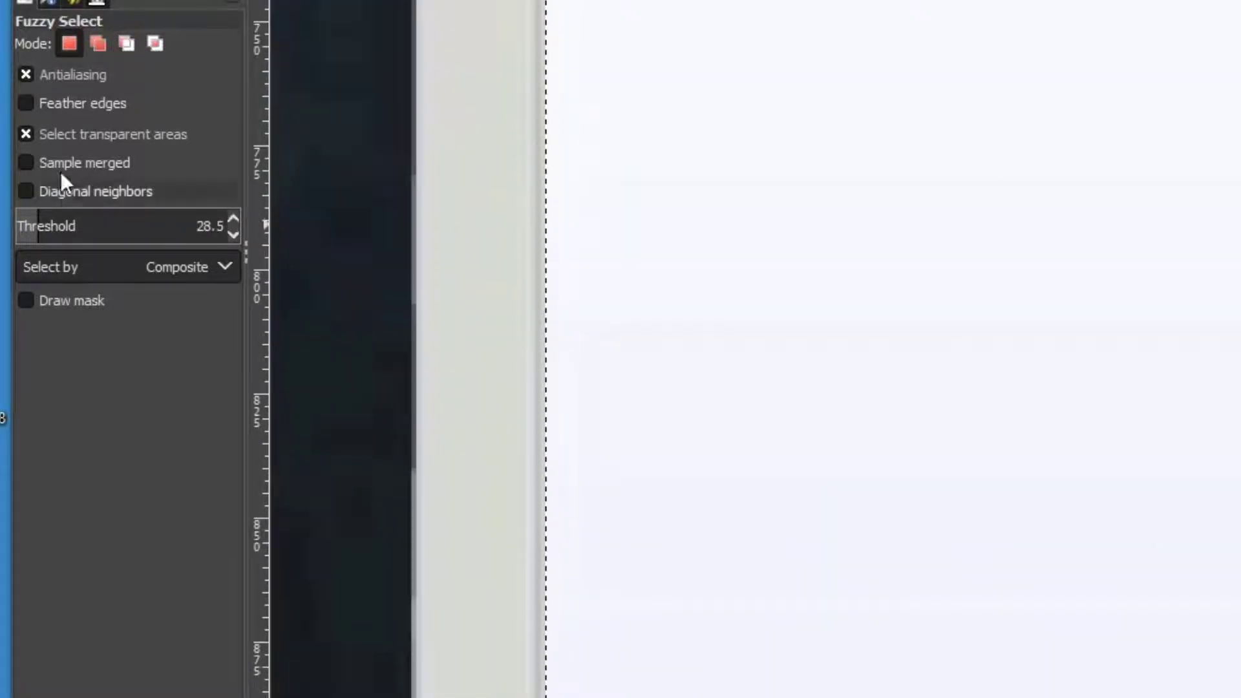
drag(60, 227, 80, 233)
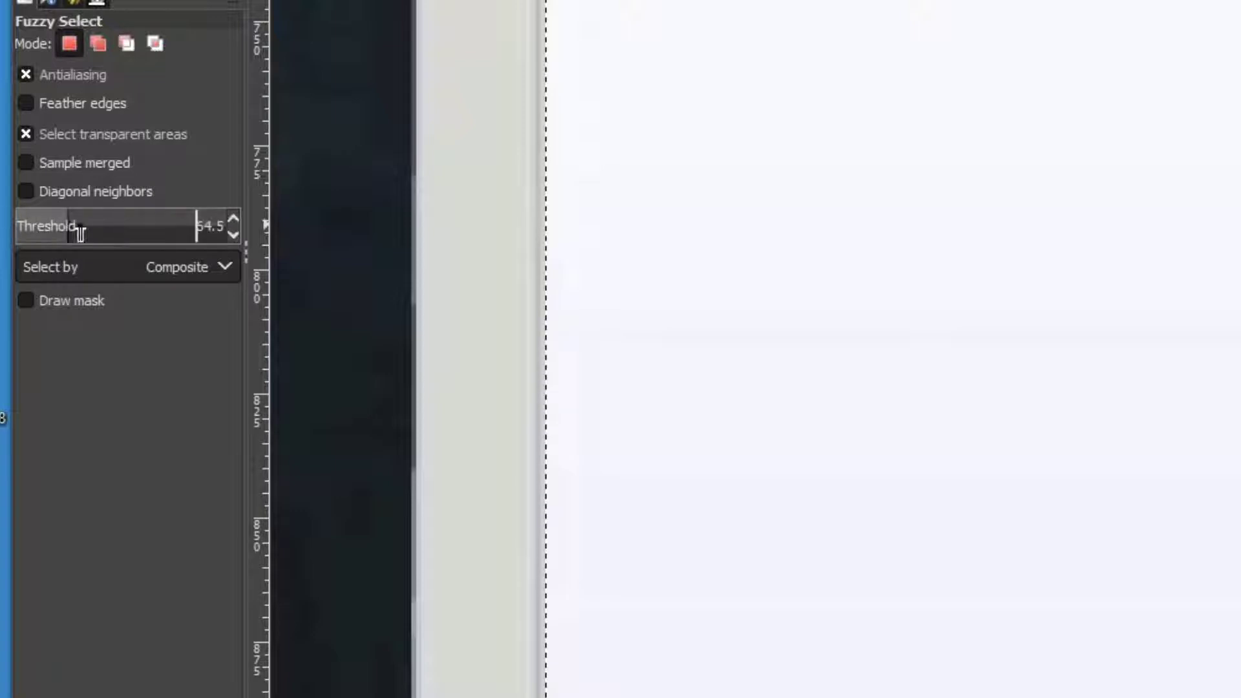
click(711, 221)
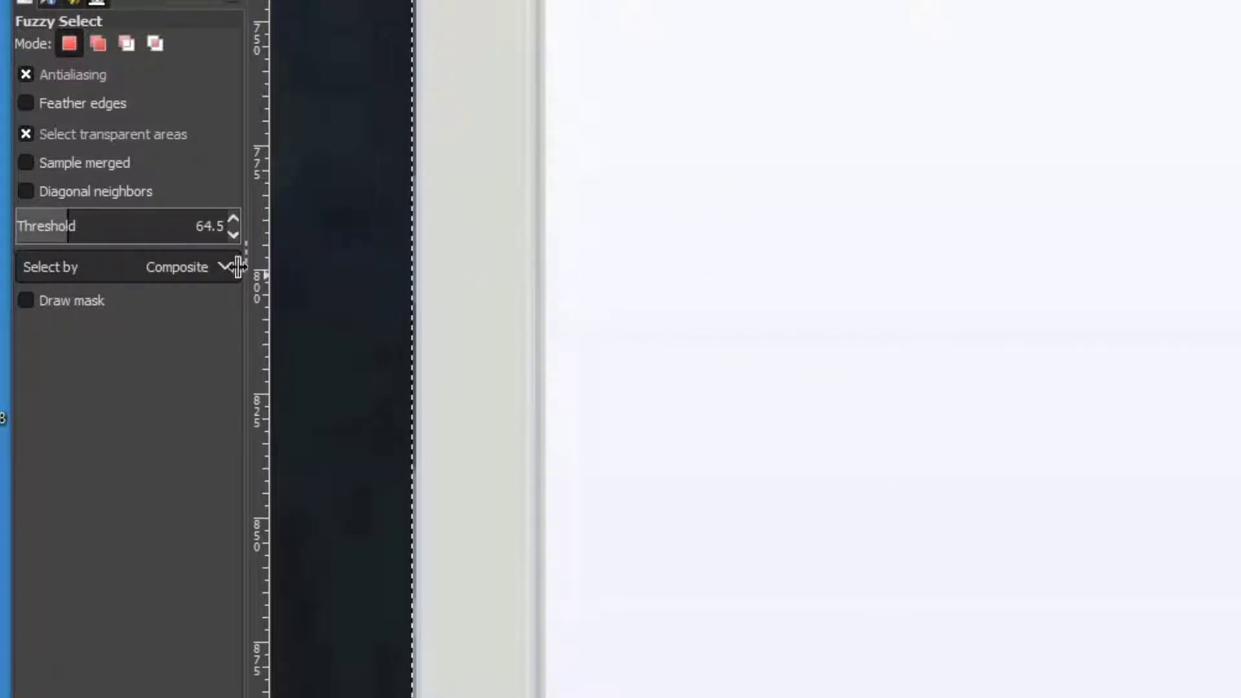
drag(75, 230, 47, 224)
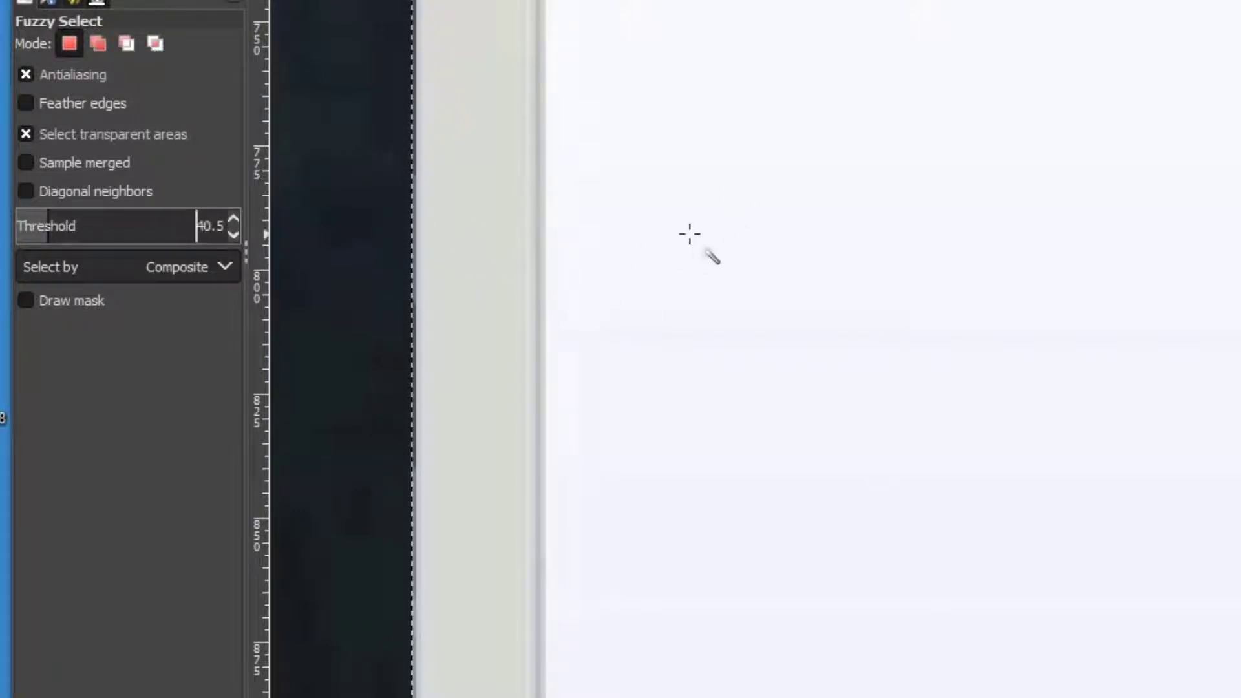
click(445, 268)
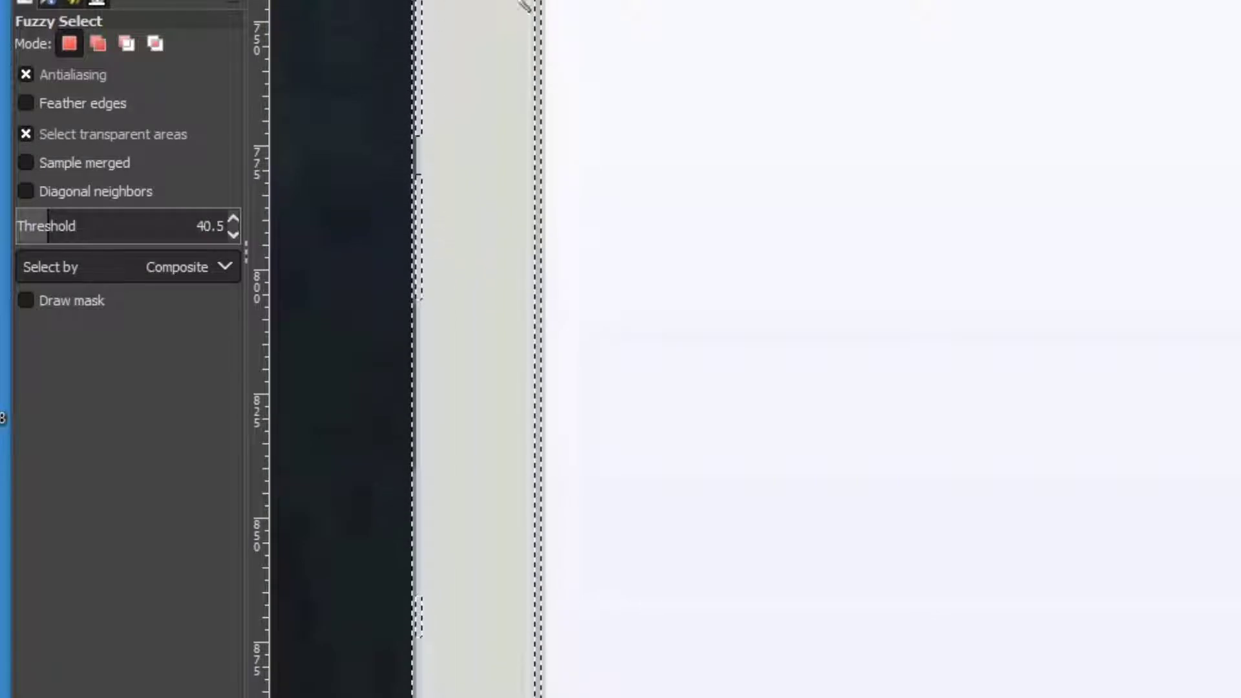
Set the Fuzzy Select threshold to 27, select the bottom-middle pane, and delete its glass.
drag(44, 227, 36, 226)
click(712, 248)
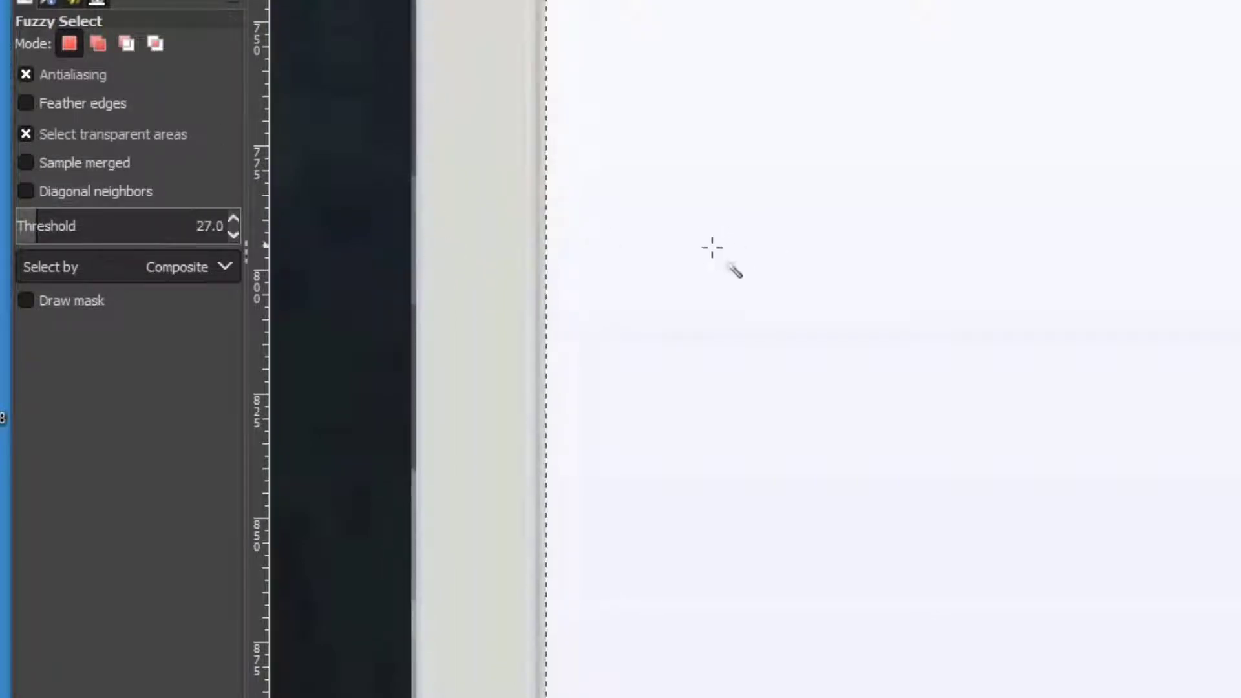
key(ctrl)
scroll(692, 219, down, 3)
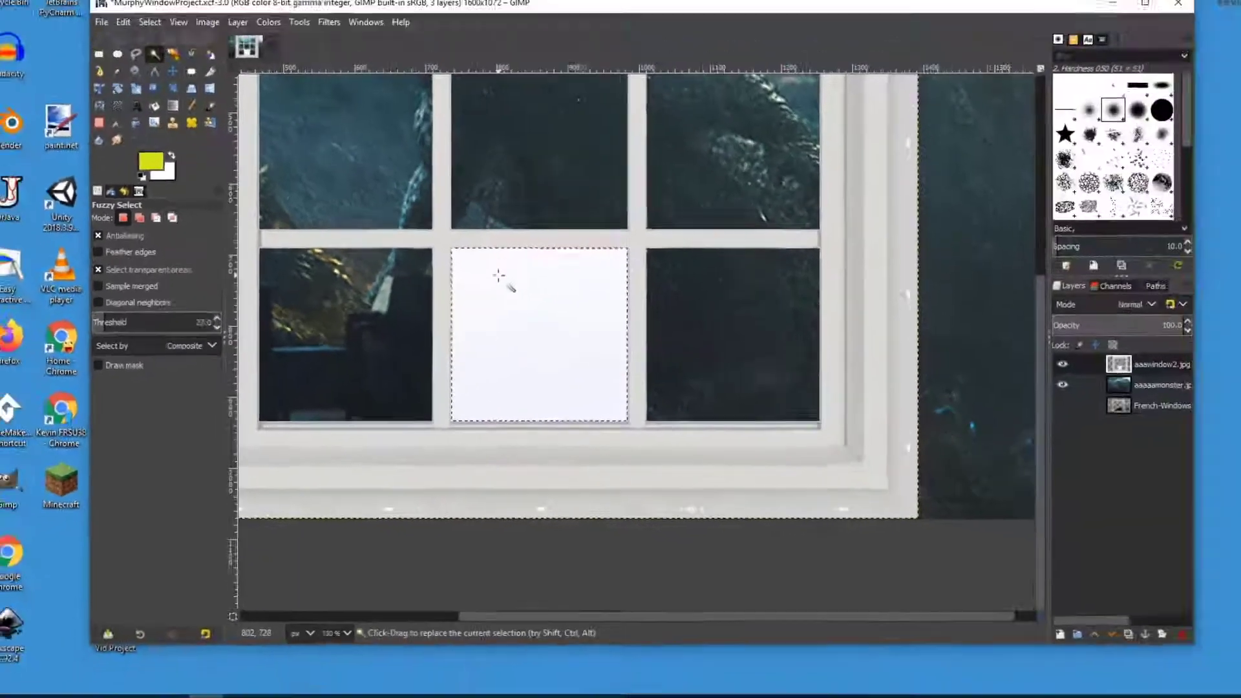
key(Delete)
scroll(695, 147, down, 4)
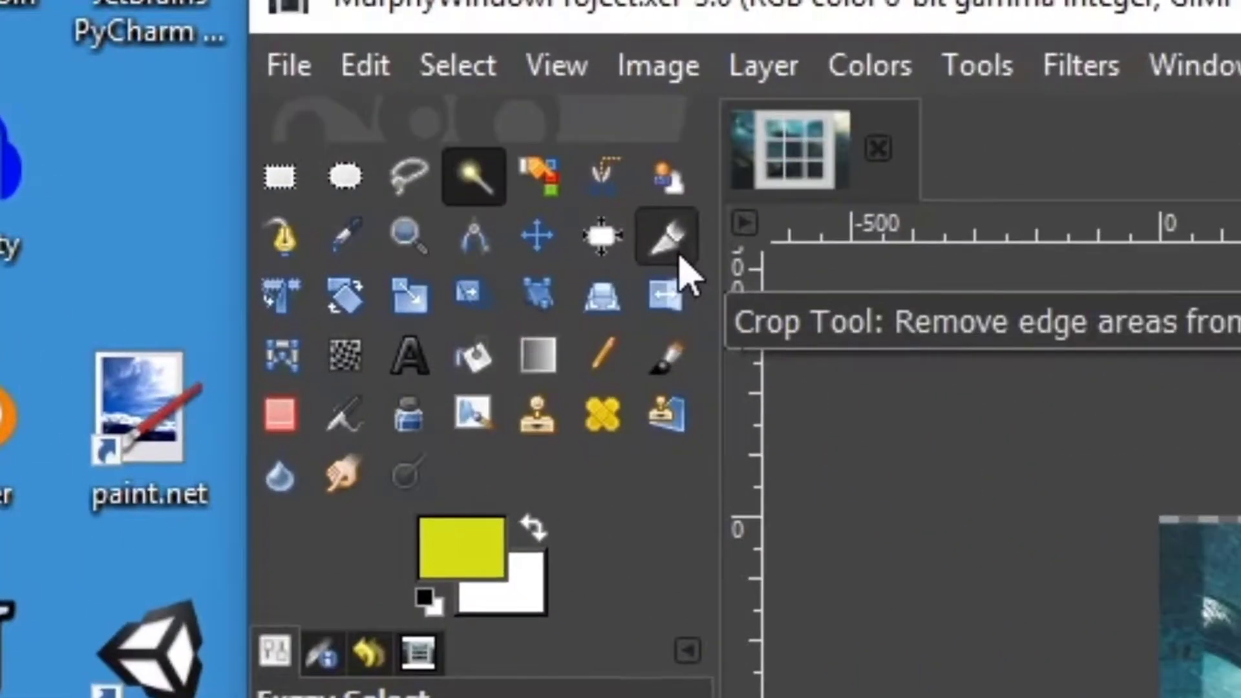
Crop the image to the nine-pane window's outer frame, 1064 × 1068 px, starting at position 324, 4.
click(337, 122)
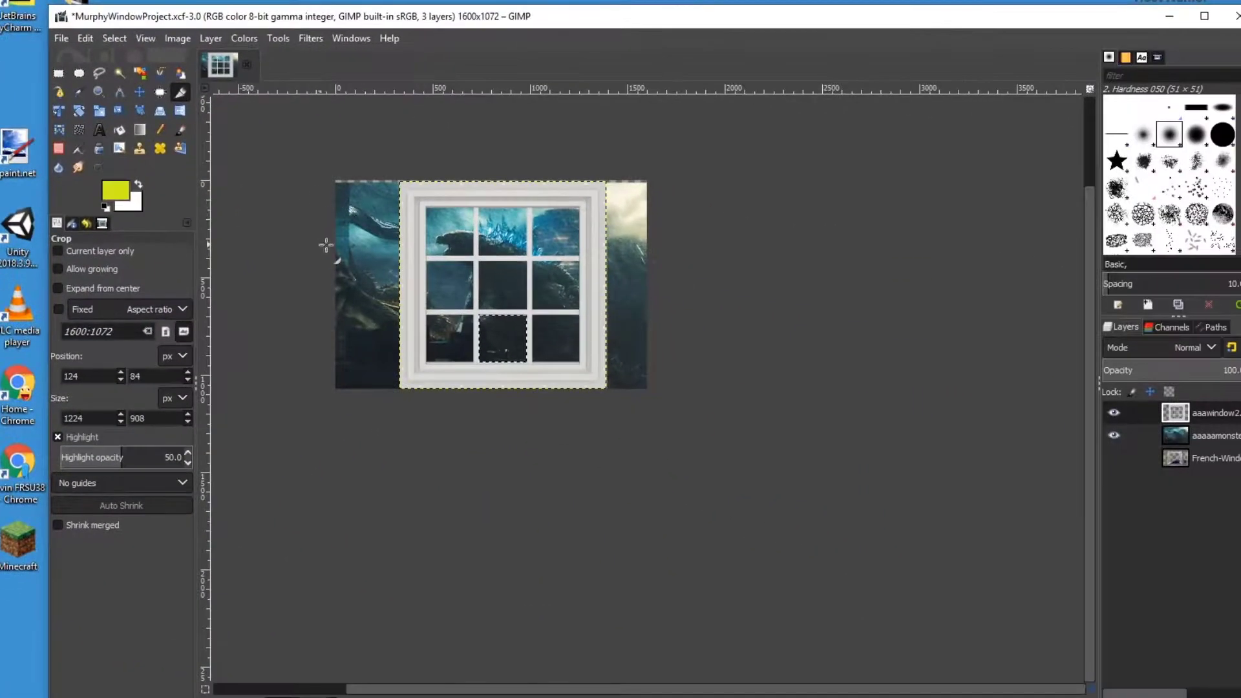
drag(398, 179, 602, 377)
key(Return)
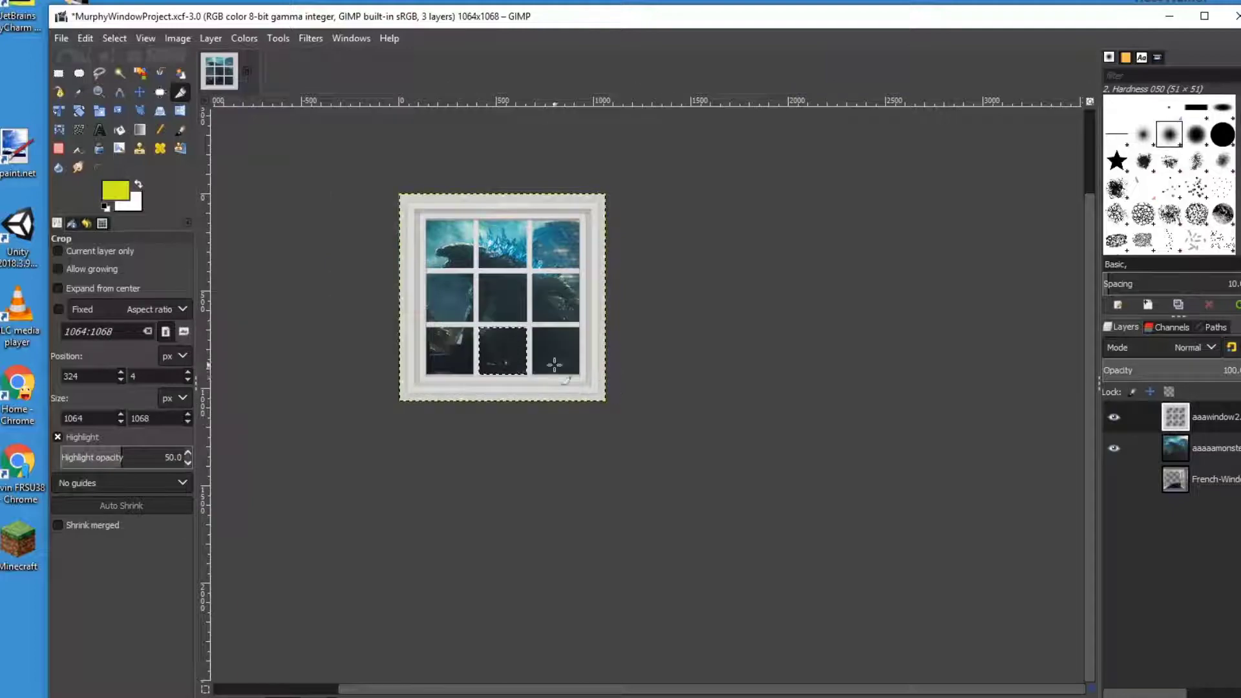
click(61, 40)
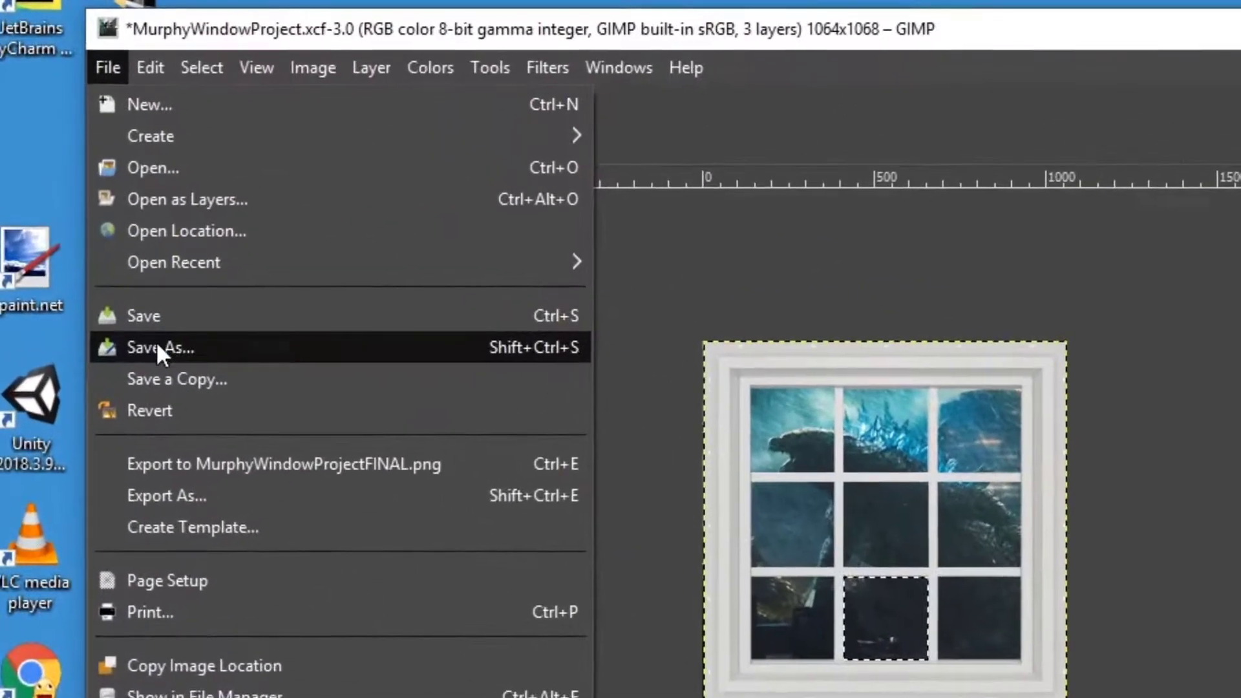
click(89, 195)
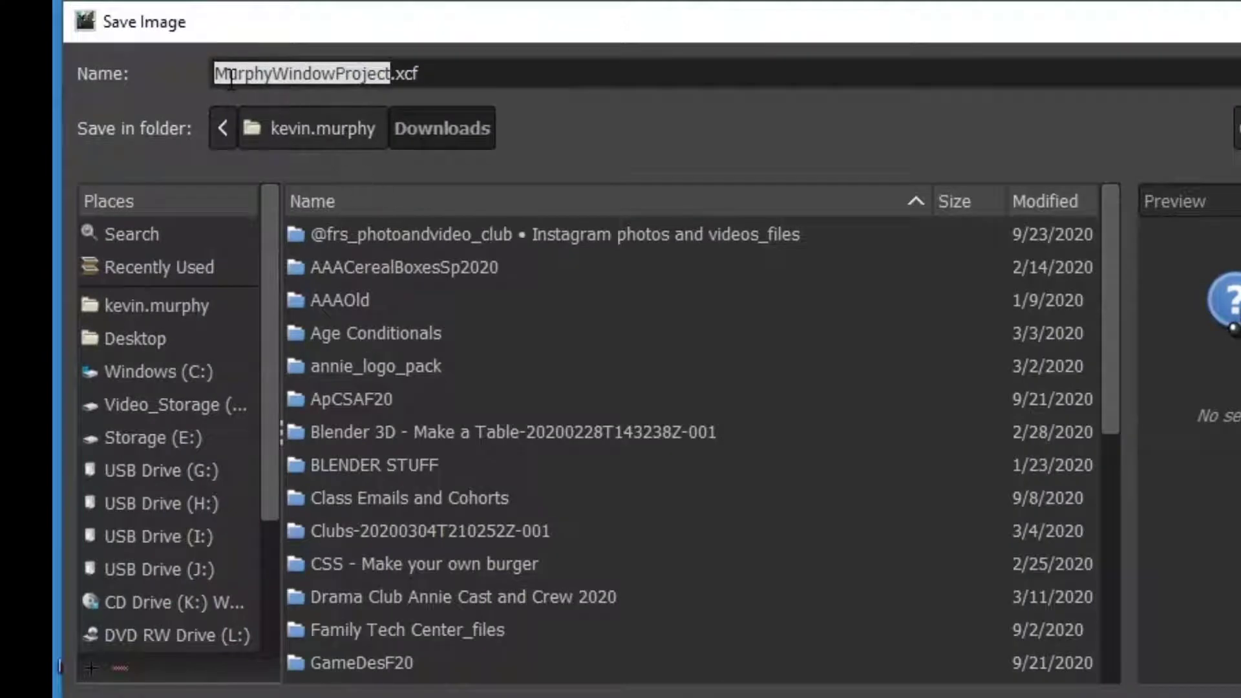
click(396, 73)
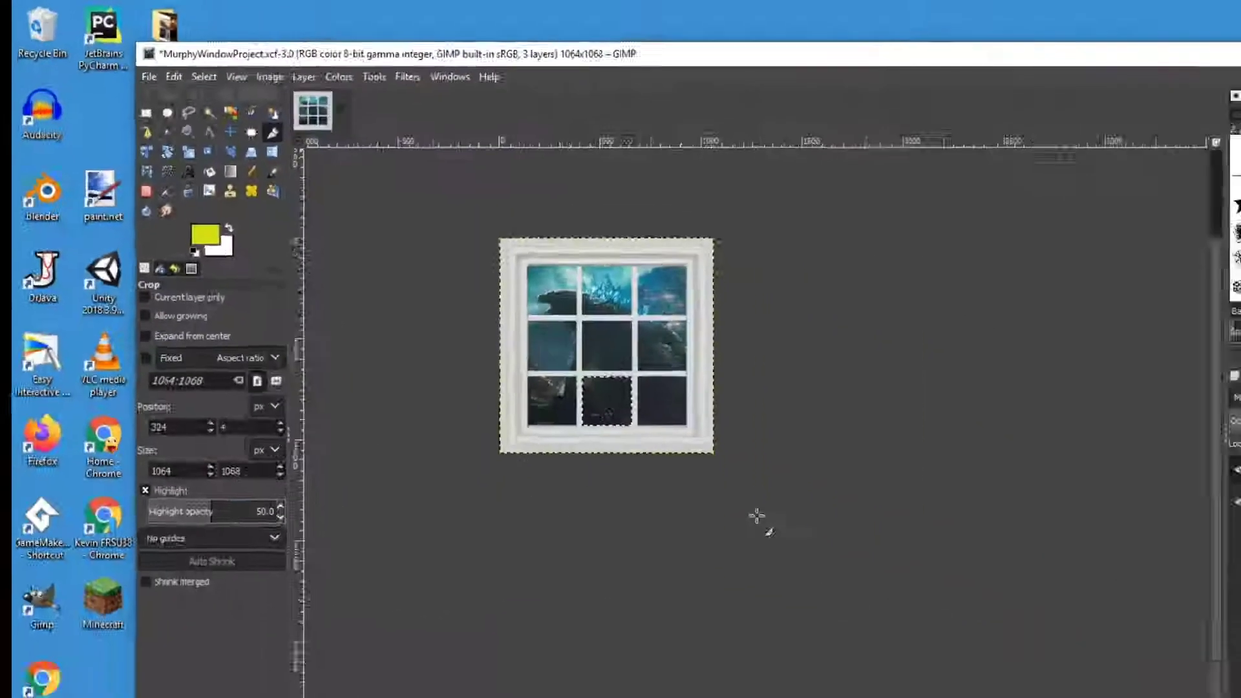
Undo the crop to the window frame and the glass deletions in the nine panes.
key(ctrl+z)
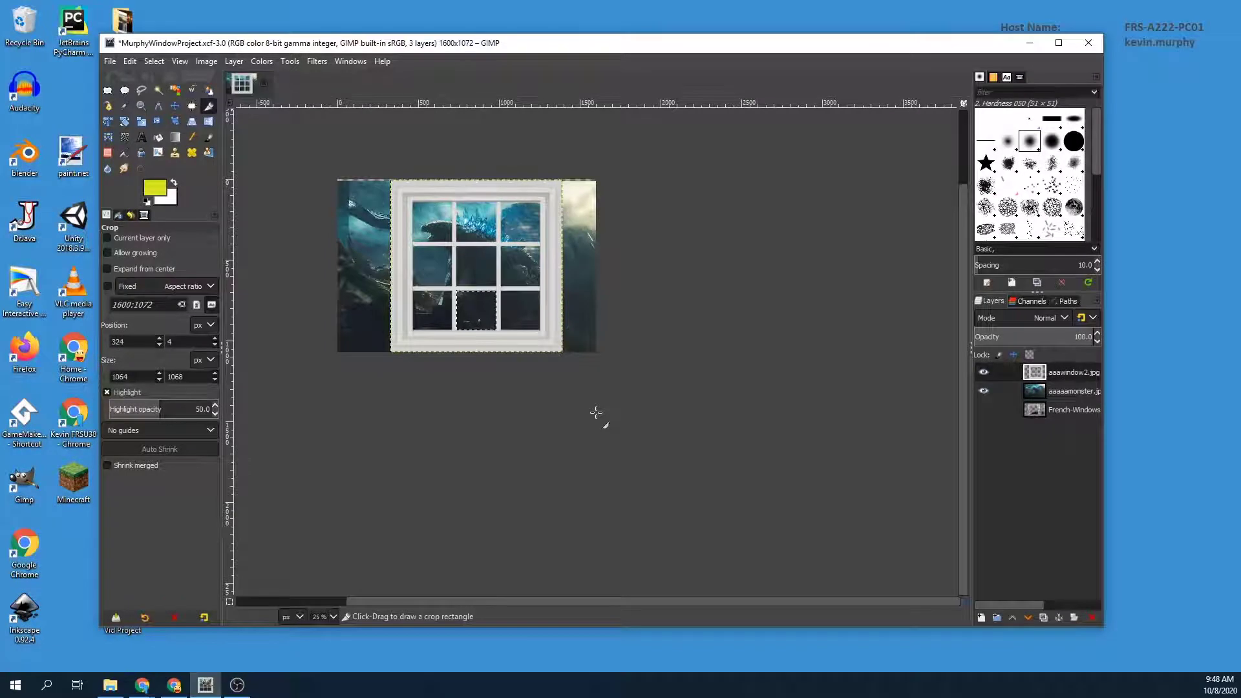
key(ctrl+z)
key(ctrl+z)
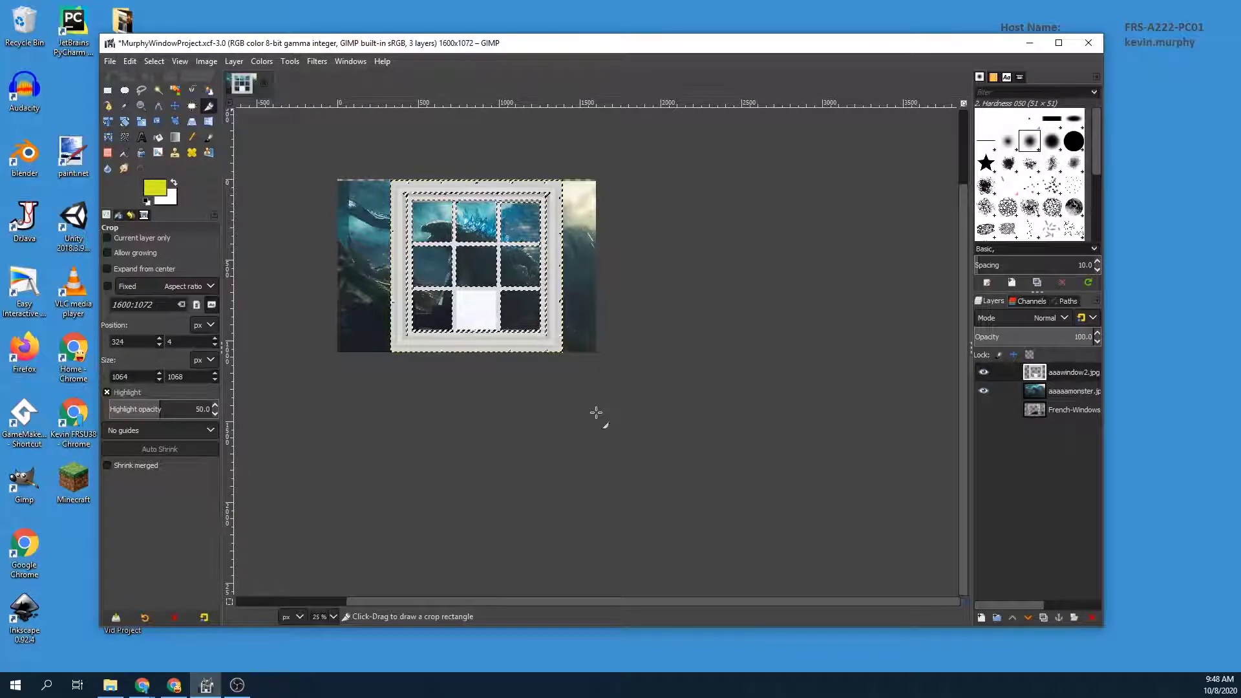
key(ctrl+z)
key(ctrl+z)
key(ctrl+z)
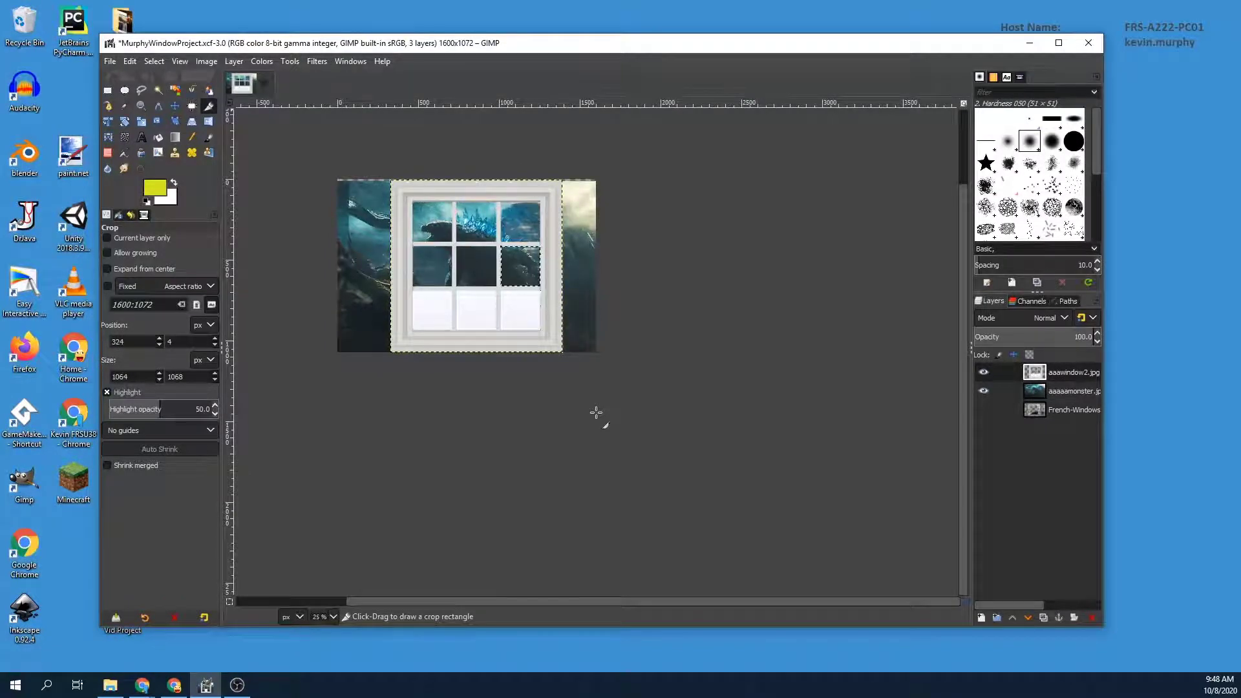
key(ctrl+z)
Save the project as a new XCF version in Downloads, appending GIMP_EASY to the current file name.
click(110, 61)
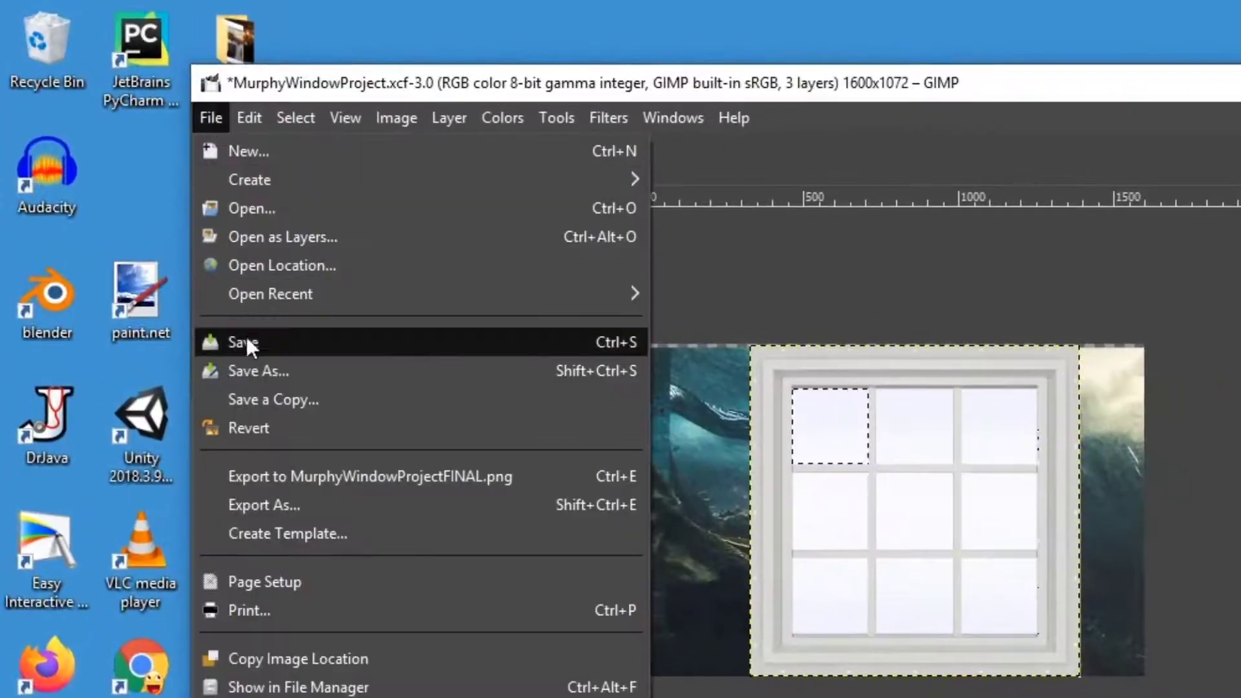
click(244, 367)
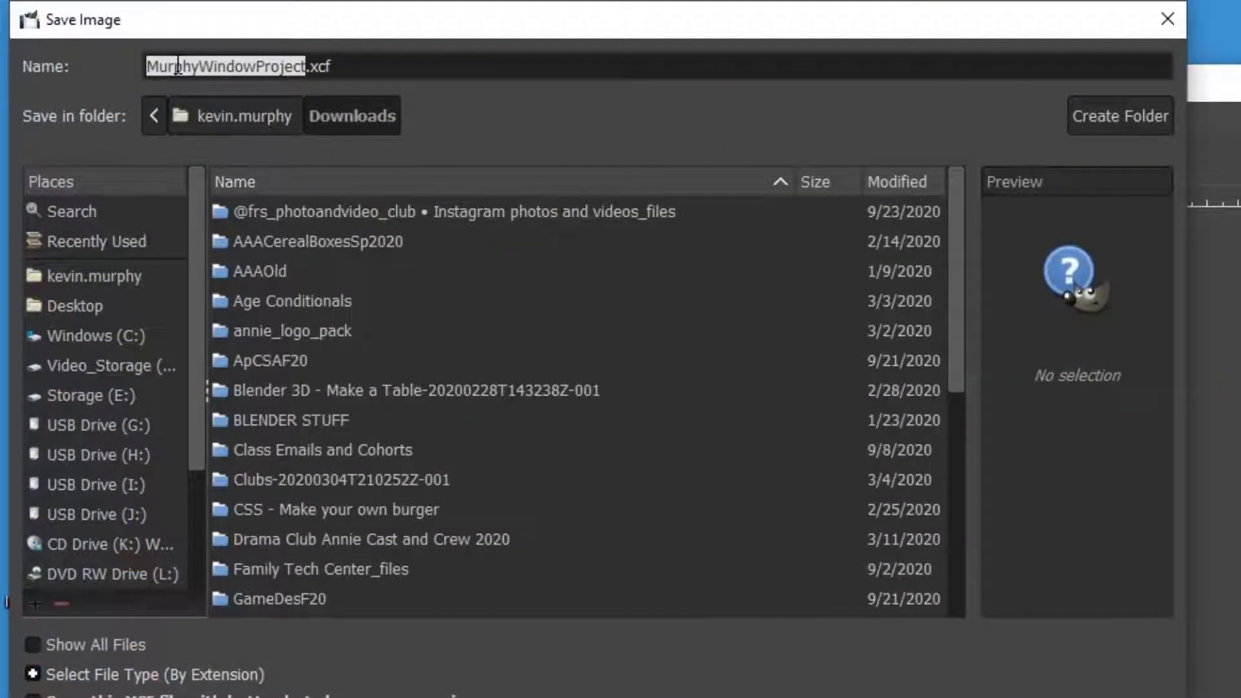
click(306, 65)
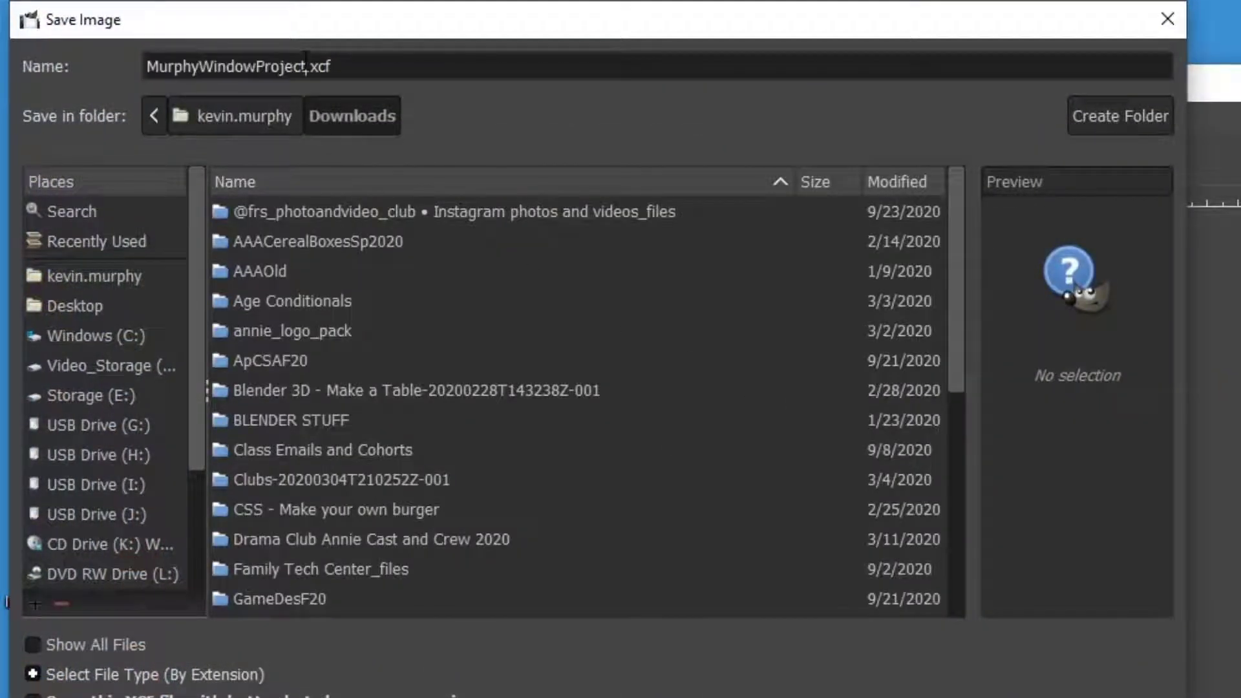
text(GIMP_EASY)
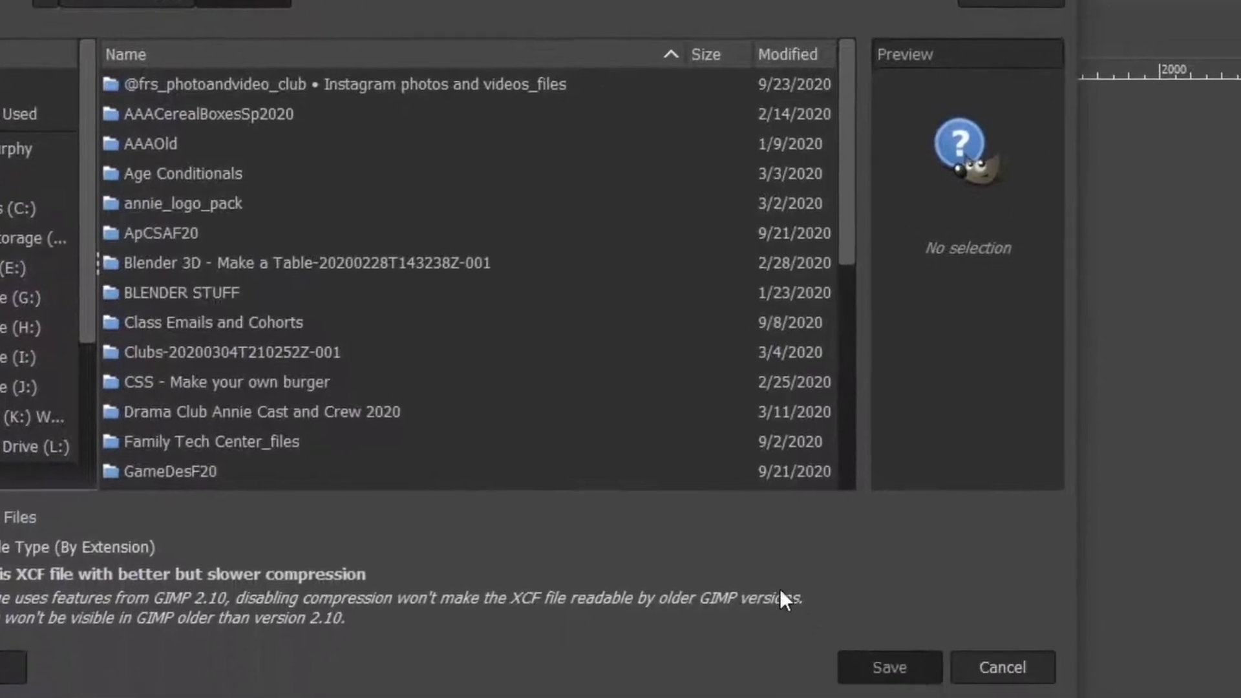
click(886, 665)
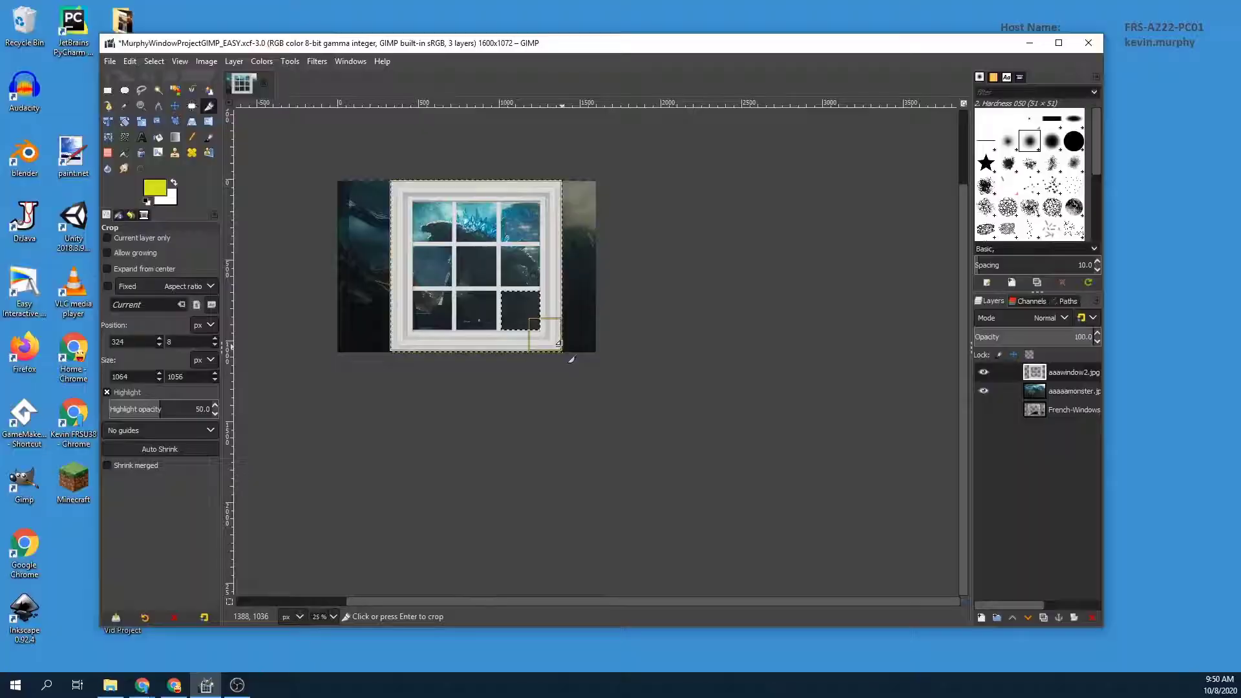
Crop the image to the nine-pane window's frame, 1064 × 1056 px, starting at position 324, 8.
key(Return)
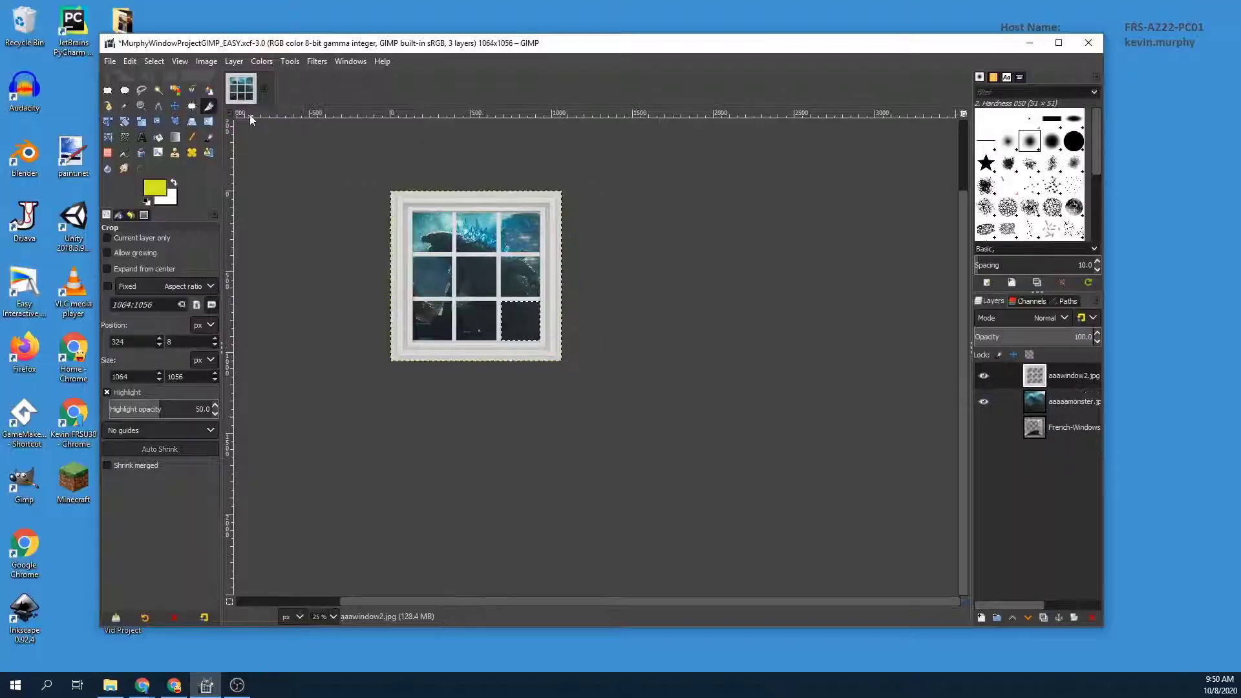
click(266, 278)
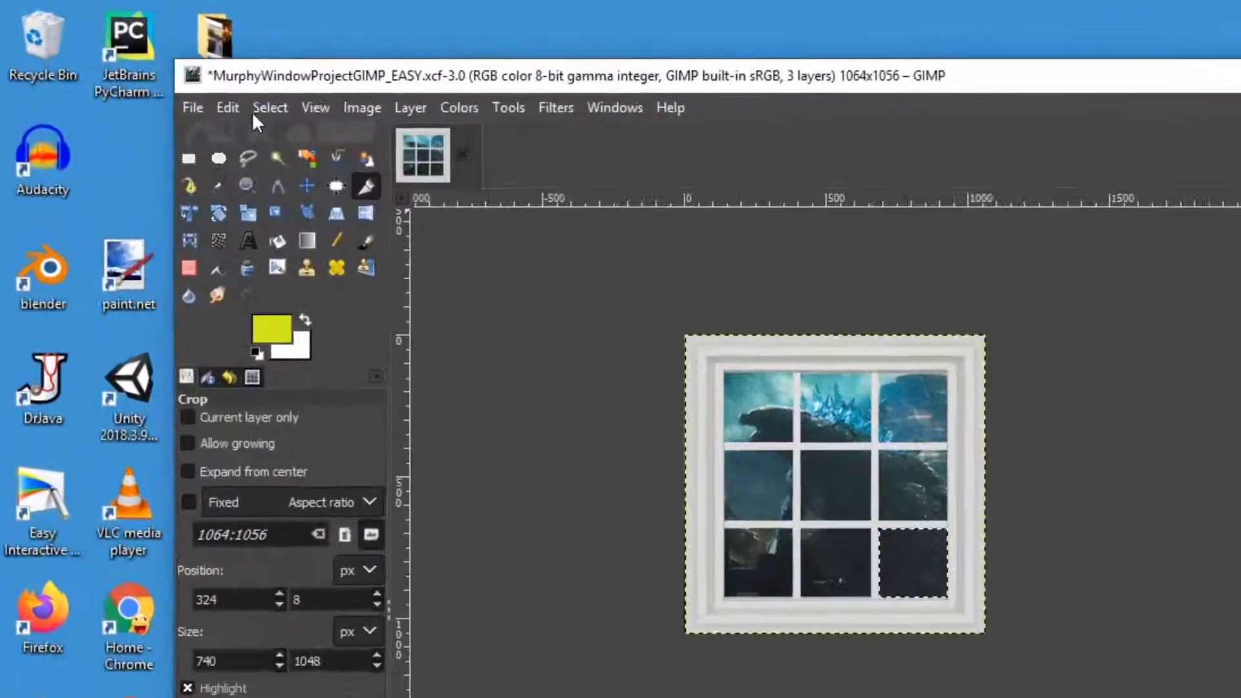
Export the cropped image as a PNG to Downloads, inserting easy_ before FINAL in the file name and keeping compression level 9.
click(192, 107)
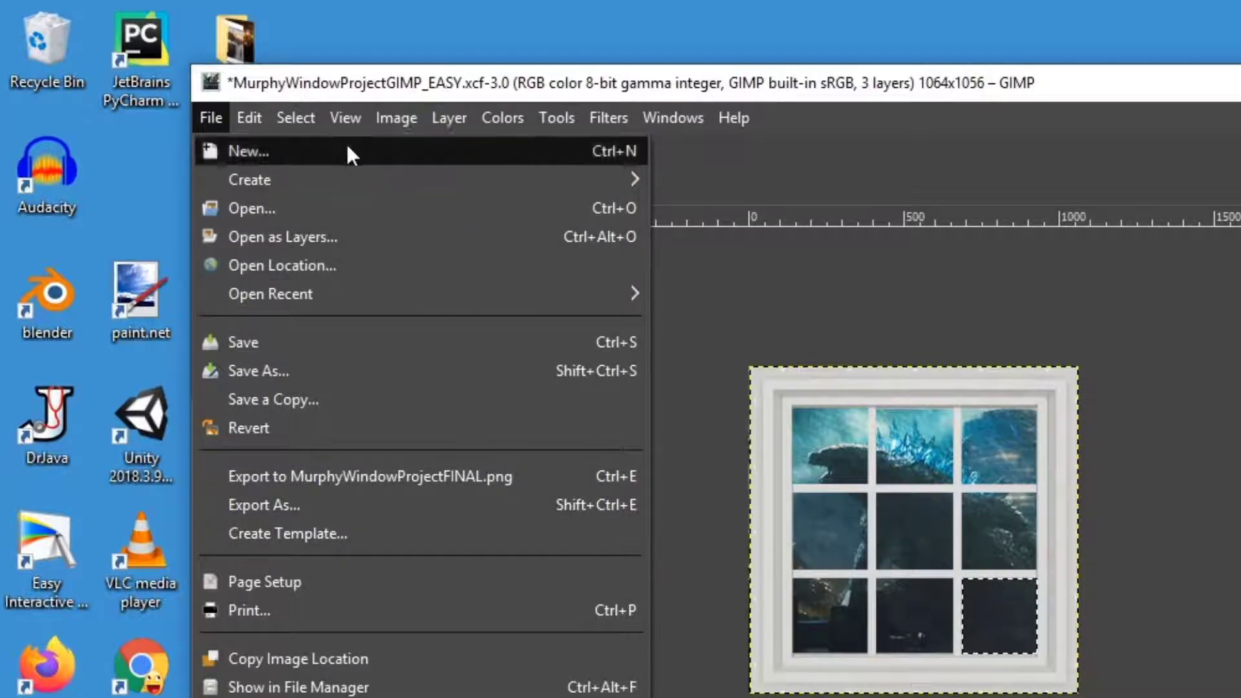
click(253, 506)
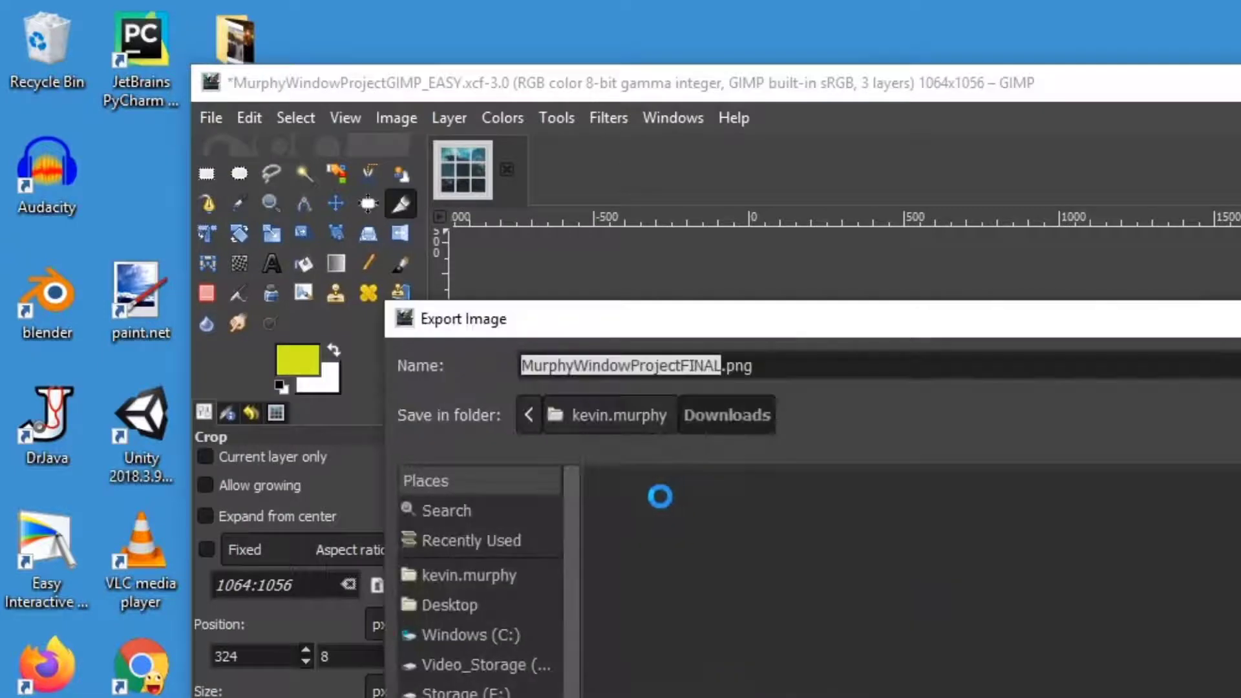
click(543, 366)
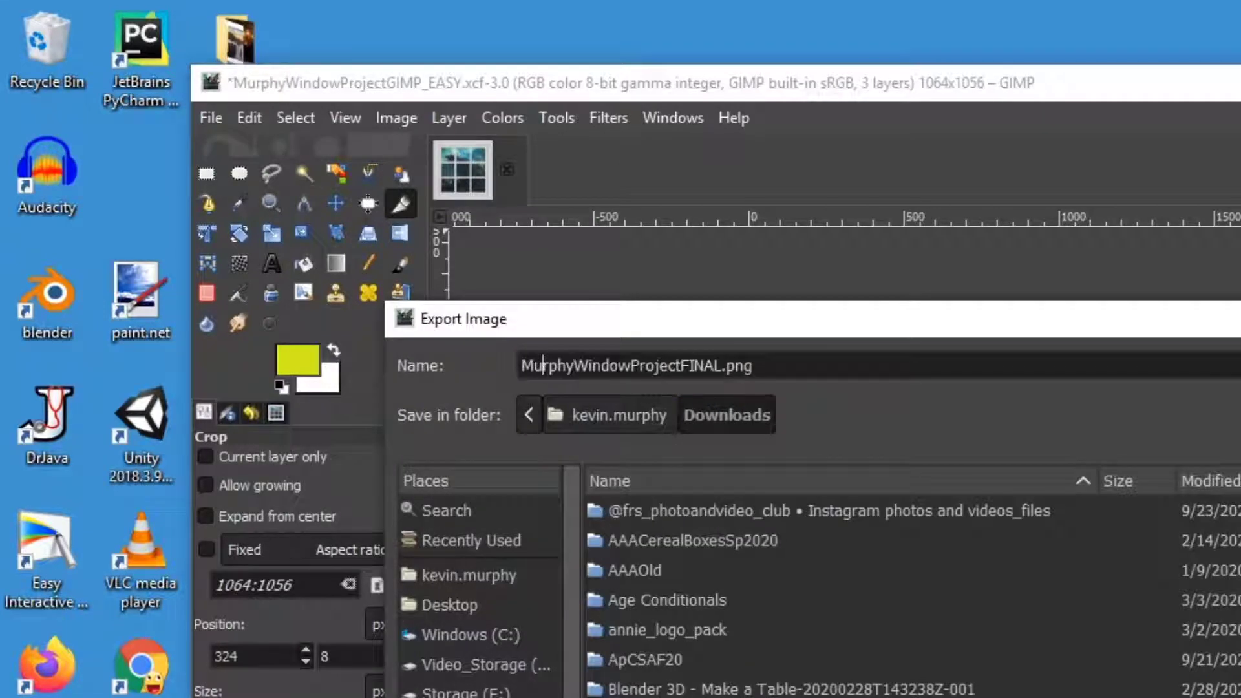
drag(722, 365, 683, 367)
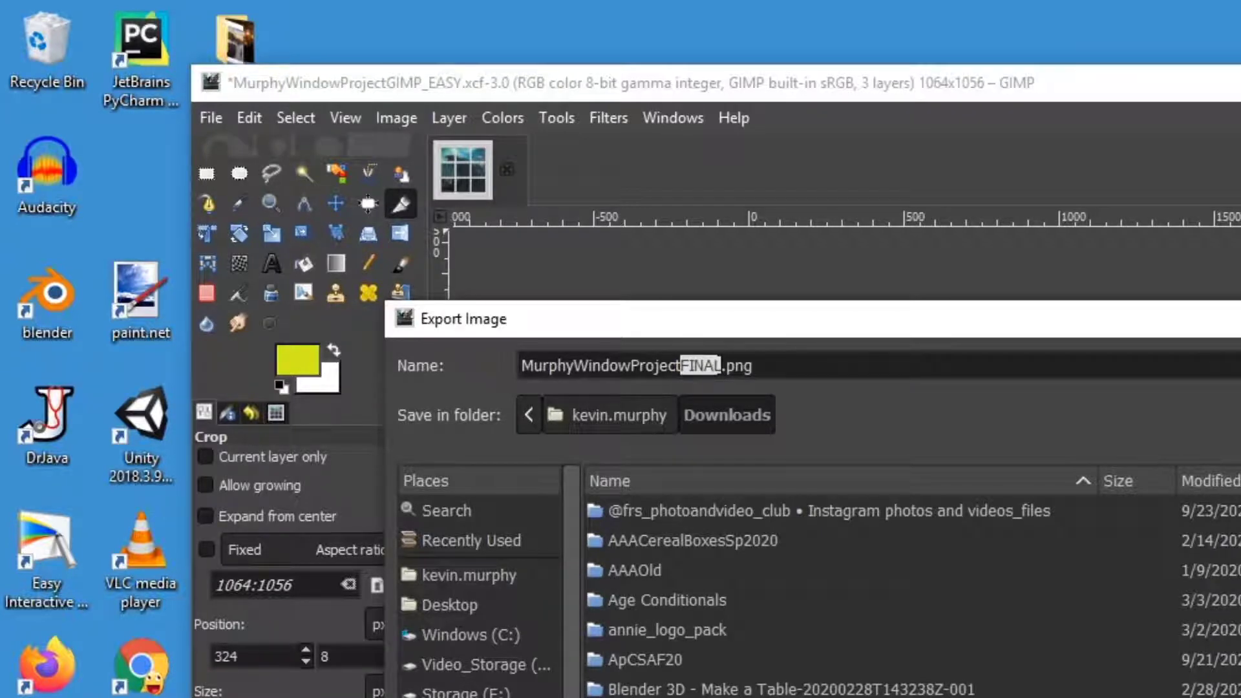
click(722, 366)
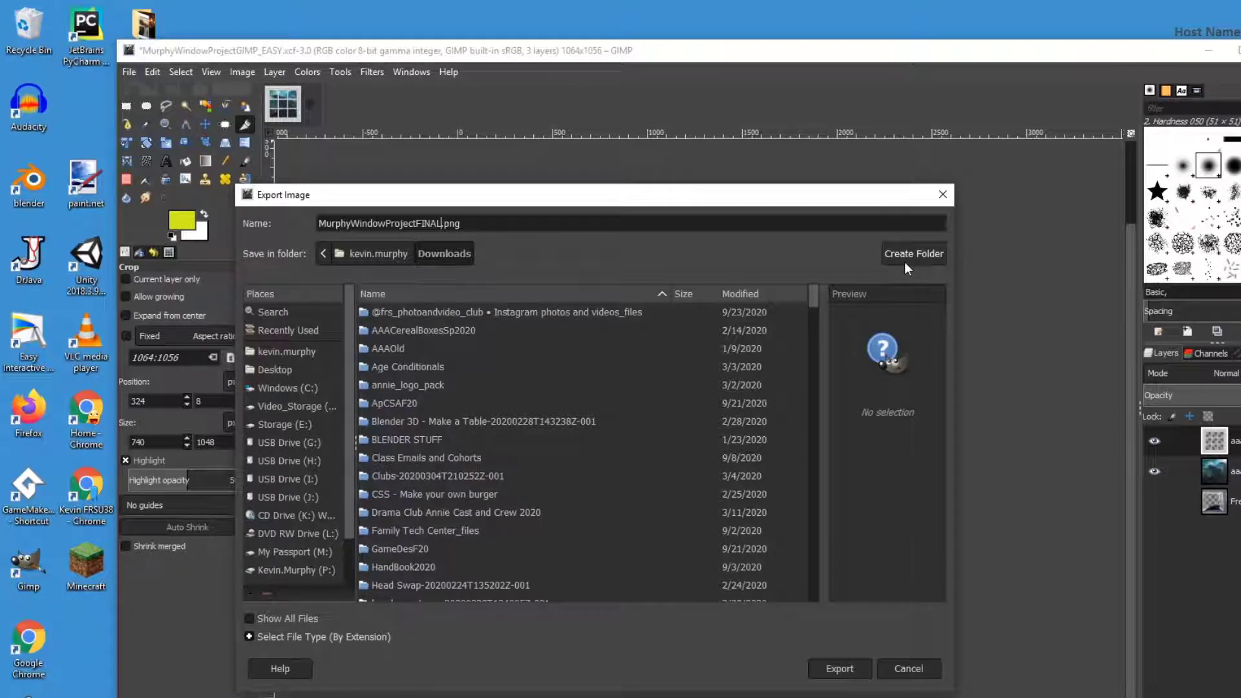
click(833, 668)
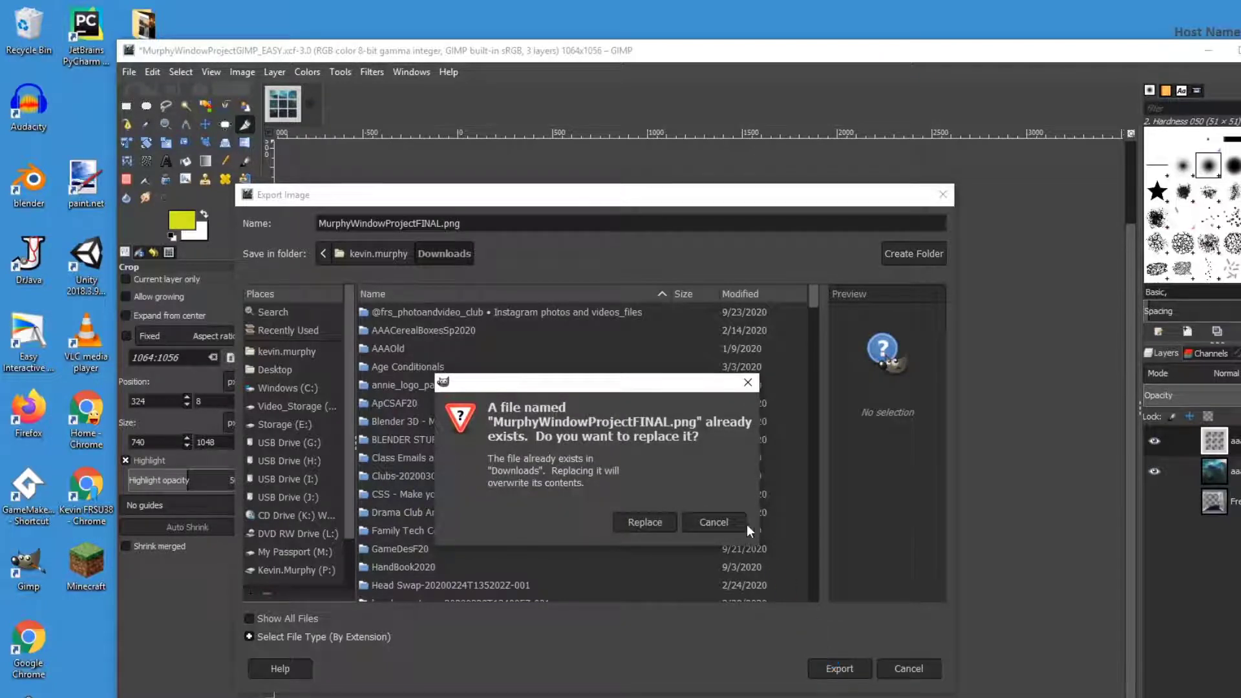
click(713, 523)
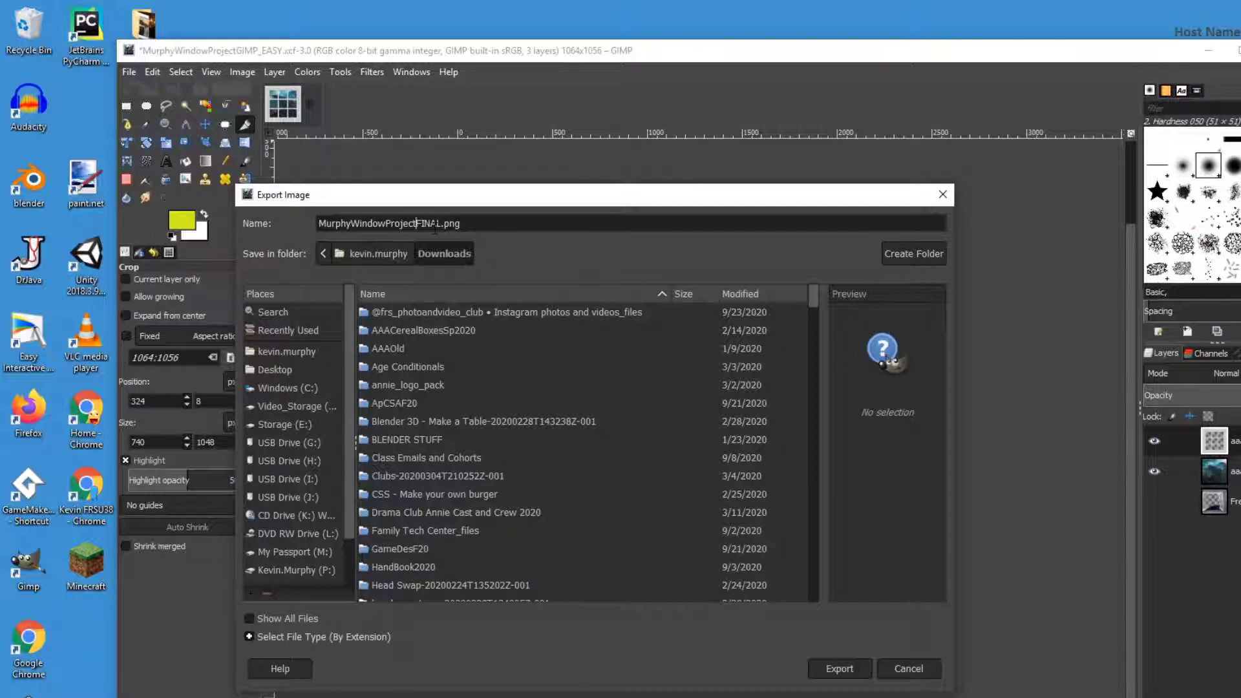
text(easy_)
click(839, 668)
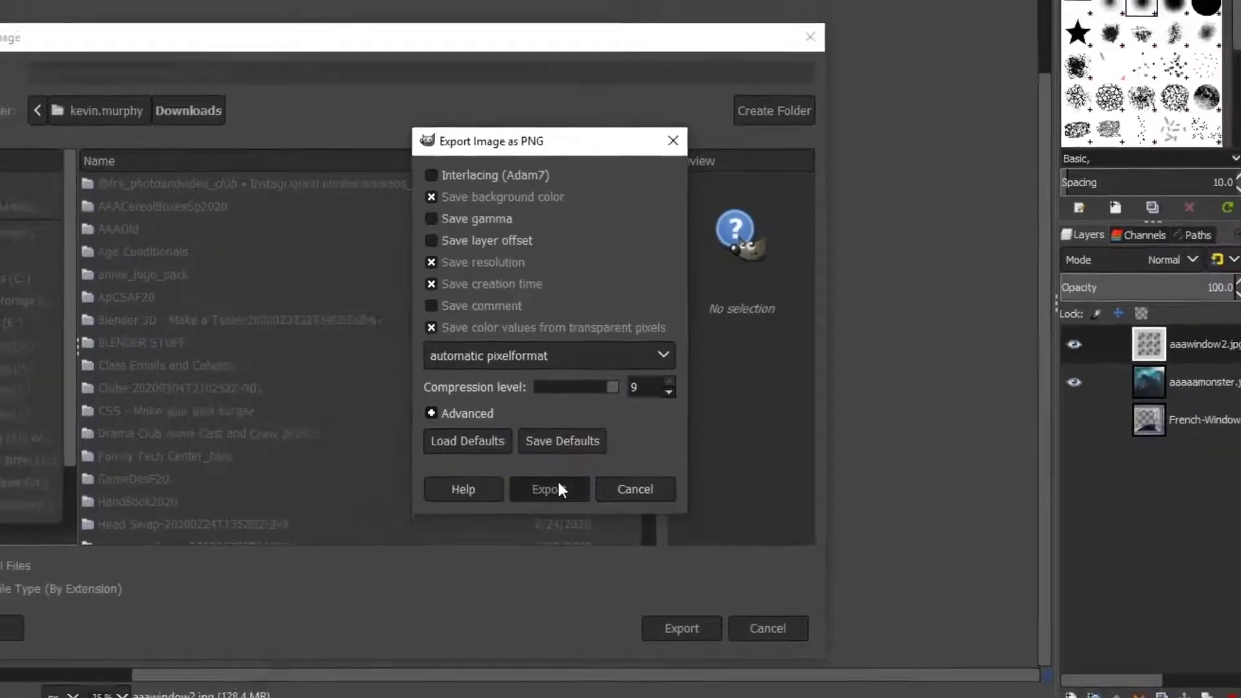
click(525, 496)
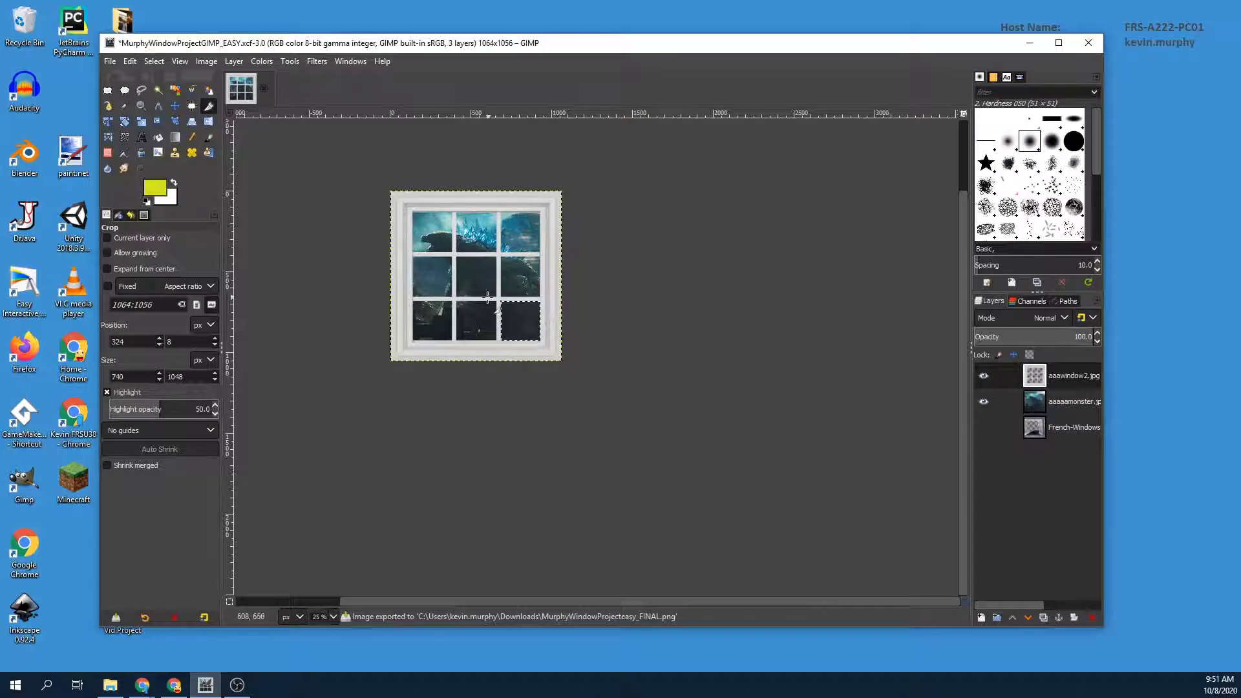
Switch to File Explorer and reload the Downloads folder to check for the exported PNG and the GIMP_EASY project file.
click(111, 685)
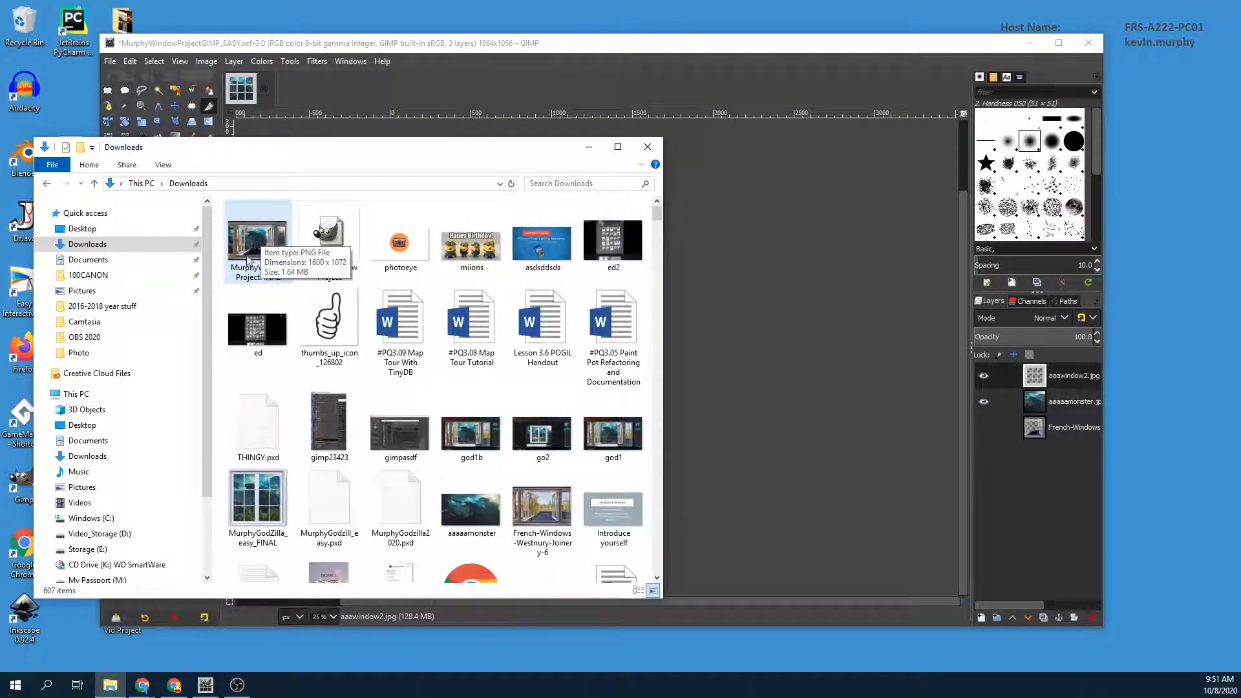
click(89, 212)
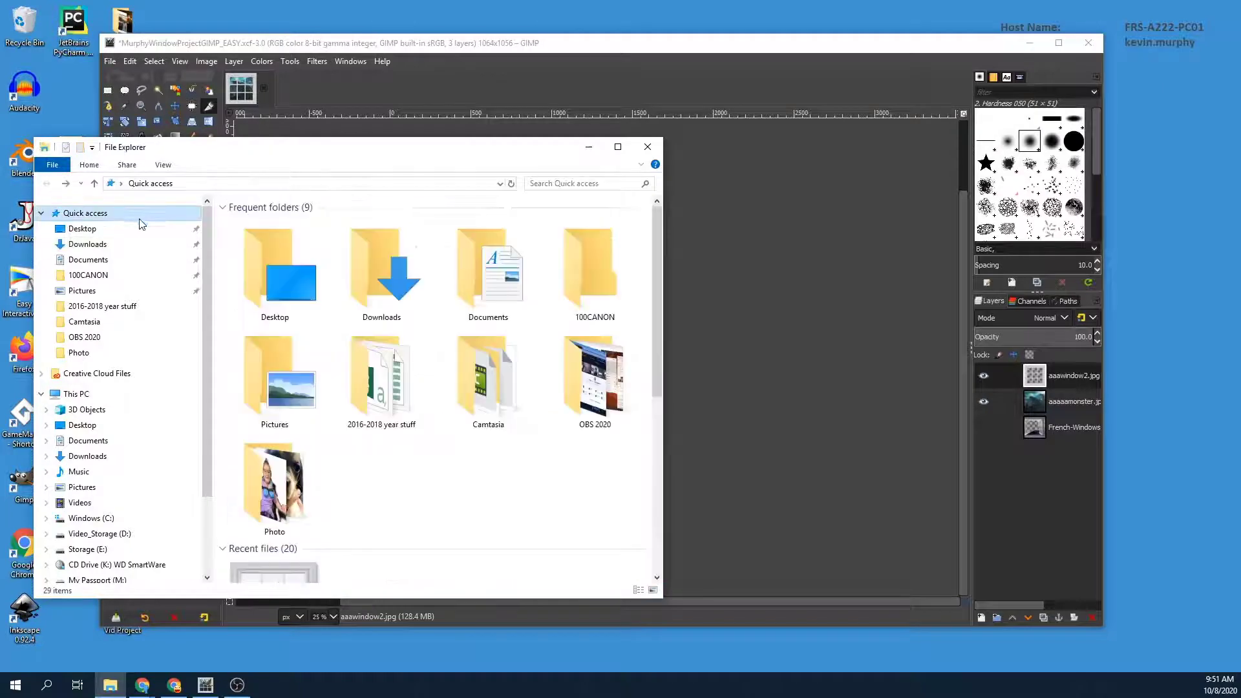
click(86, 249)
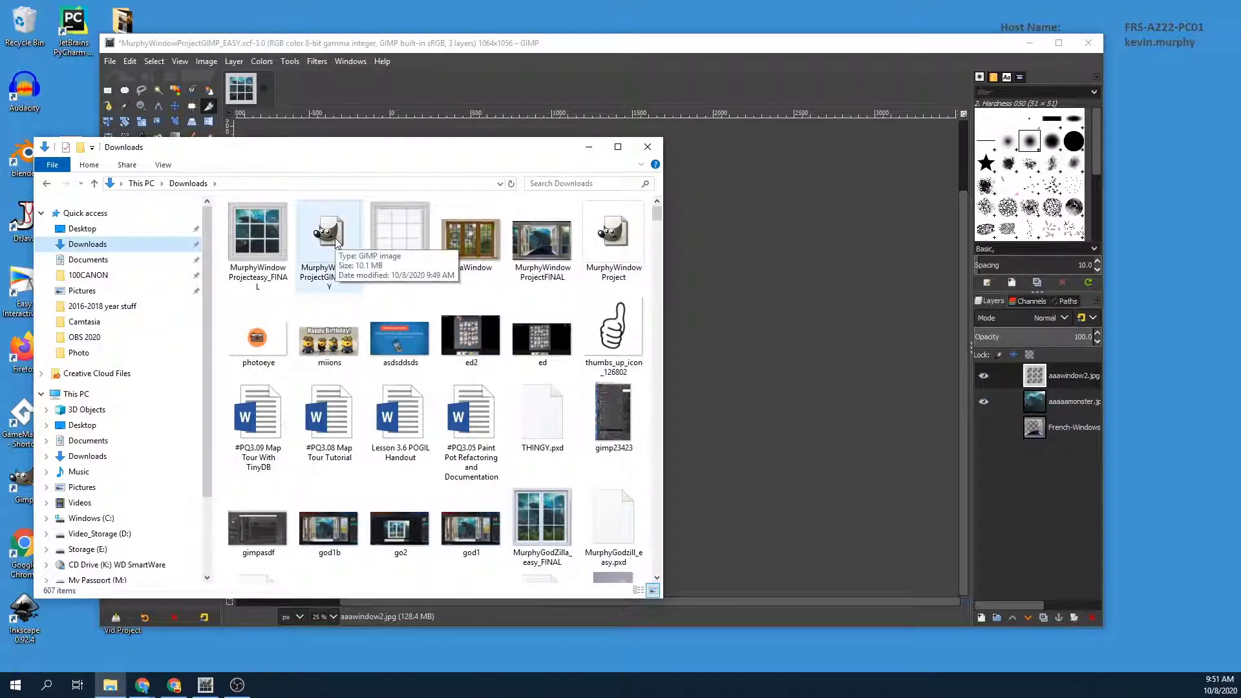
Return to GIMP, toggle the aaawindow2.jpg layer's visibility off and on, and move the window aside to uncover the Downloads files.
click(353, 45)
click(983, 375)
click(983, 375)
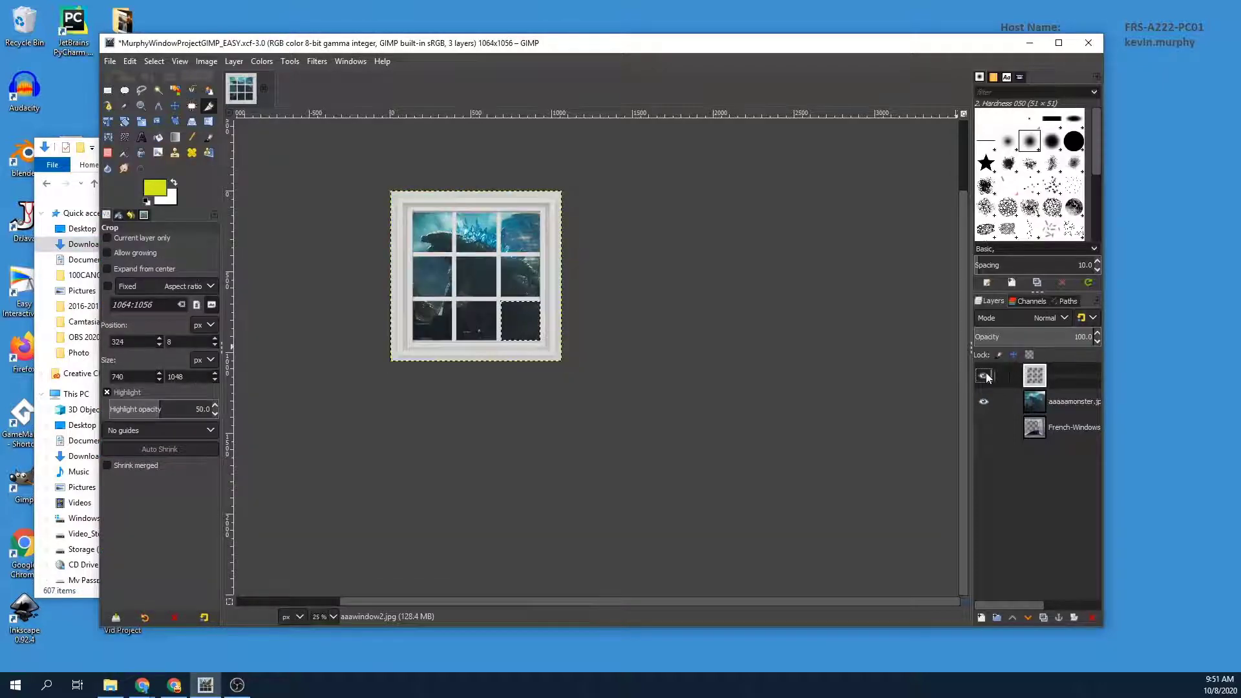
drag(348, 51, 666, 160)
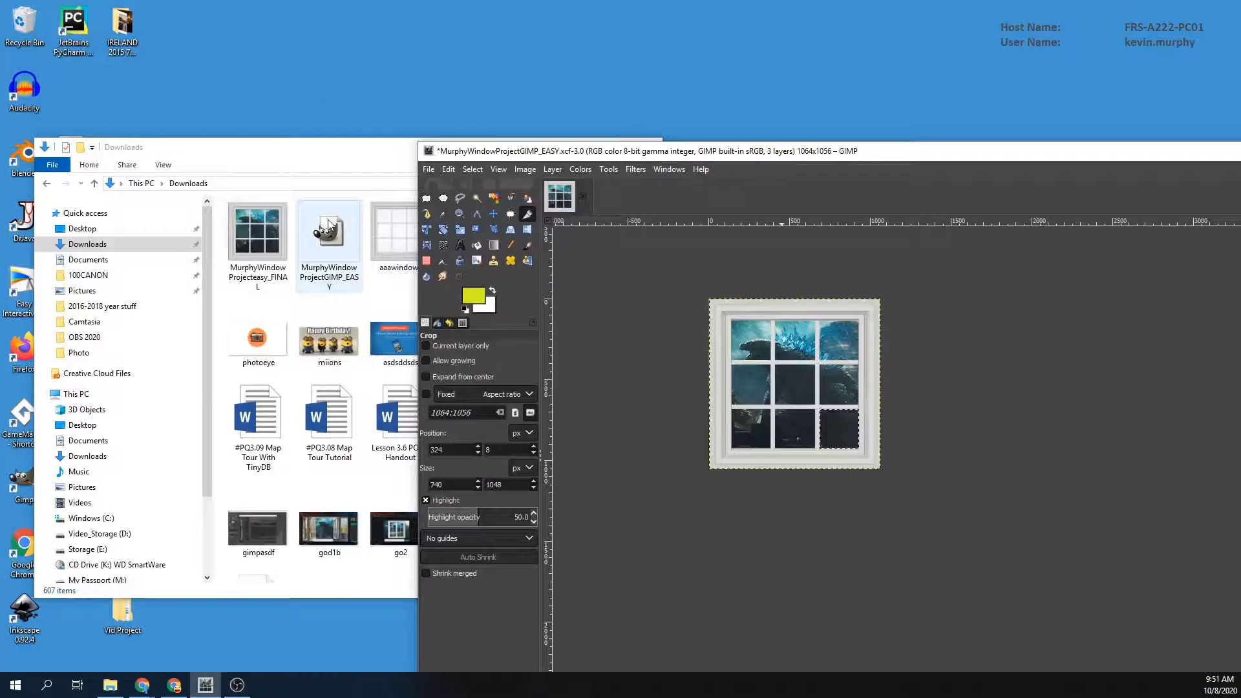
Examine the exported easy_FINAL PNG's Open with choices, and select the GIMP_EASY project file and the PNG in Downloads for comparison.
right_click(252, 237)
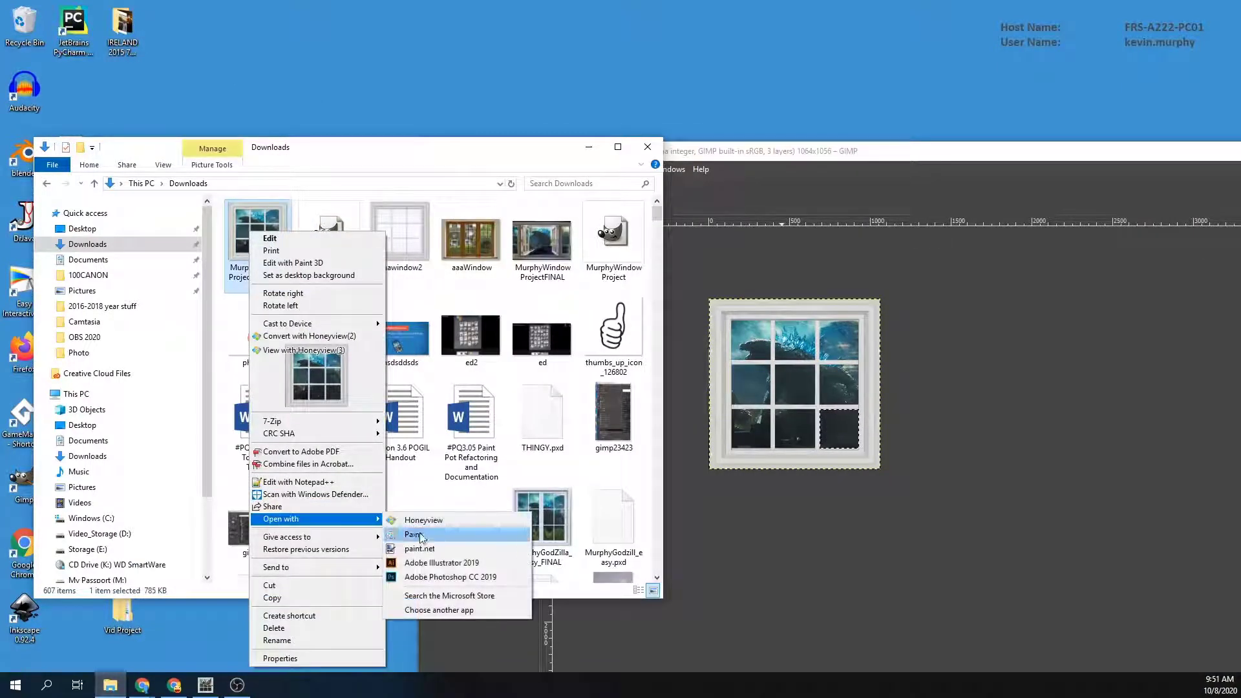
click(735, 173)
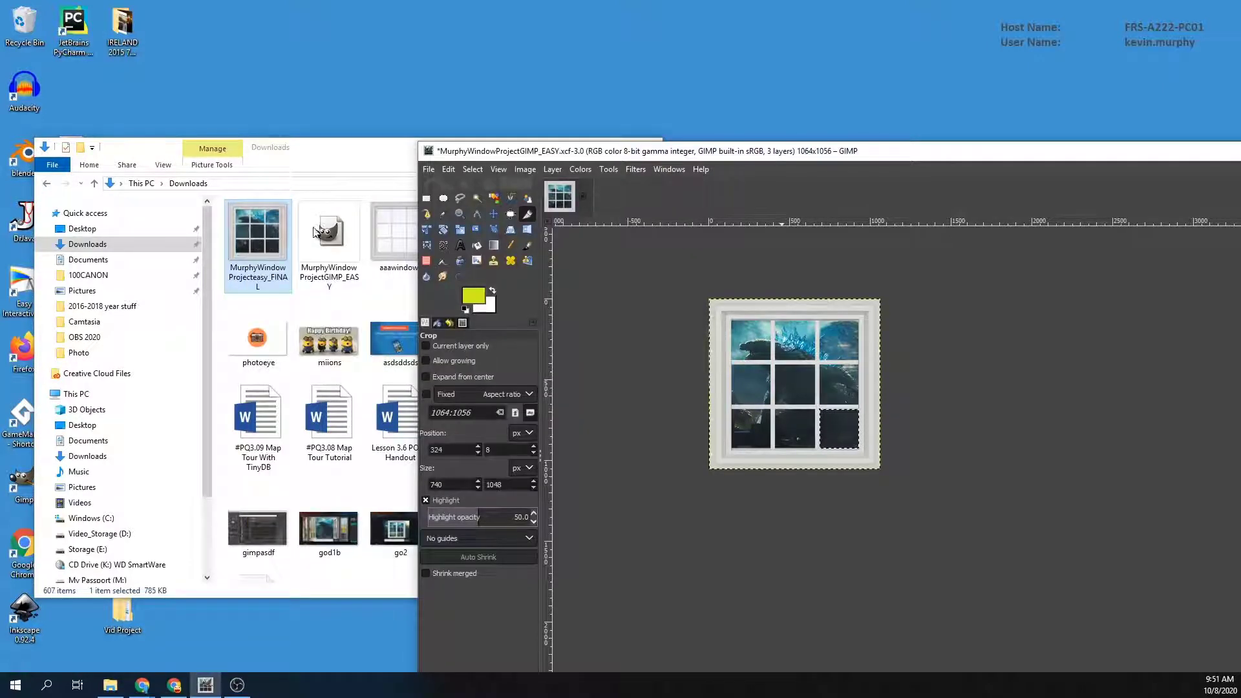
drag(642, 153, 637, 65)
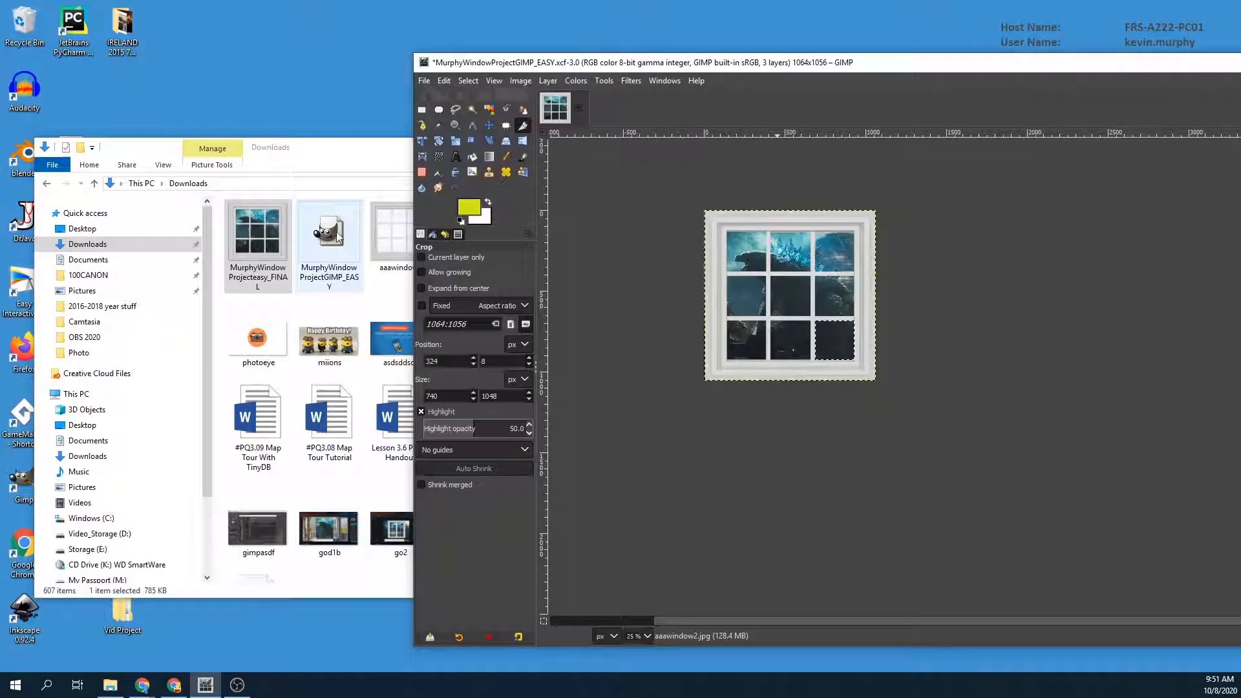
click(317, 256)
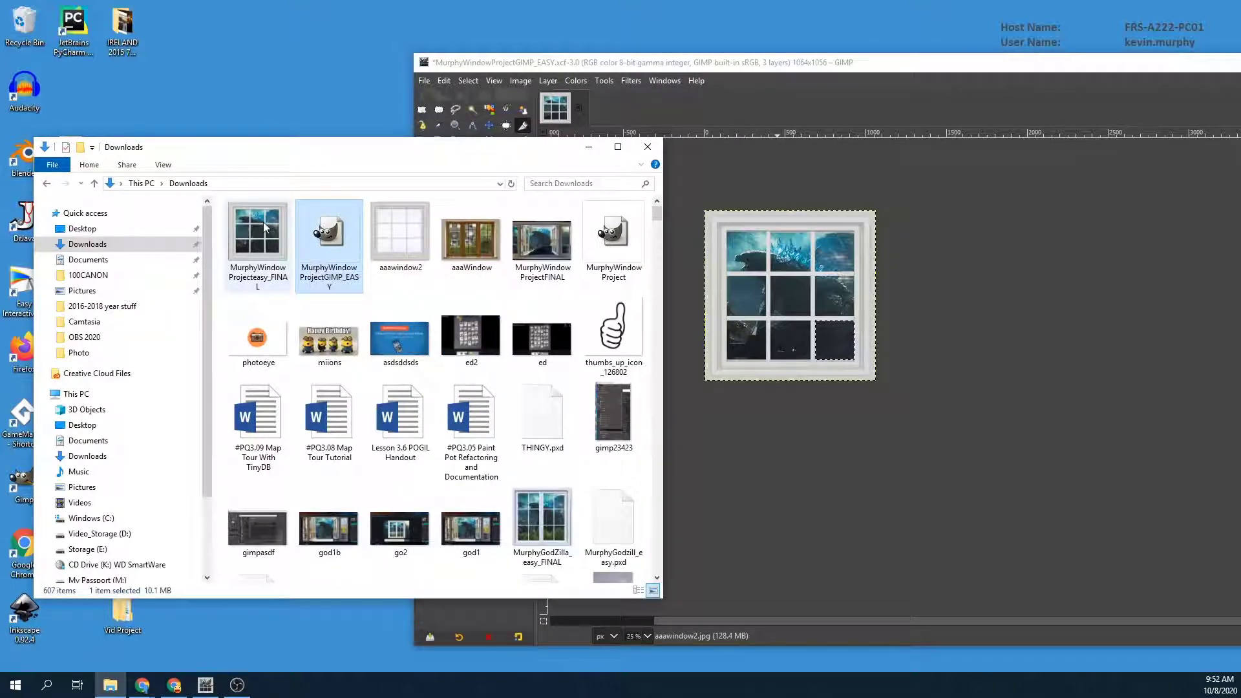
click(264, 226)
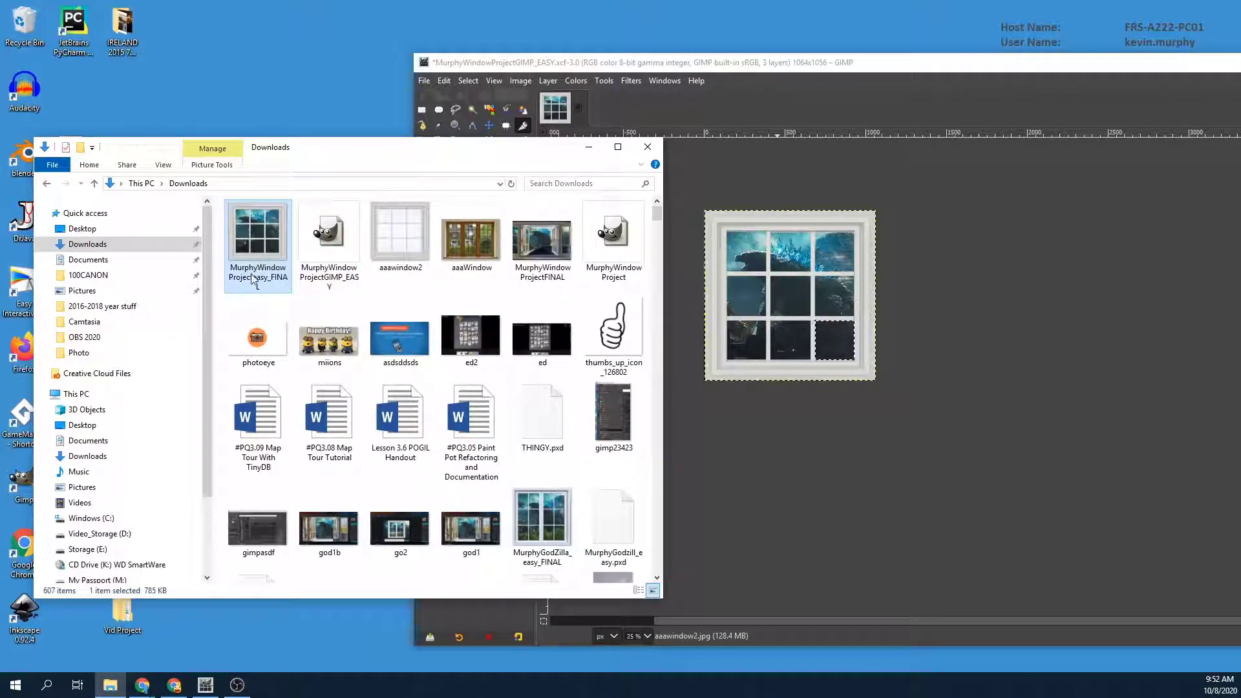
drag(654, 64, 365, 43)
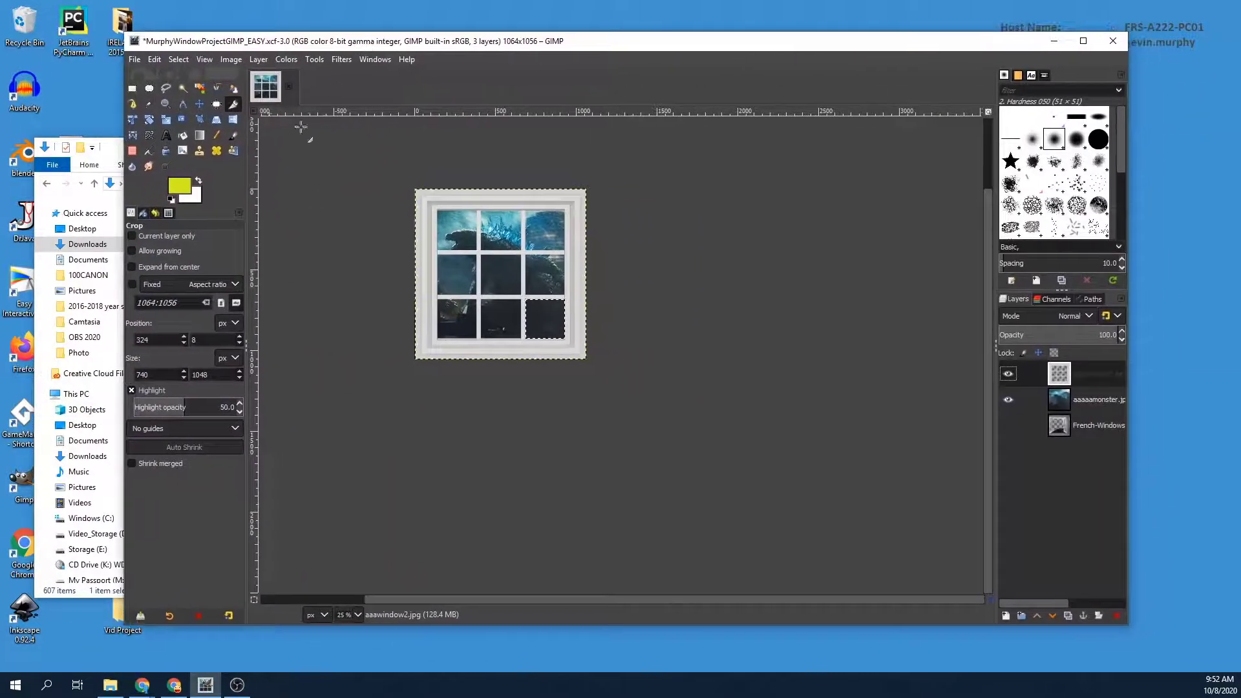
click(236, 685)
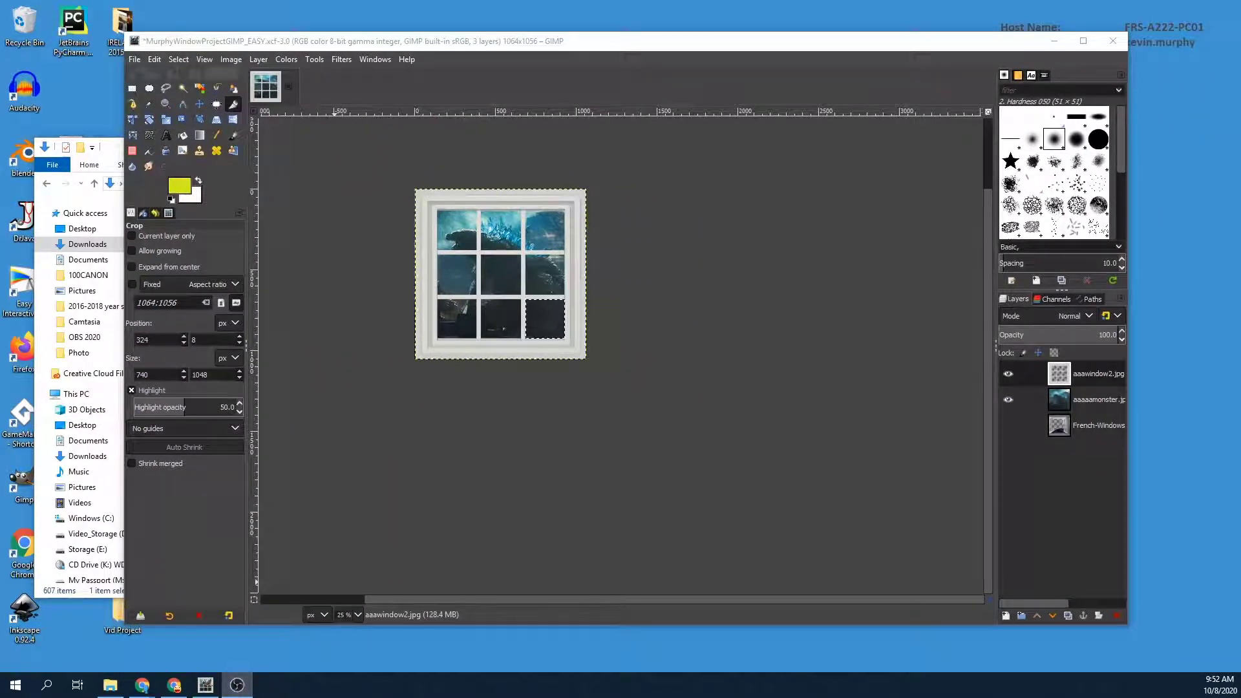